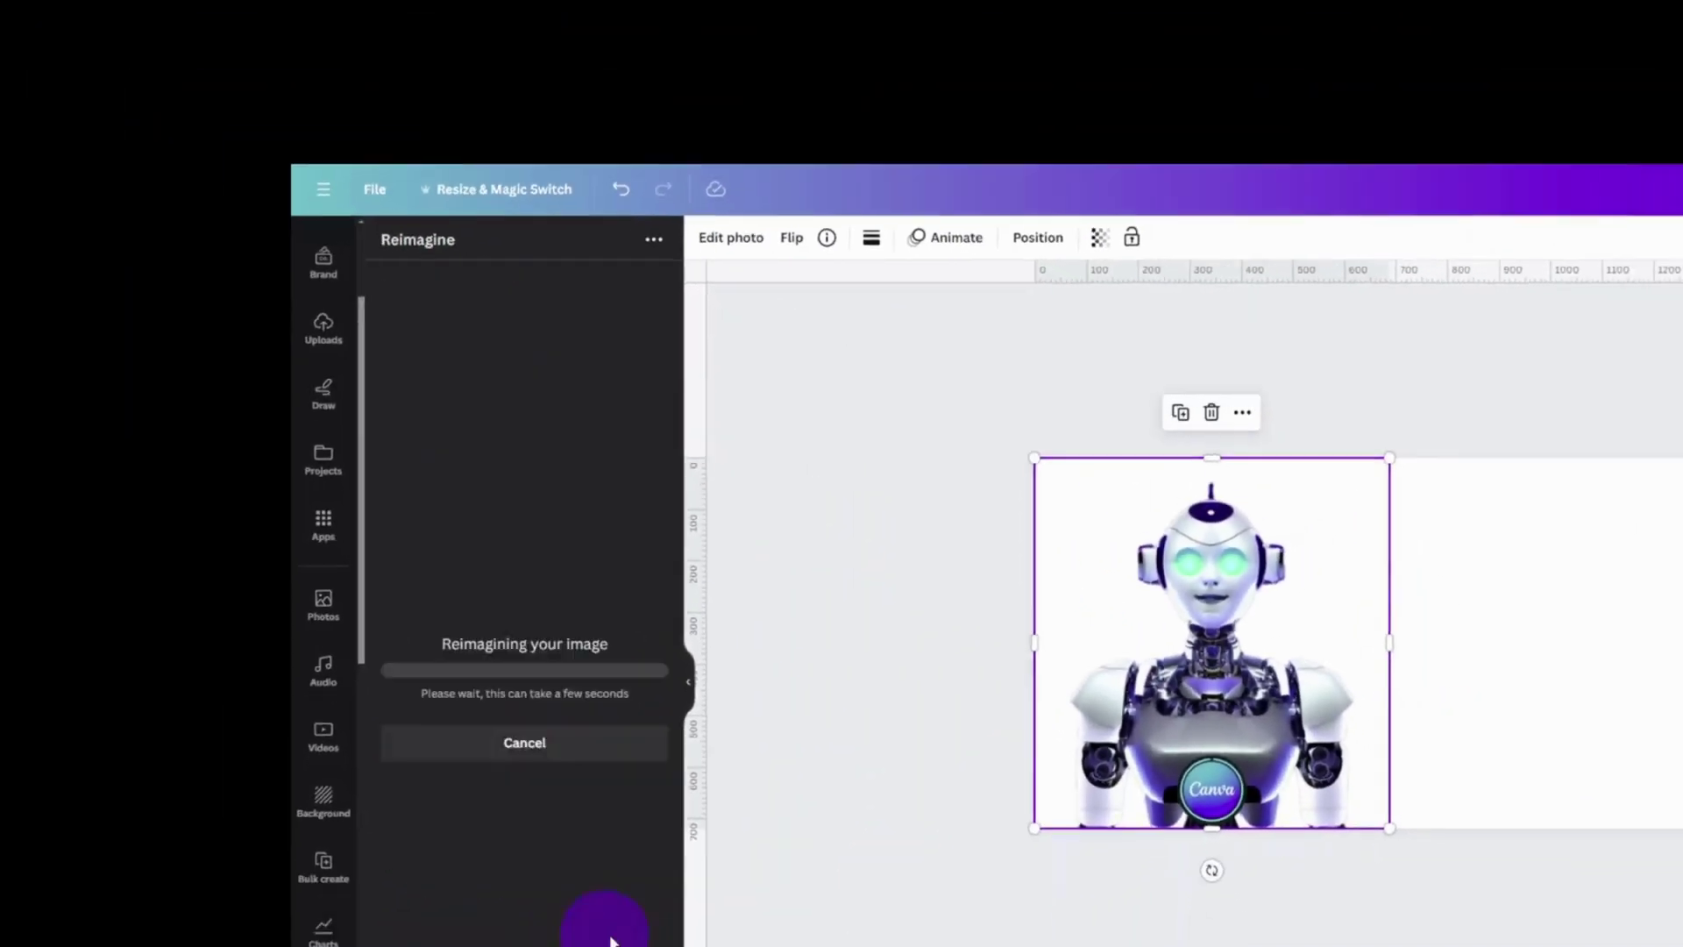
Deselect the sketch and collapse the Reimagine panel, bringing up the Countdown Timer design with its 2:57 timer
scroll(1181, 480, "up", 5)
left_click(1402, 456)
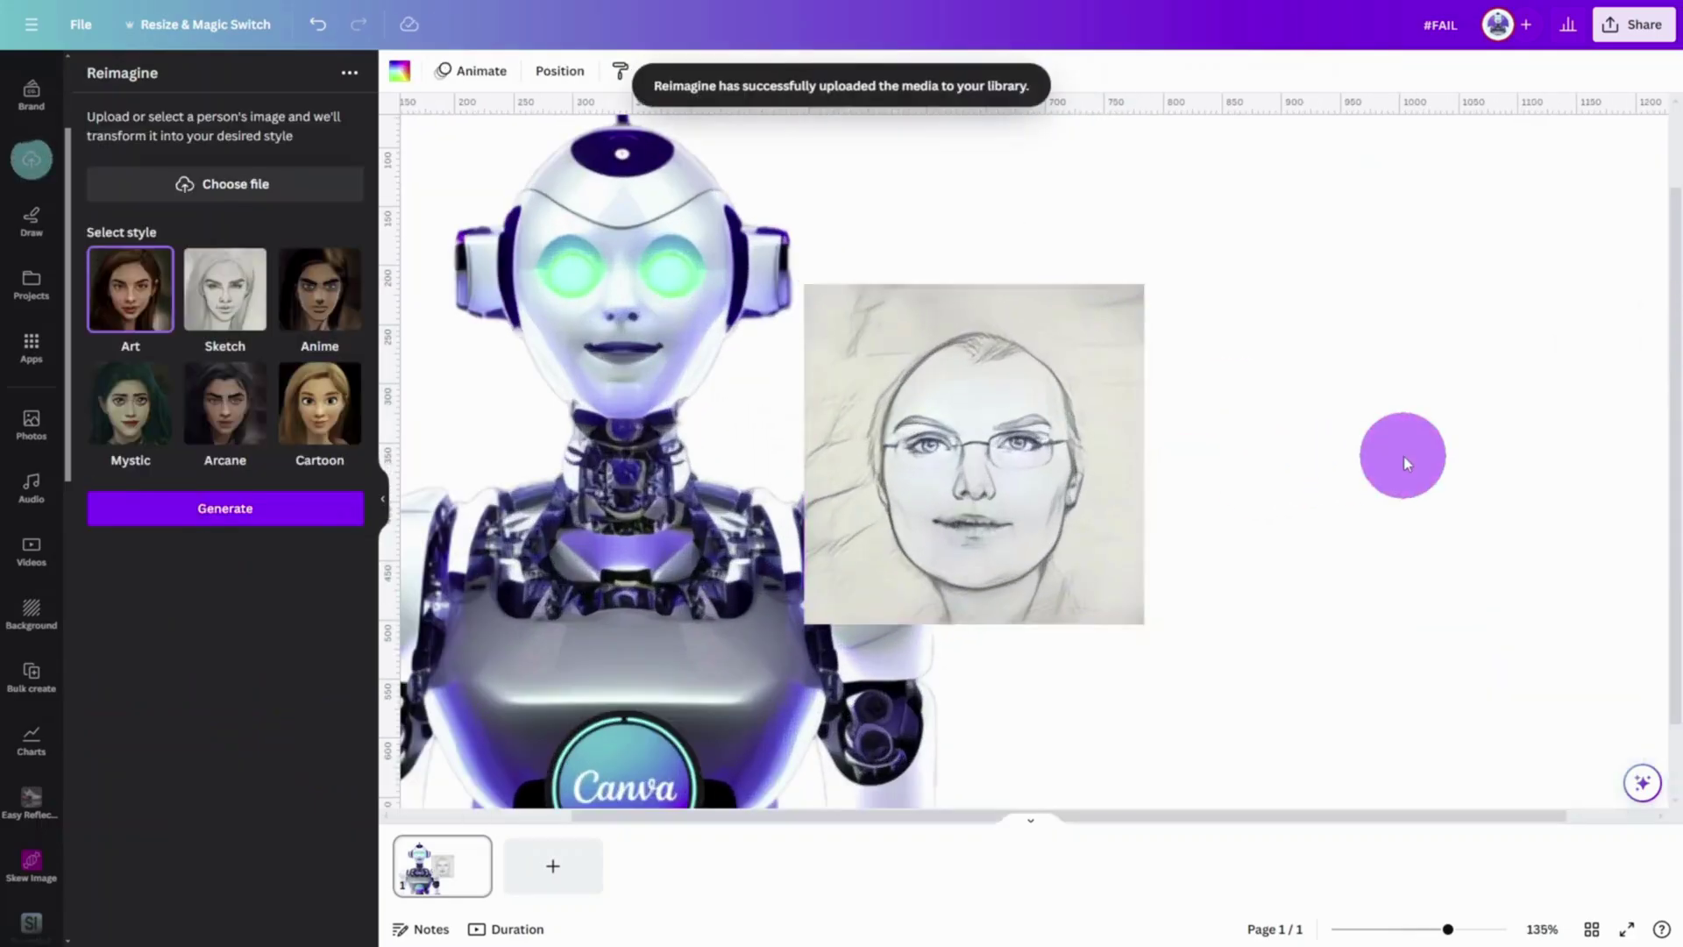
left_click(383, 498)
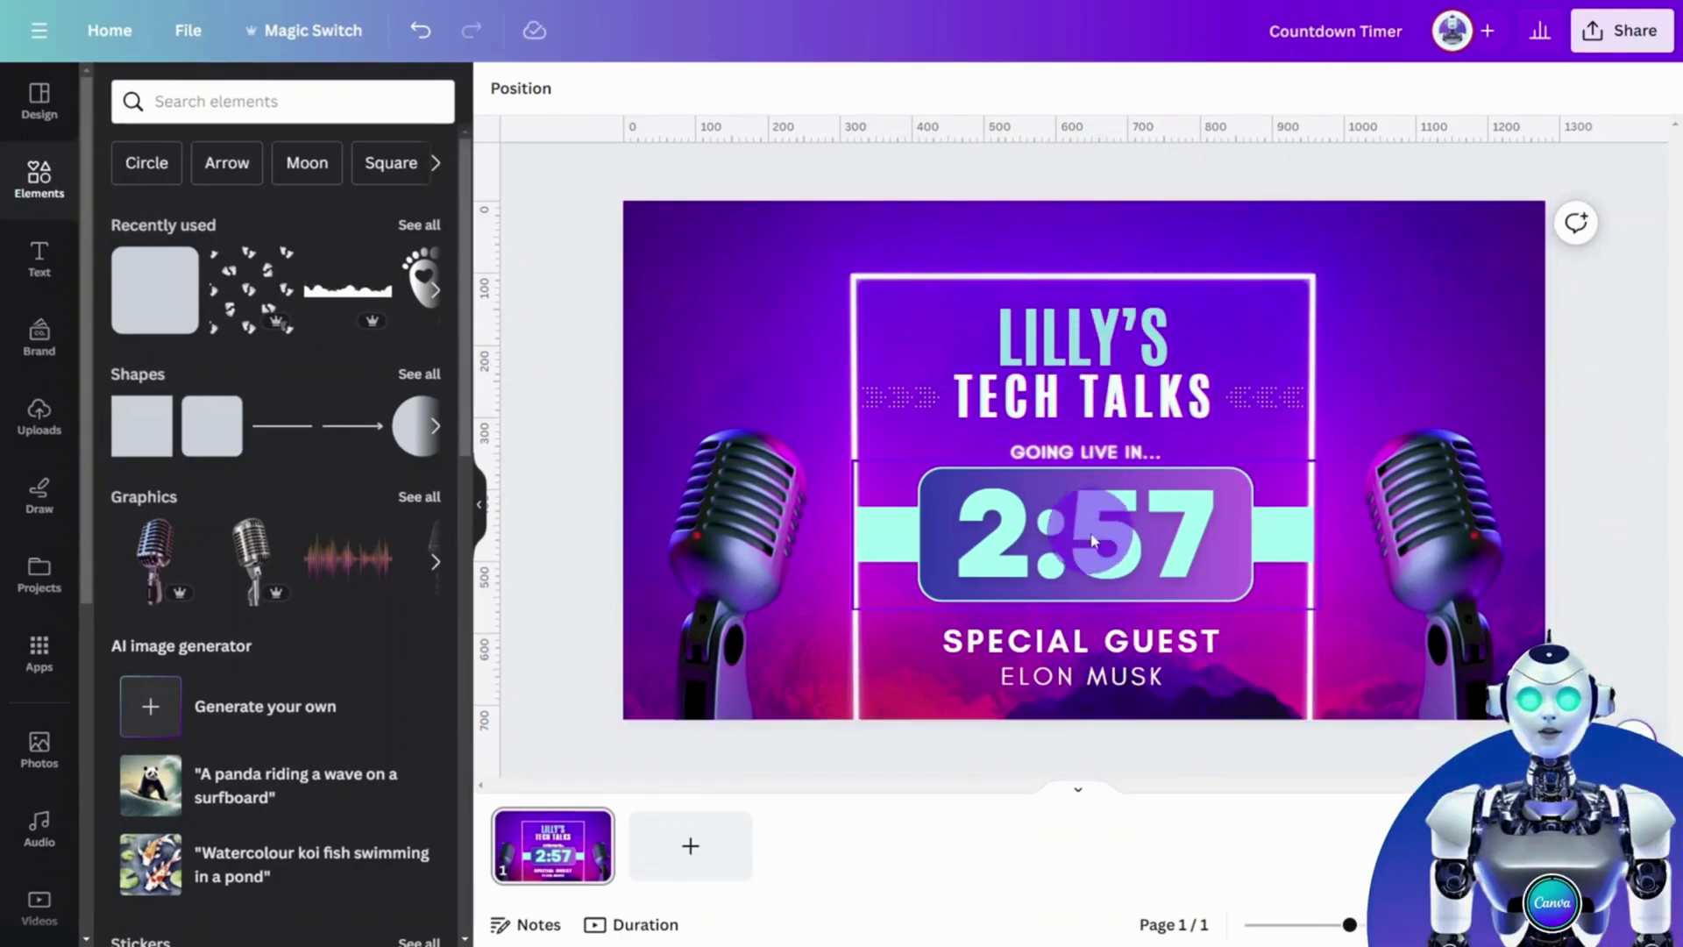
Change the timer text from 2:57 to 3:00
left_click(1021, 566)
left_click(1065, 565)
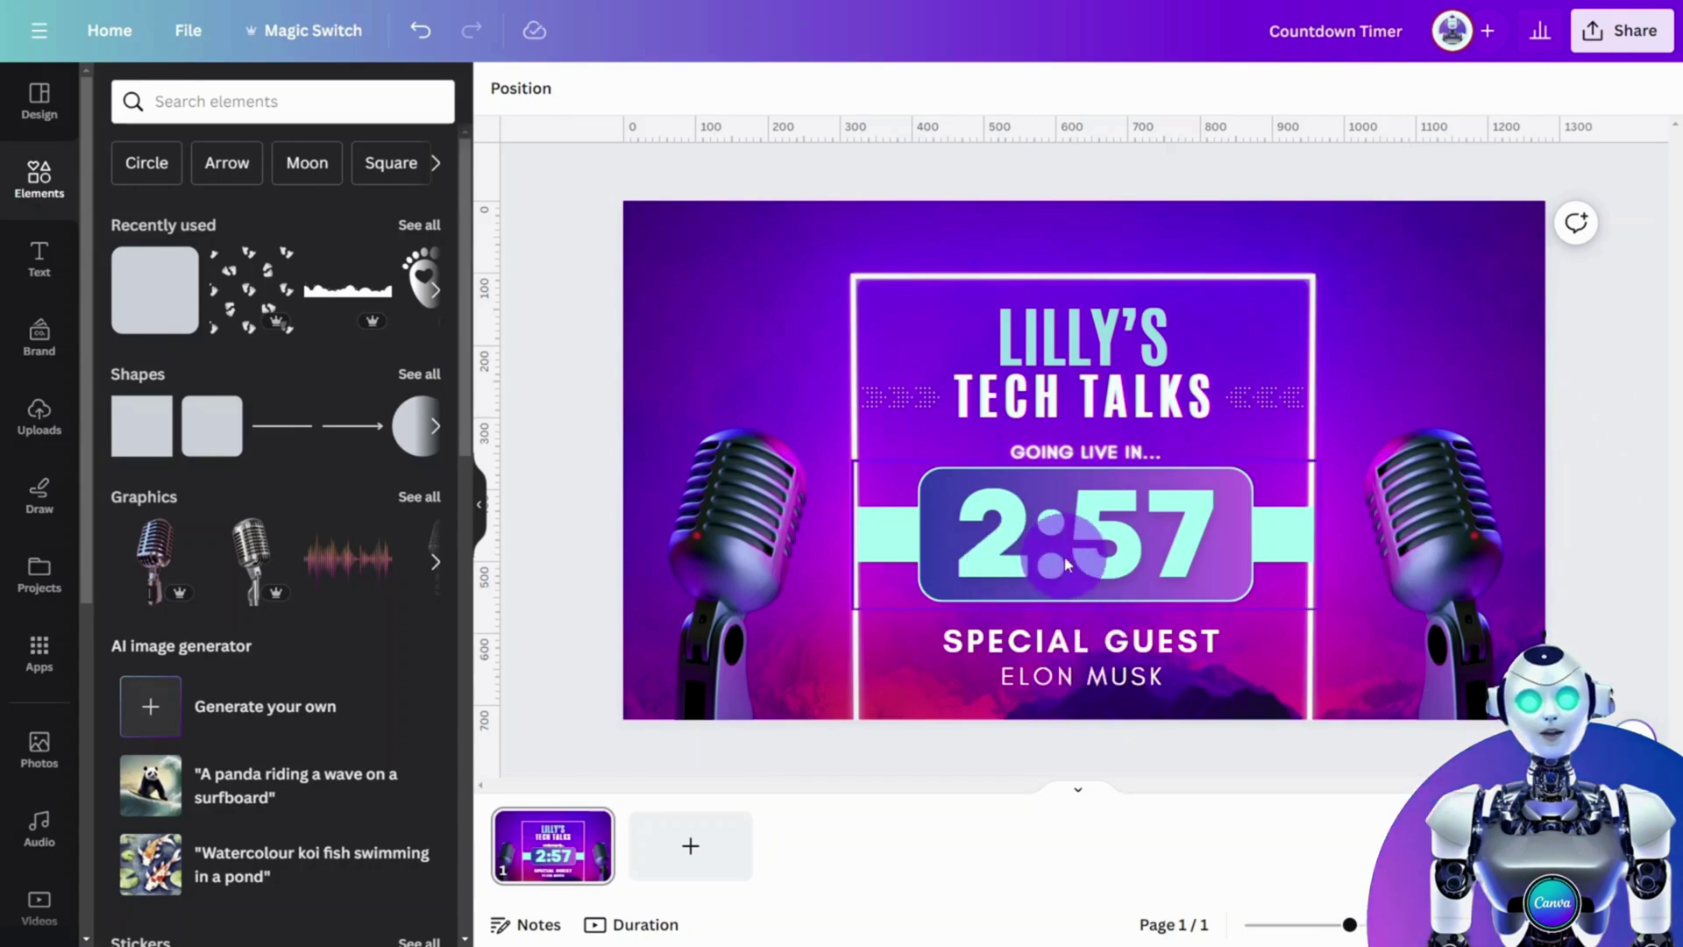
double_click(1065, 557)
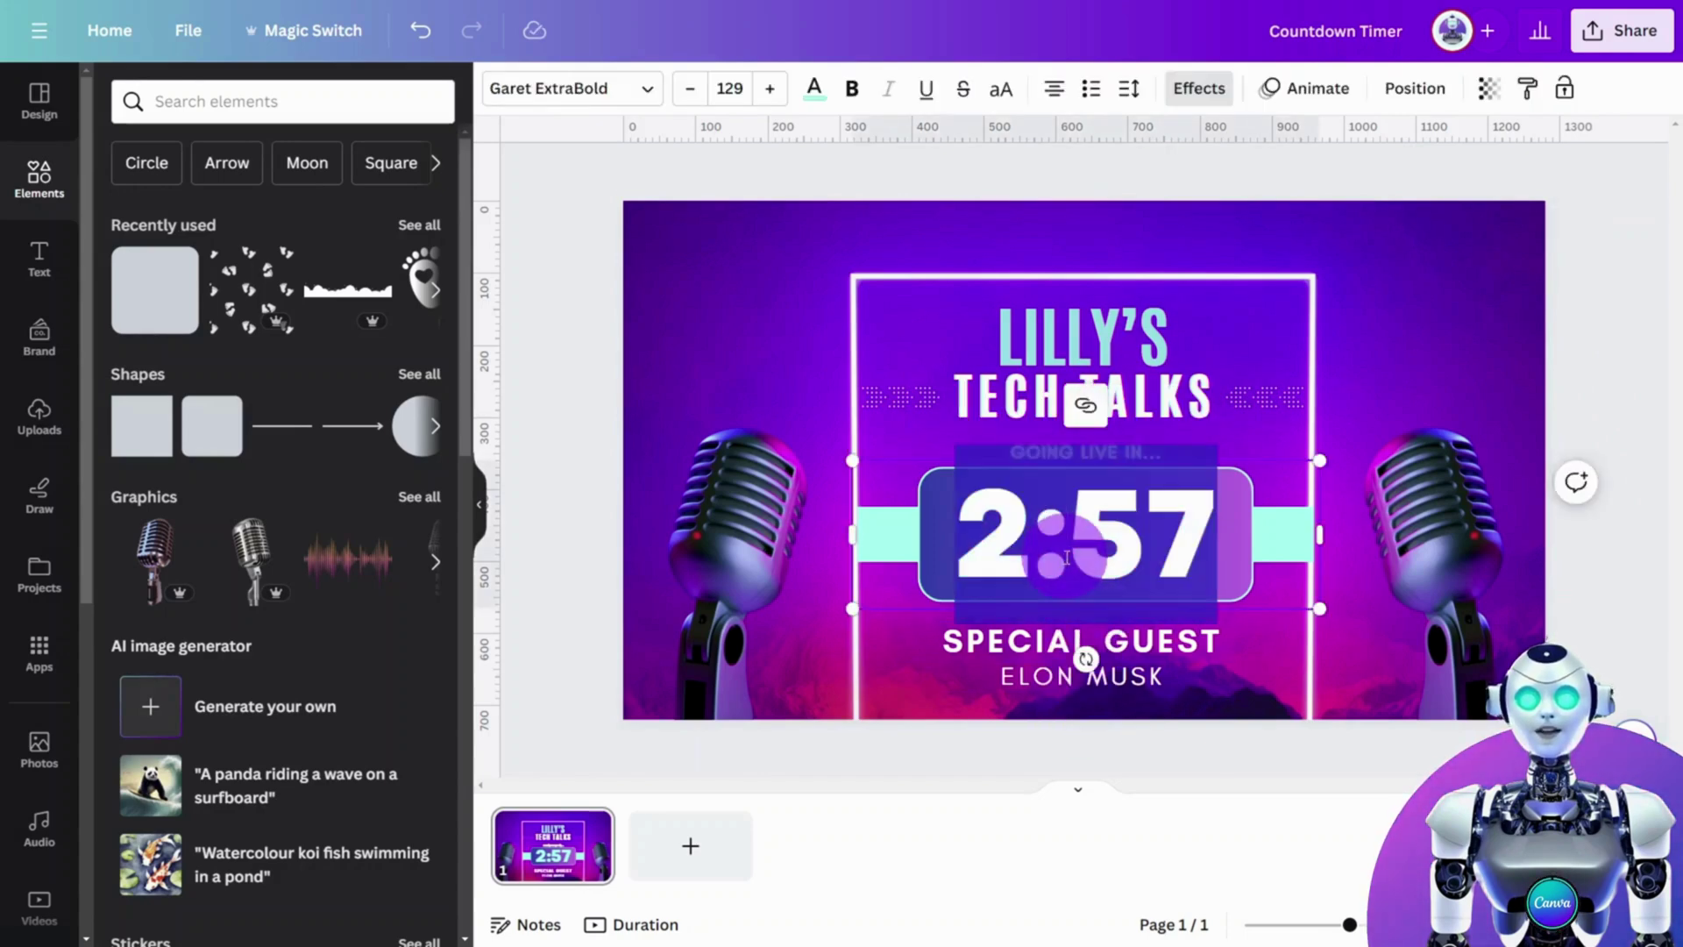
type("3:00")
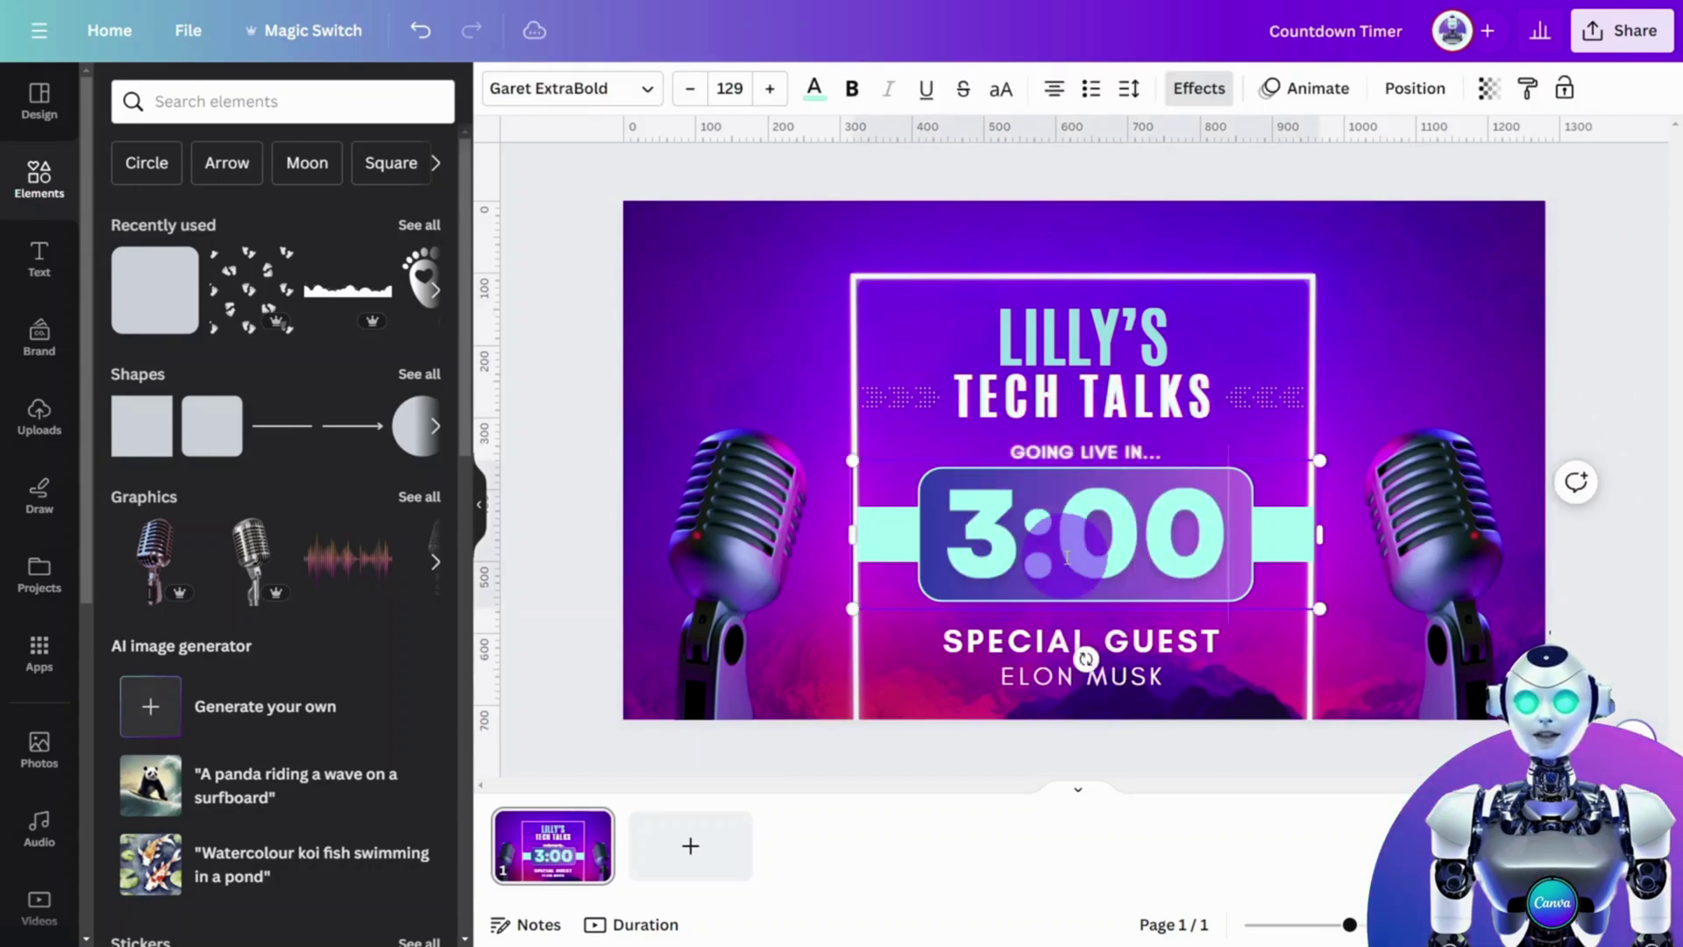
left_click(1595, 392)
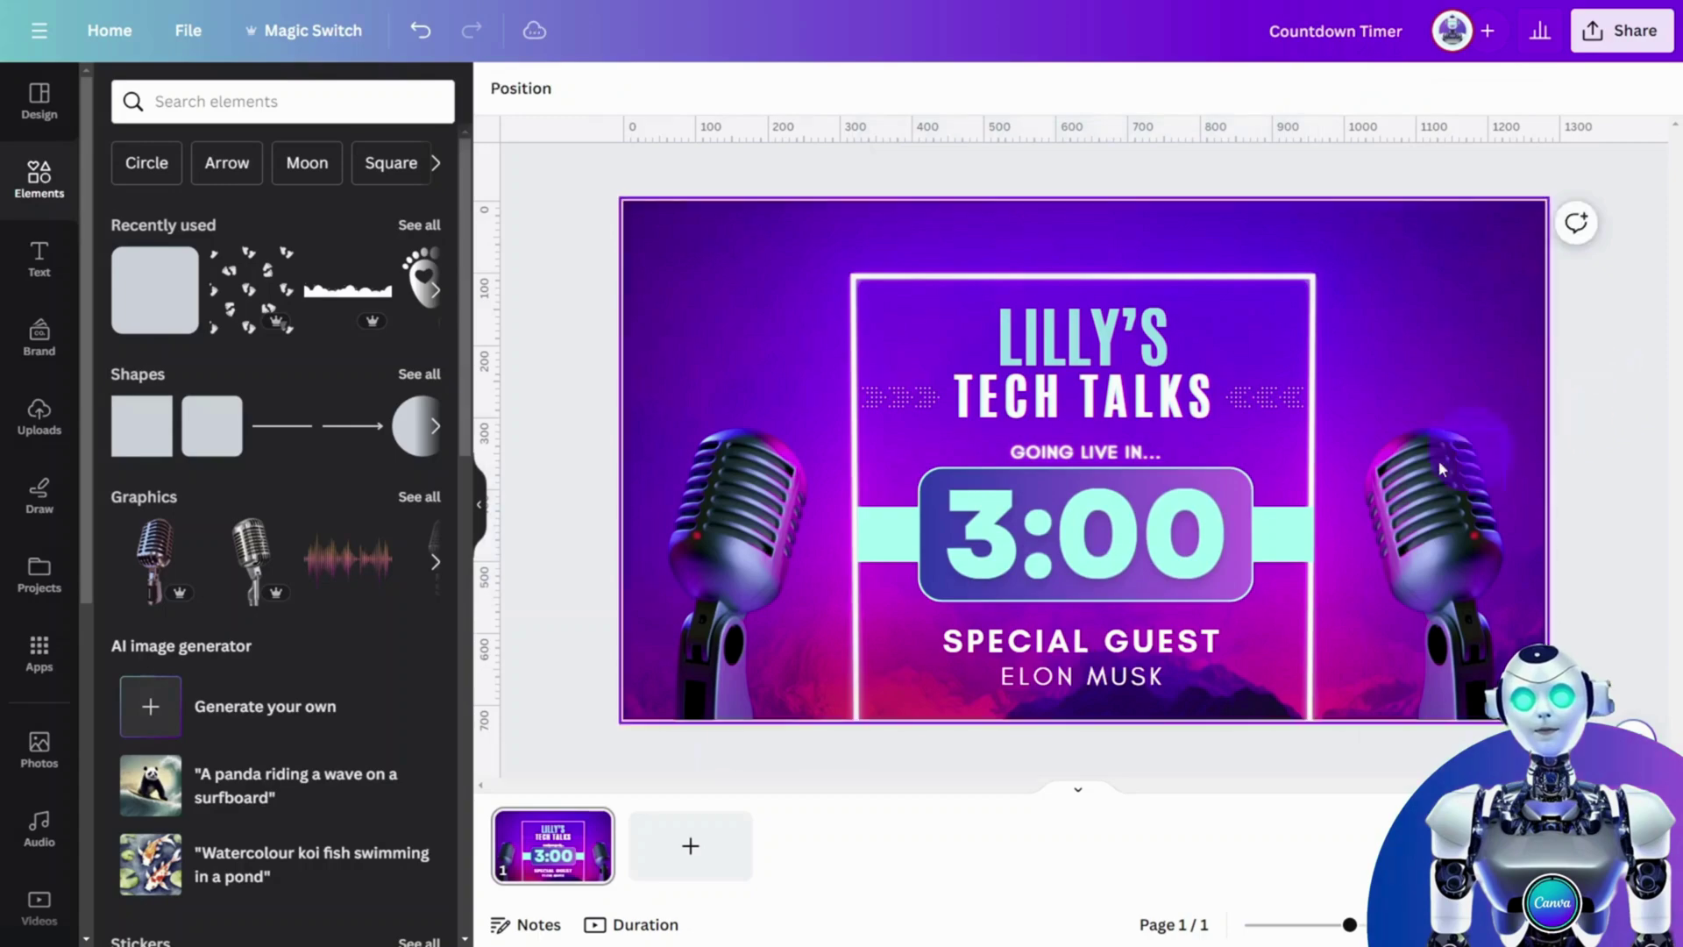
Give the 3:00 timer text a Fade animation
left_click(1183, 515)
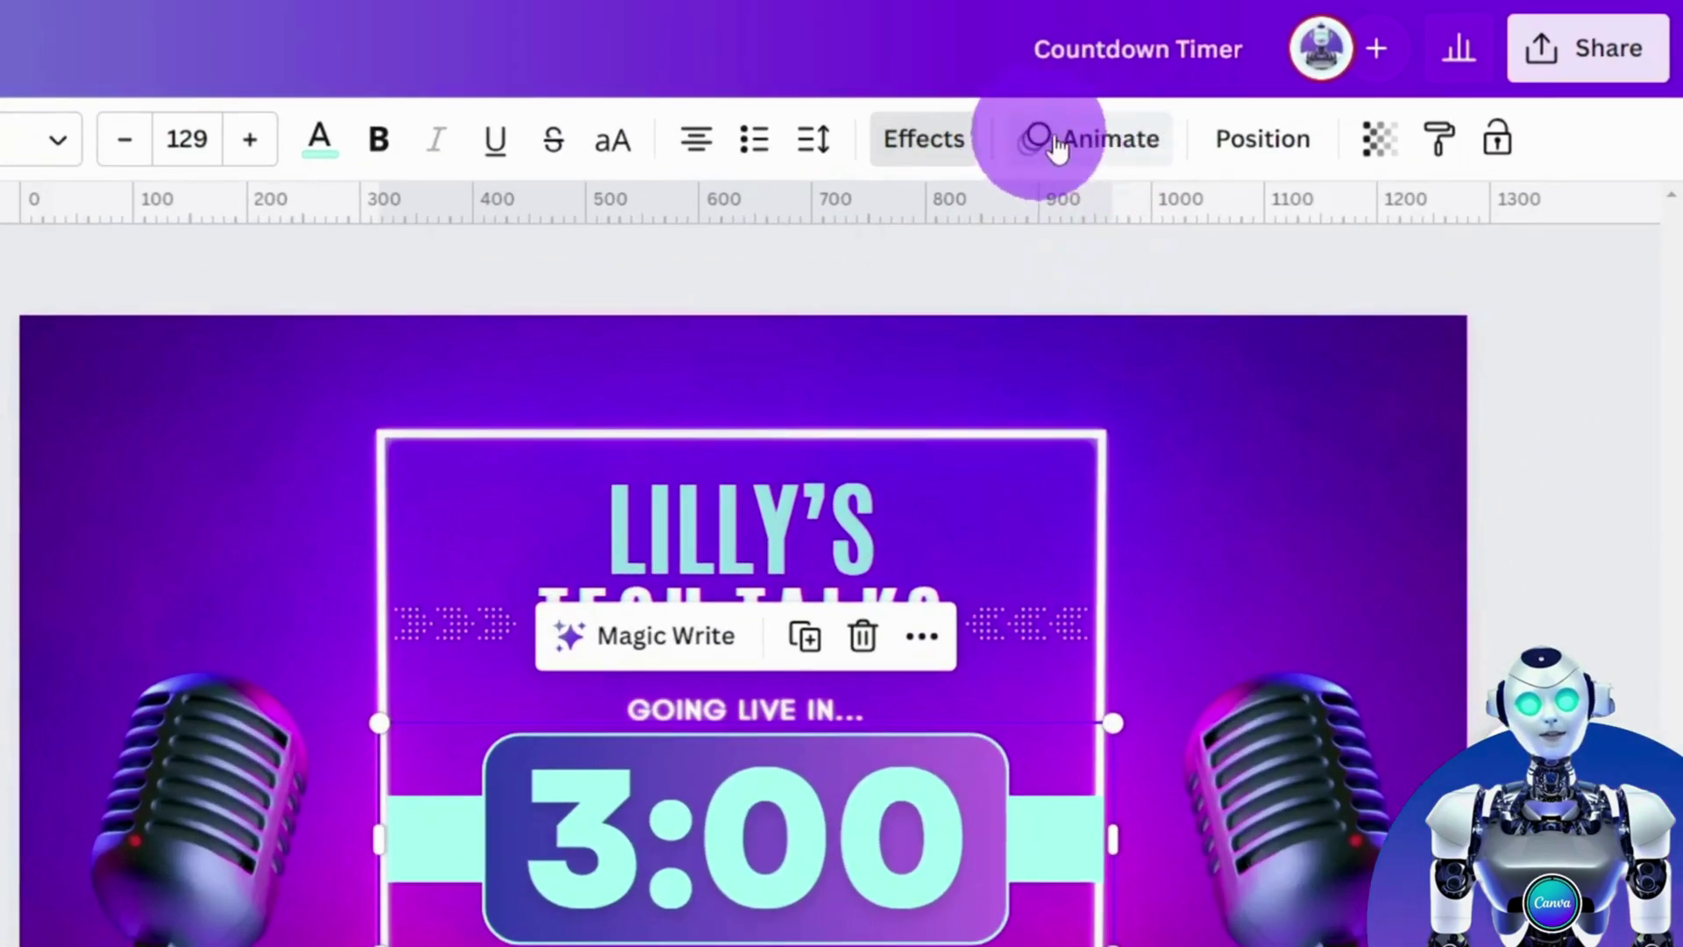
left_click(1095, 153)
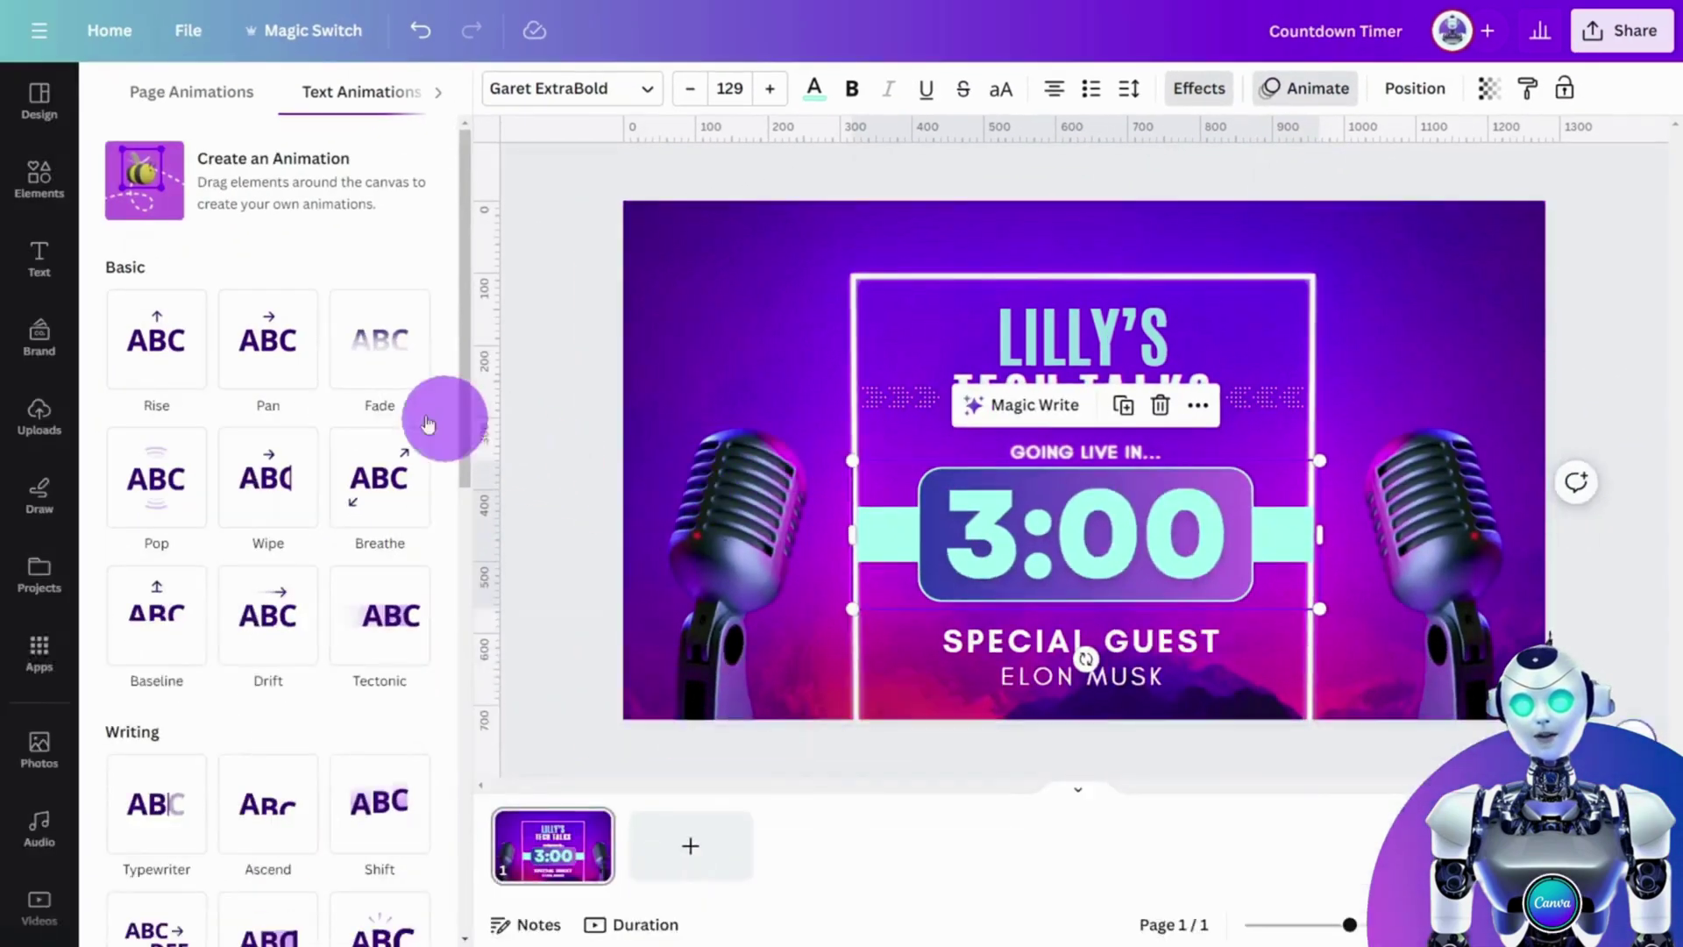
left_click(382, 351)
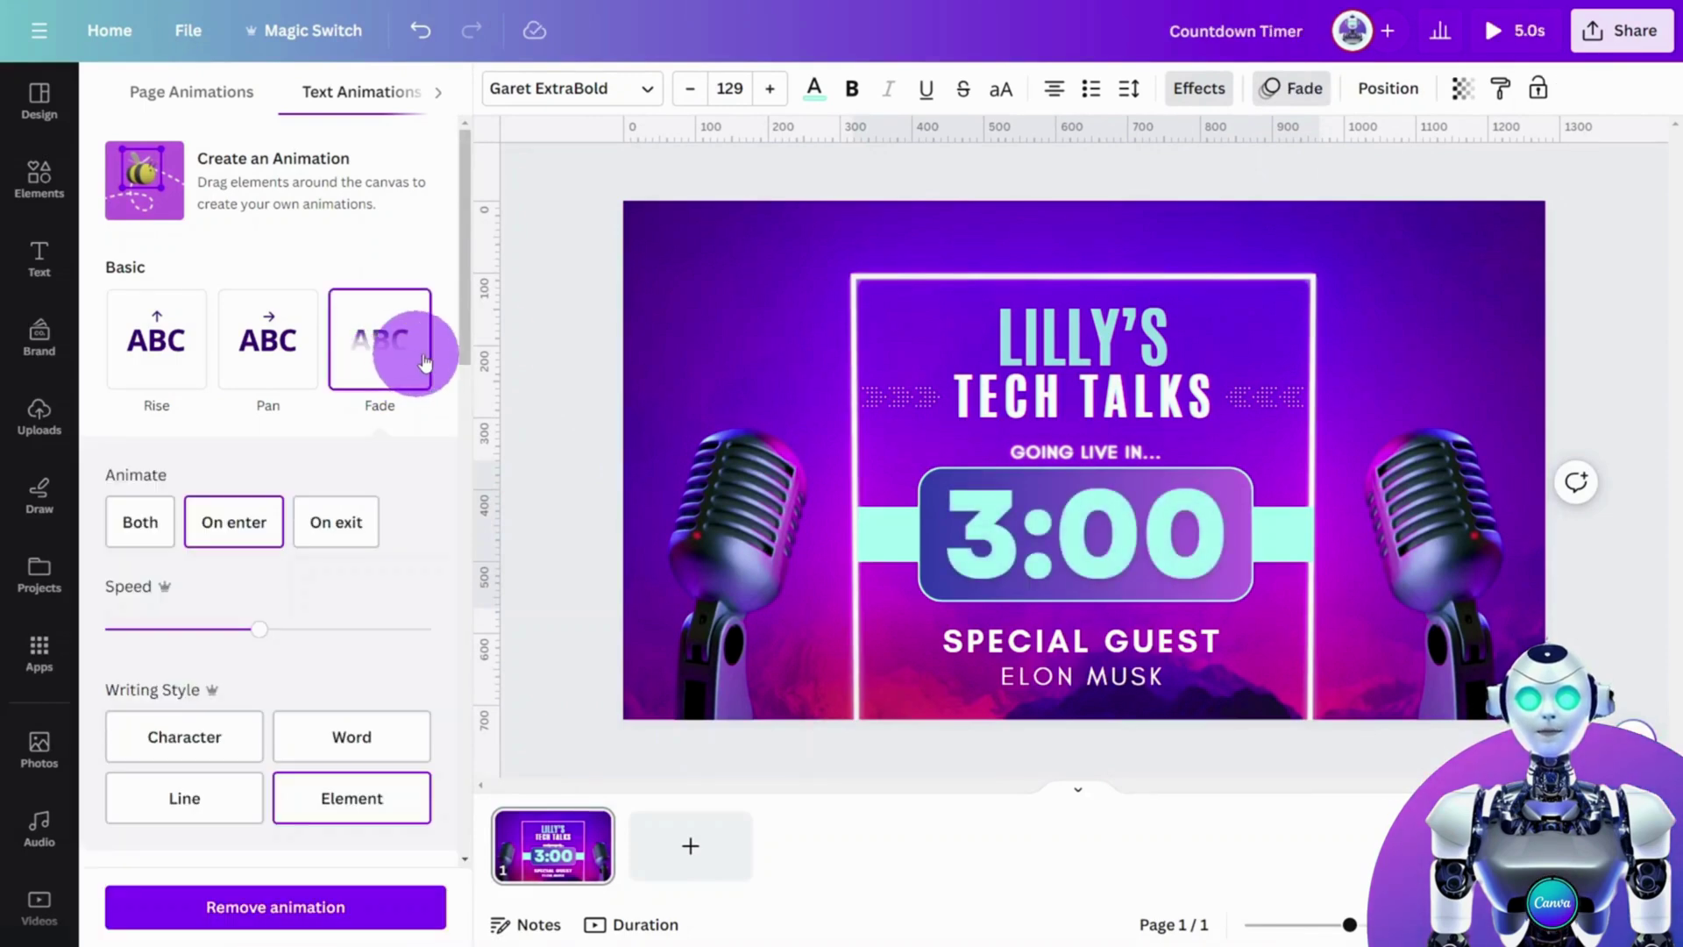
left_click(544, 337)
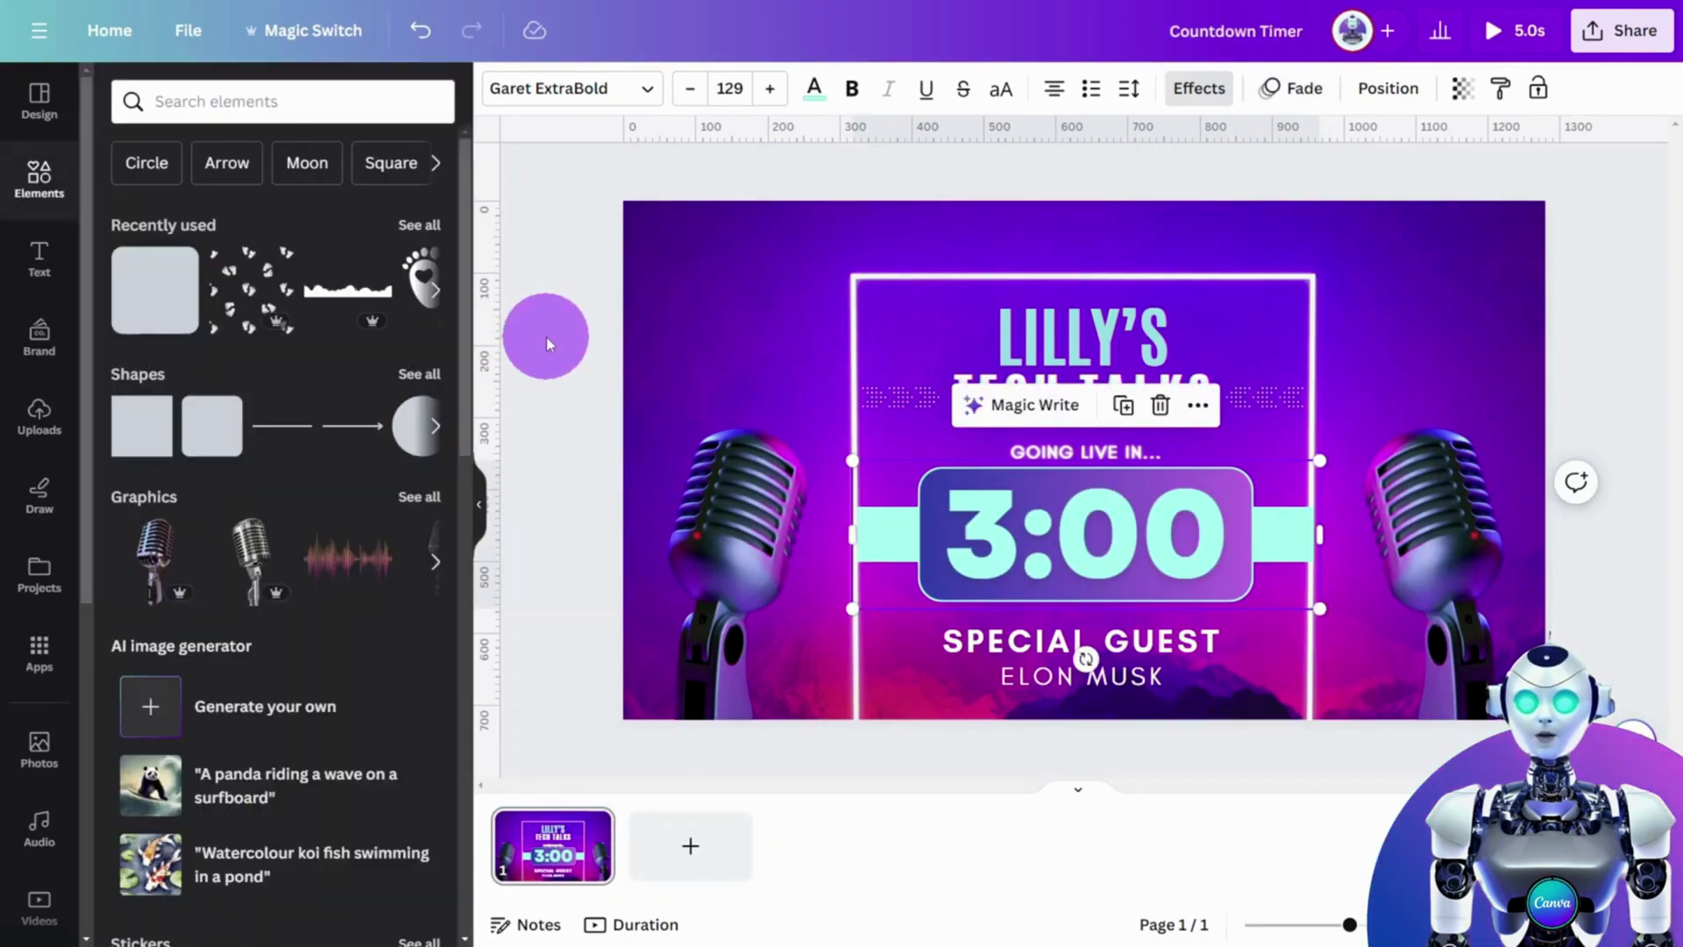
left_click(545, 336)
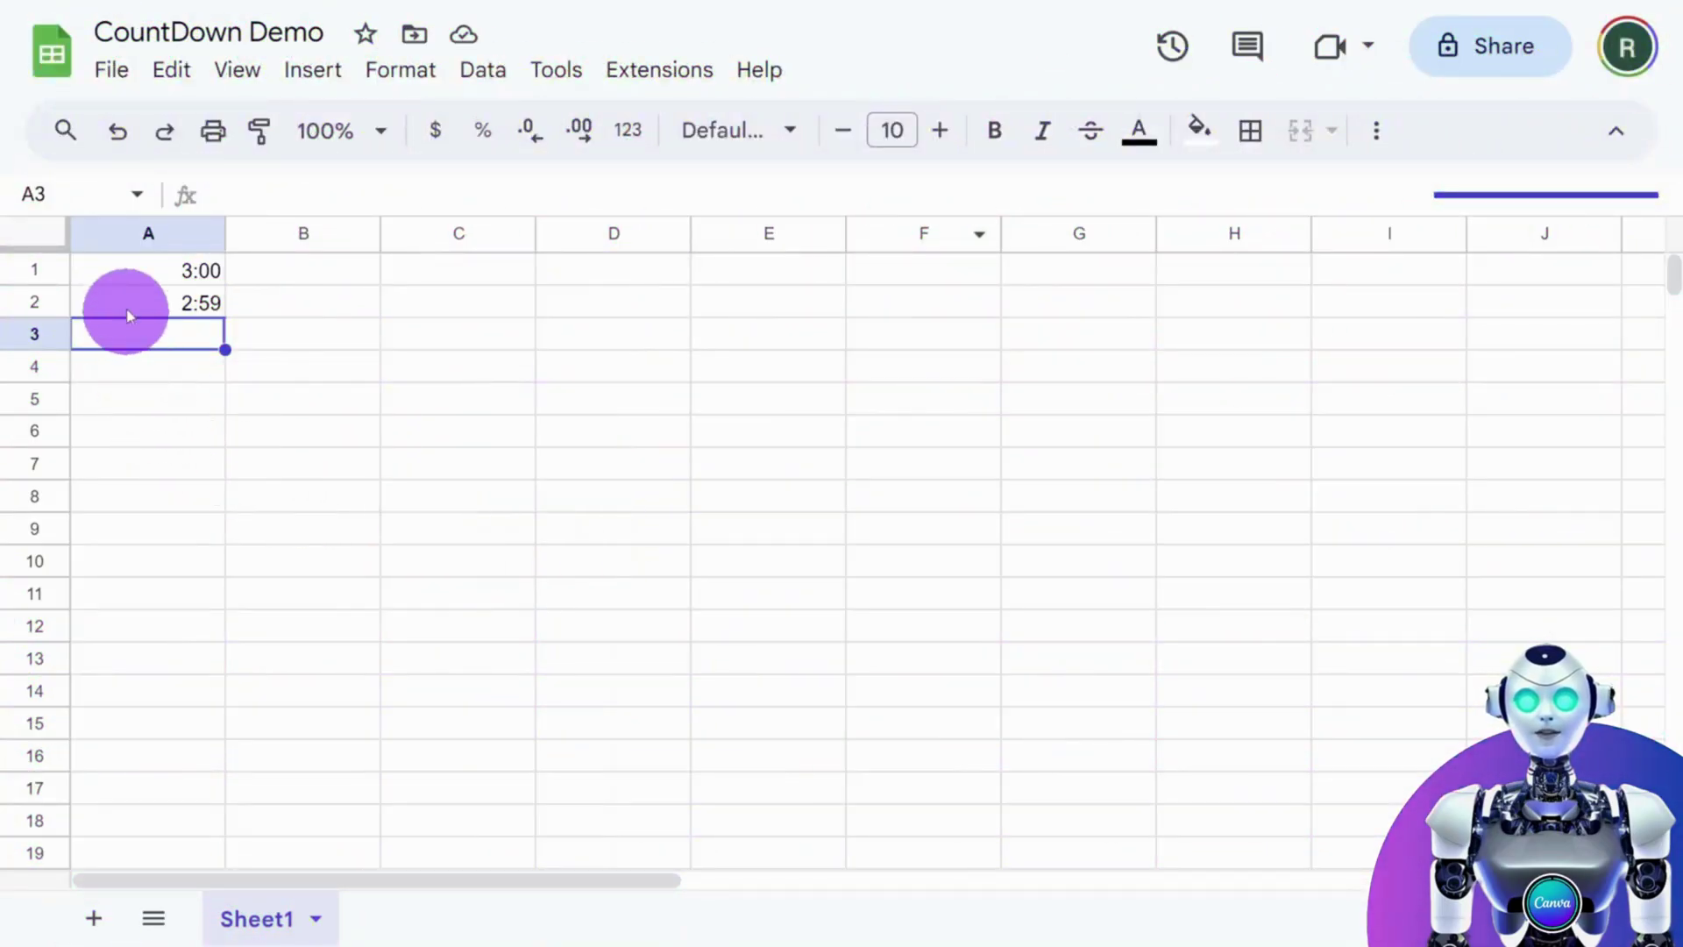
Extend the 3:00, 2:59 series in column A down to 0:01 in row 180
left_click(117, 274)
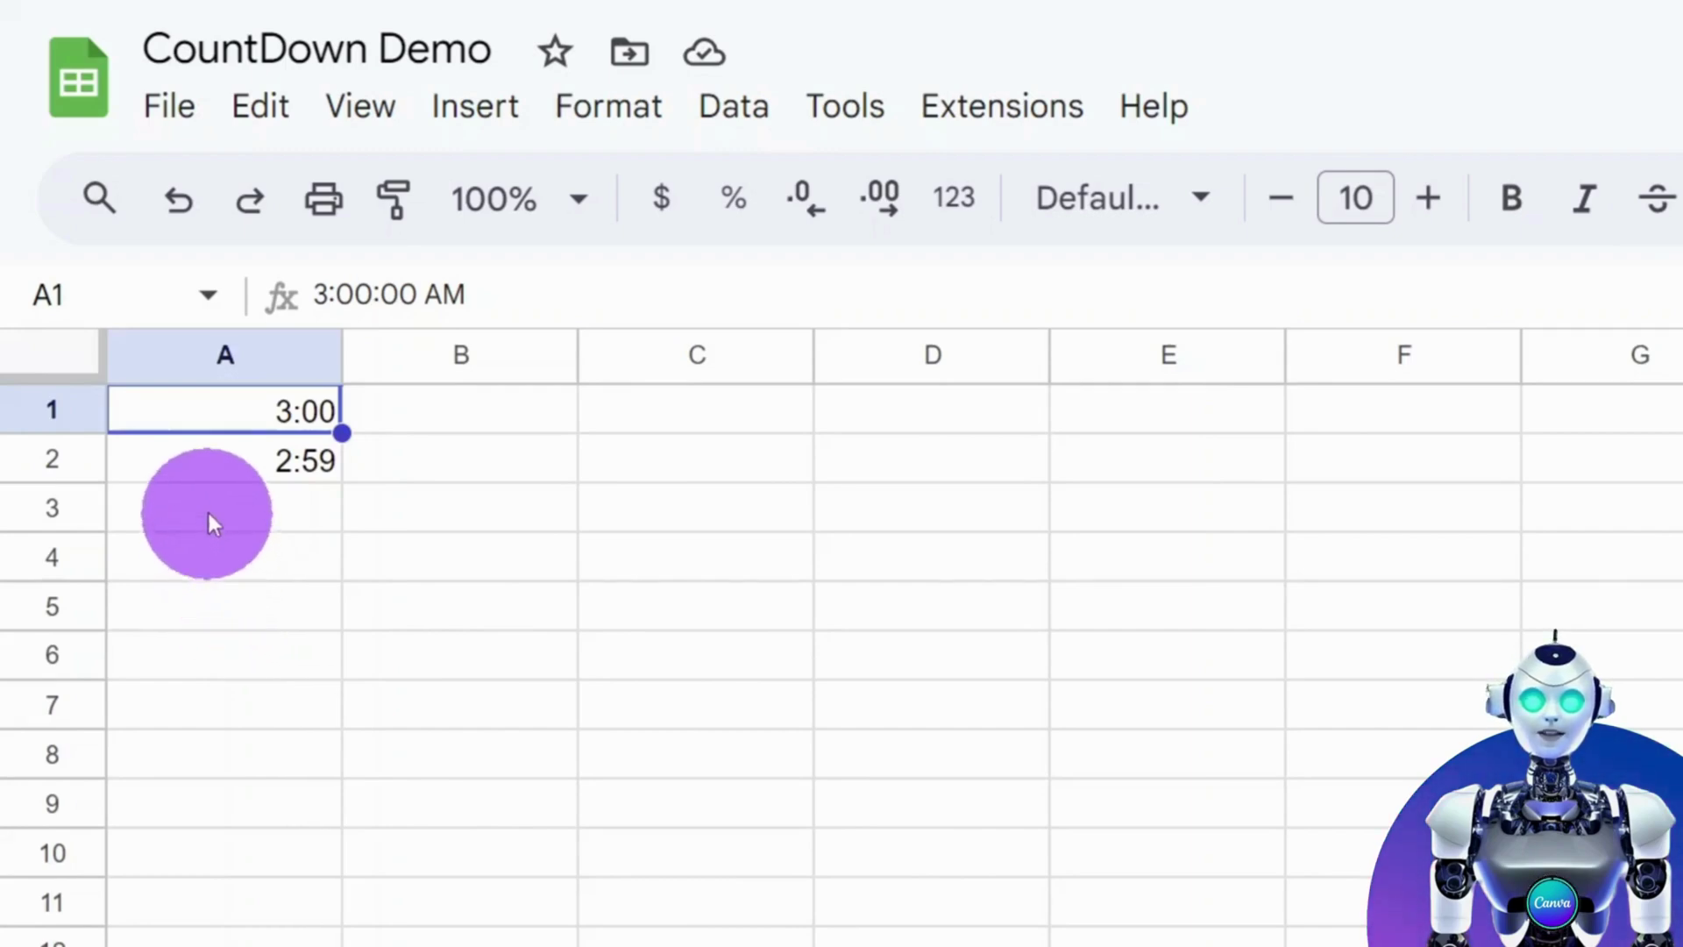
left_click(198, 477)
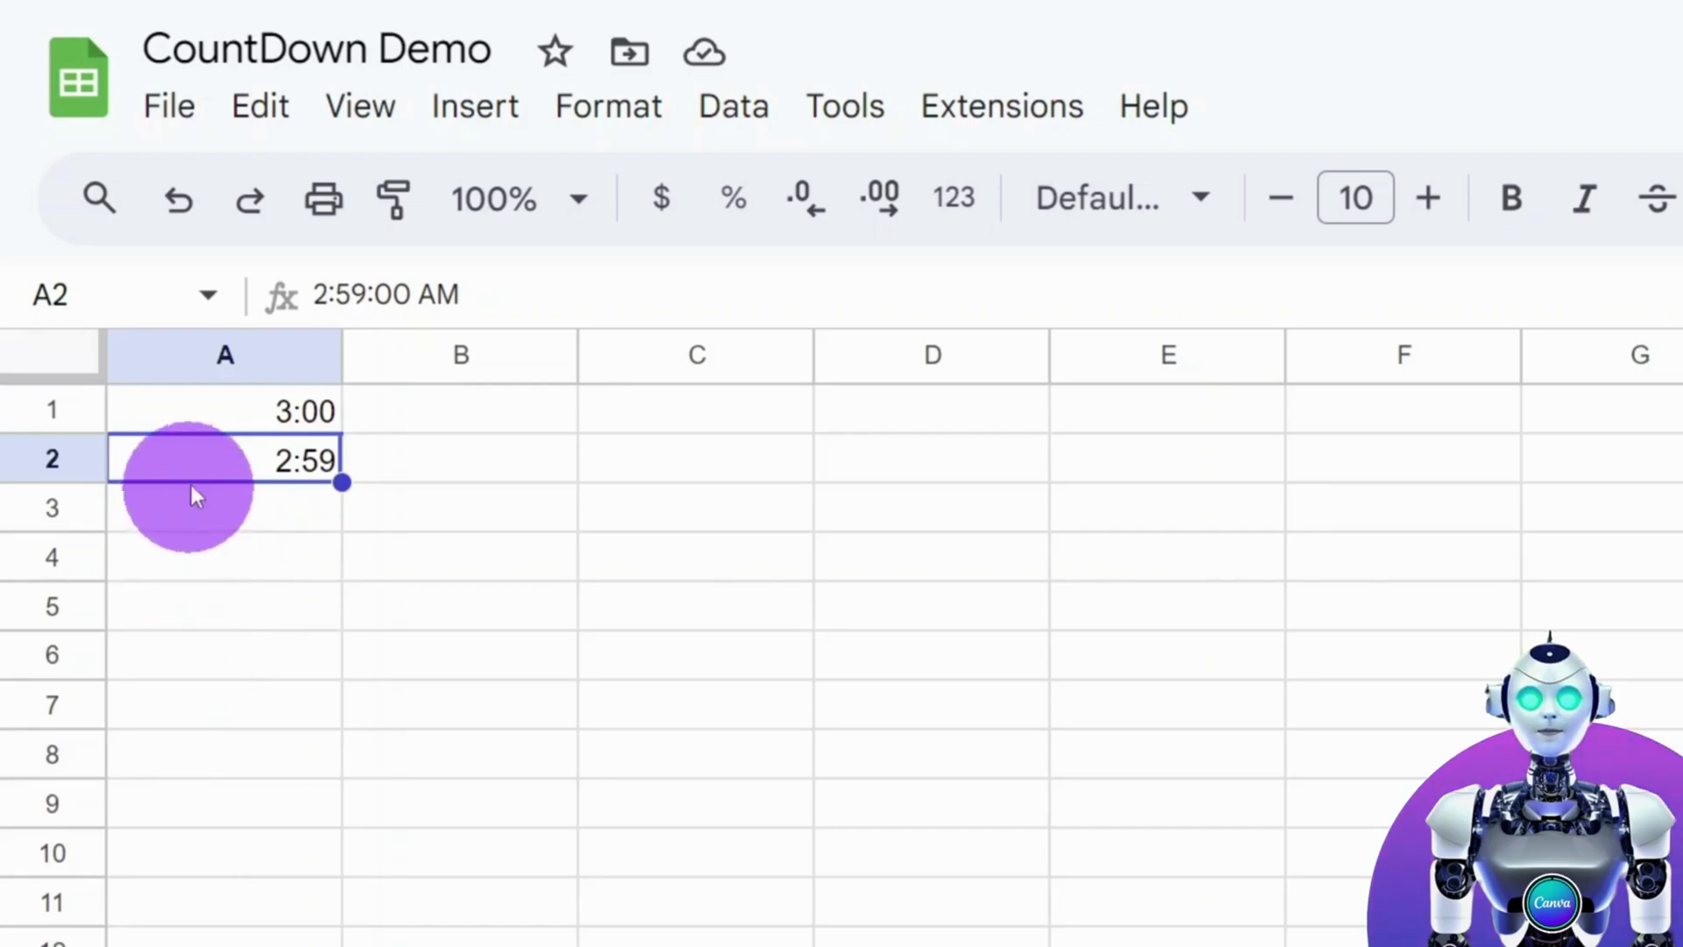
left_click(200, 399)
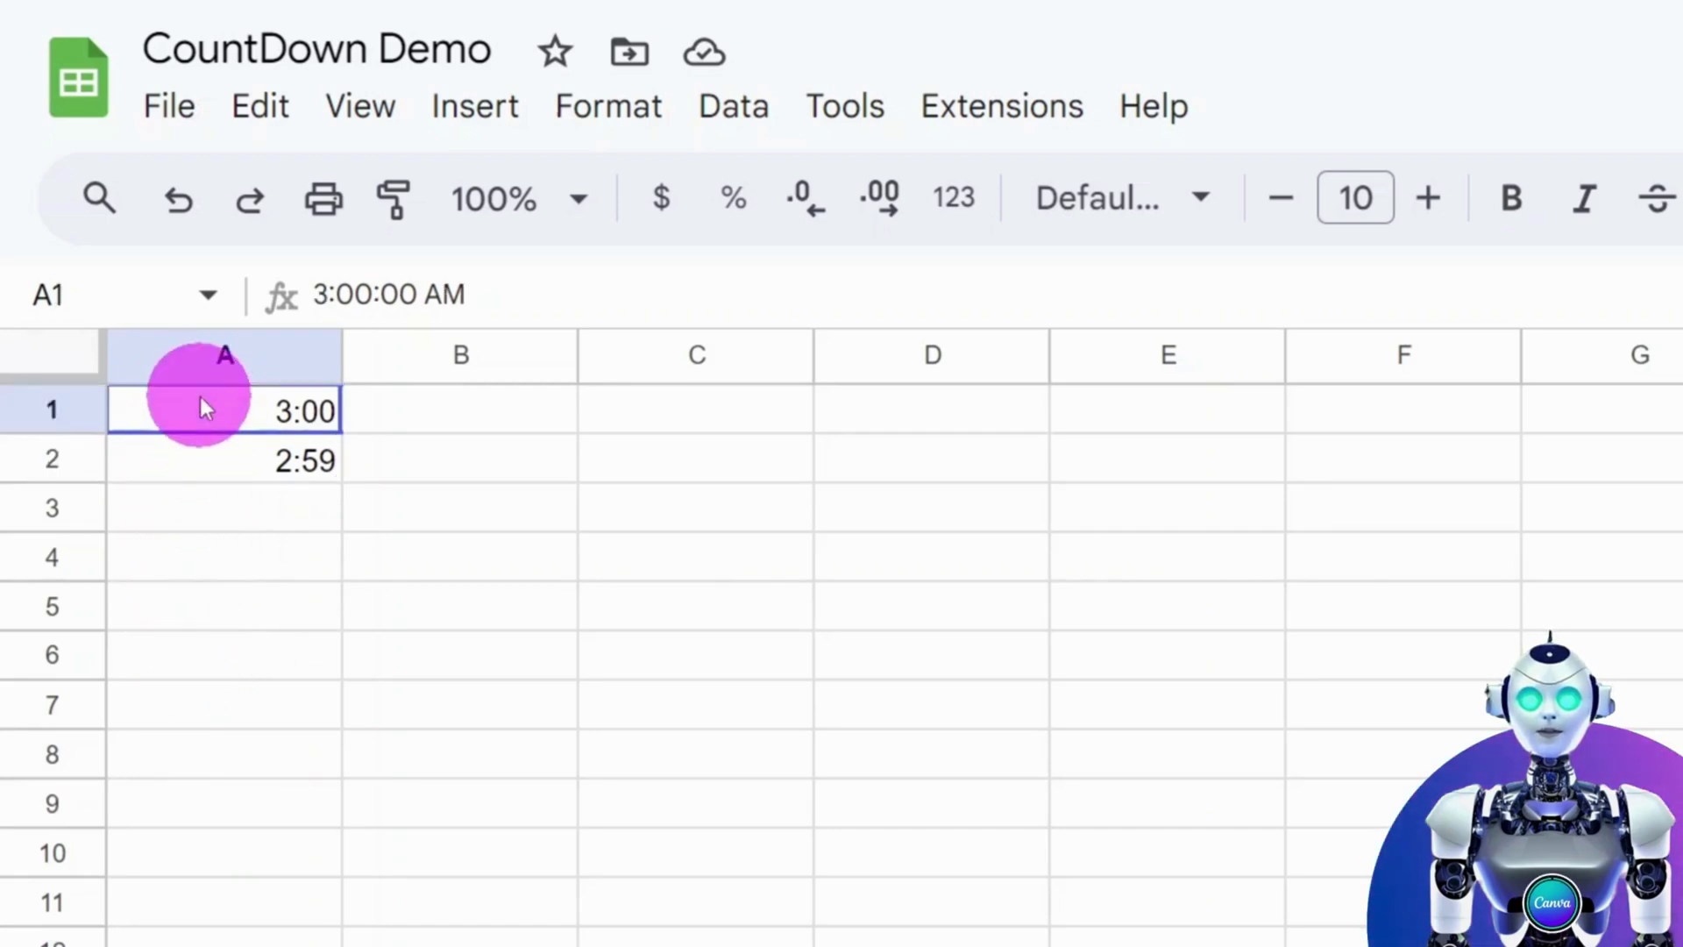
left_click_drag(196, 431, 195, 461)
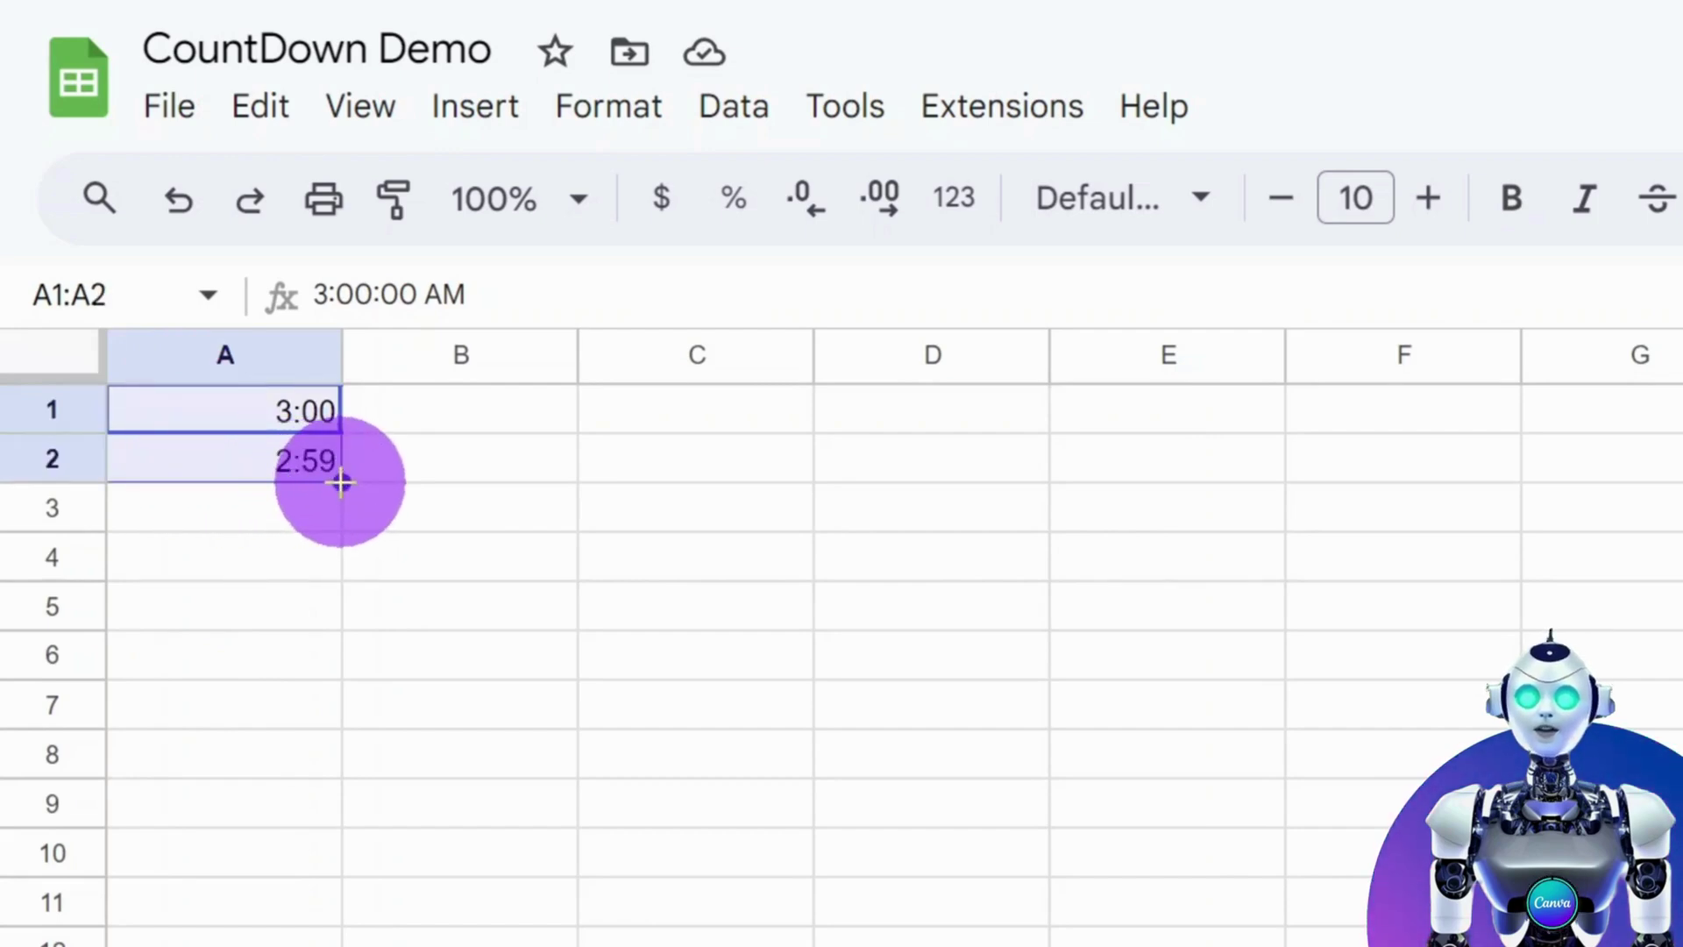
left_click_drag(340, 482, 300, 946)
scroll(300, 946, "down", 3)
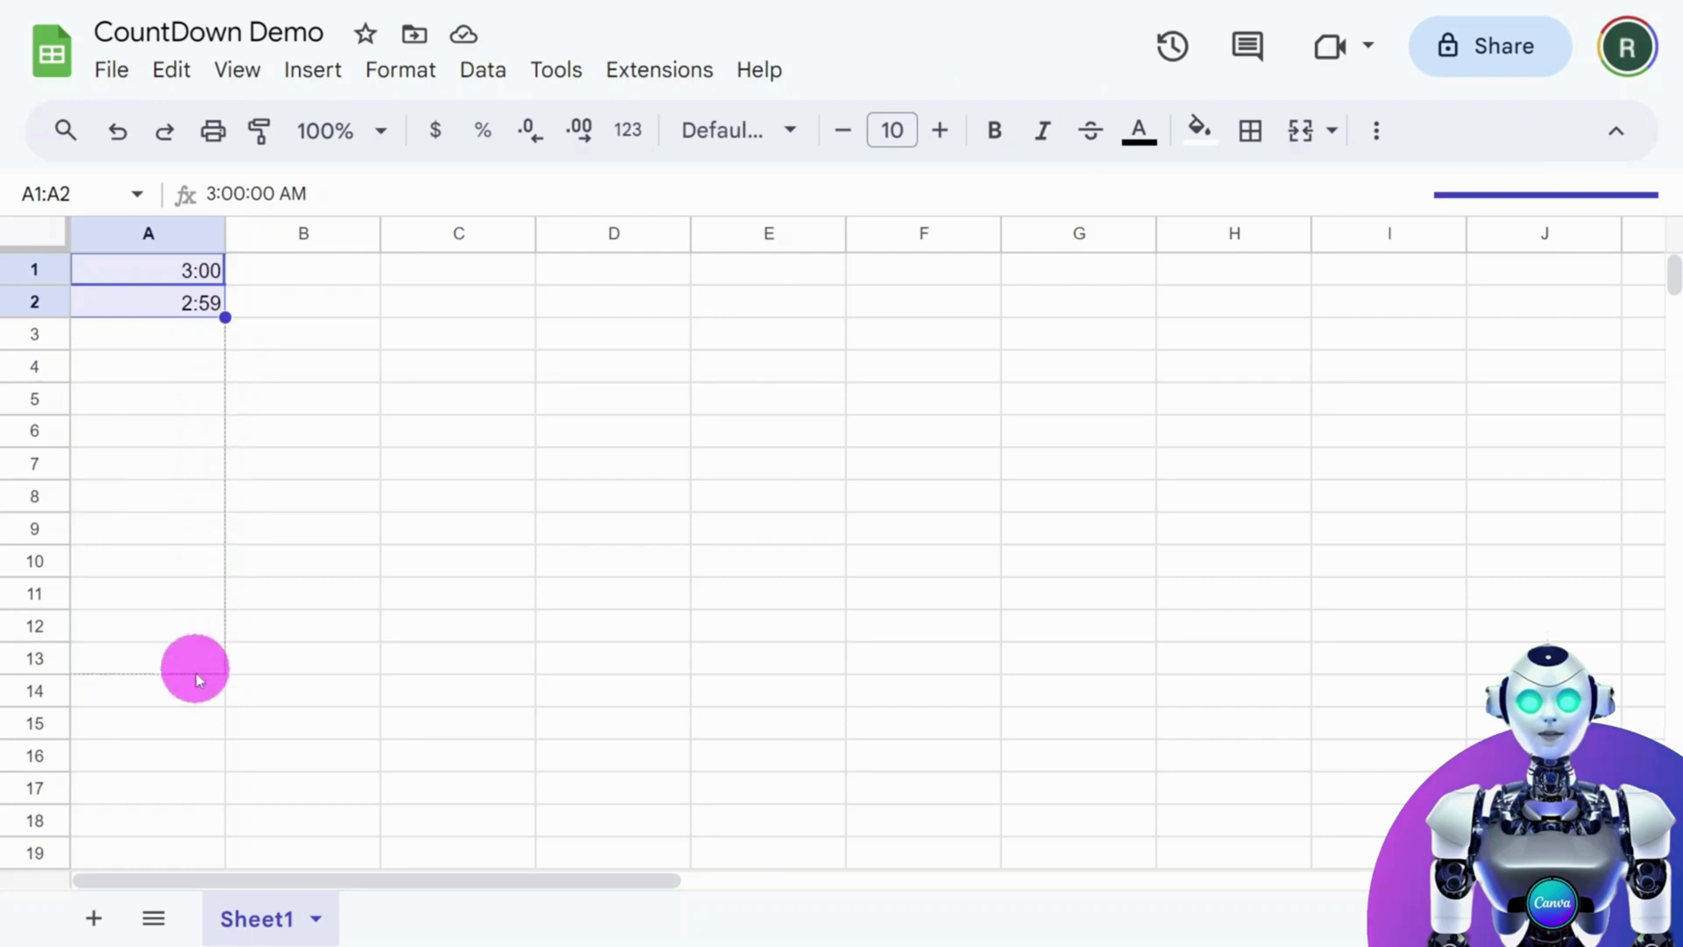
left_click_drag(197, 675, 197, 675)
scroll(197, 673, "down", 15)
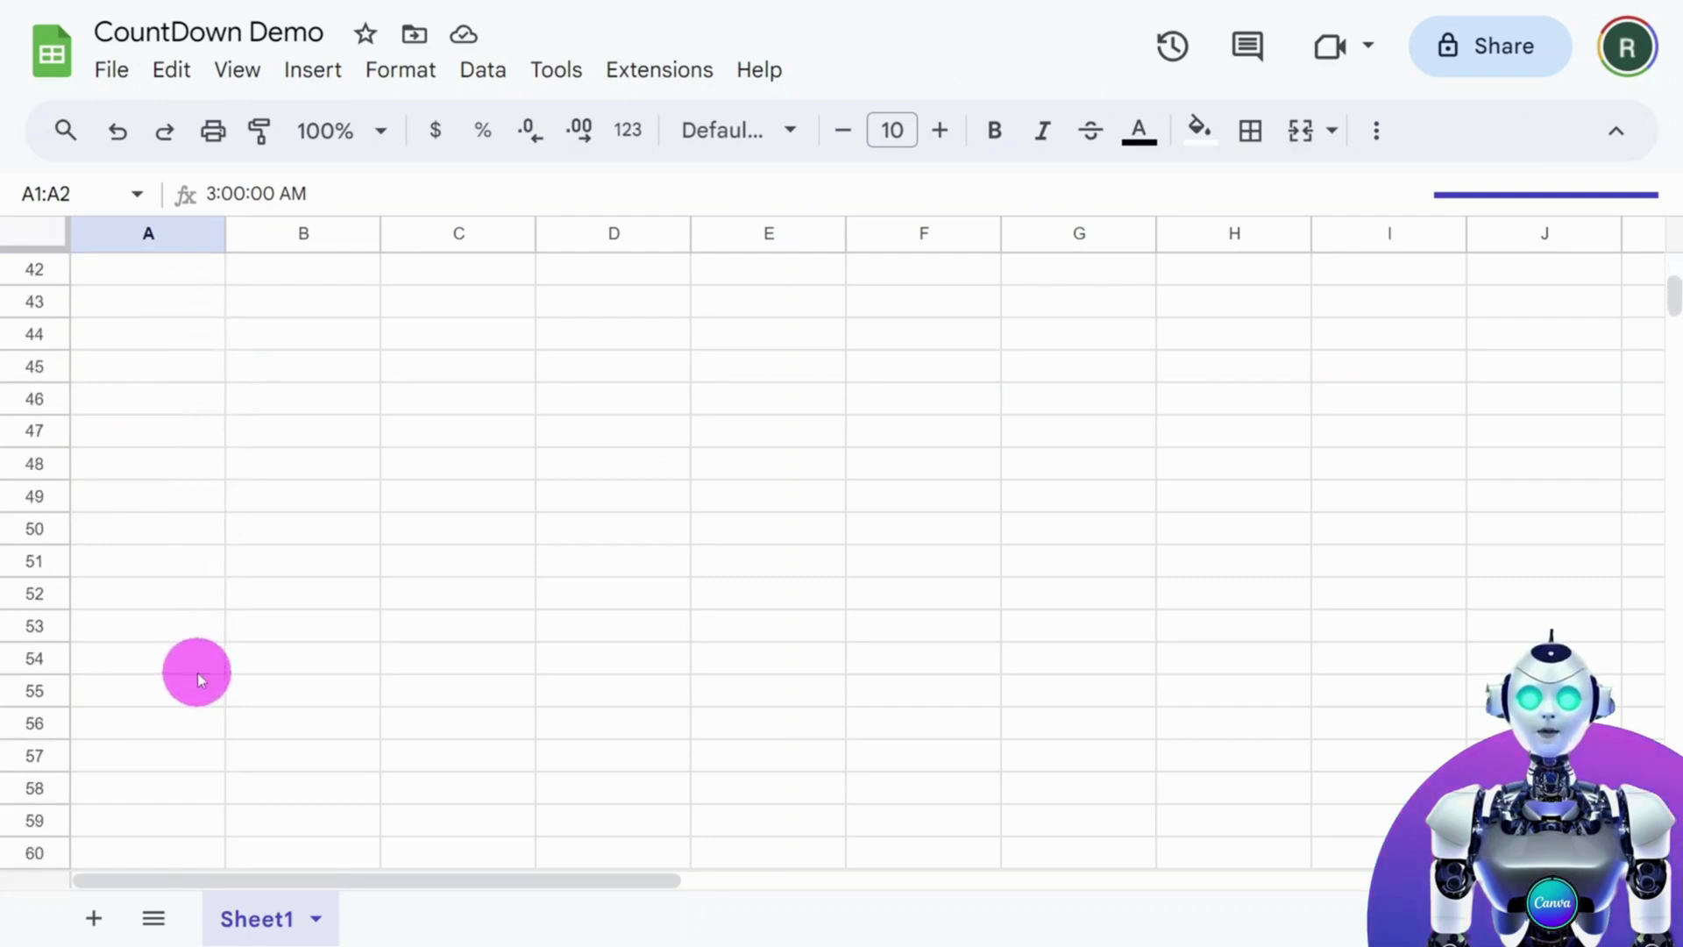
scroll(197, 671, "down", 16)
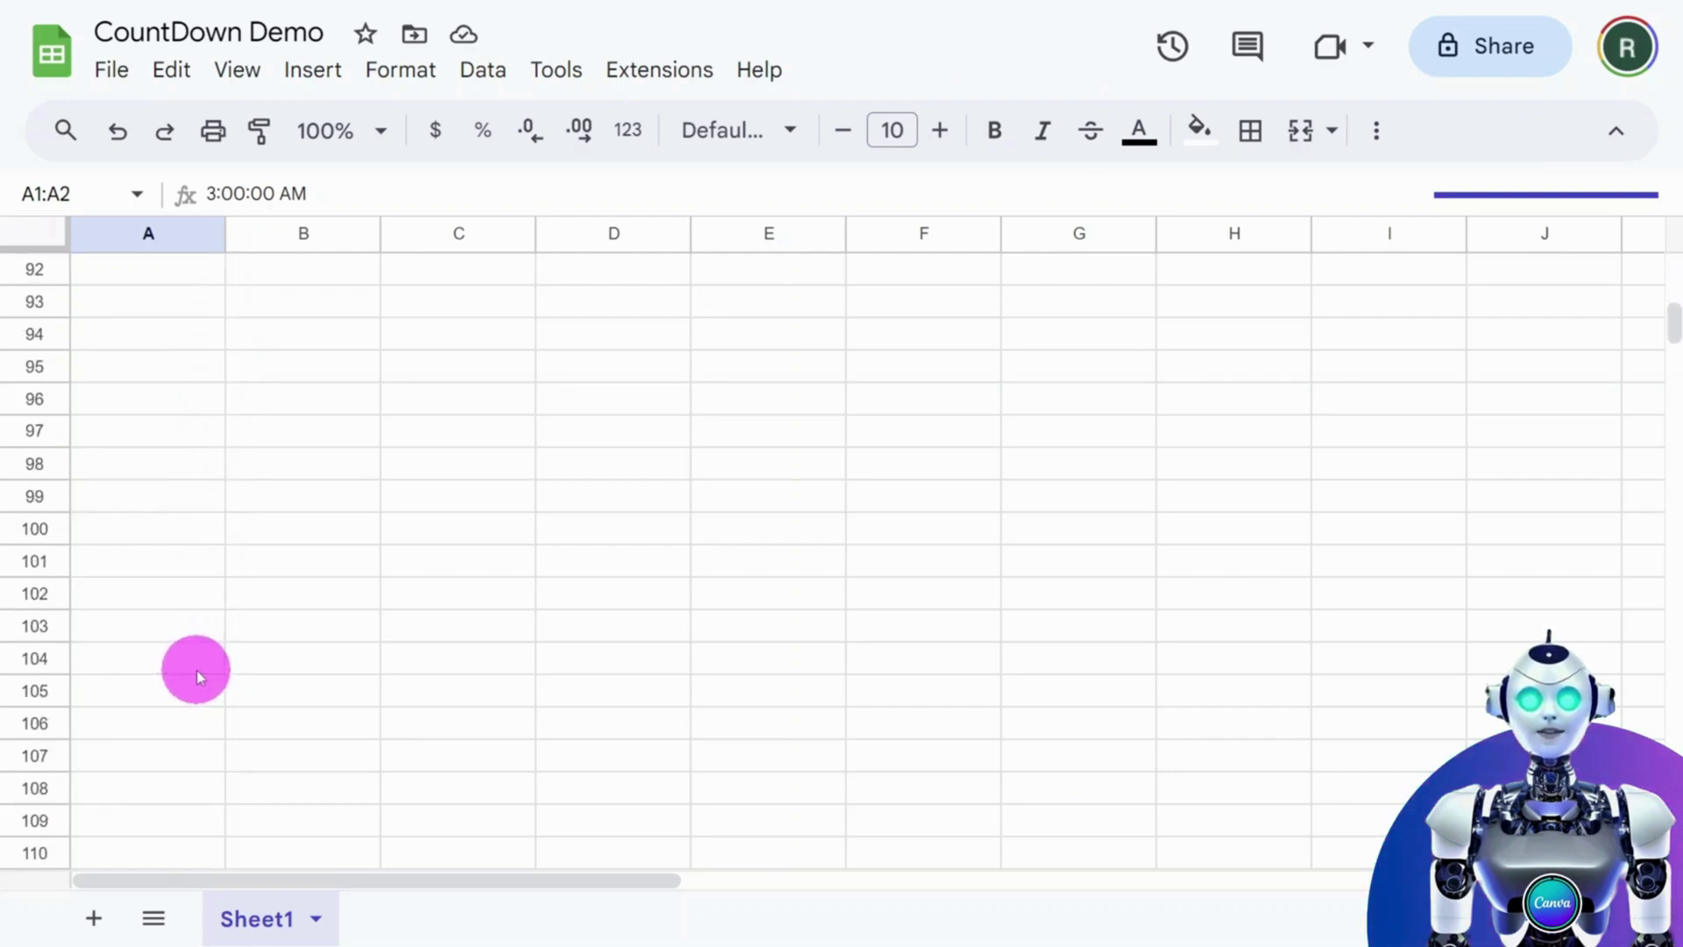
scroll(196, 670, "down", 17)
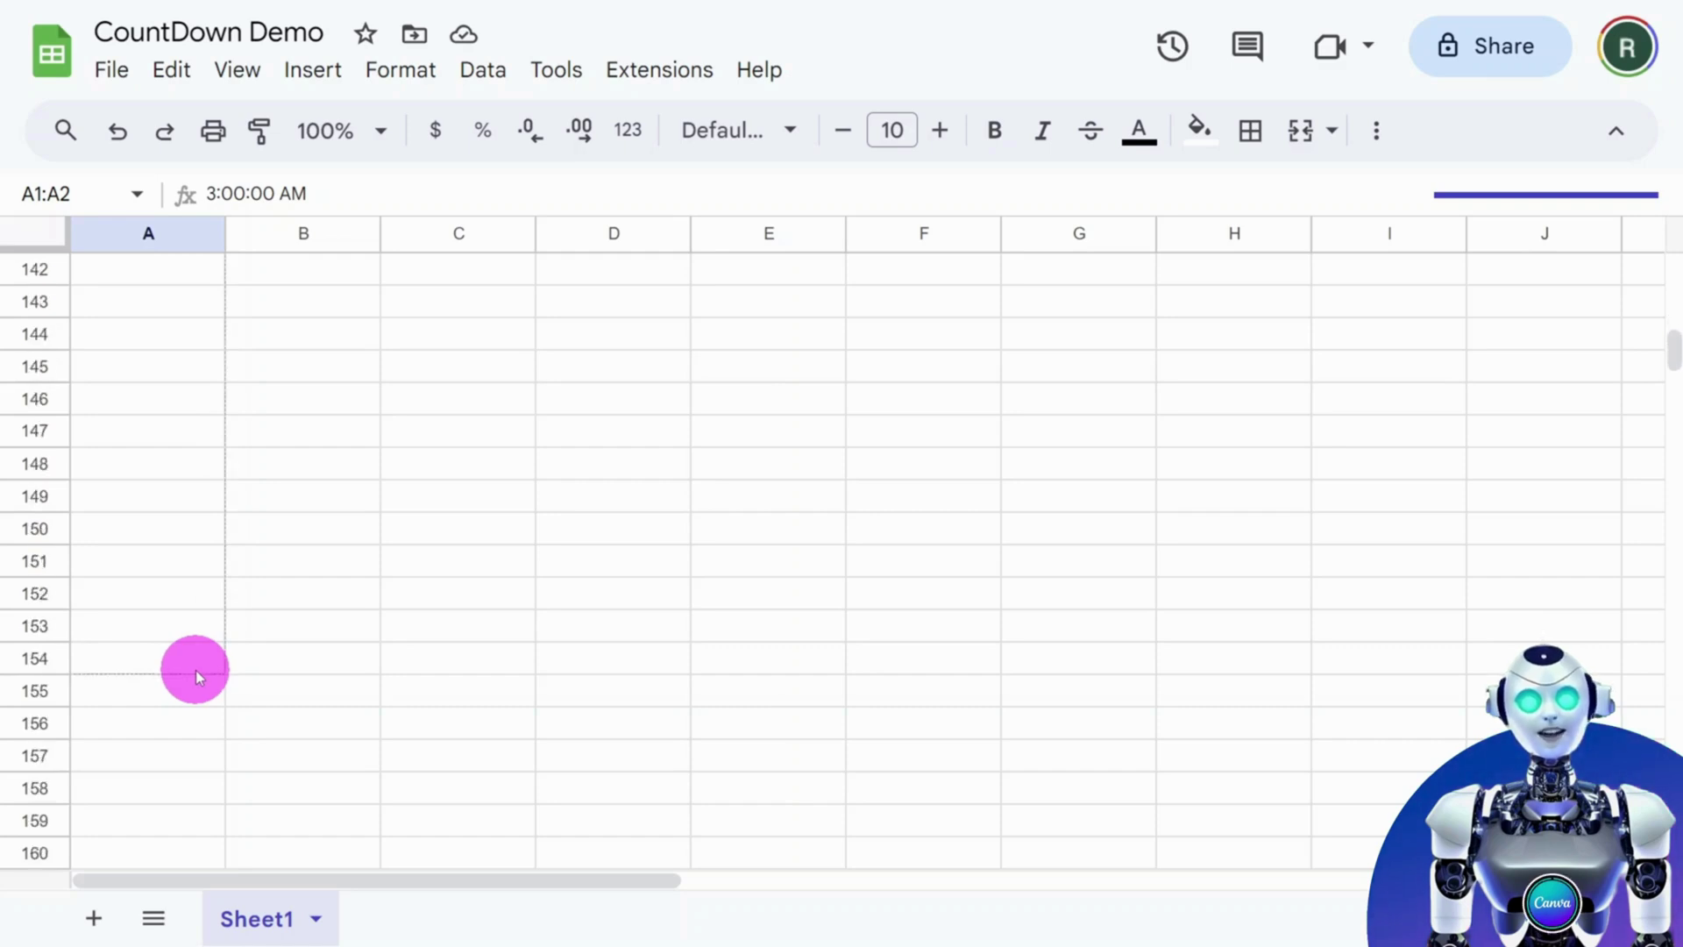
scroll(196, 670, "down", 5)
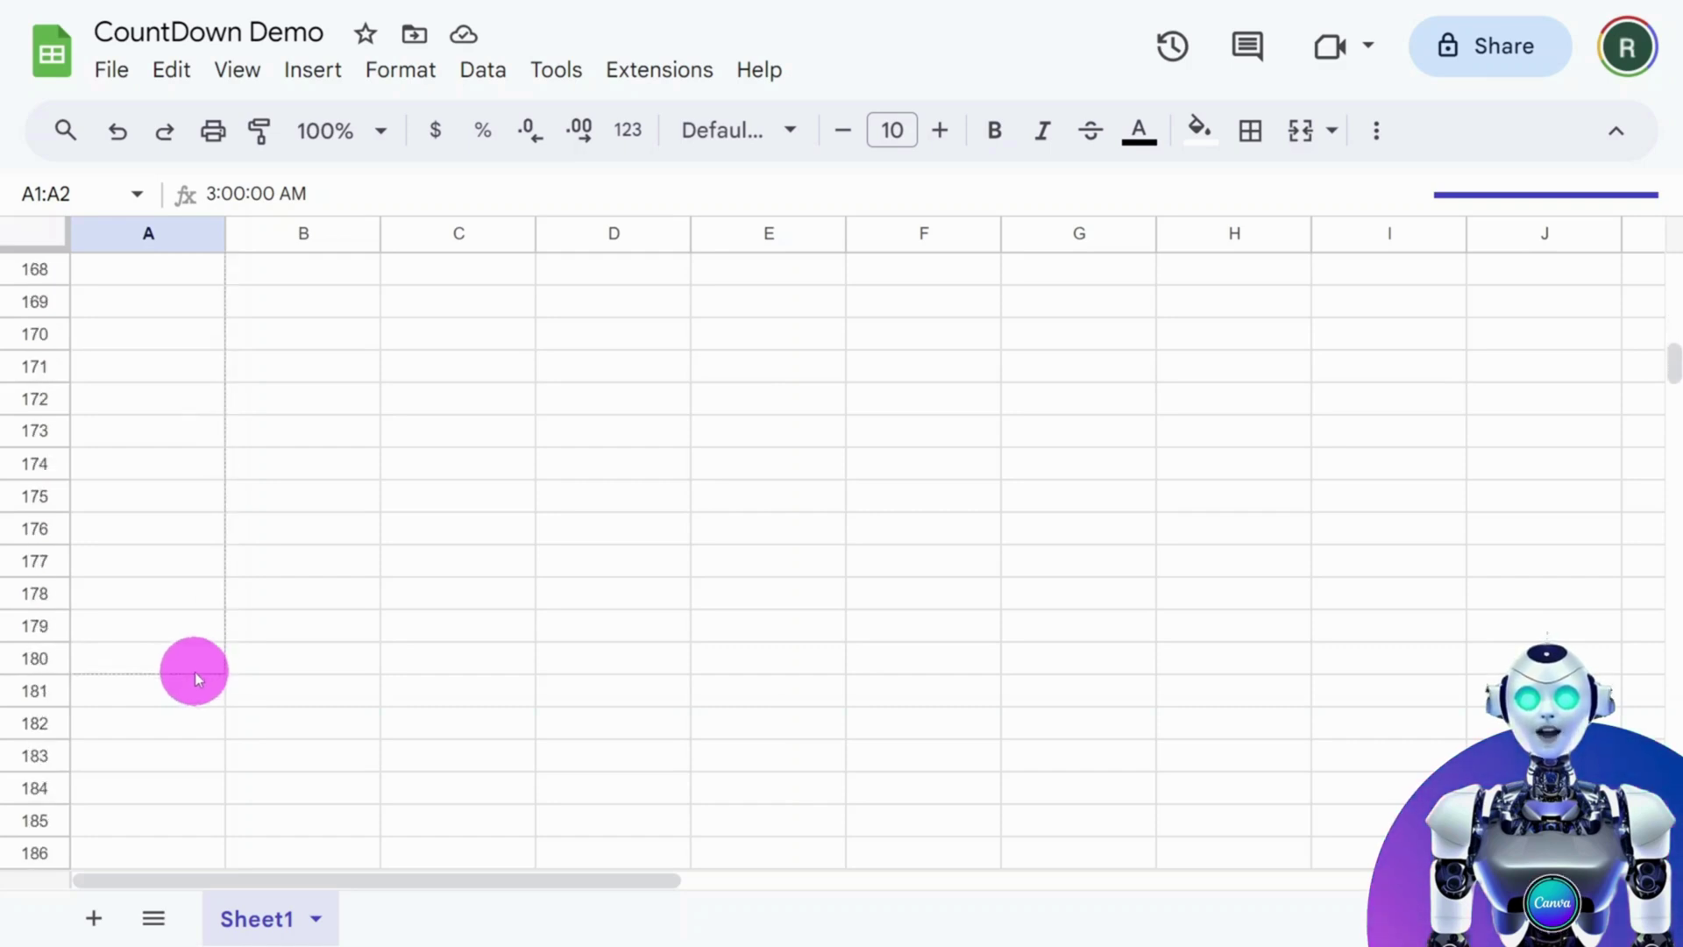
left_click_drag(198, 669, 198, 669)
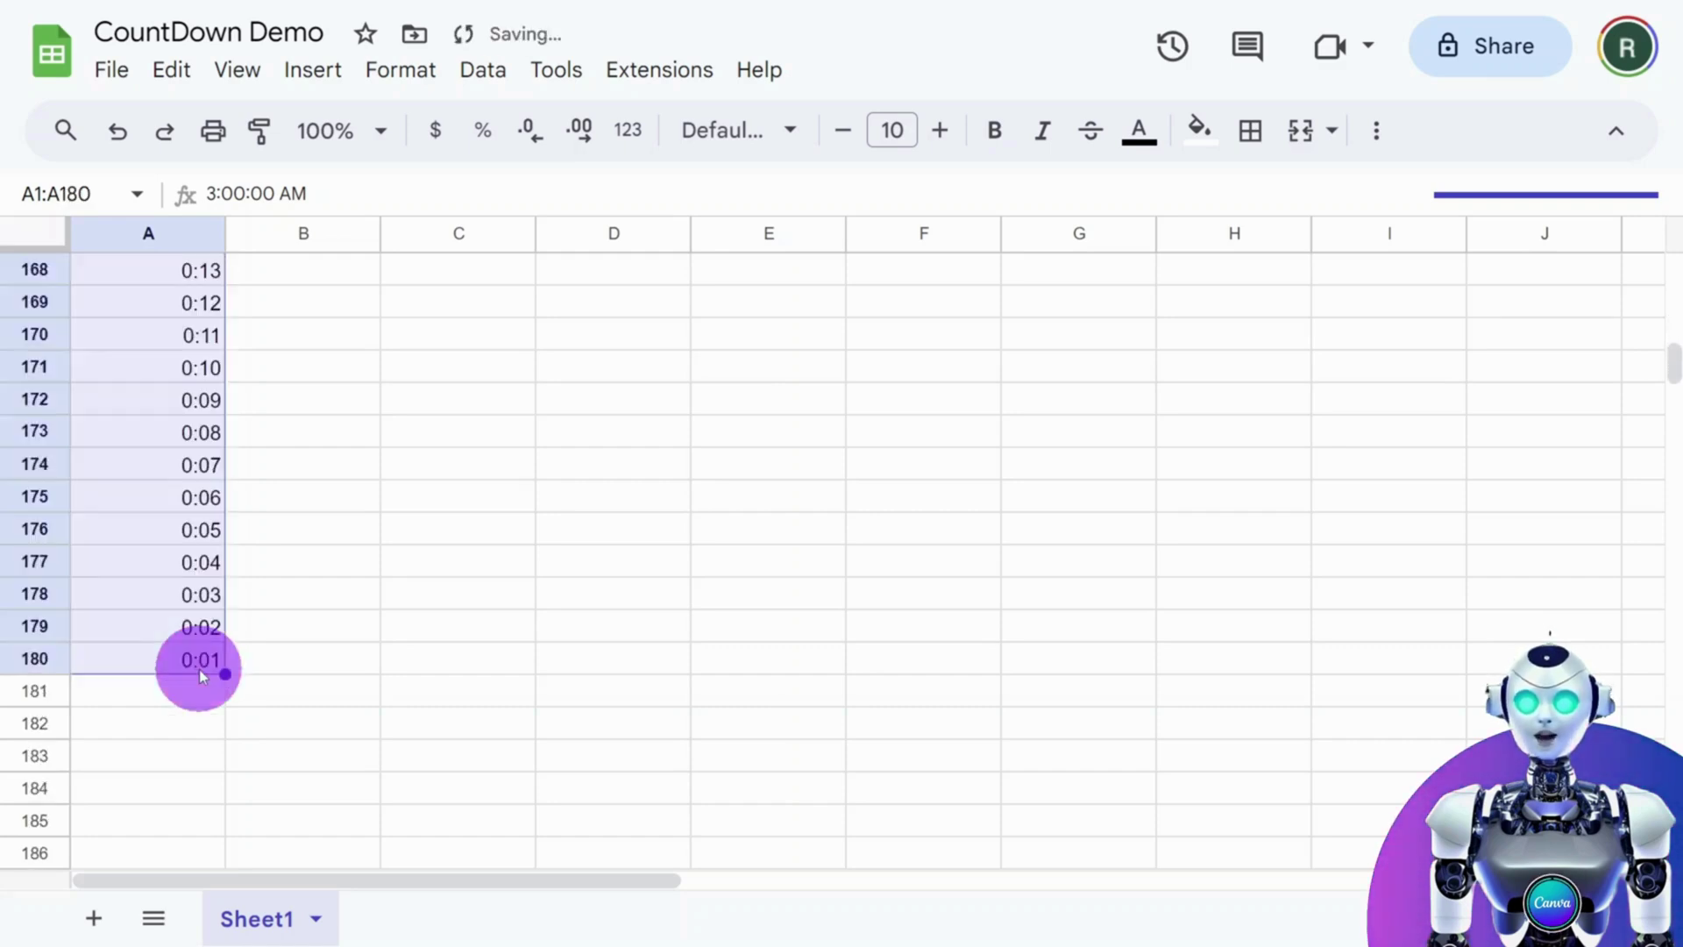
left_click(378, 640)
Download the sheet as a Comma Separated Values (.csv) file
left_click(111, 70)
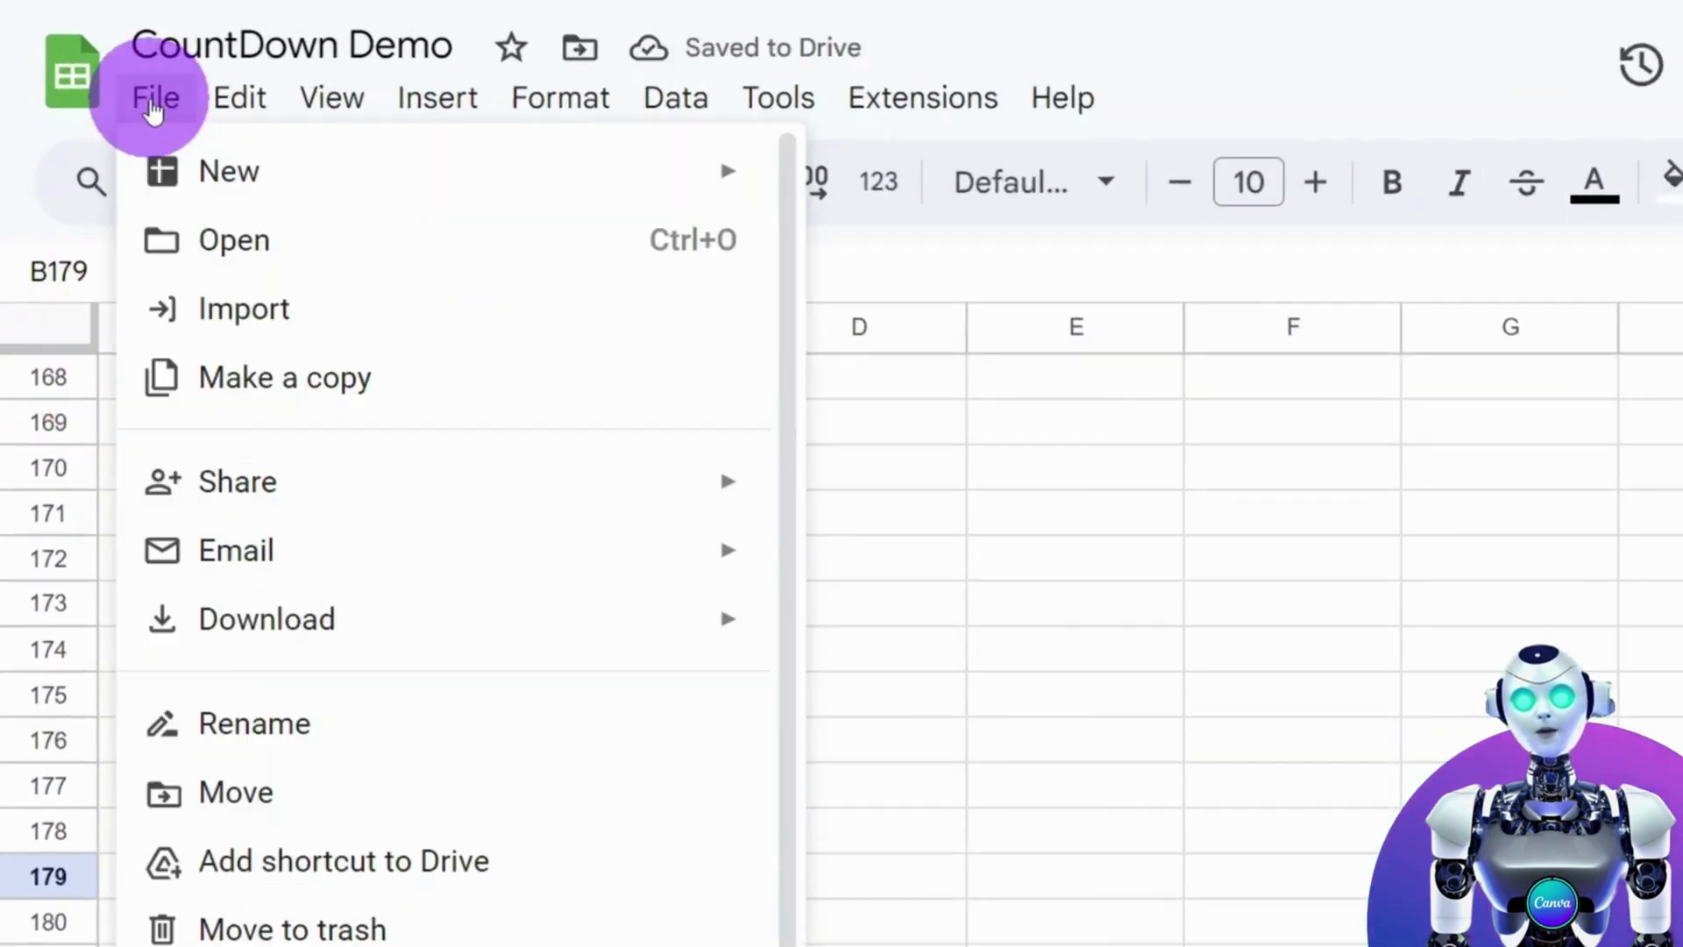
mouse_move(394, 620)
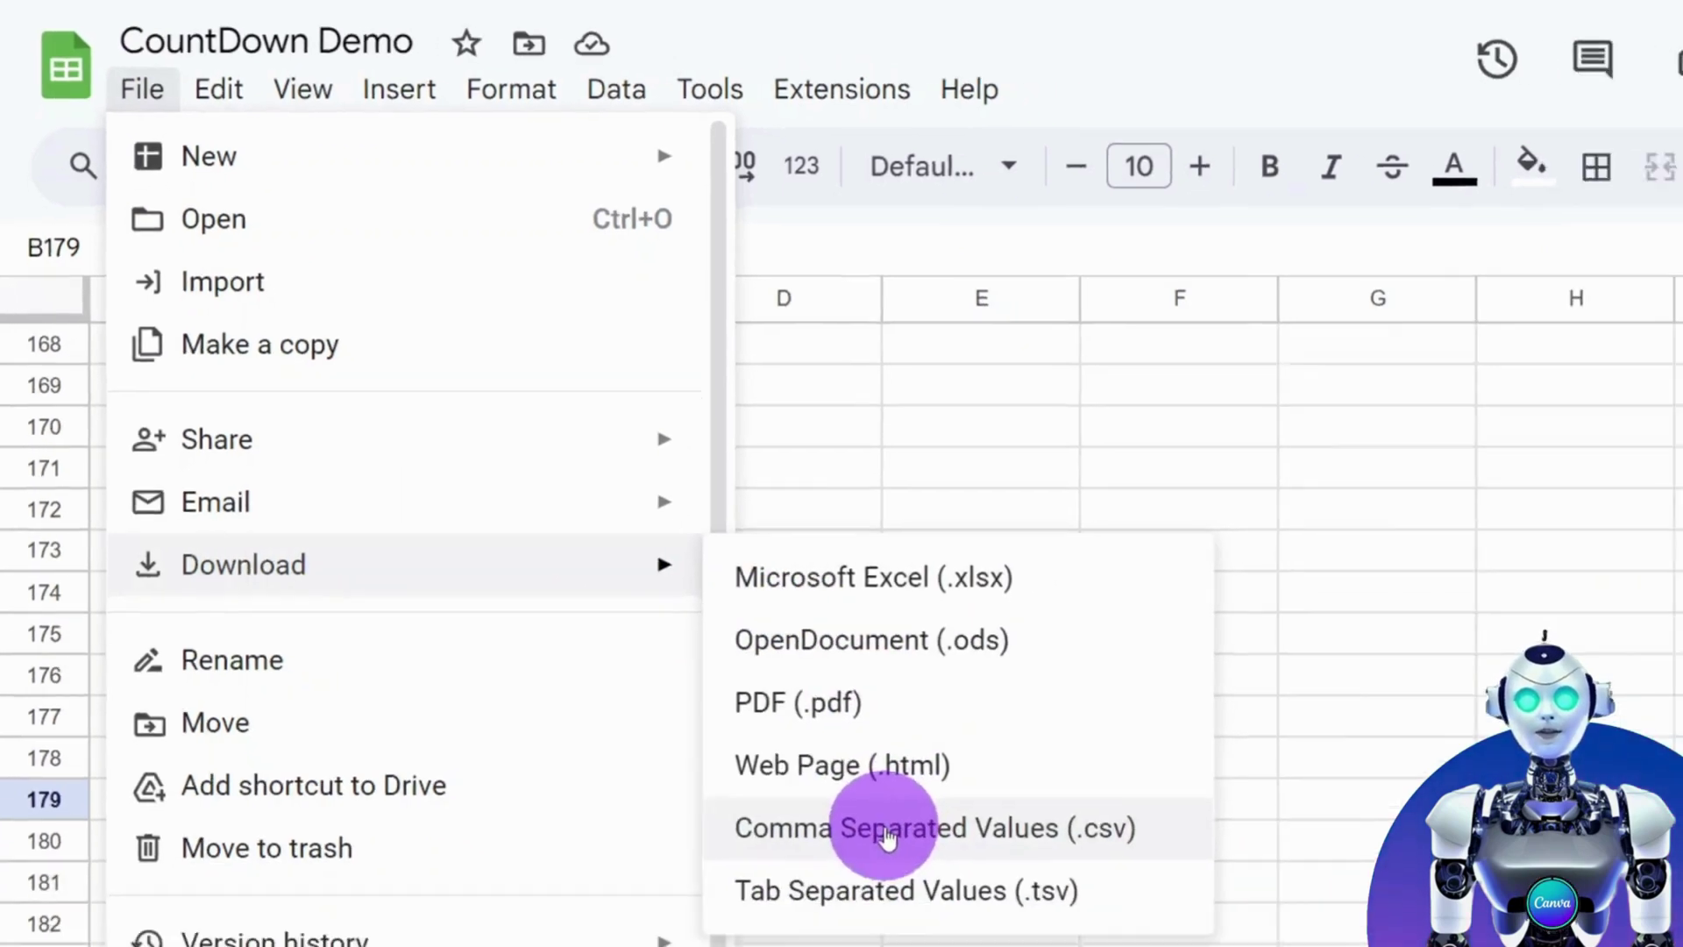
left_click(888, 835)
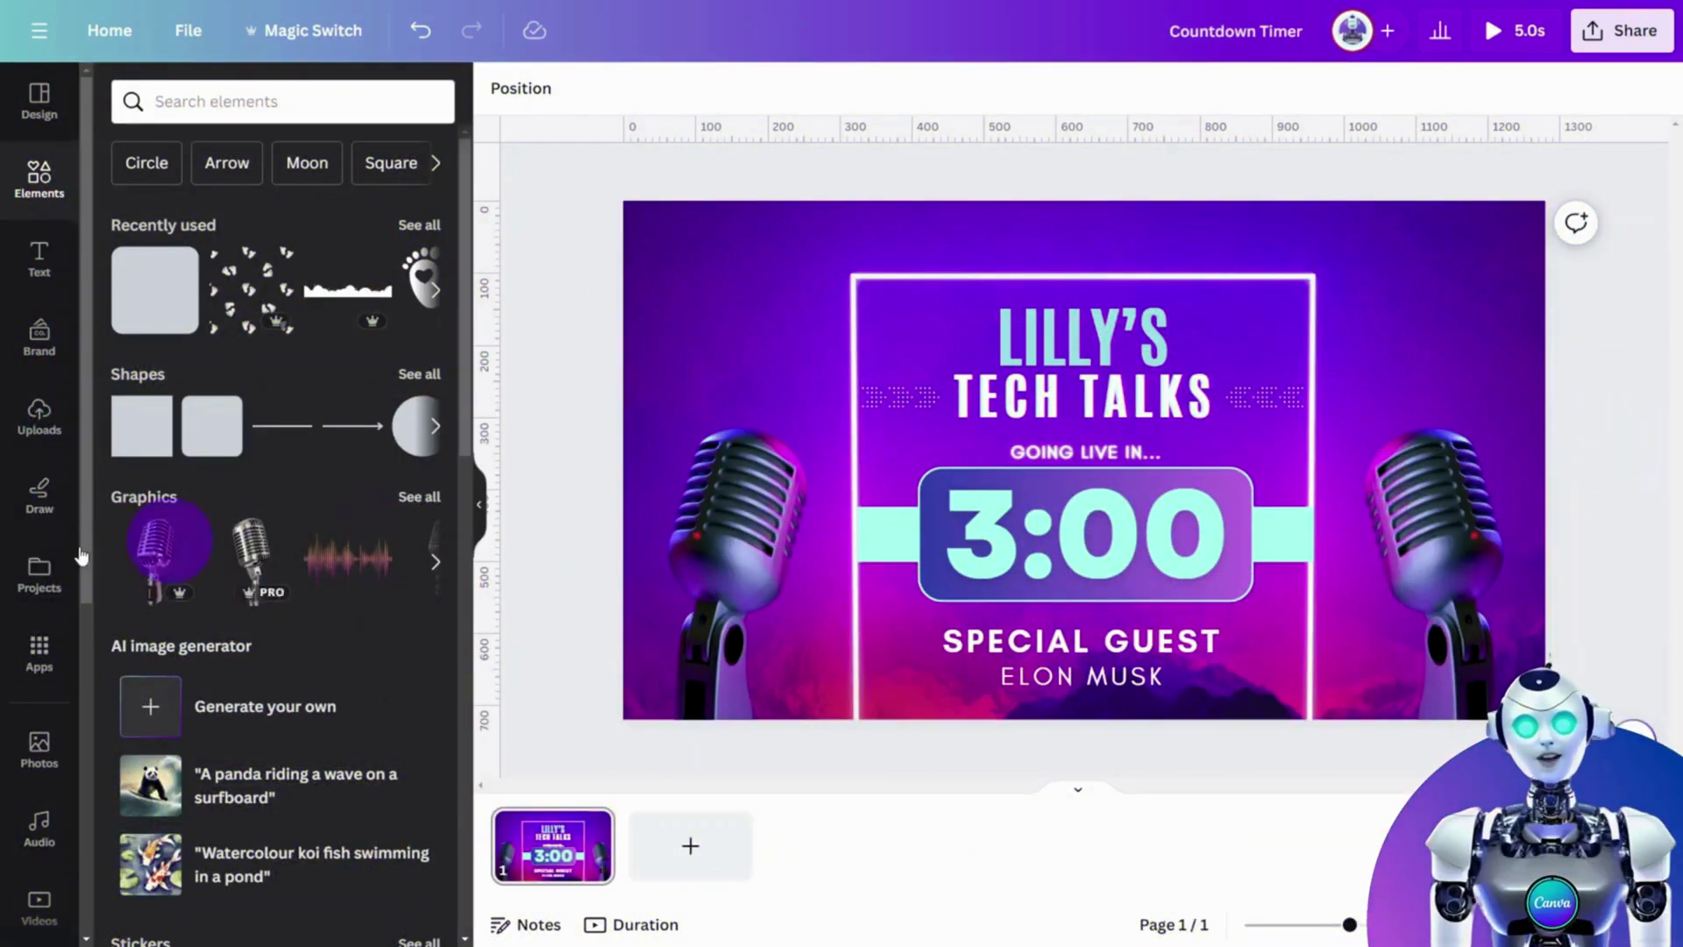
Search Apps for 'BULK CREATE', open Bulk create, and upload the countdown CSV
left_click(35, 665)
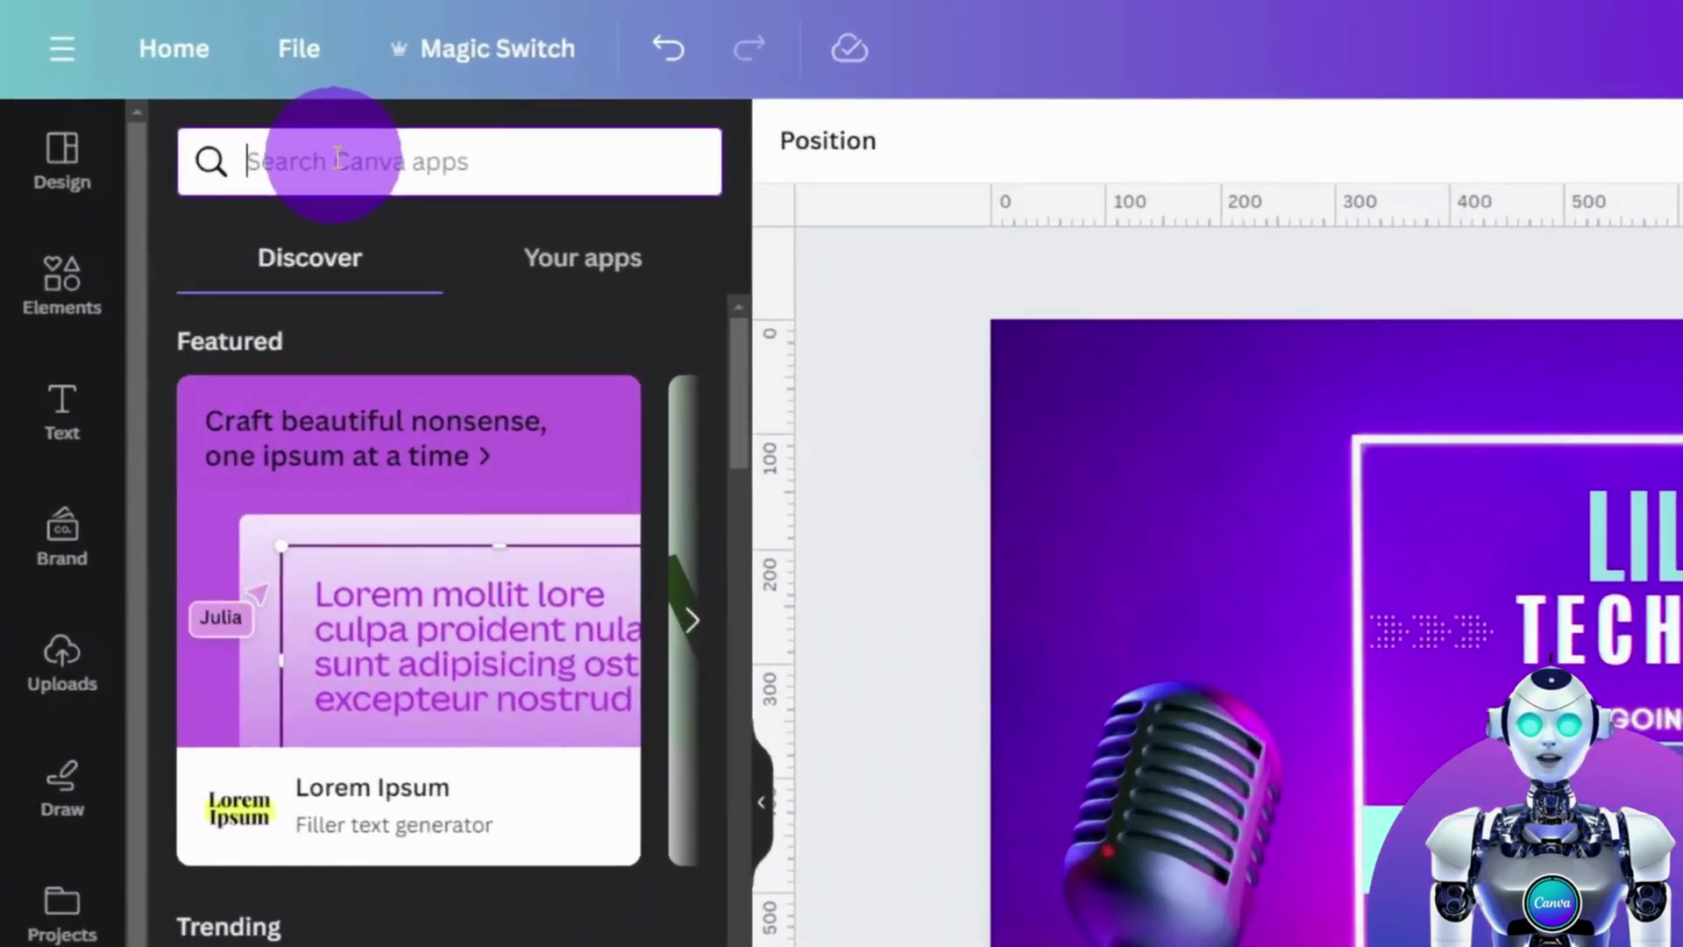
type("BULK CREATE")
key("Return")
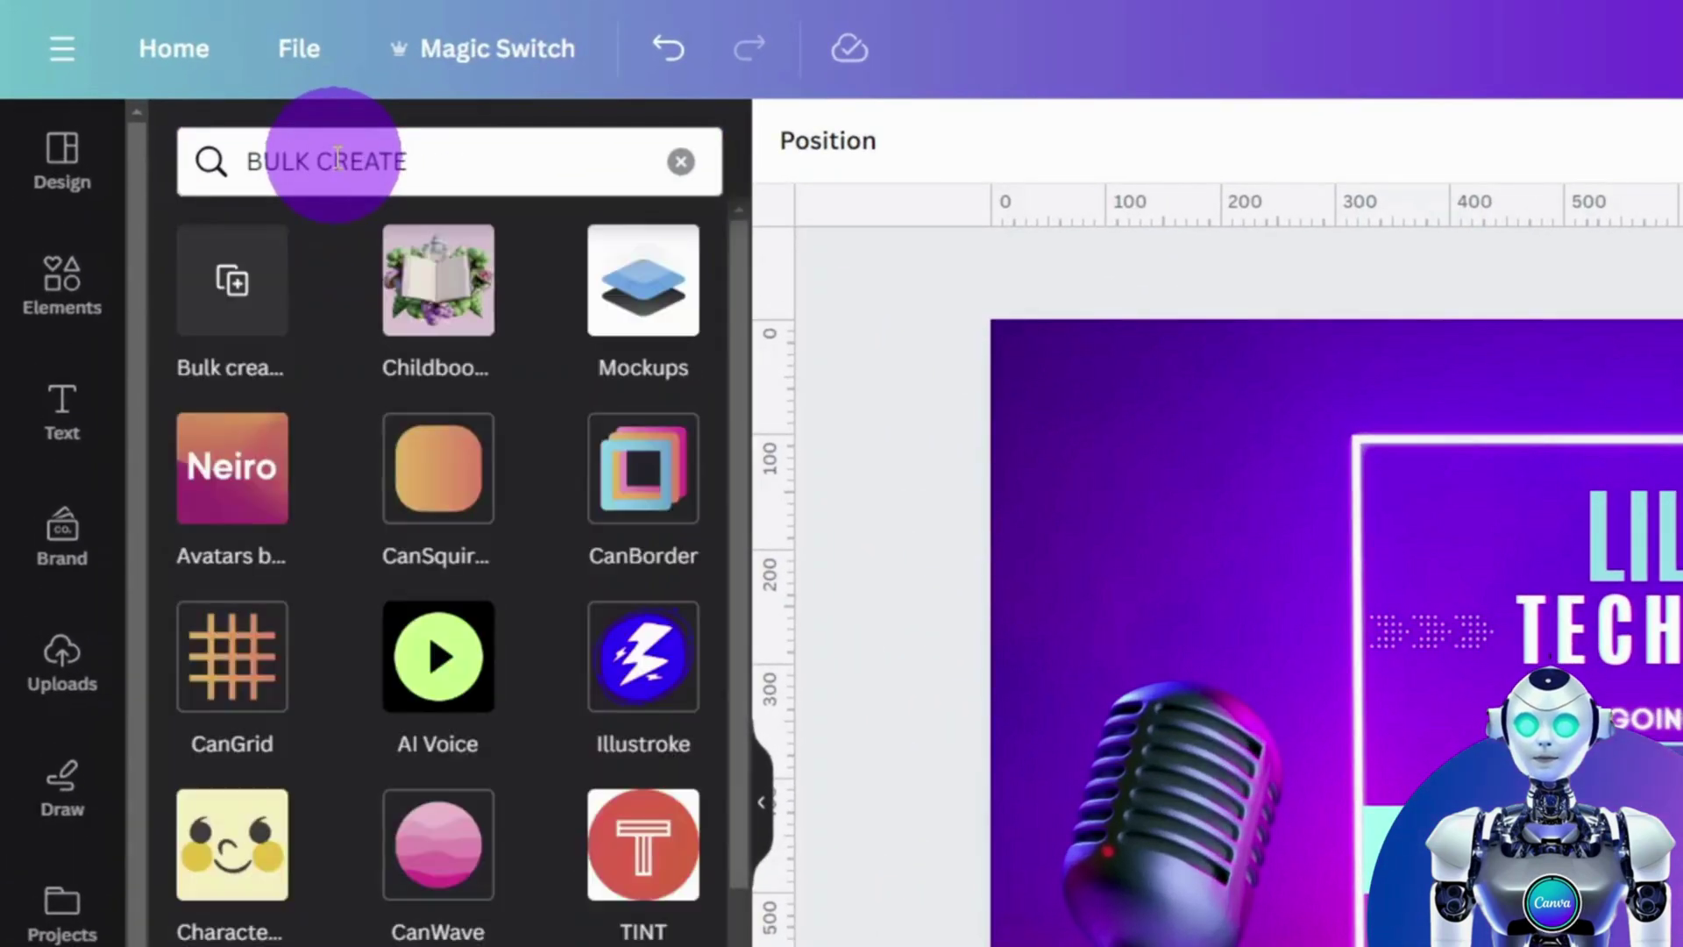
left_click(241, 306)
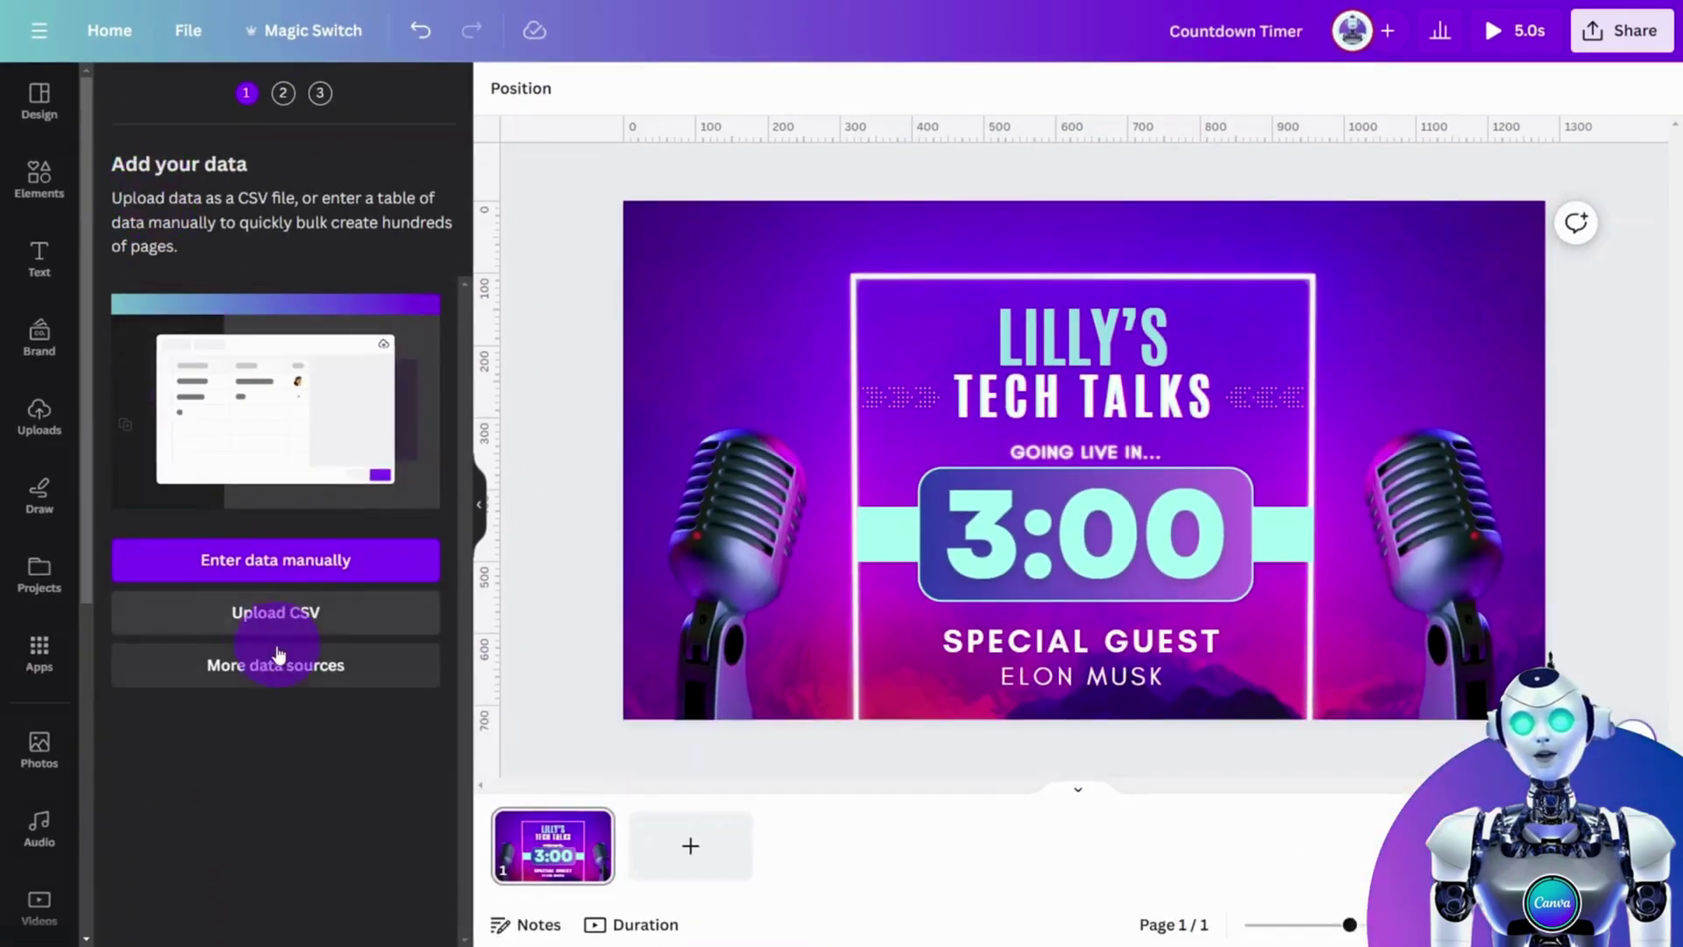
left_click(276, 613)
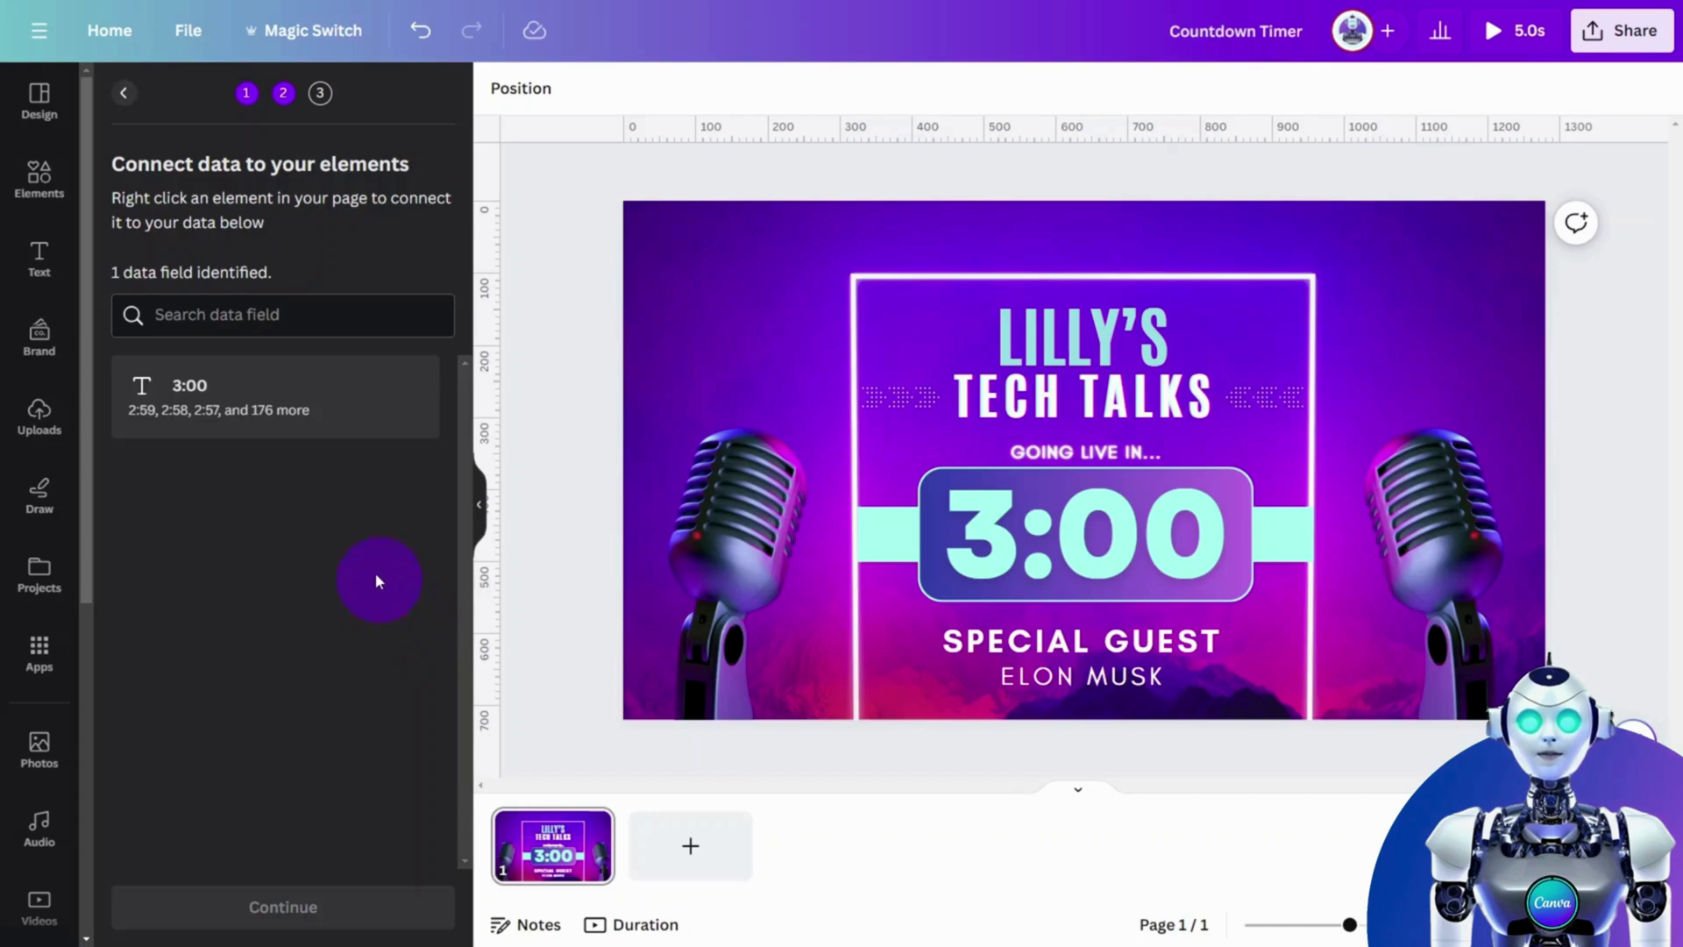
Connect the 3:00 timer text to the CSV data field and generate 179 countdown pages
left_click(1108, 539)
right_click(1109, 539)
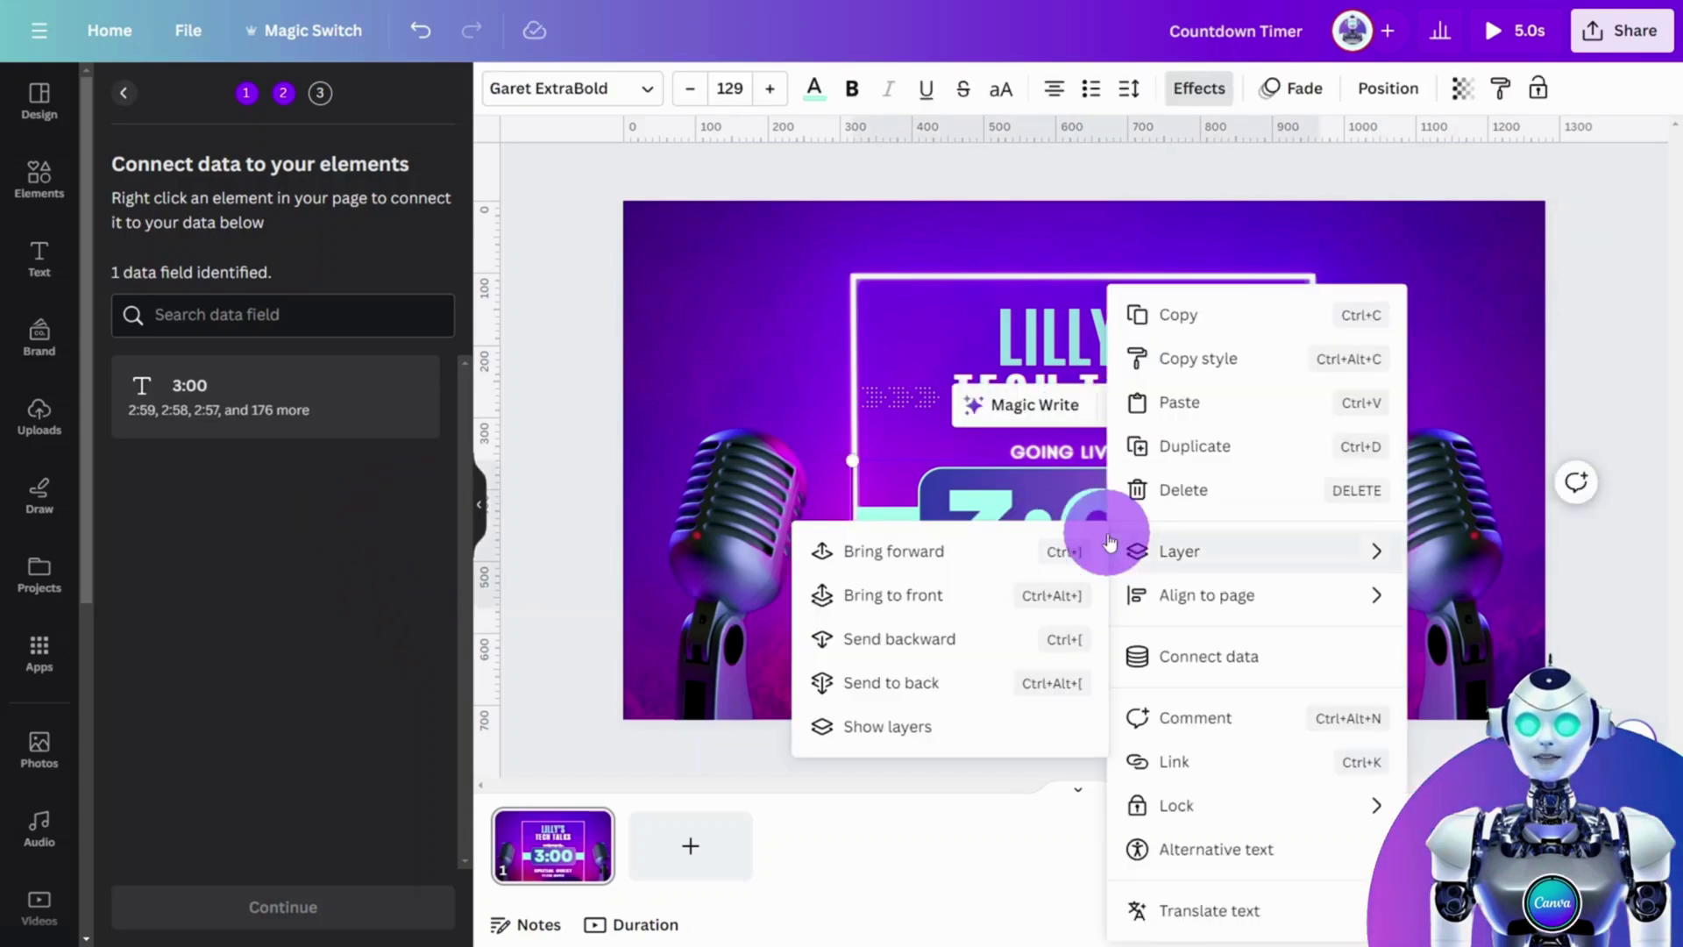
left_click(1185, 657)
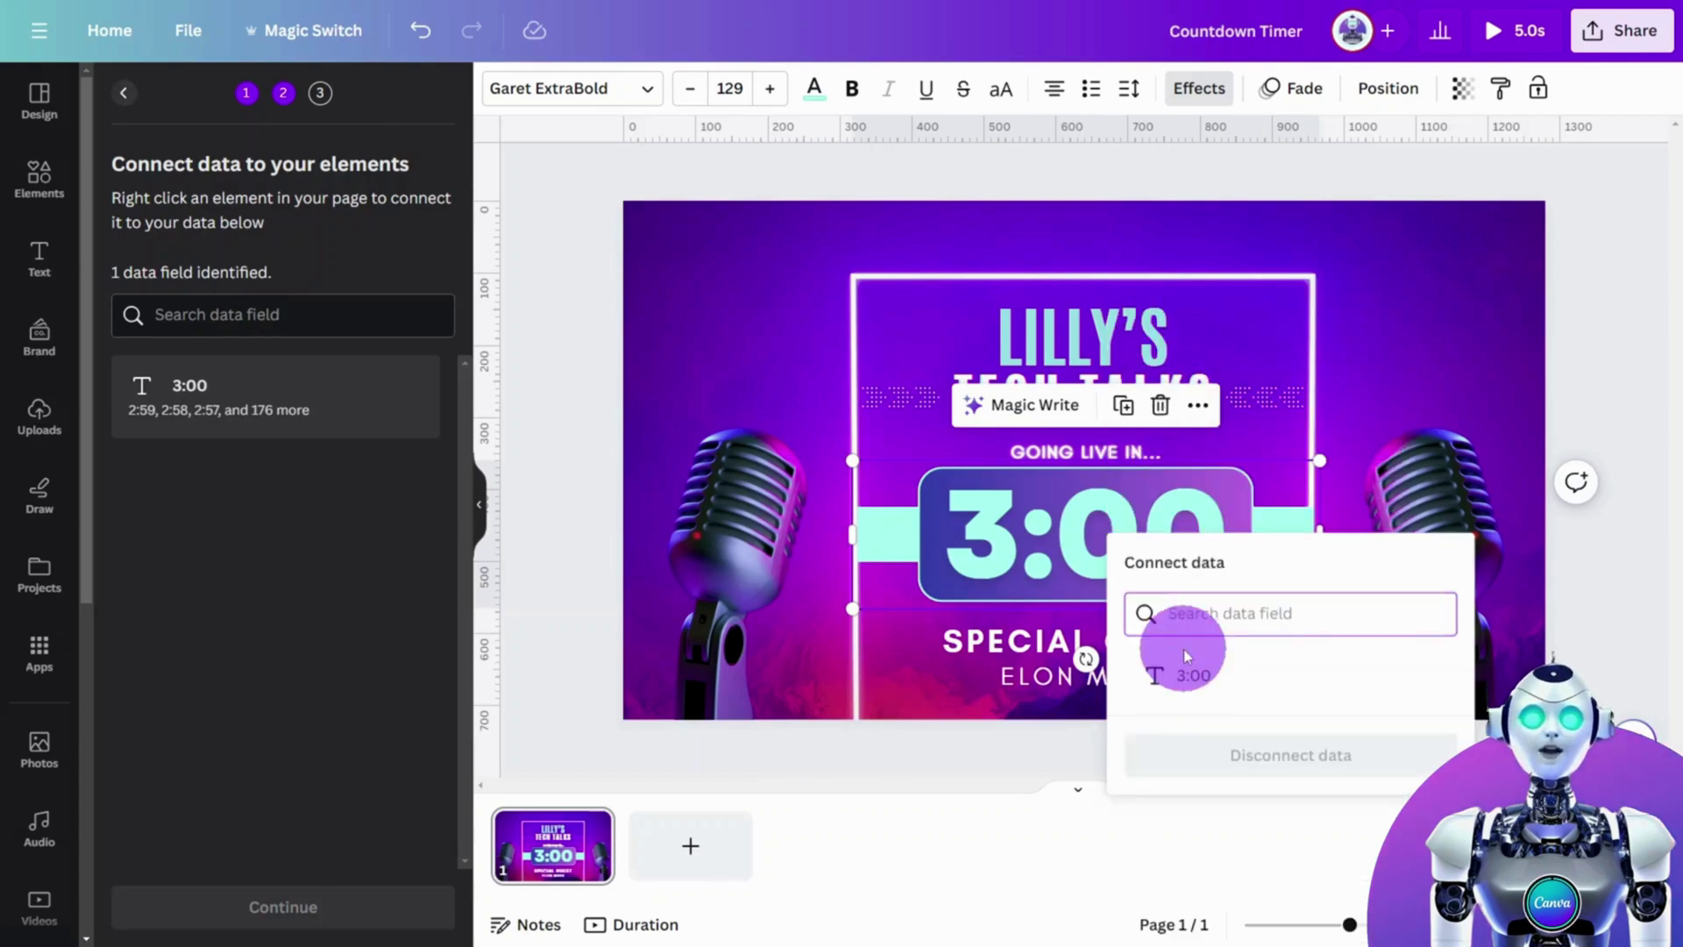
left_click(1185, 676)
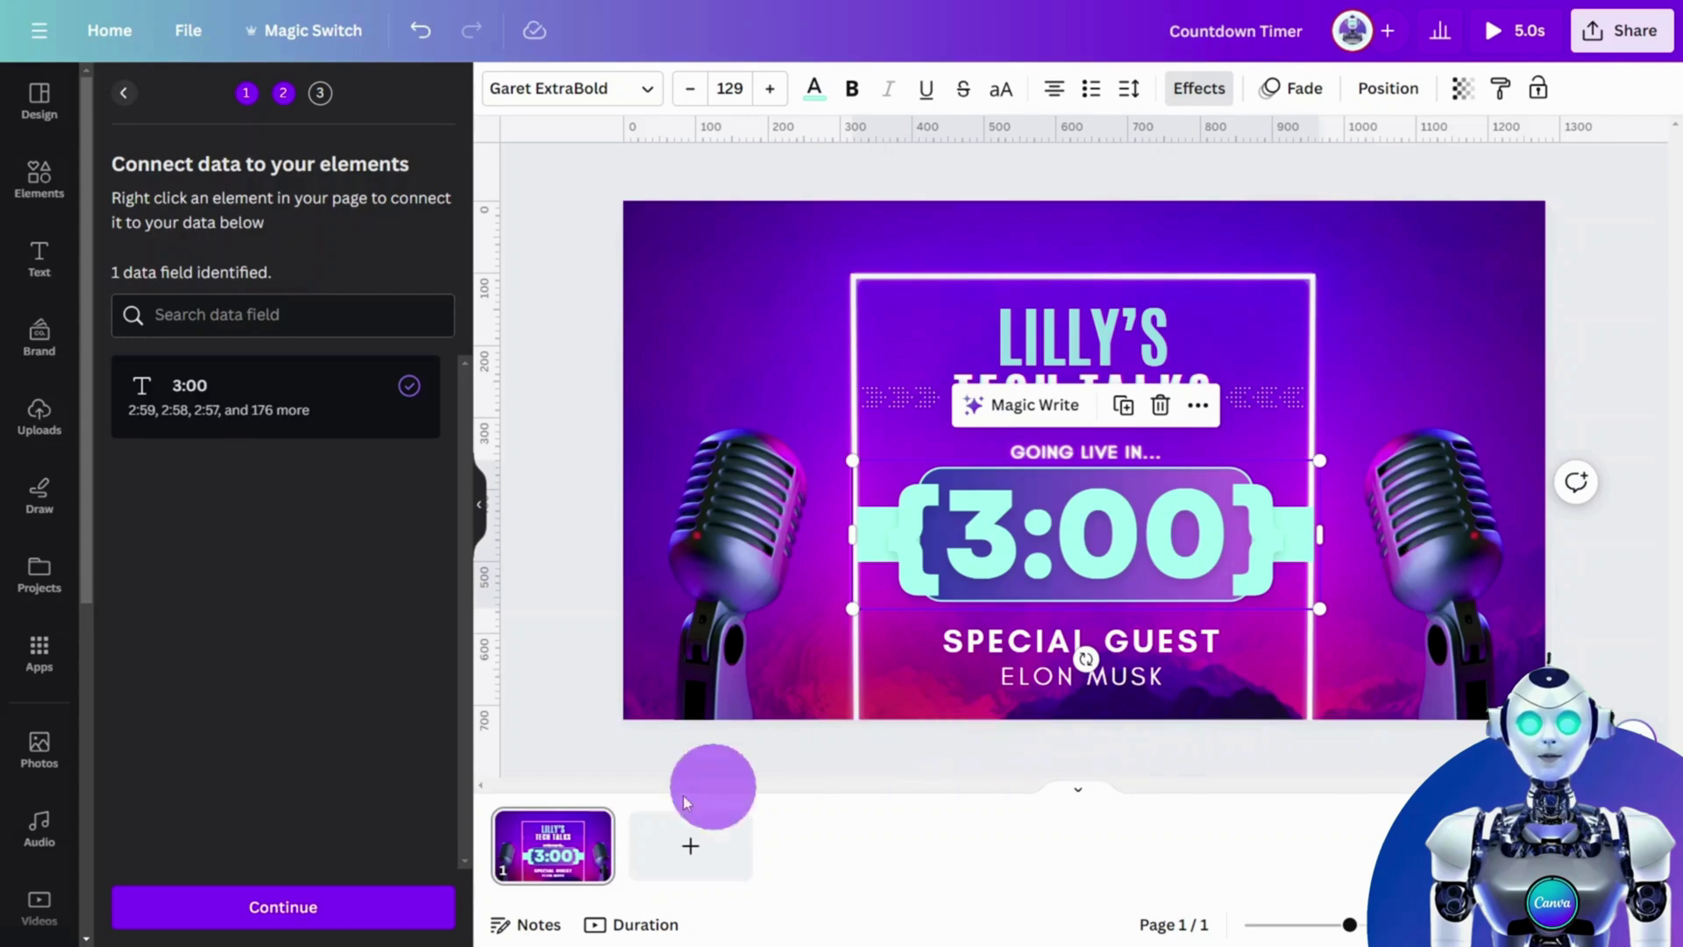
left_click(321, 906)
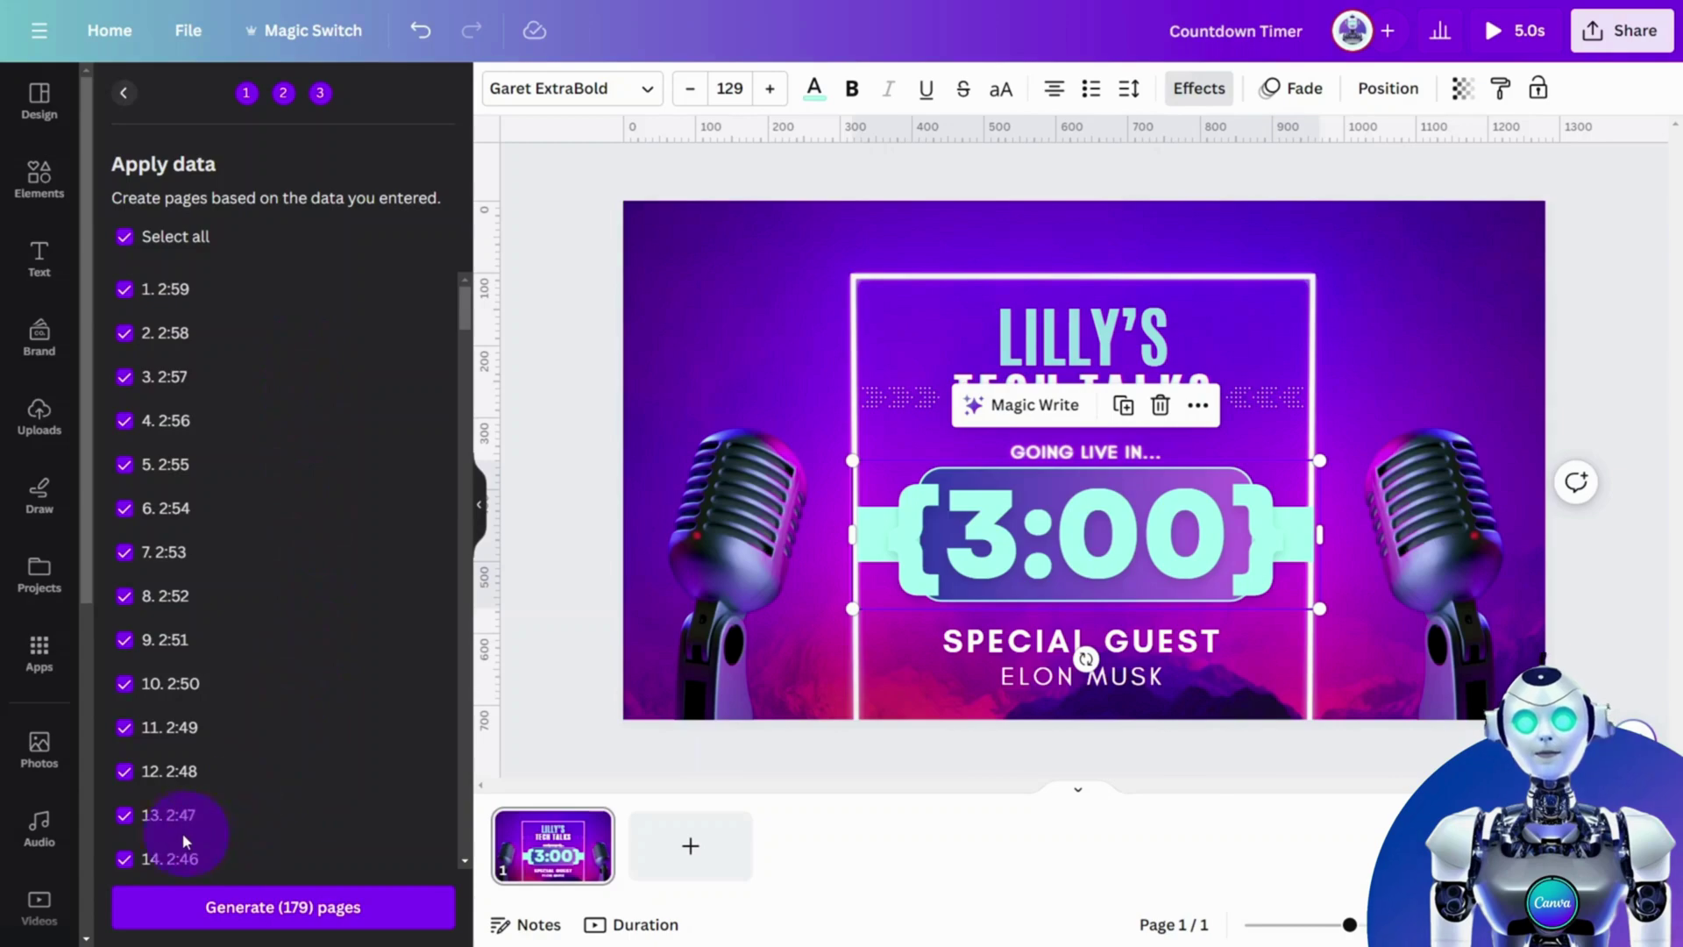
left_click(205, 911)
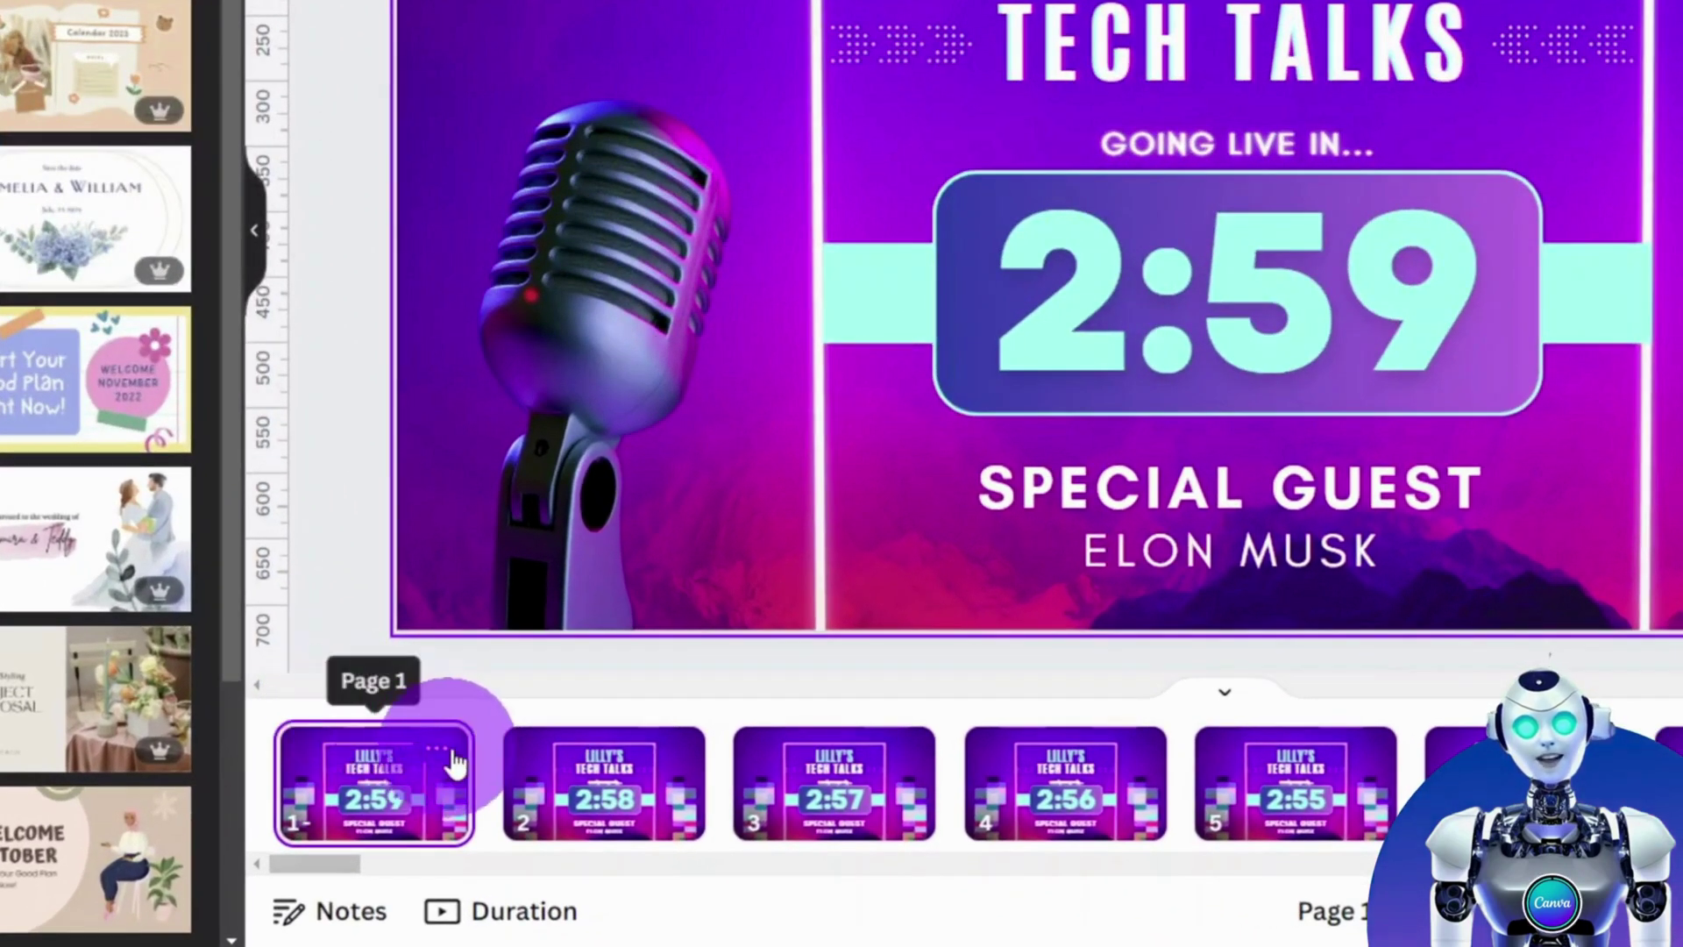
Duplicate page 1 and change its timer text to 3:00
left_click(599, 825)
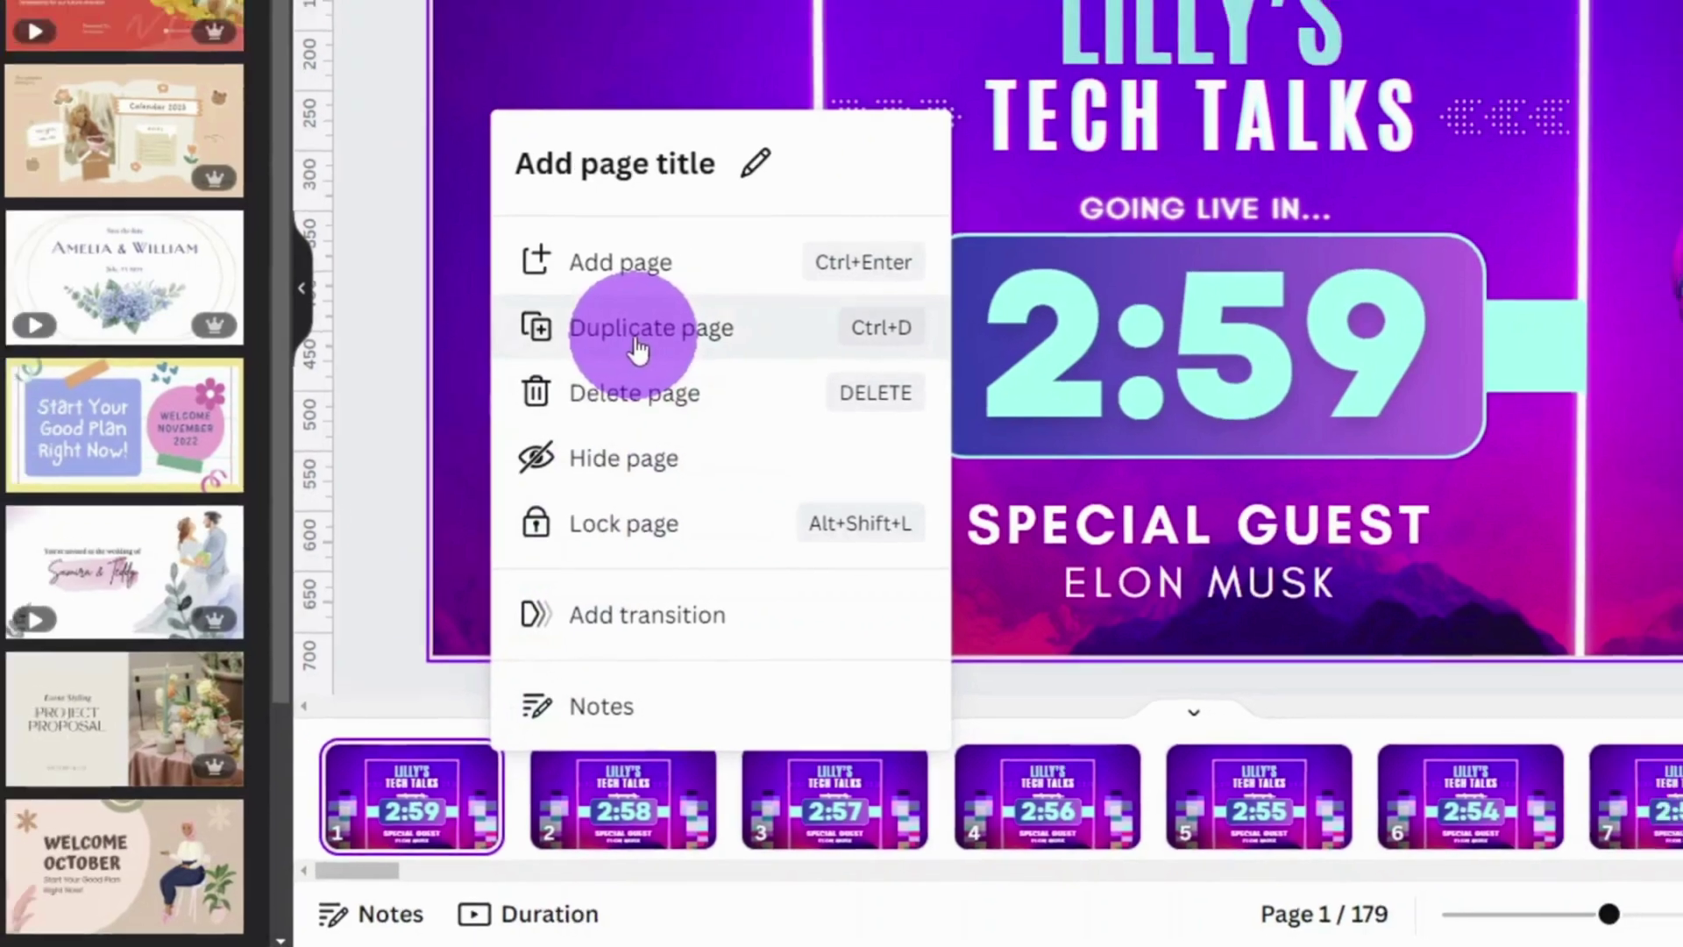
left_click(635, 273)
left_click(552, 845)
double_click(1087, 544)
type("3:00")
left_click(1627, 304)
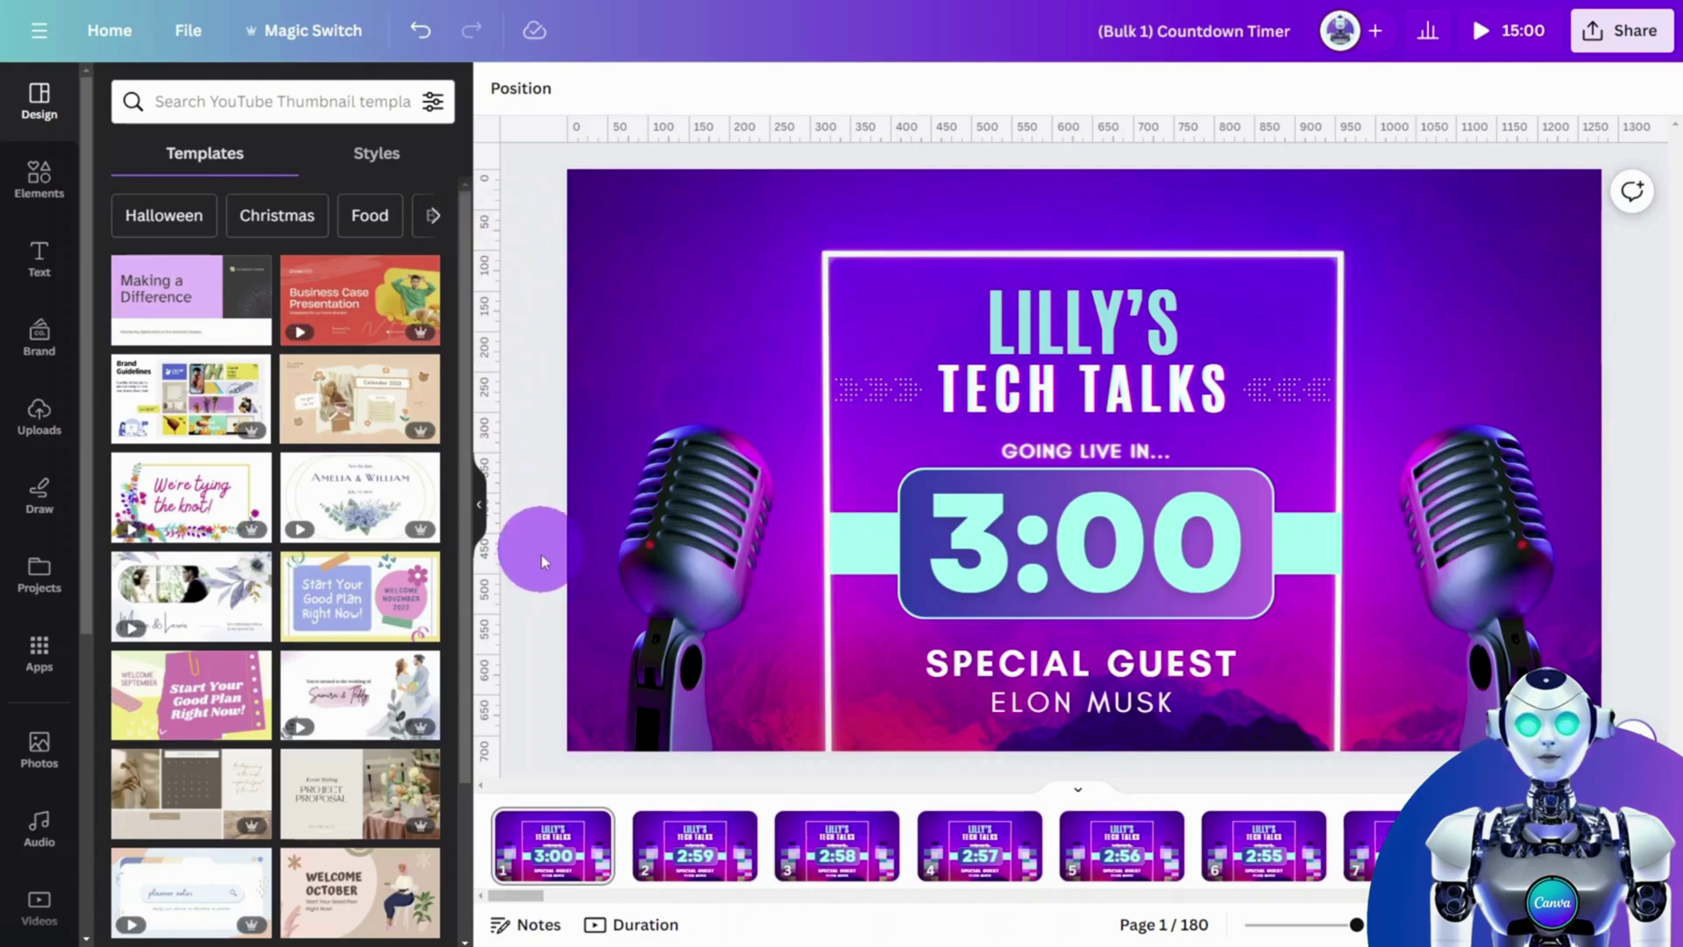
Set the page duration to 1.0 seconds and apply it to all pages
left_click(540, 840)
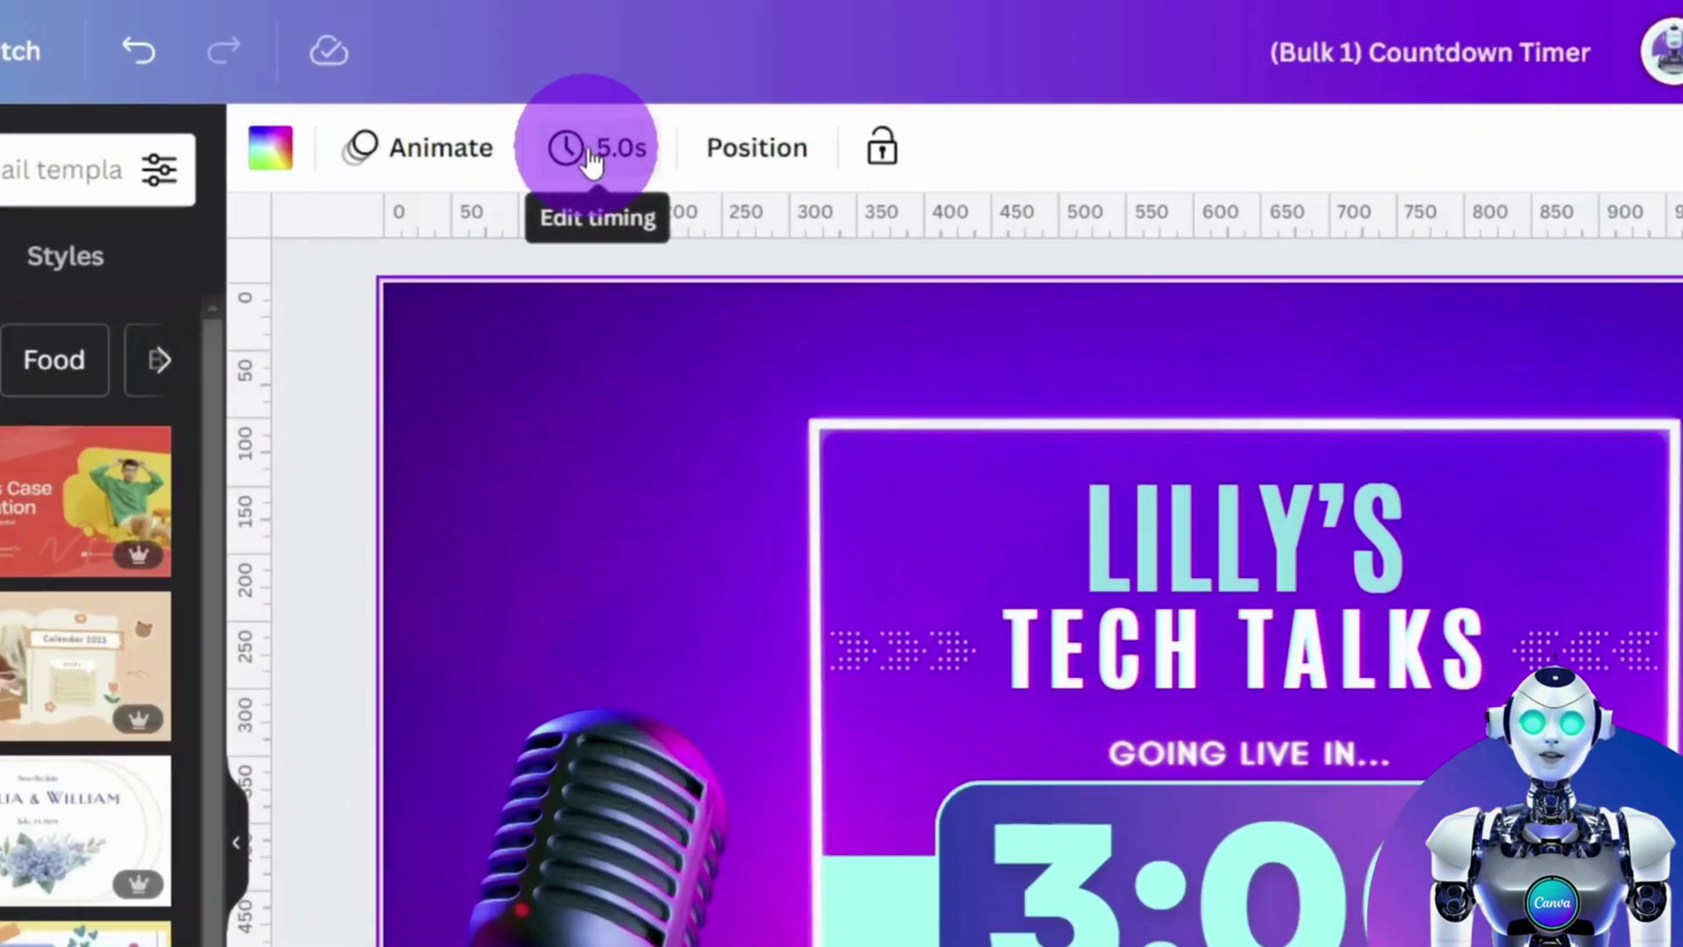
left_click(691, 91)
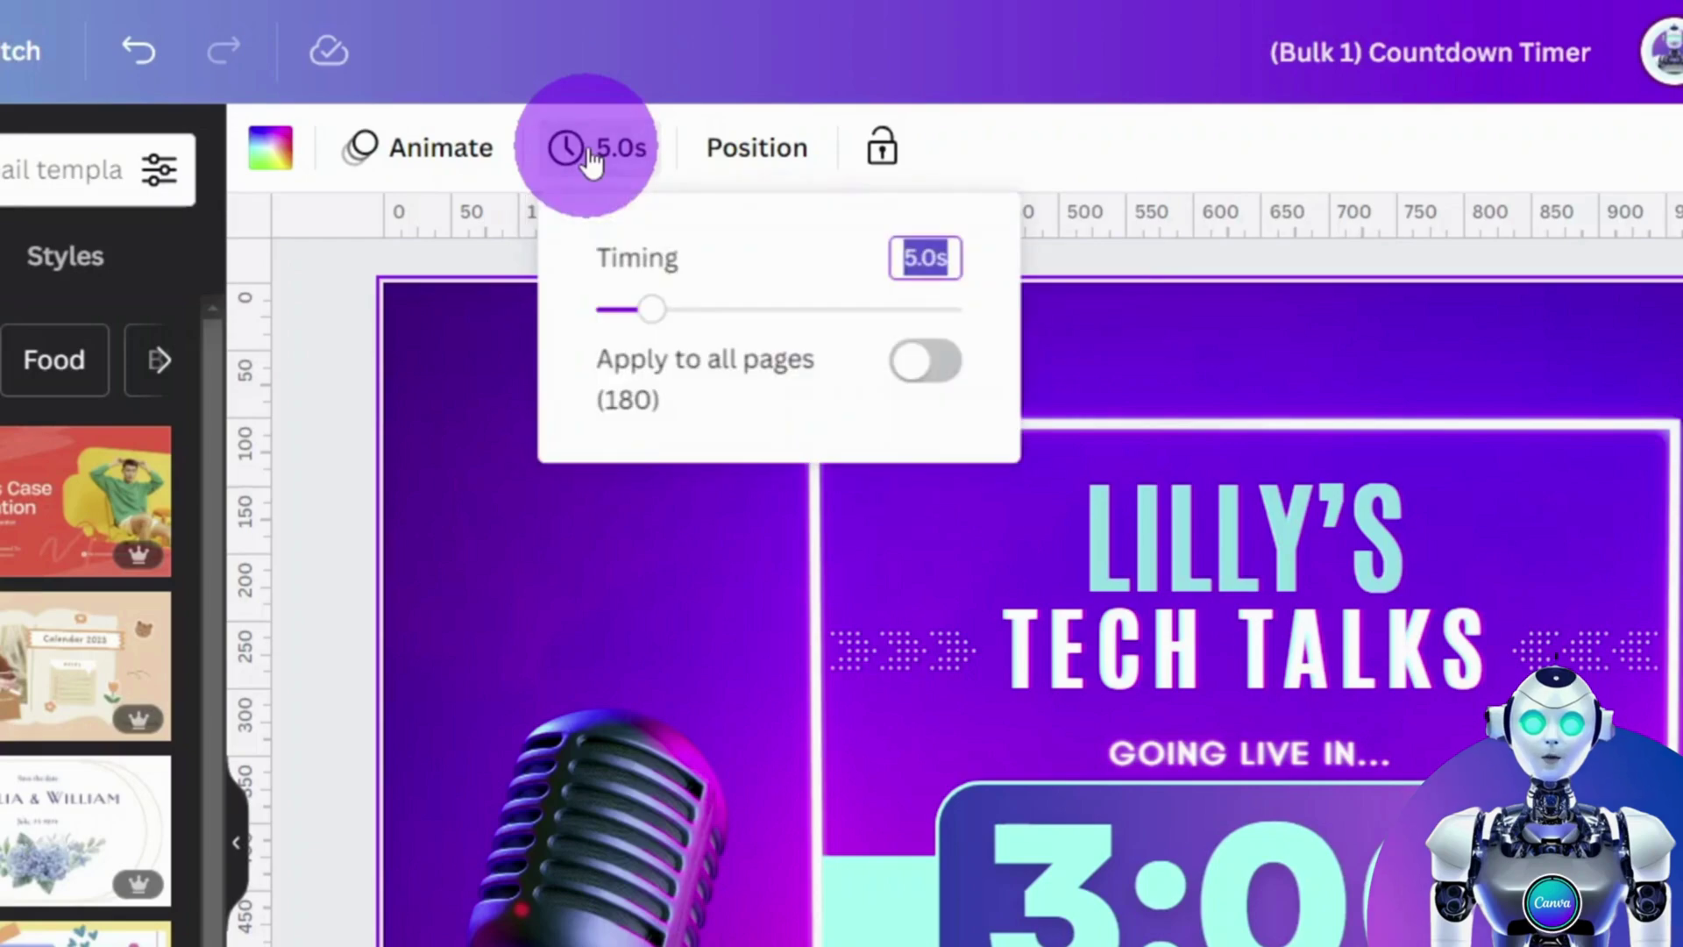
type("1")
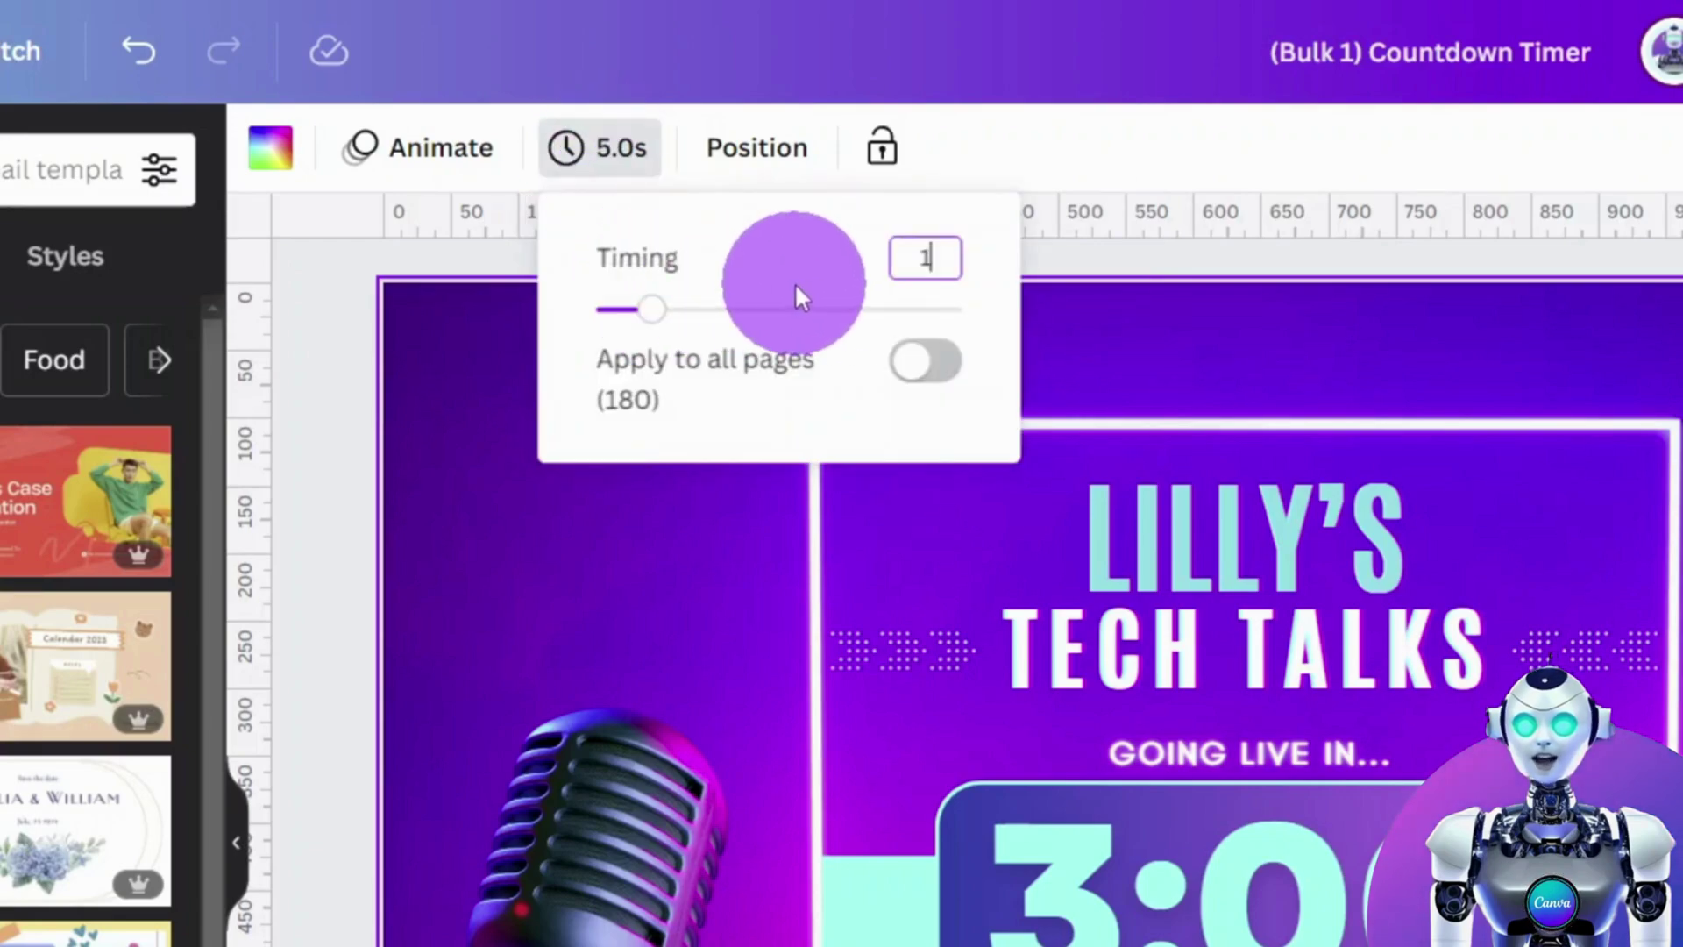
key("Return")
left_click(931, 367)
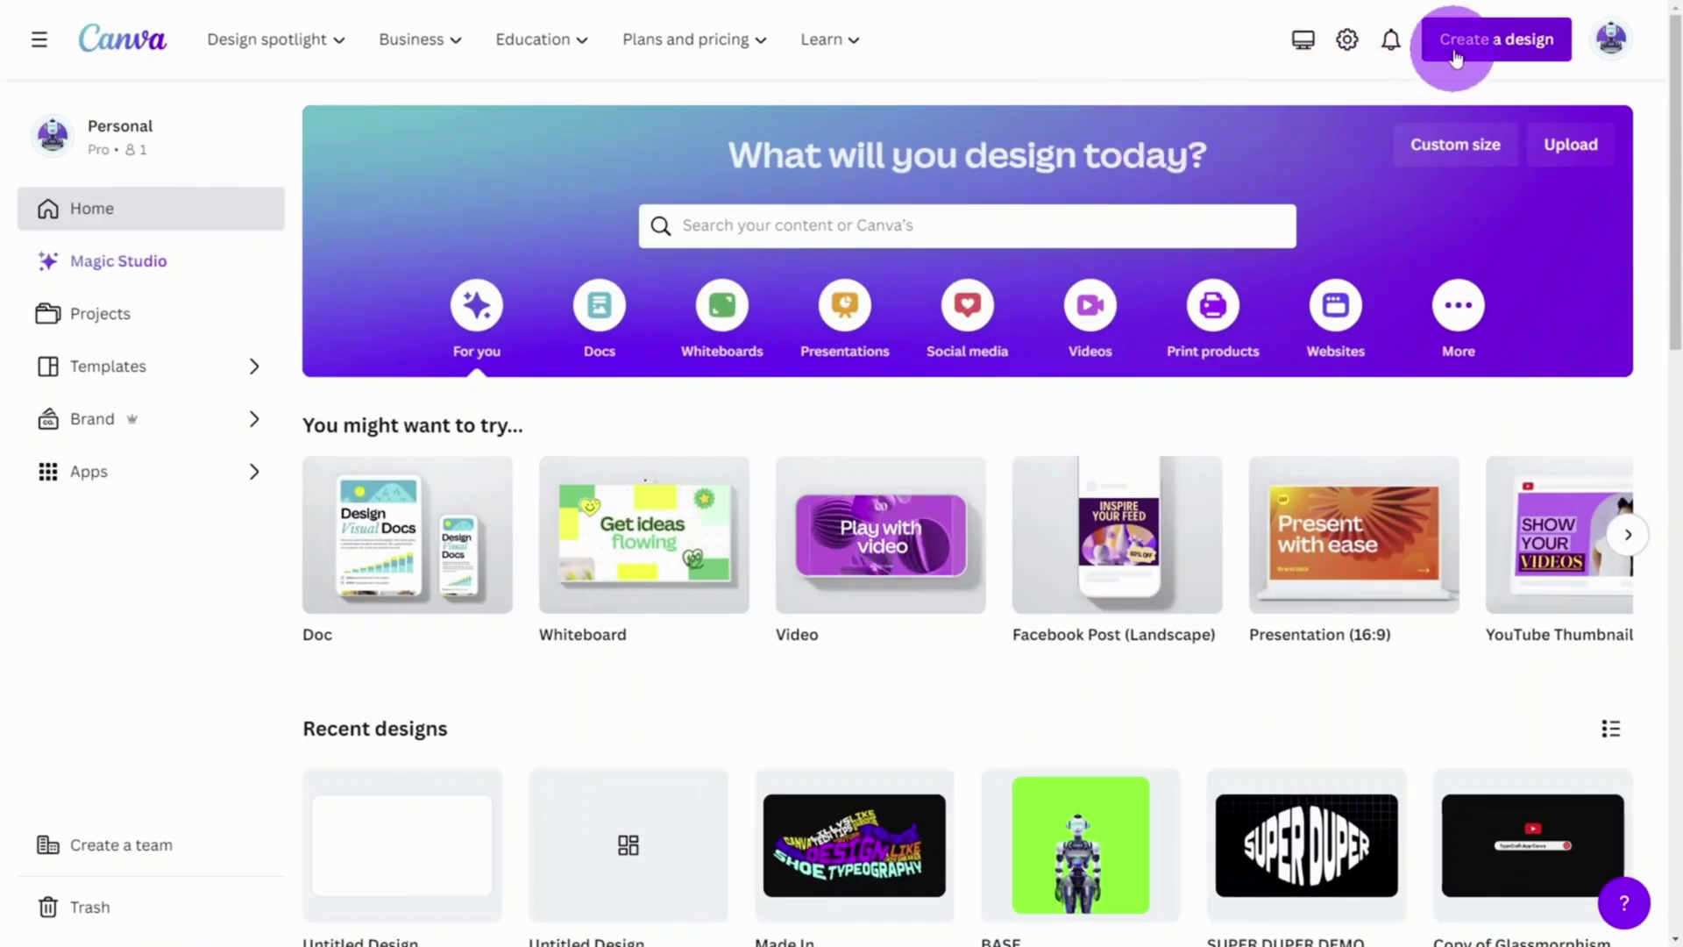
Create a YouTube Thumbnail design and add the sneaker outline graphic from a 'nike sport show' search
left_click(1454, 58)
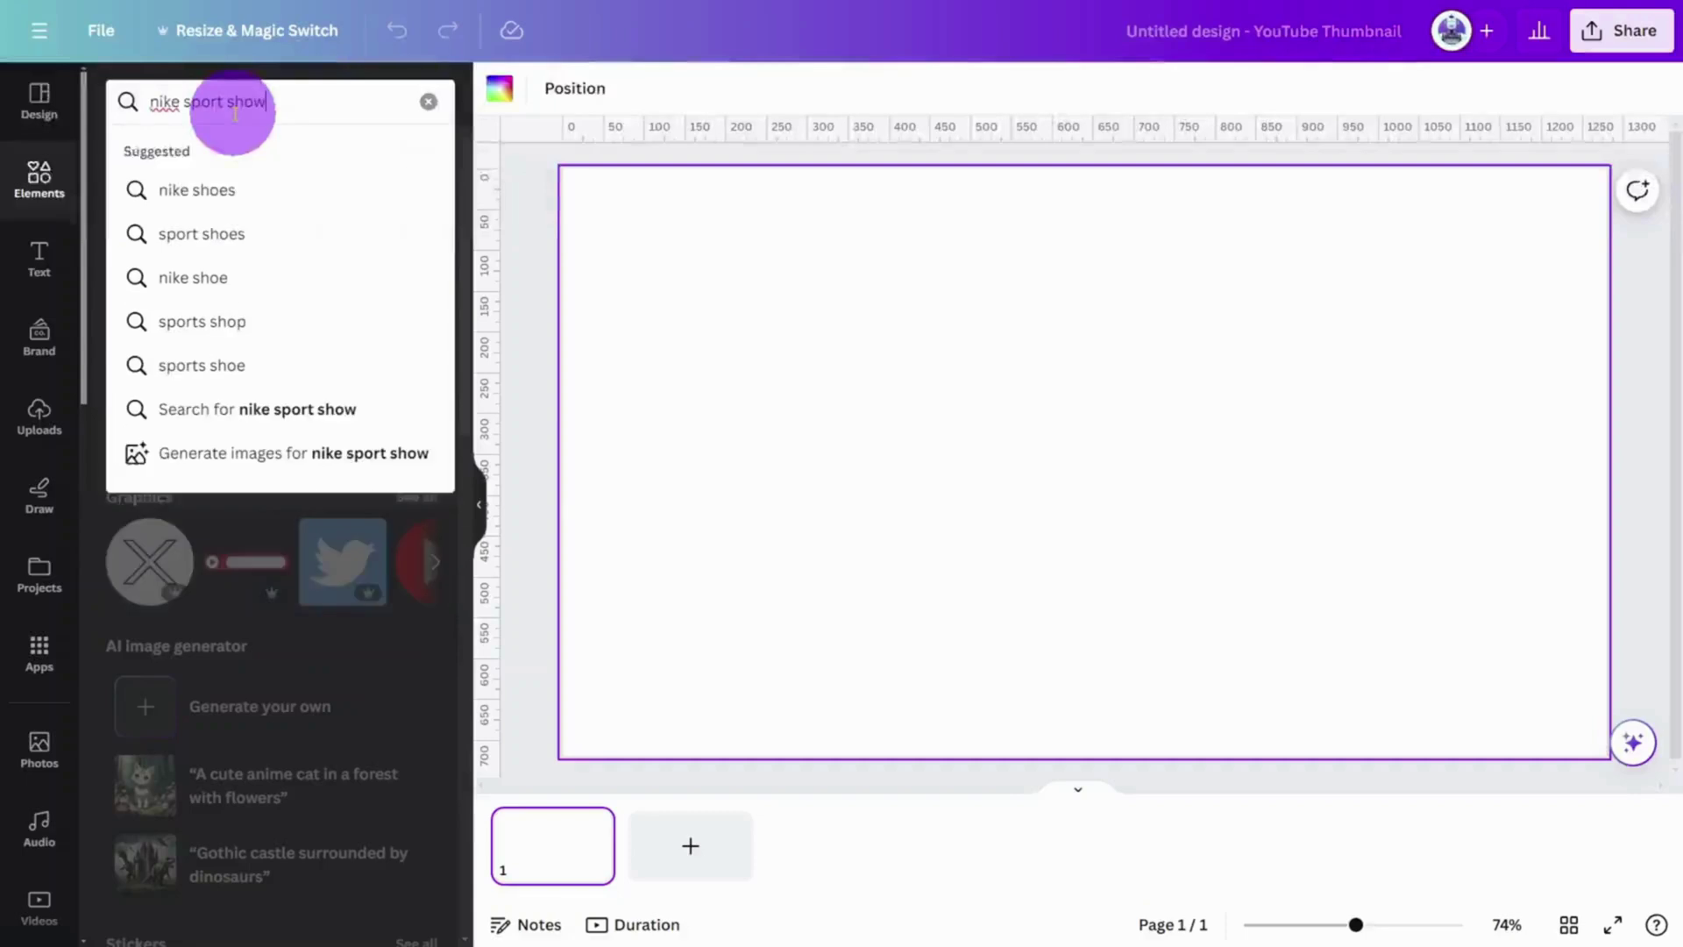
key("Return")
left_click(394, 424)
left_click(164, 320)
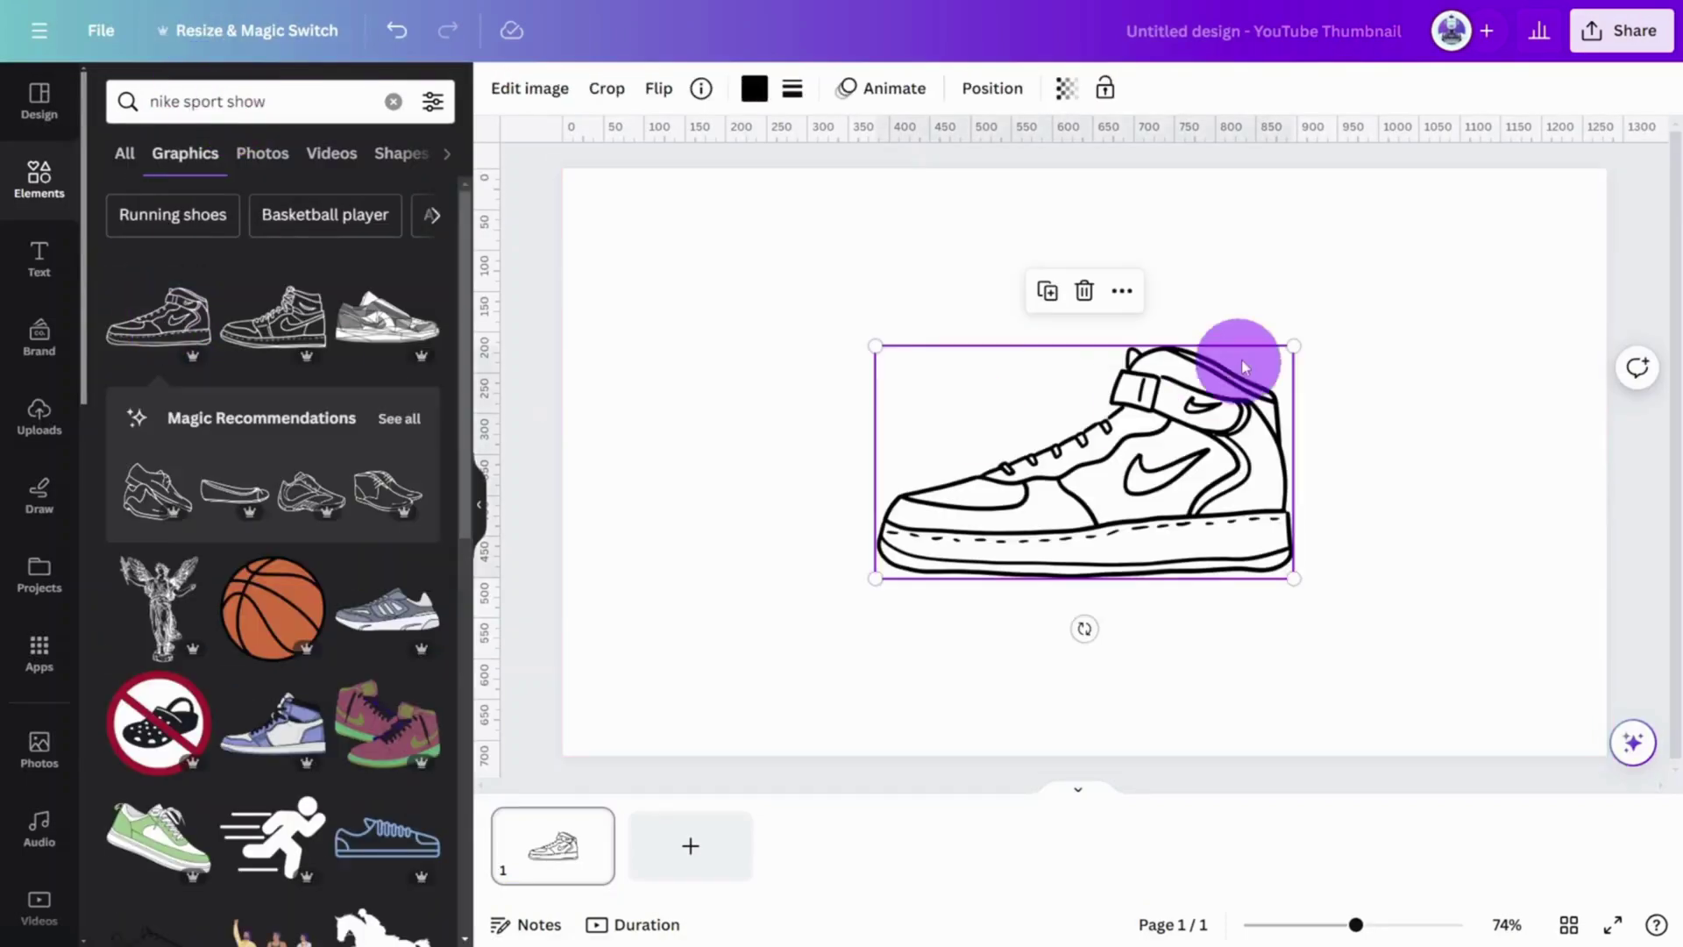
Enlarge the sneaker to fill the page and start CANVA lettering in the TypeCraft app
left_click_drag(1270, 349, 1526, 289)
left_click(44, 657)
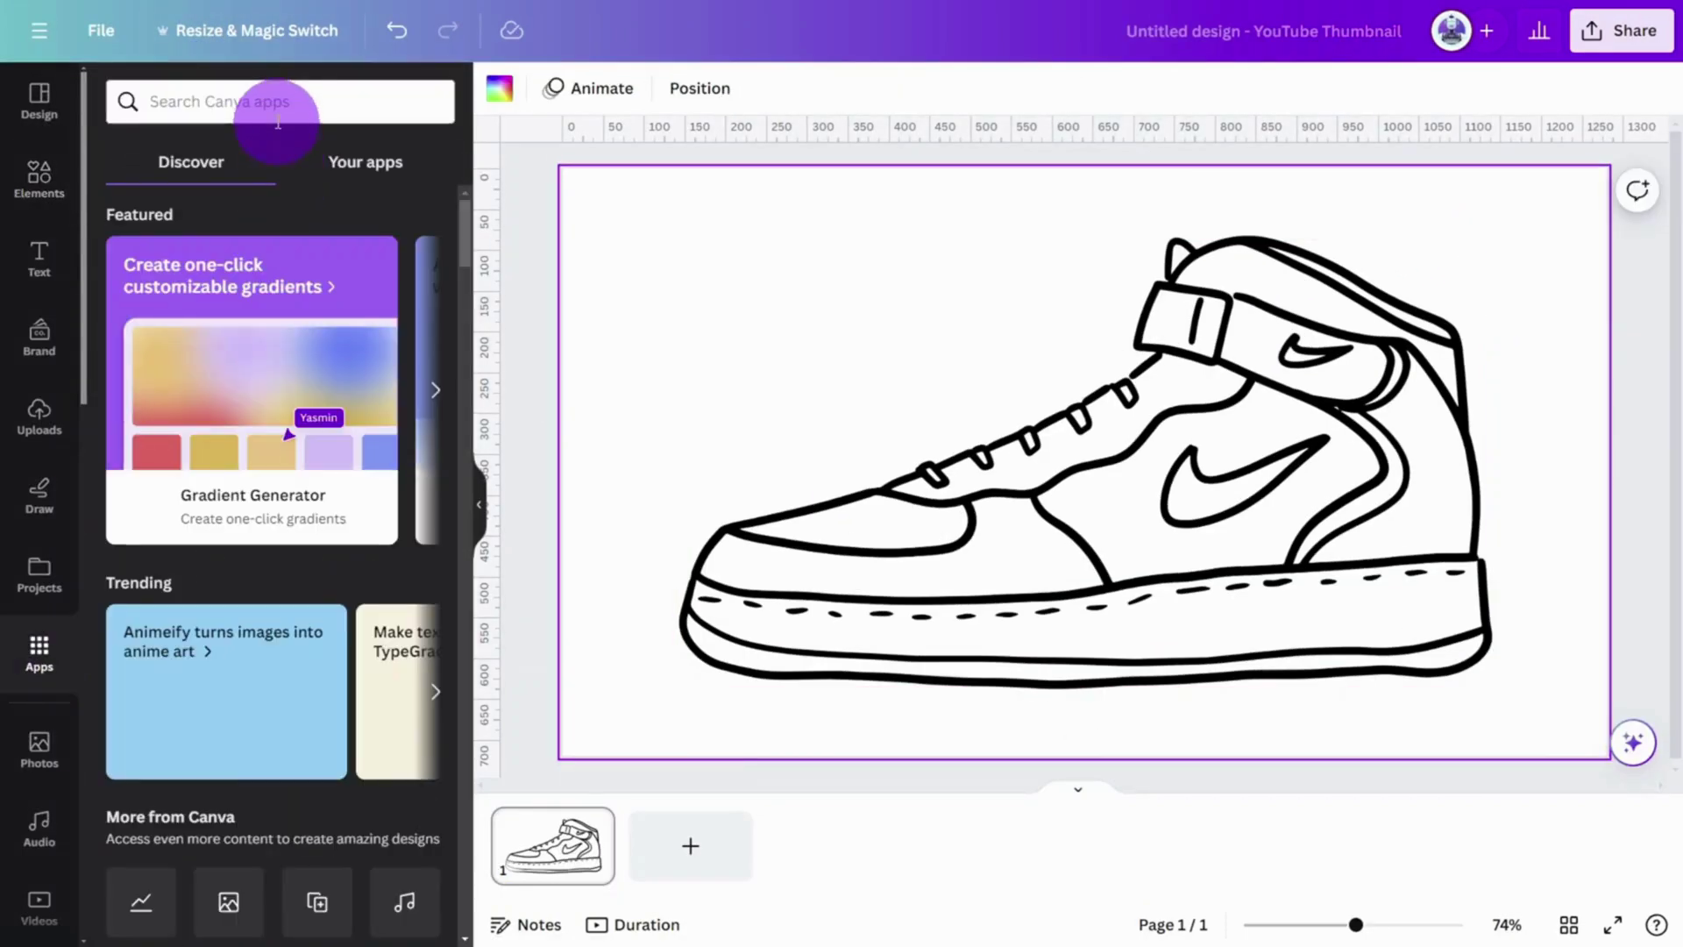
type("TYPECRAFT")
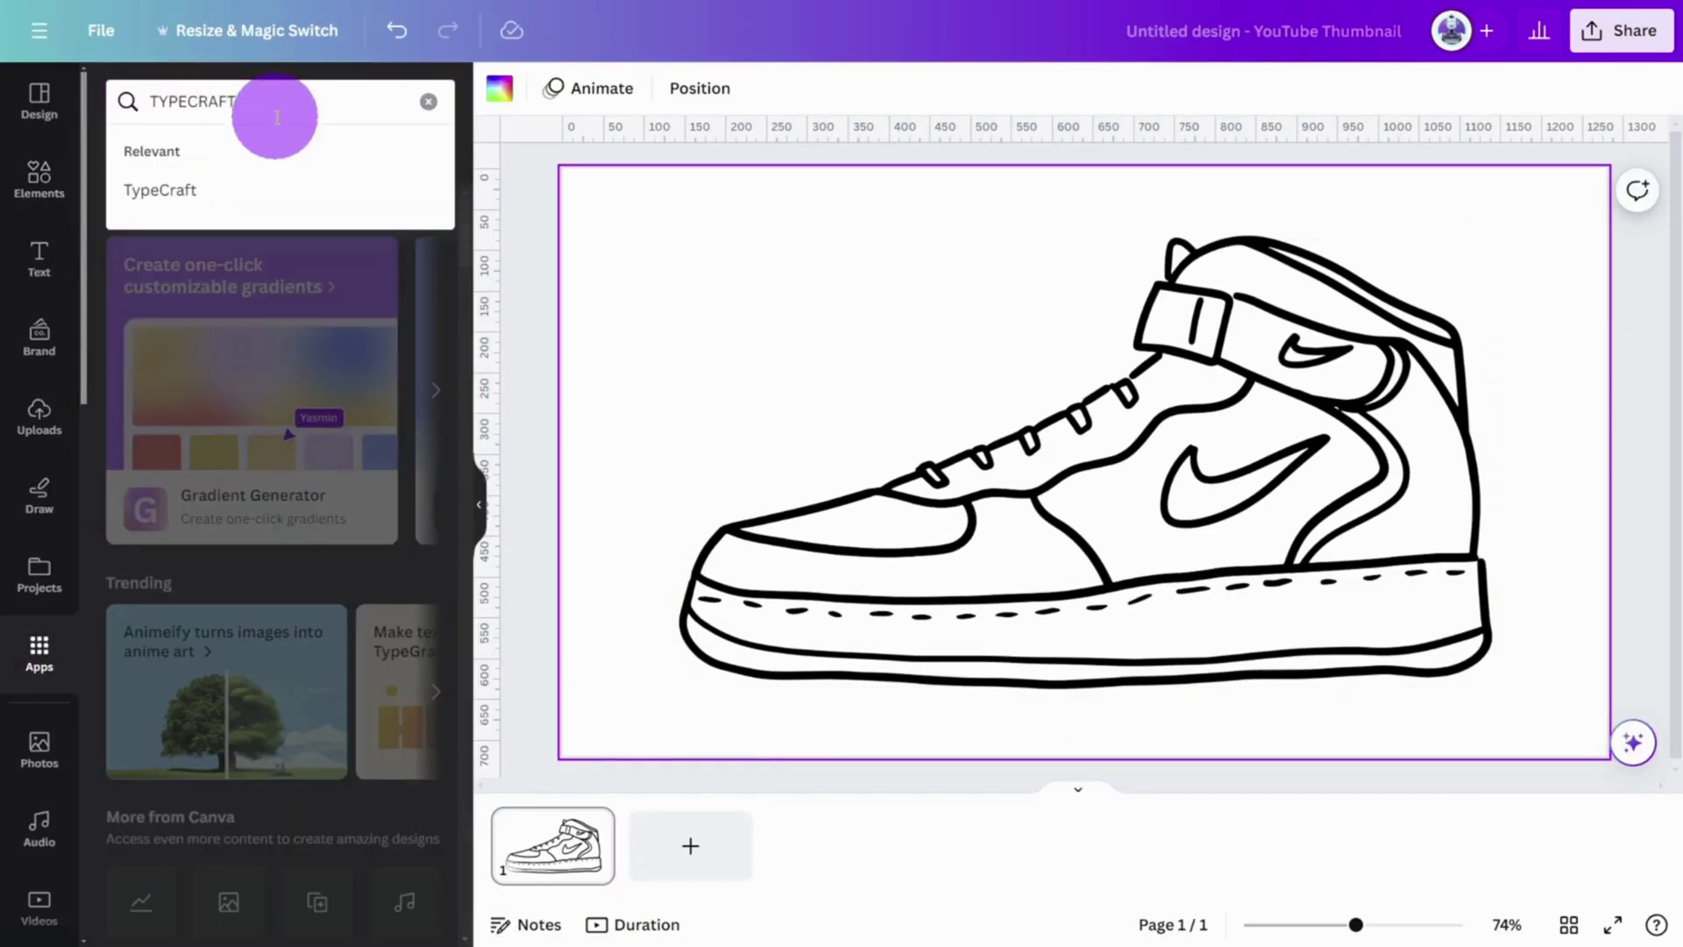
key("Return")
left_click(152, 187)
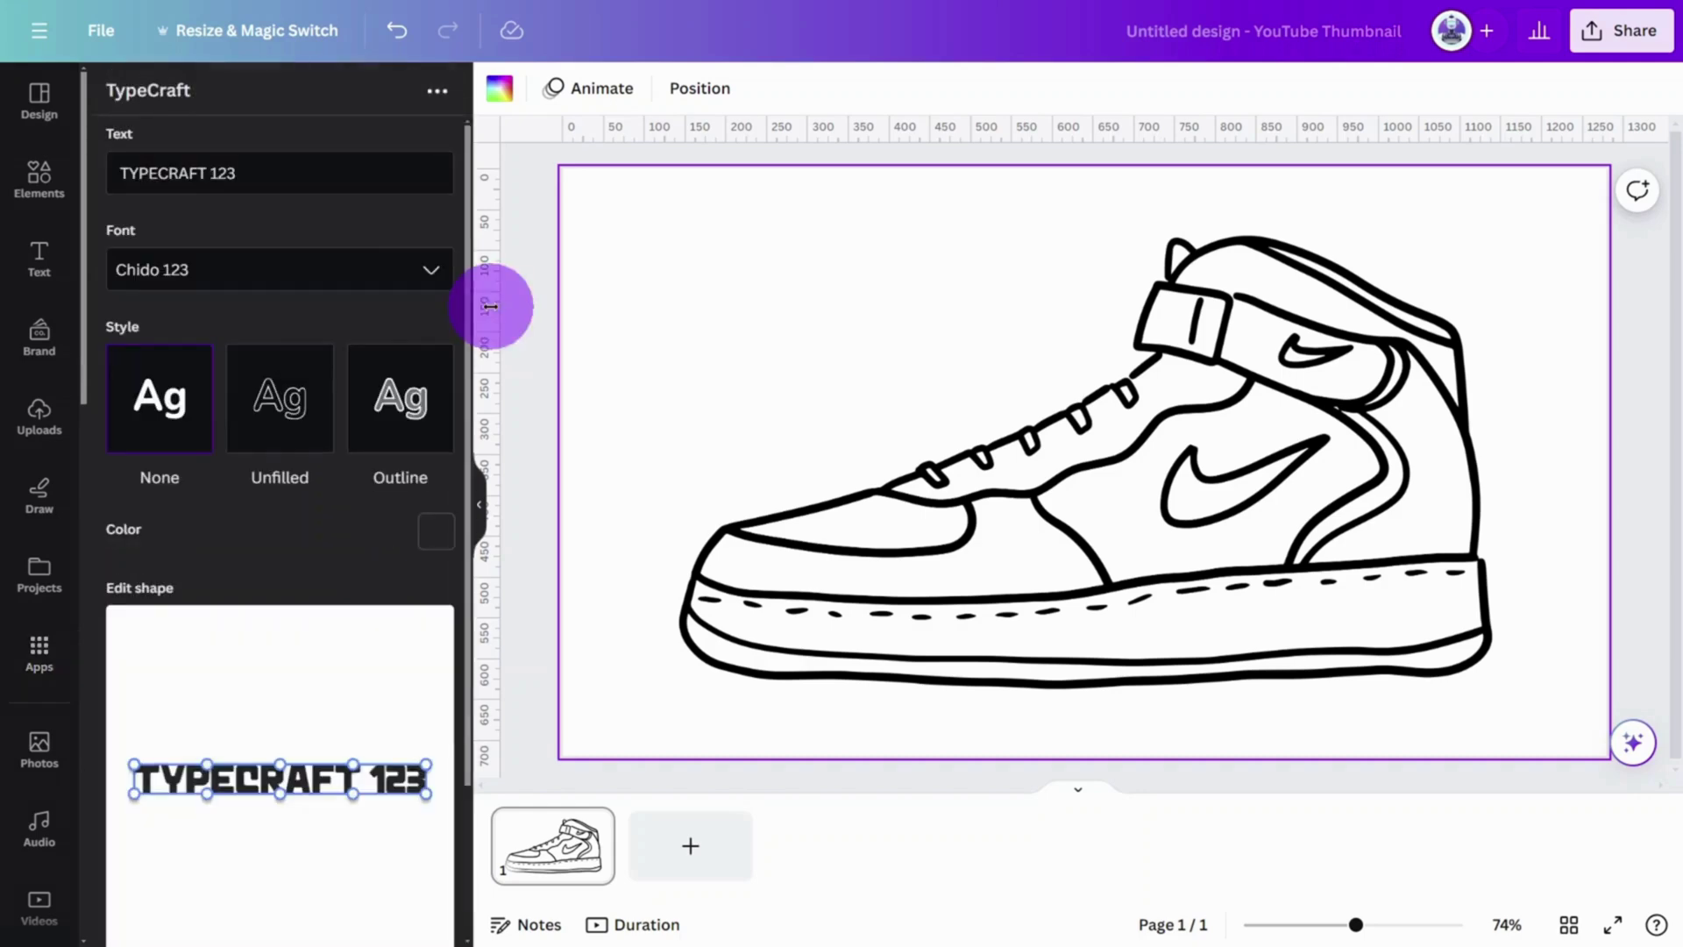
triple_click(342, 187)
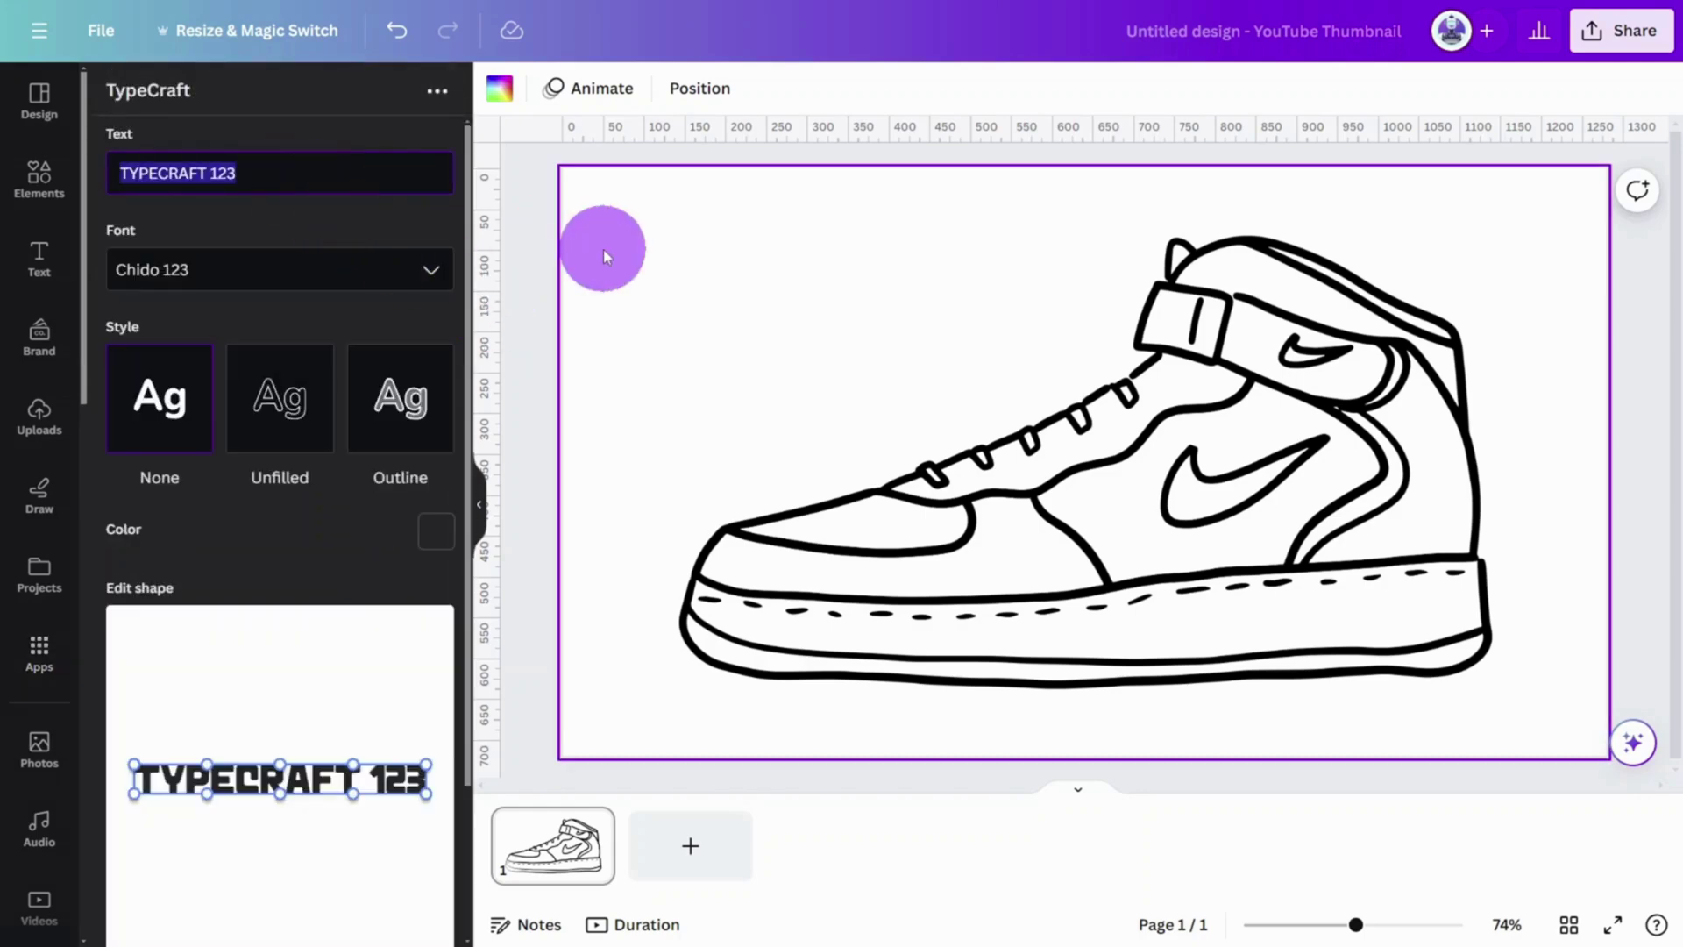
type("c")
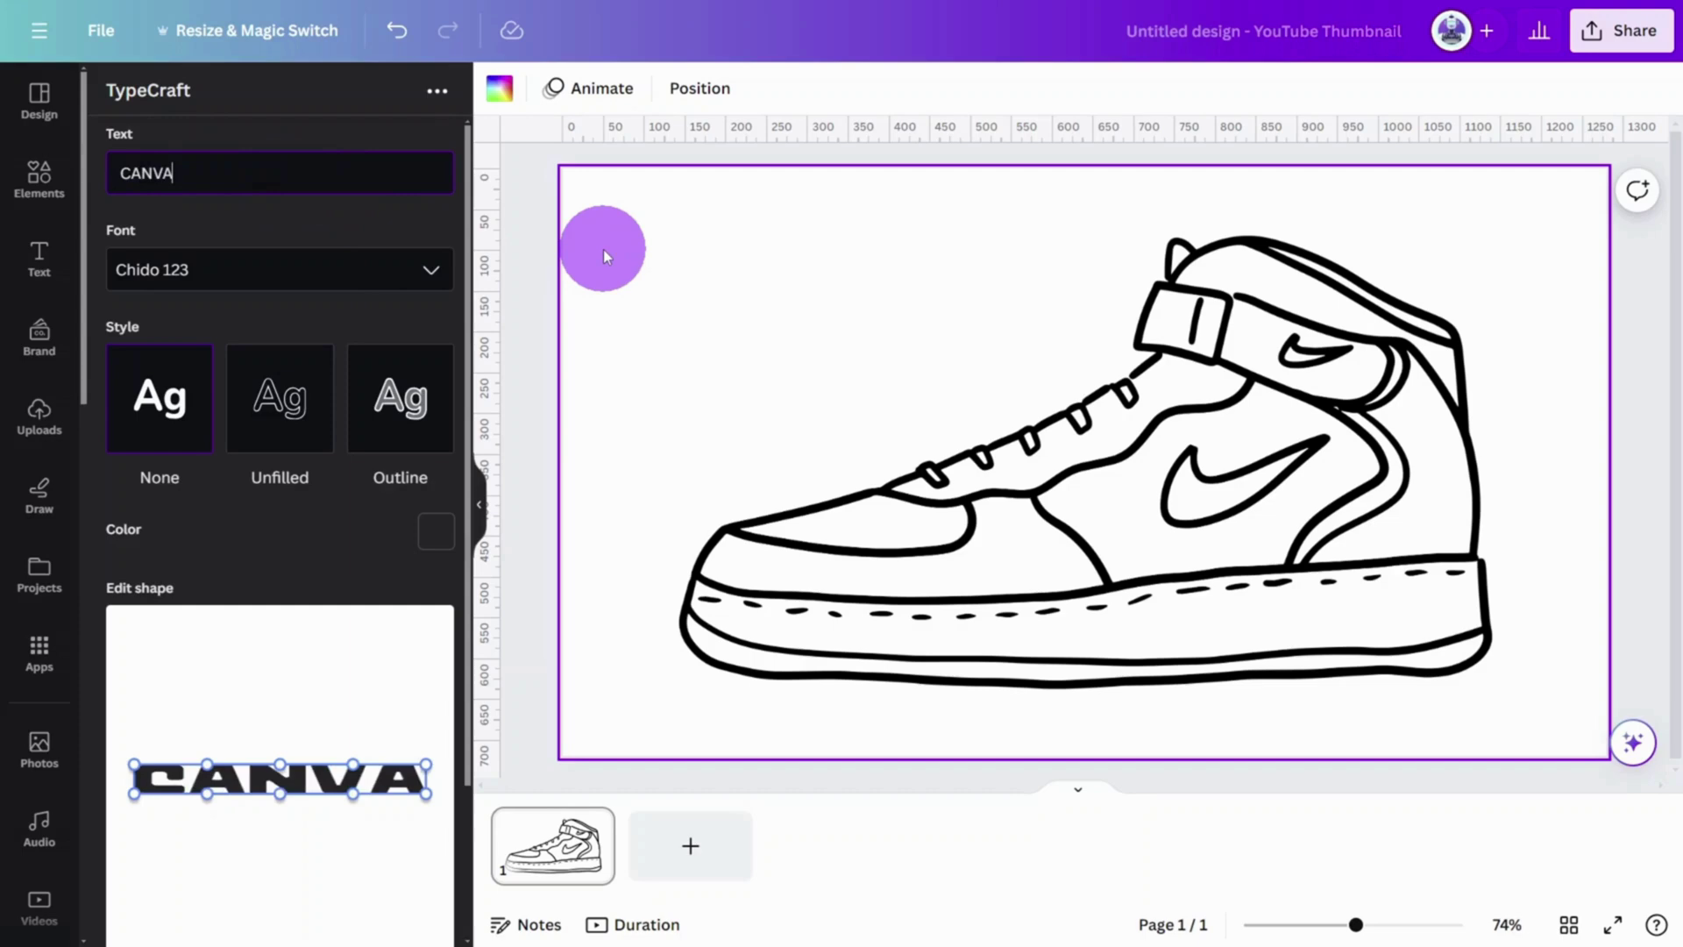
Keep the Chido 123 font, try bending the warp, then reset CANVA to flat
left_click(419, 271)
scroll(410, 333, "down", 10)
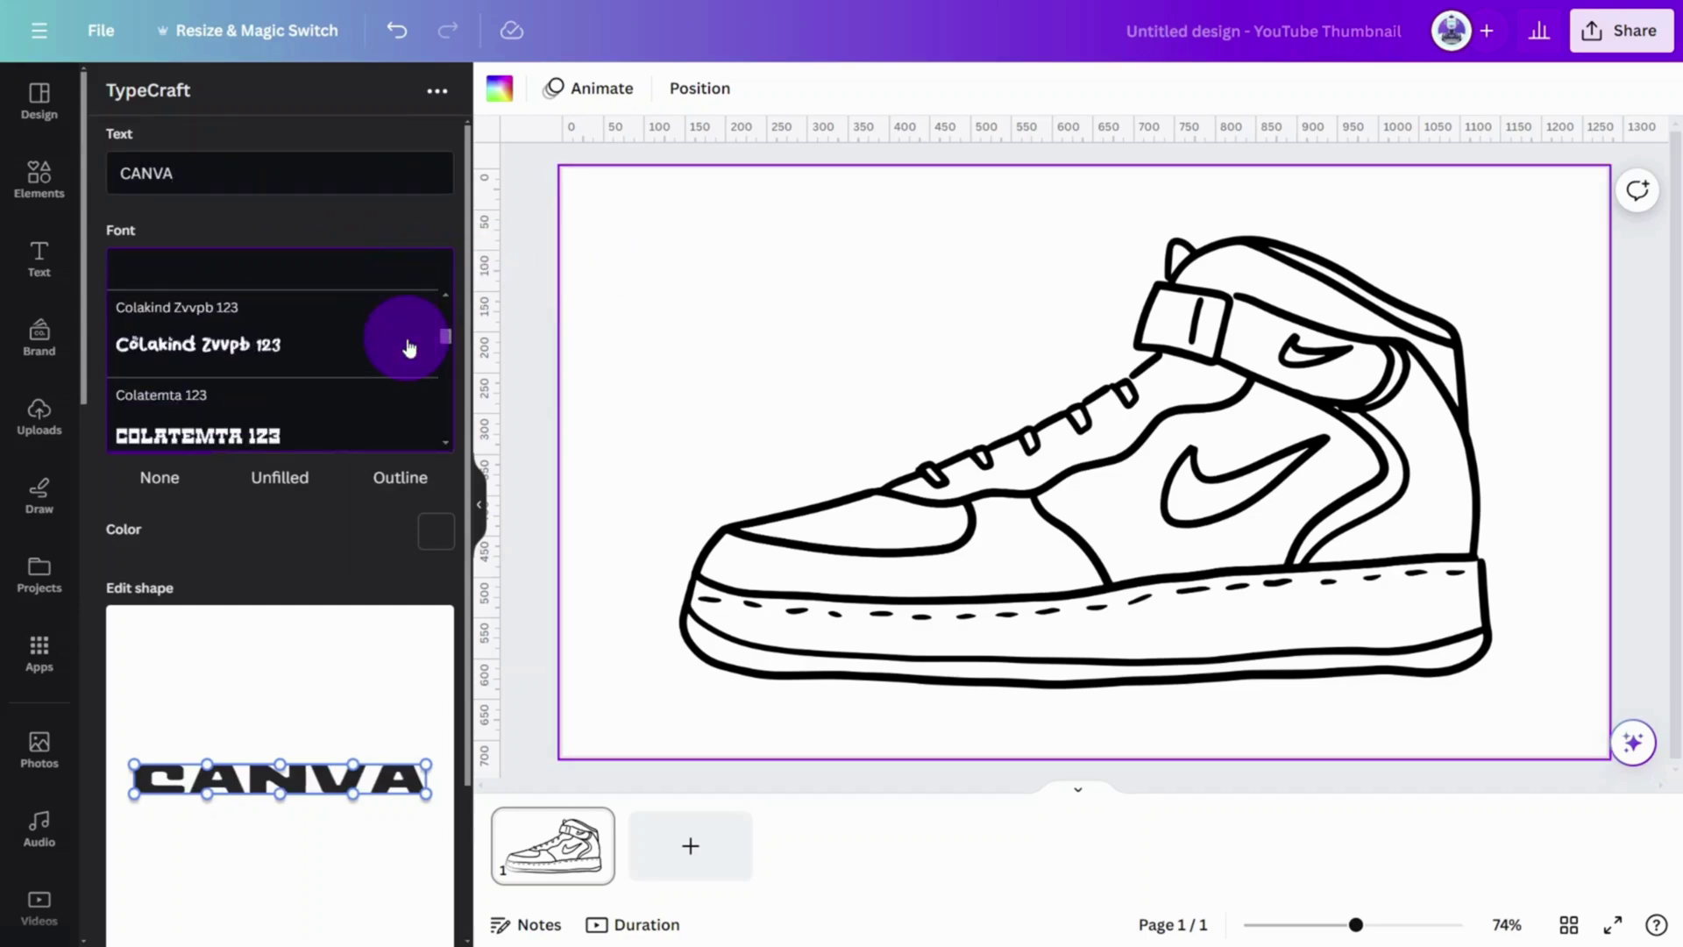
left_click(326, 231)
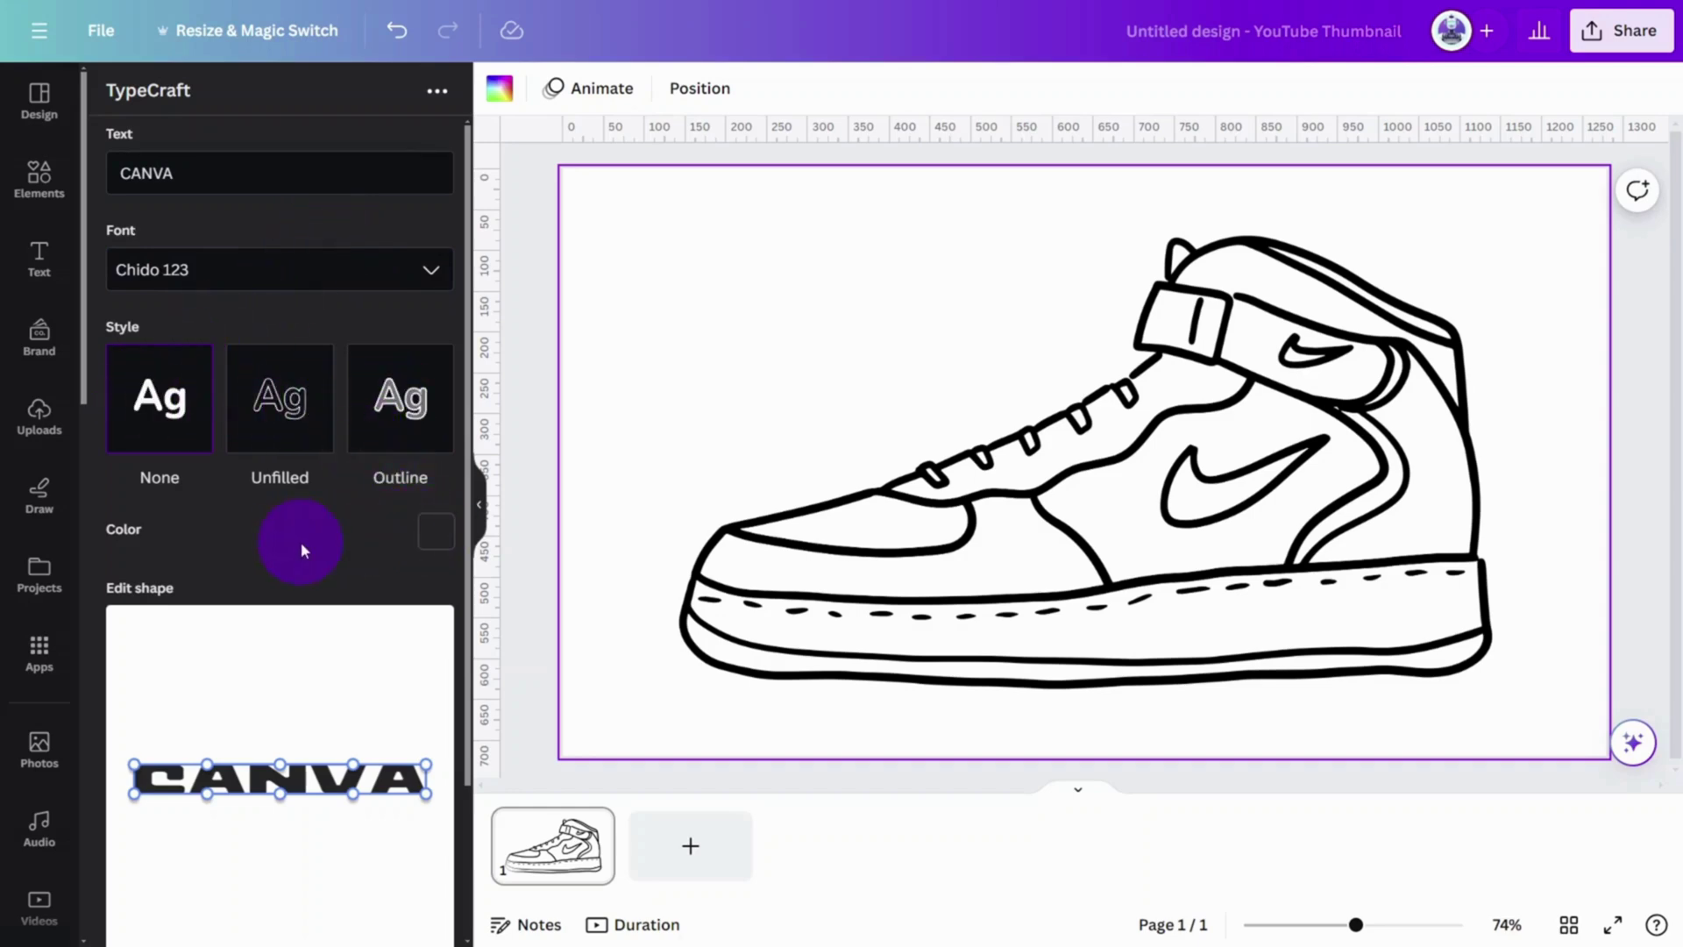
scroll(302, 542, "down", 3)
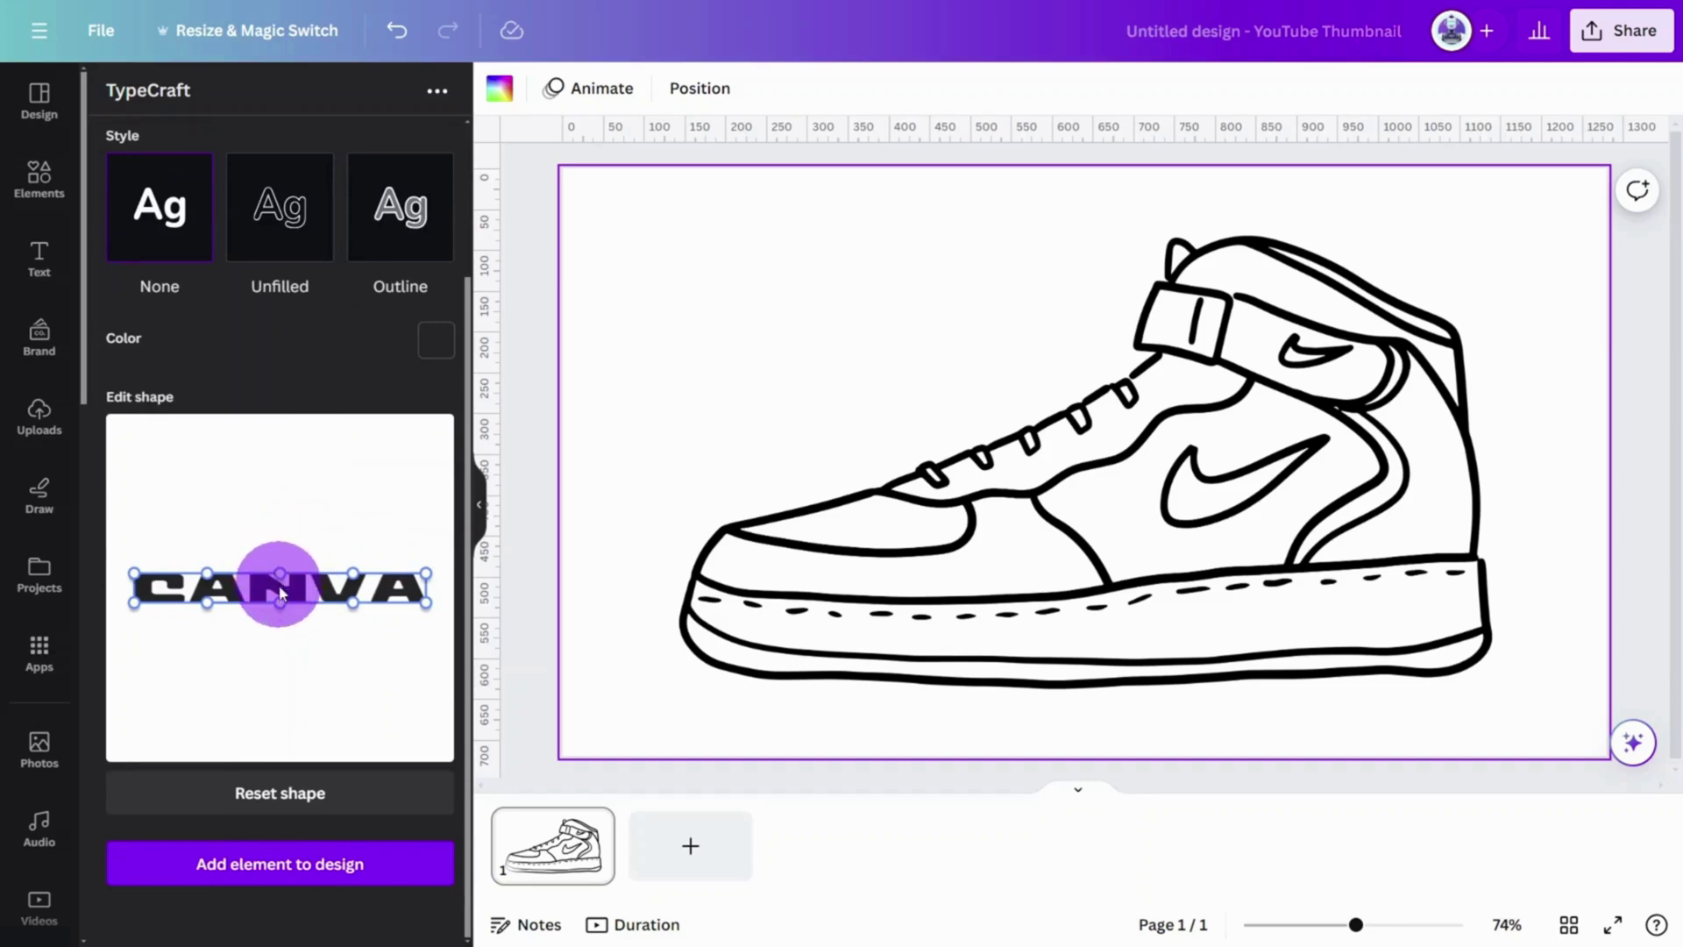
mouse_move(281, 639)
left_mouse_down()
mouse_move(282, 579)
mouse_move(283, 664)
left_mouse_up()
left_click(290, 799)
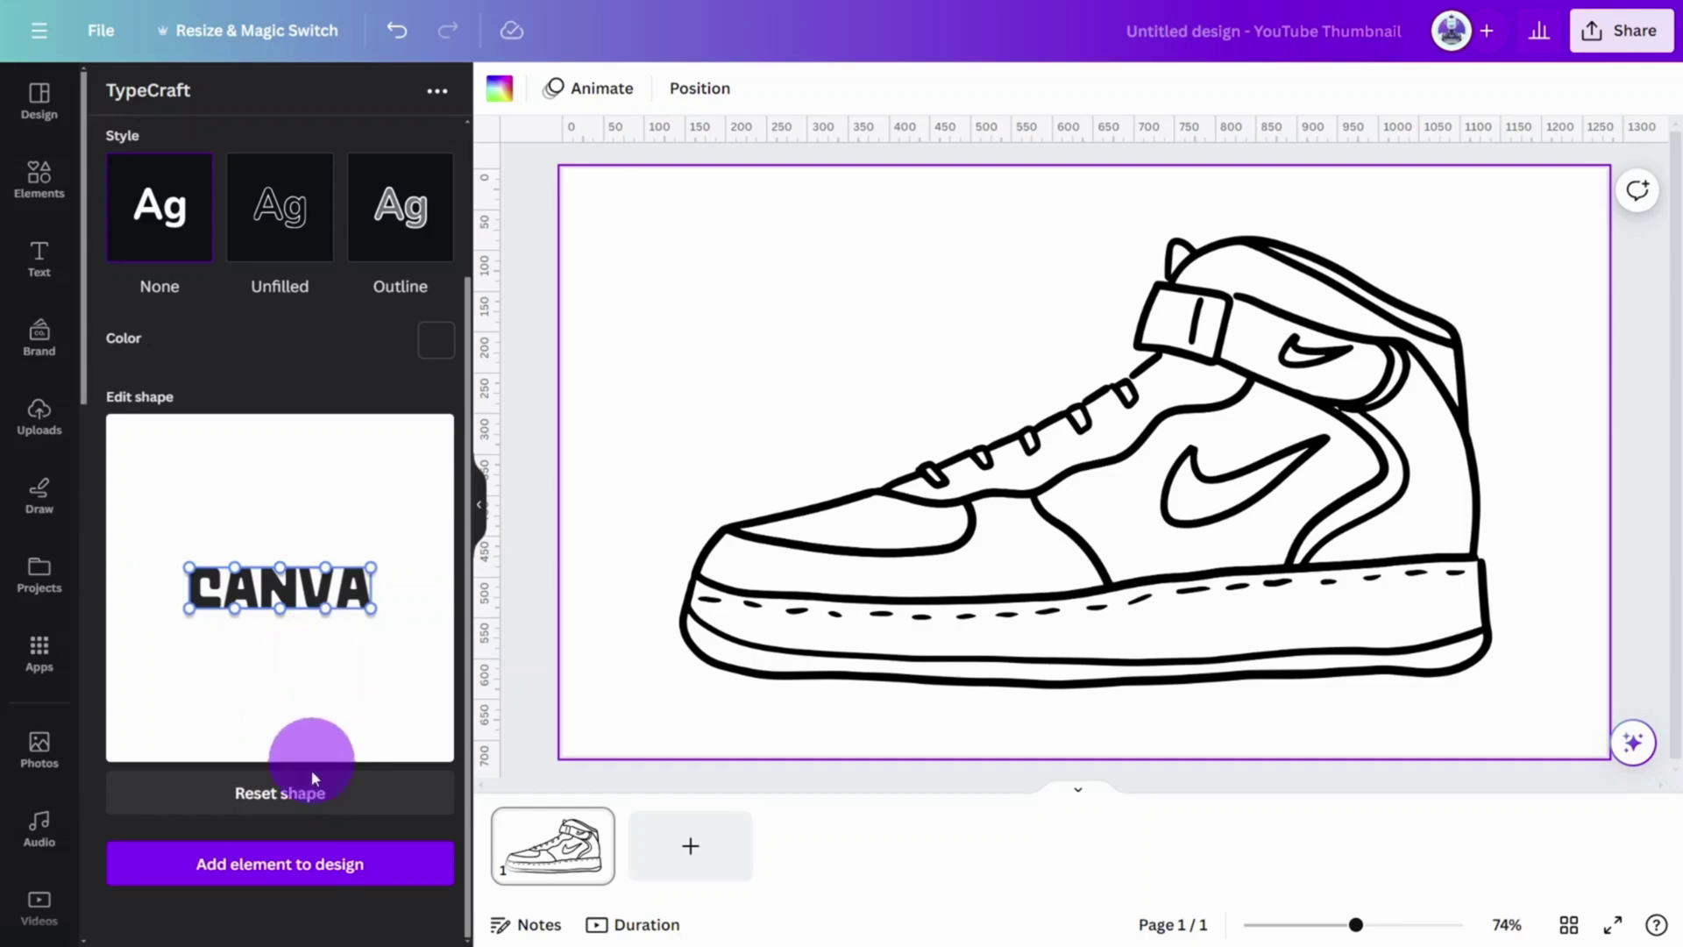
Add the CANVA lettering to the design, shrunk and leveled over the sneaker's toe
left_click(282, 879)
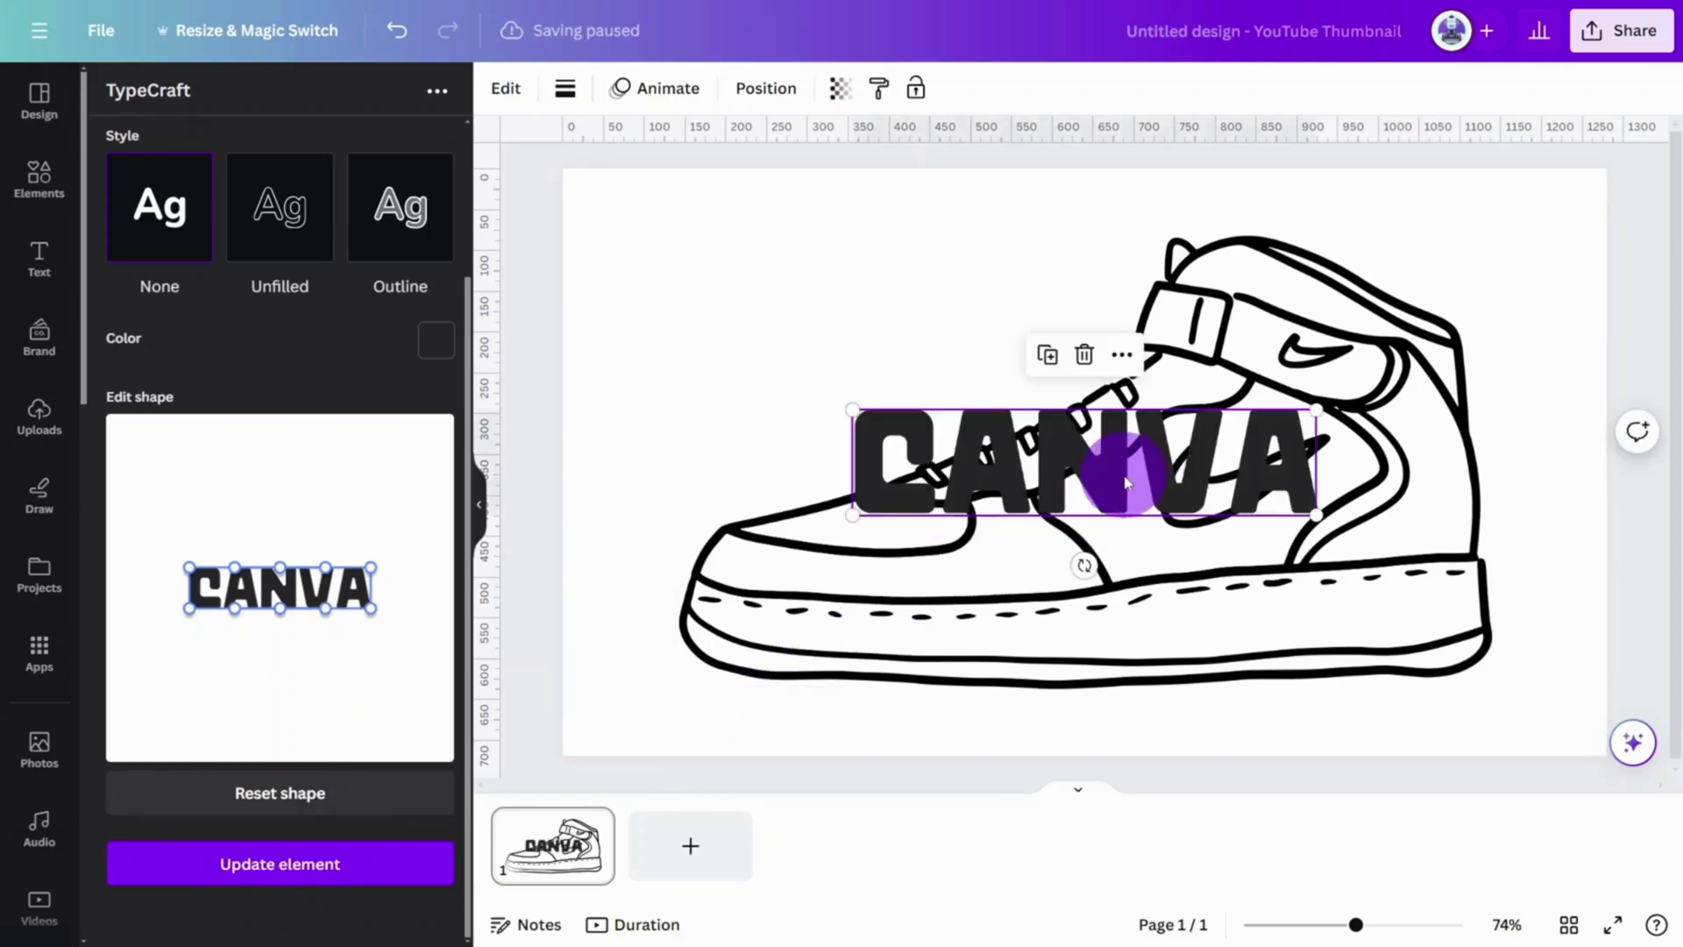
left_click_drag(1126, 482, 999, 519)
left_click_drag(1192, 441, 903, 497)
left_click_drag(788, 593, 791, 602)
left_click_drag(842, 530, 903, 523)
left_click_drag(856, 595, 850, 600)
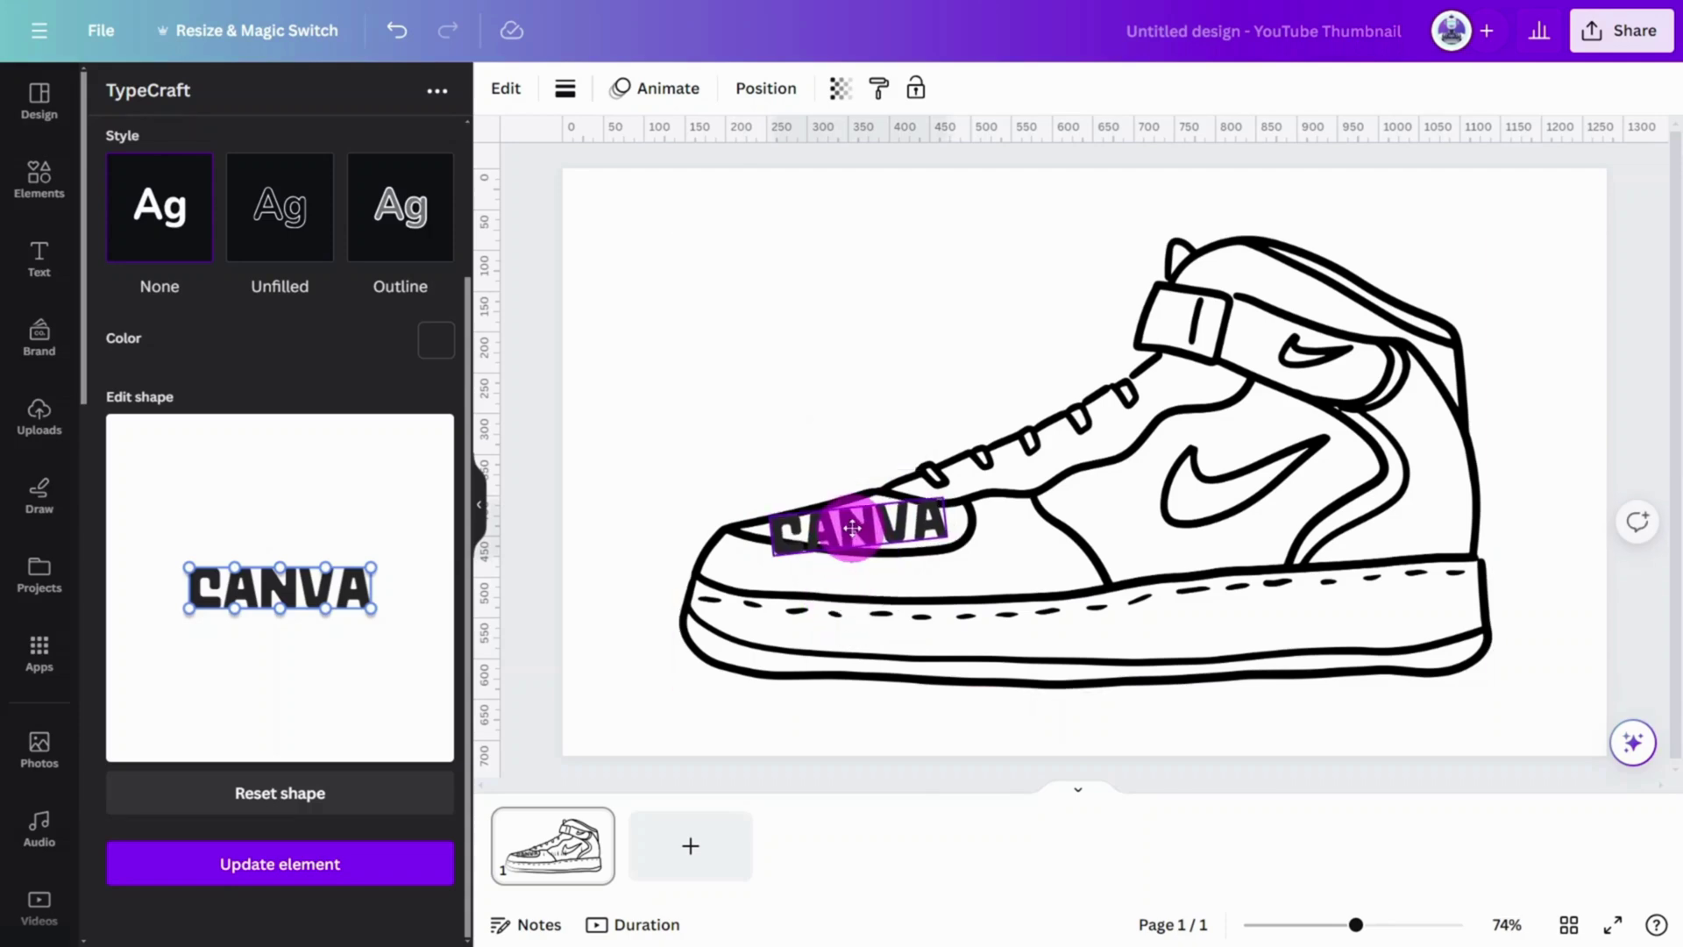
left_click_drag(852, 600, 844, 595)
Reshape the CANVA warp points to follow the shoe's curve and update the element
left_click(508, 91)
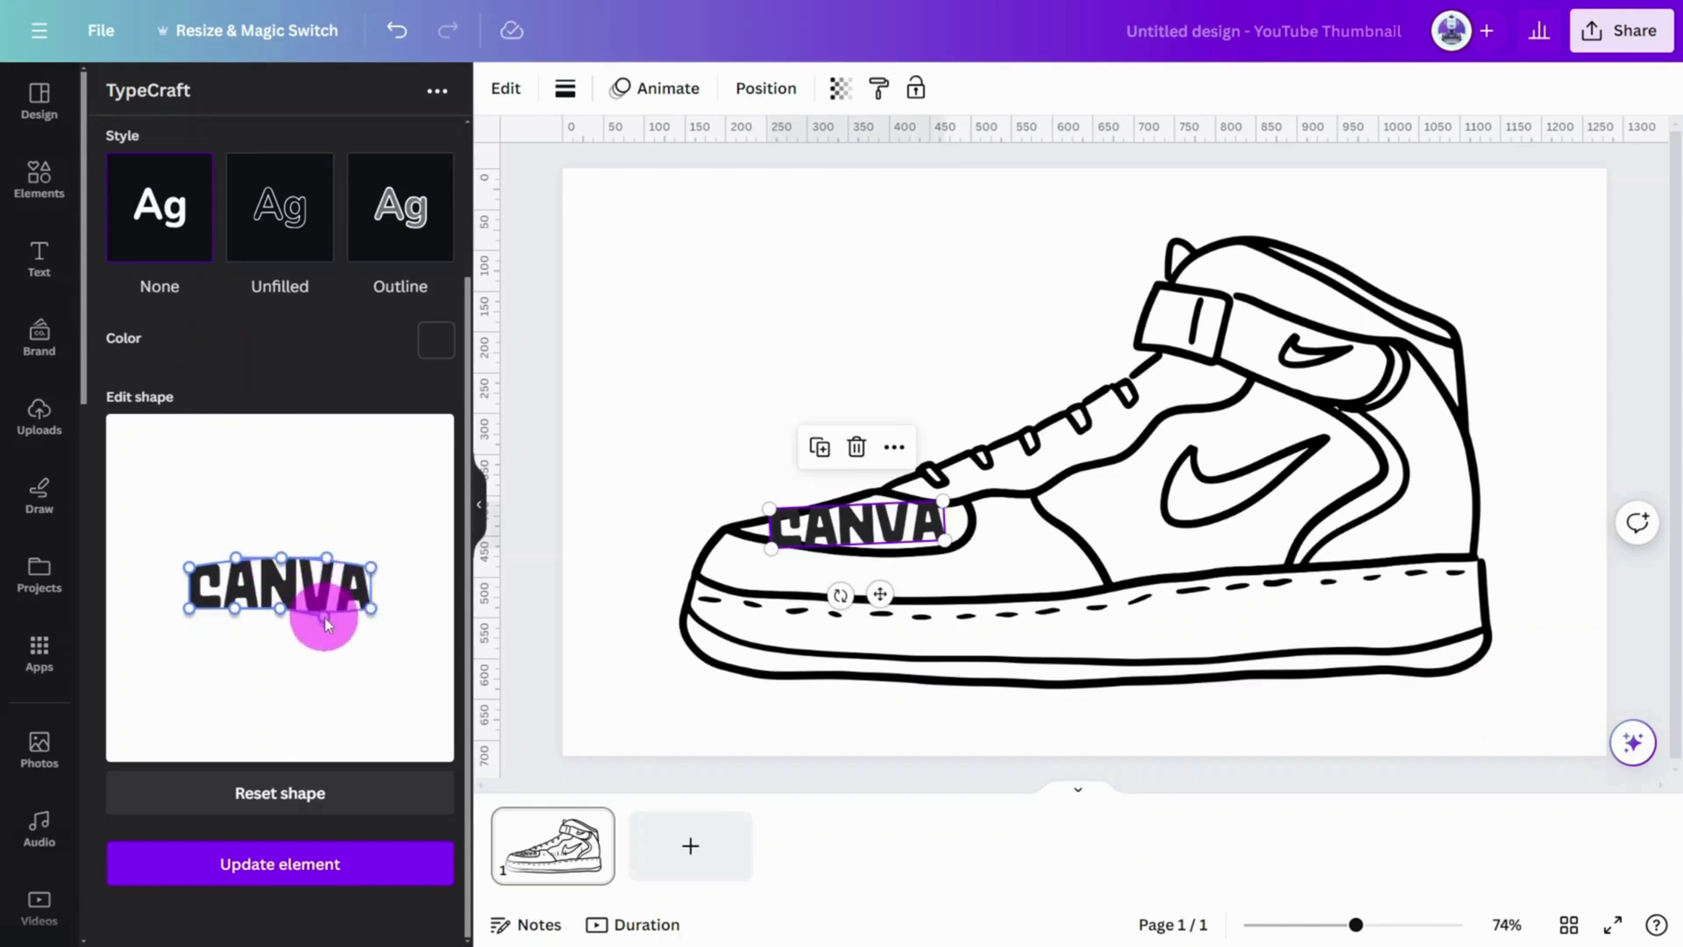
left_click_drag(371, 566, 390, 600)
left_click(226, 595)
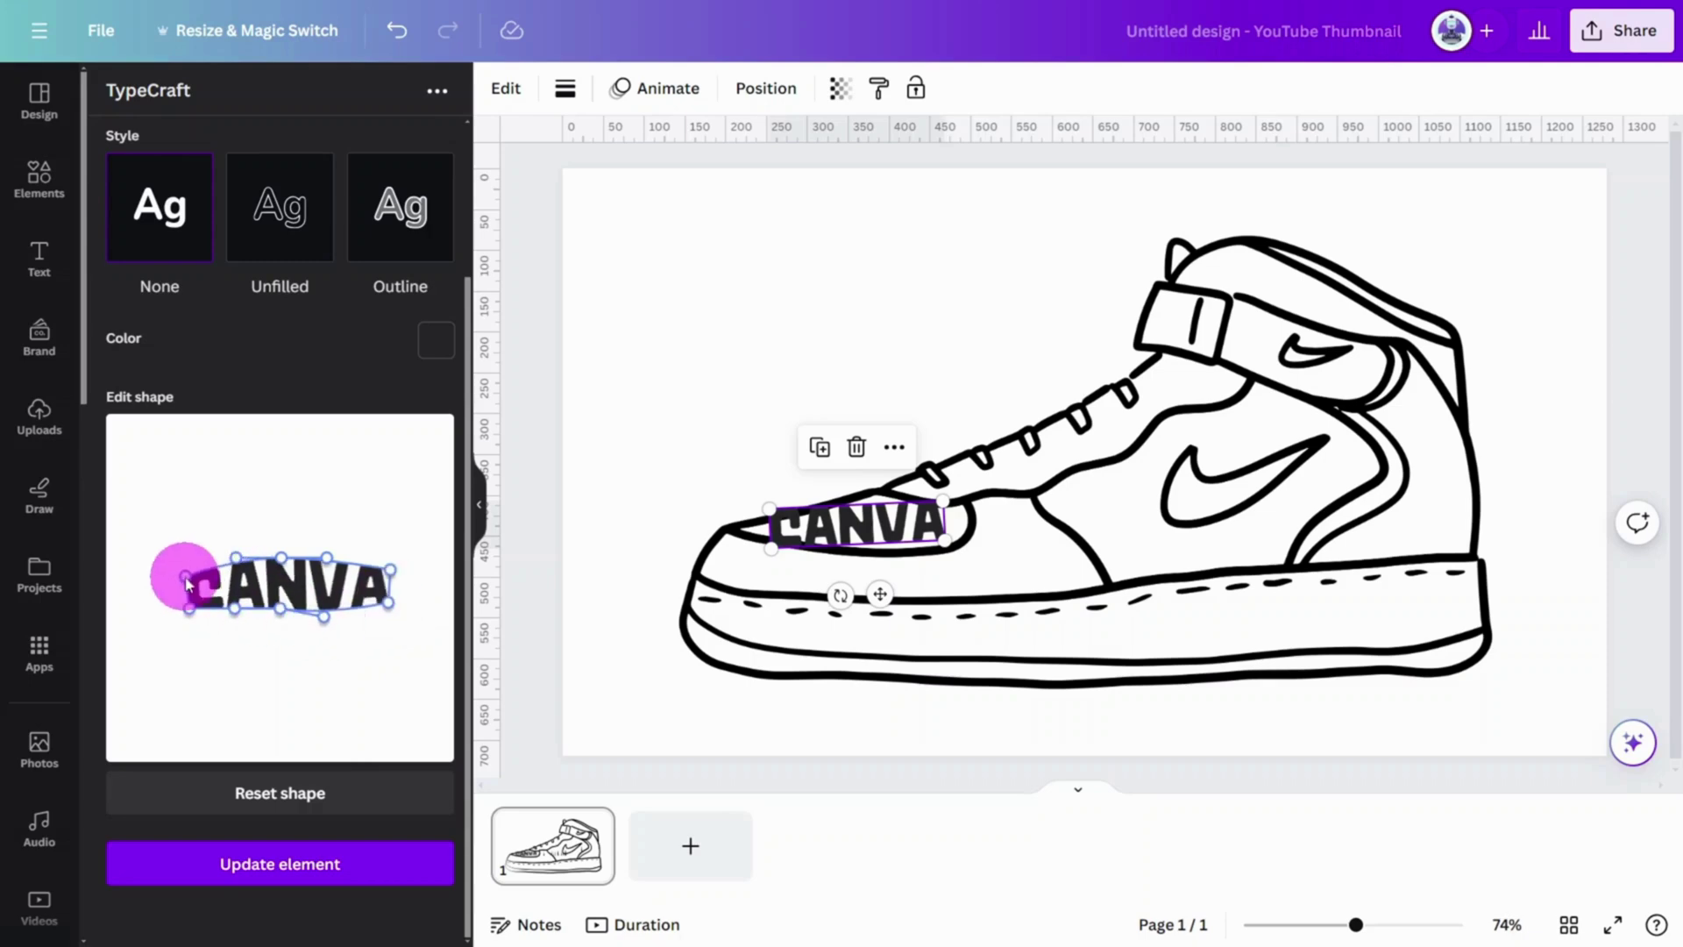
left_click(263, 864)
left_click_drag(185, 589, 155, 585)
left_click(219, 877)
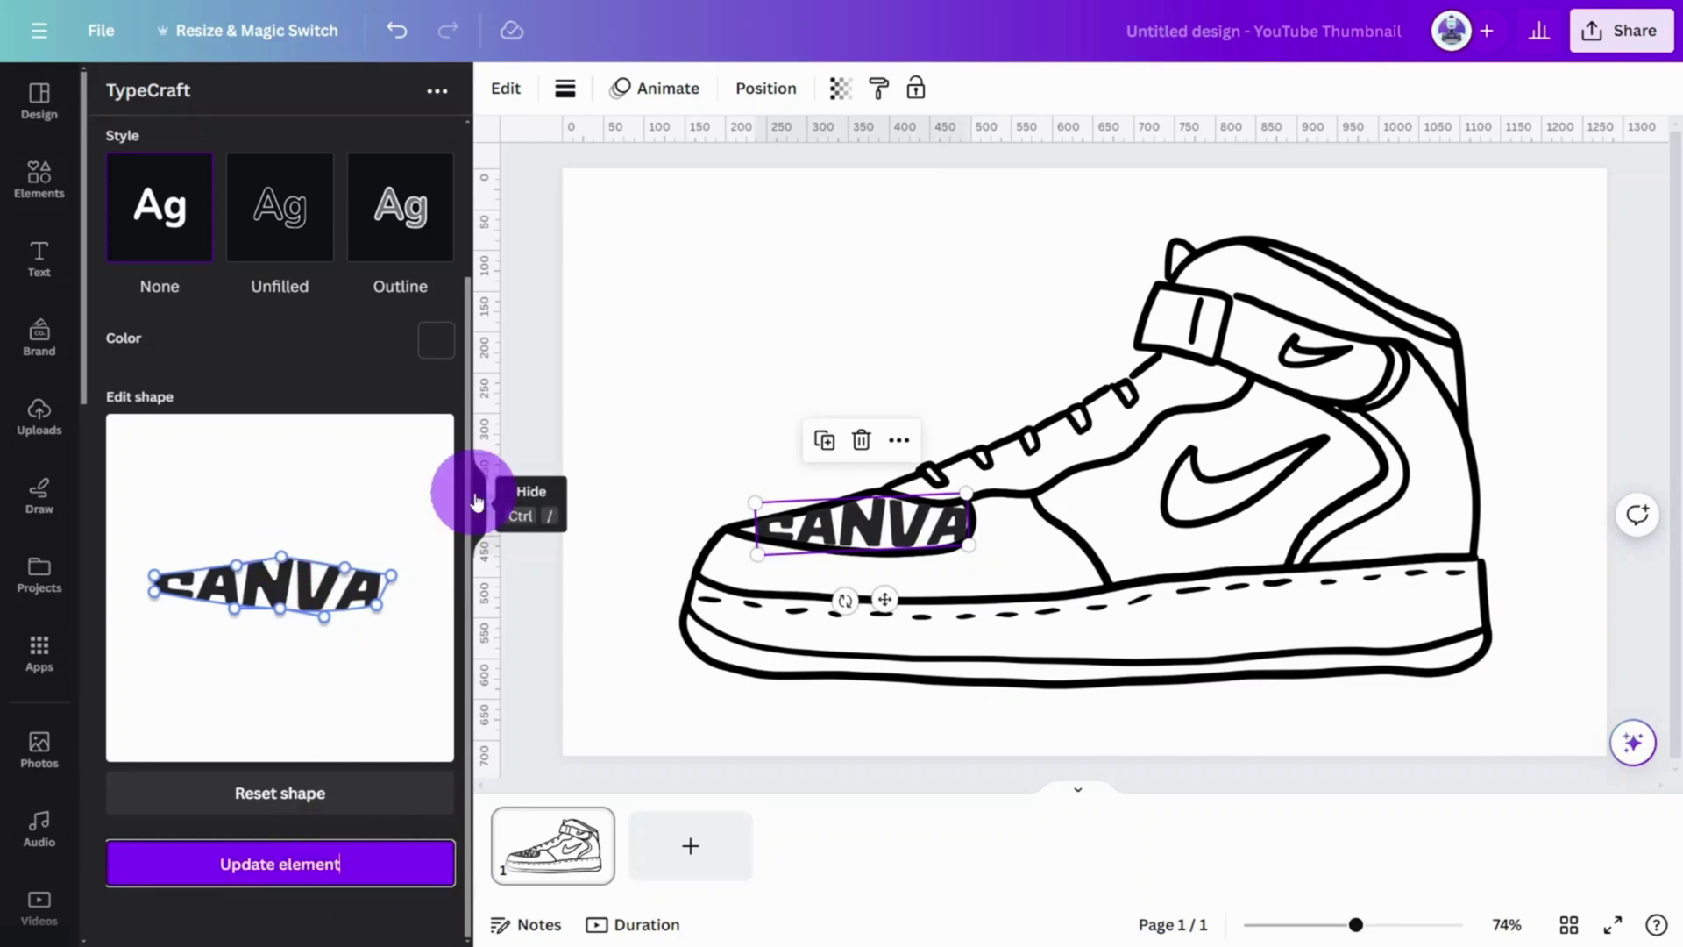
Start a new TypeCraft lettering, TRADEMARK, coloured bright red
left_click(565, 435)
left_click(264, 185)
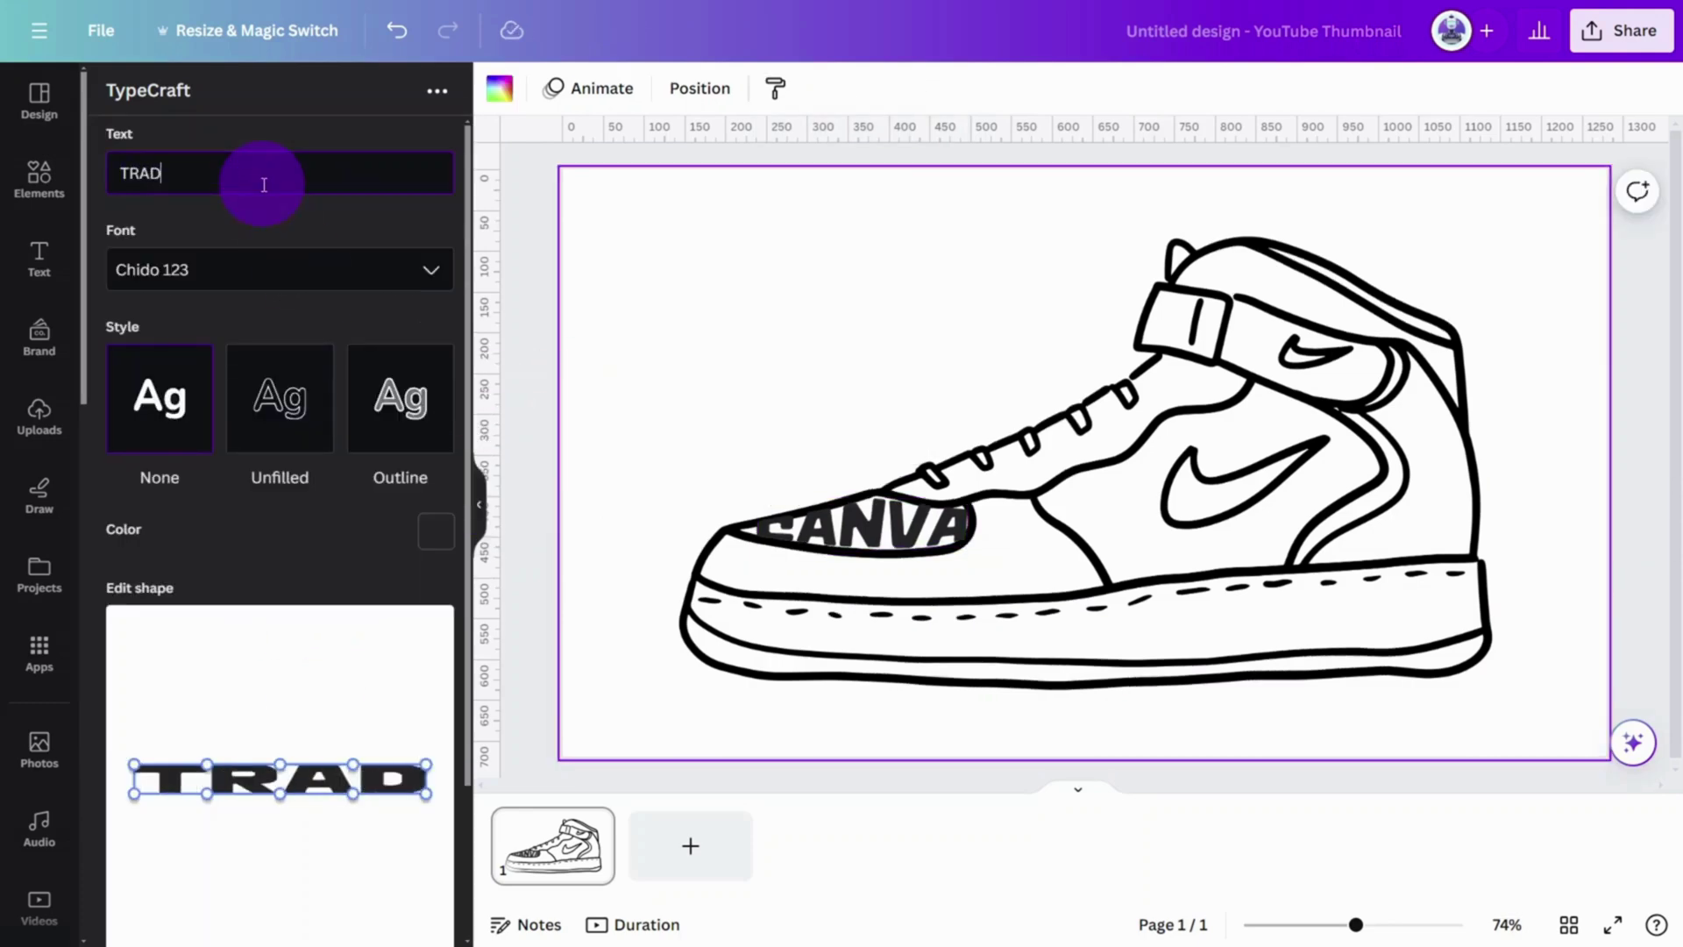
left_click(435, 530)
left_click_drag(319, 419, 143, 408)
left_click(158, 354)
left_click(403, 283)
left_click(316, 660)
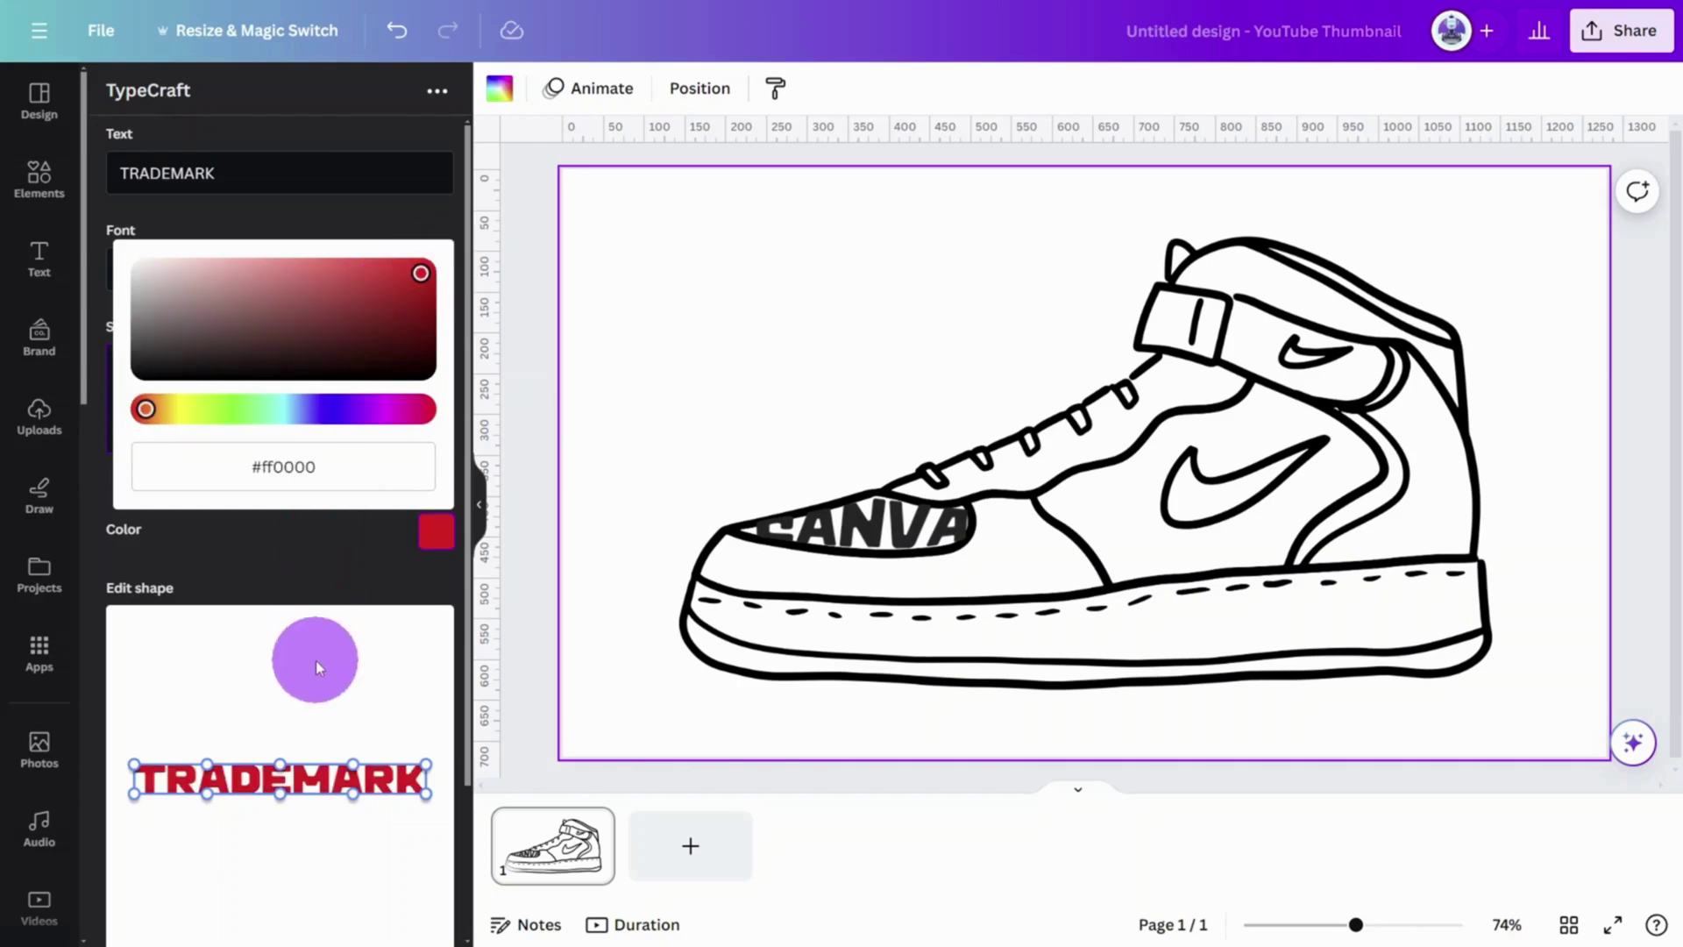
scroll(316, 684, "down", 3)
Place TRADEMARK on the shoe and warp it to fill the swoosh shape
left_click_drag(857, 481, 1239, 537)
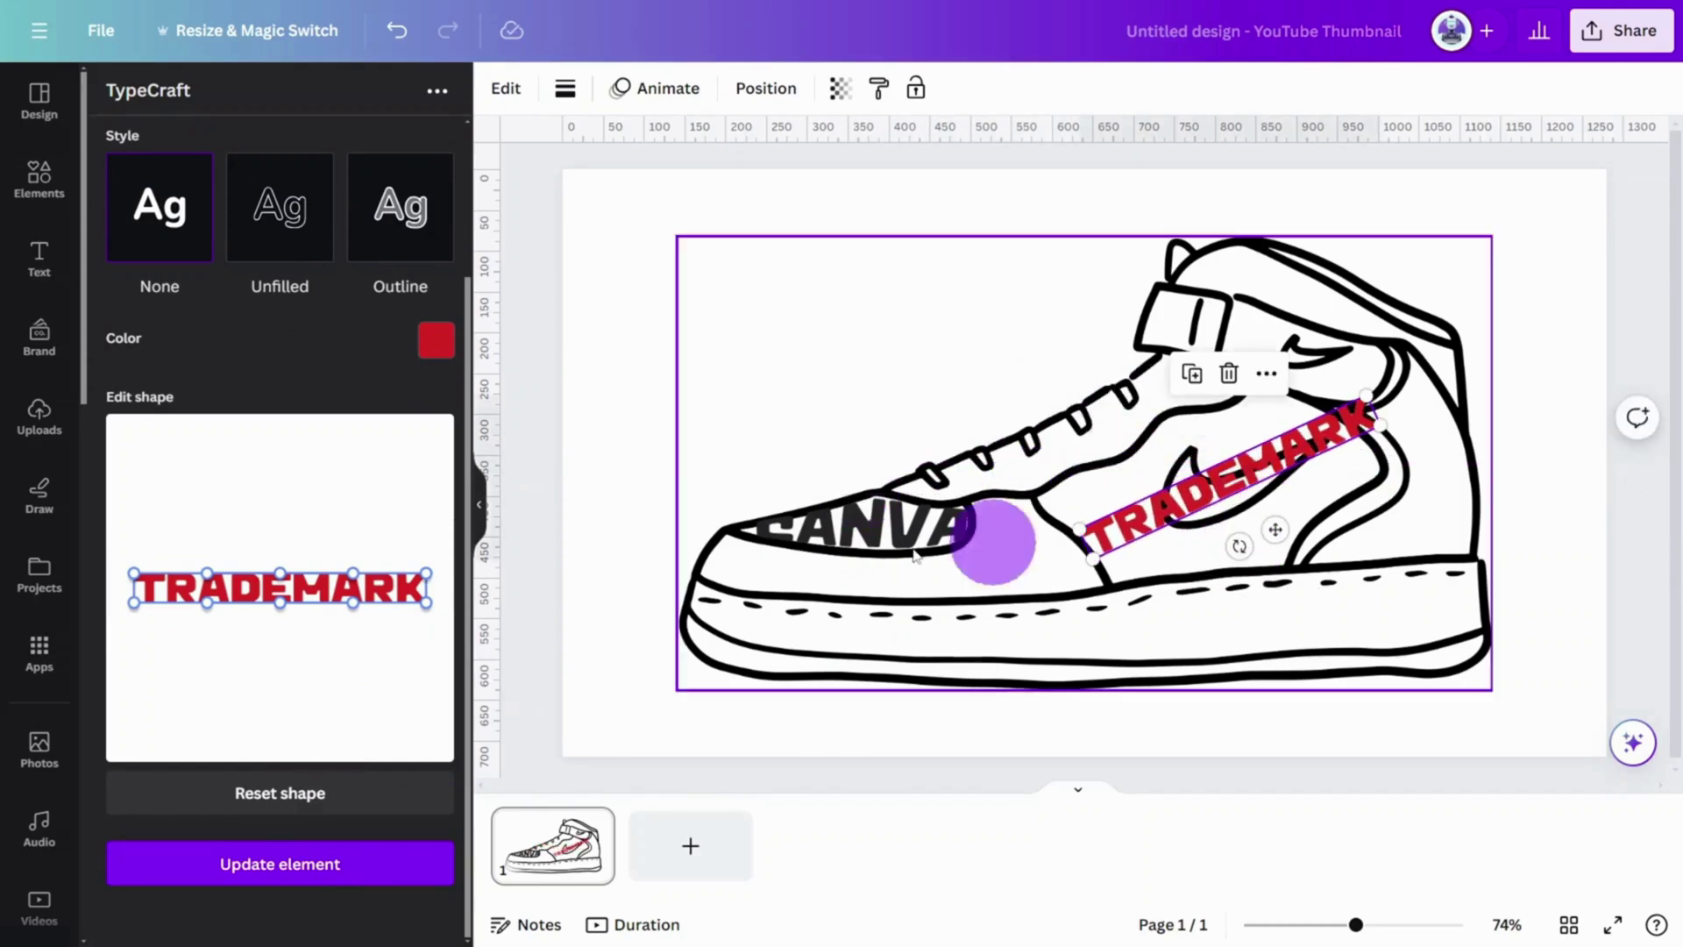
left_click_drag(134, 574, 256, 512)
left_click(293, 867)
left_click_drag(272, 603, 222, 492)
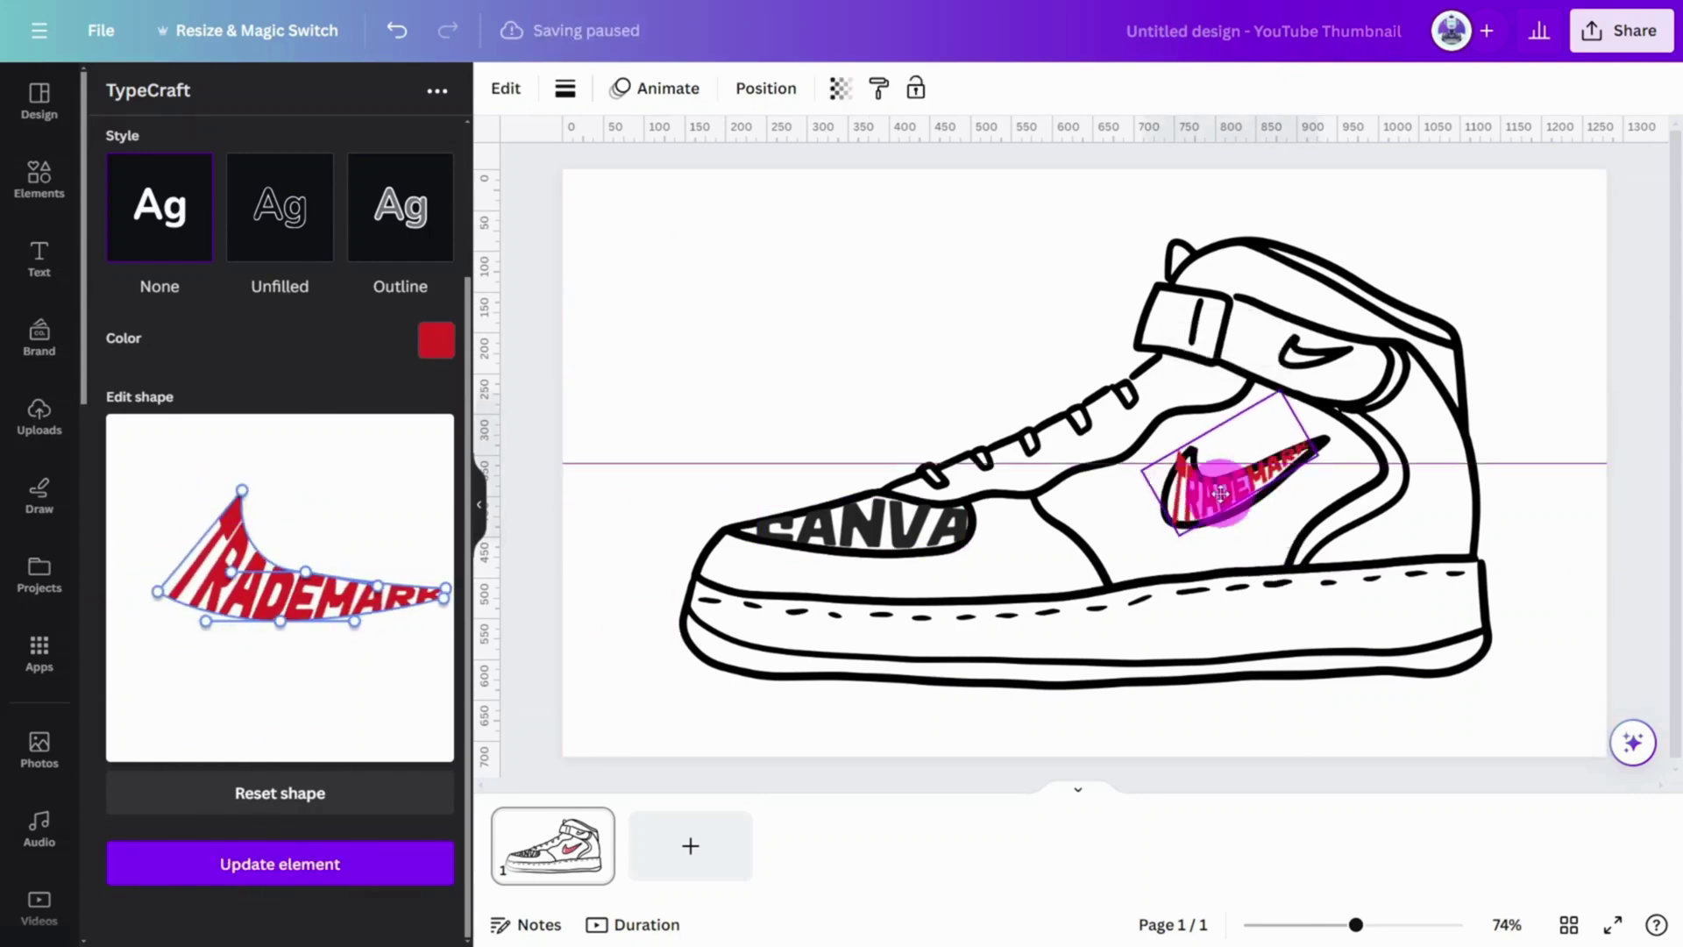
scroll(1226, 487, "up", 5)
left_click(304, 867)
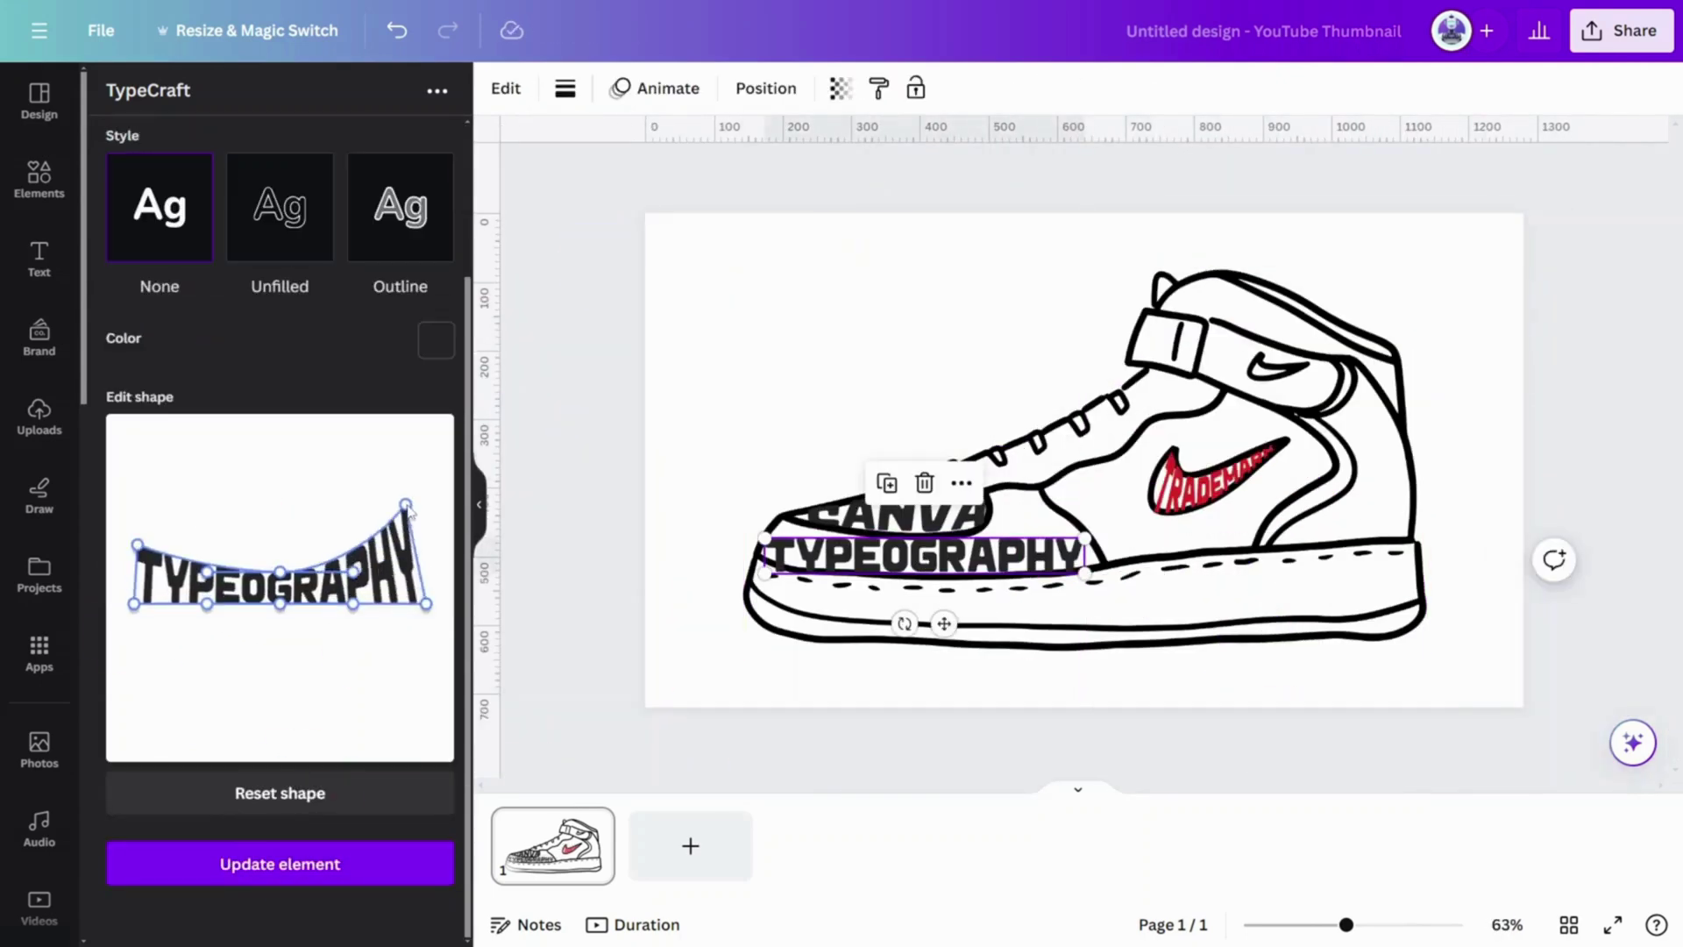
Warp and resize the TYPOGRAPHY, title, tagline and AWESOME words to follow the shoe
left_click_drag(218, 583, 133, 605)
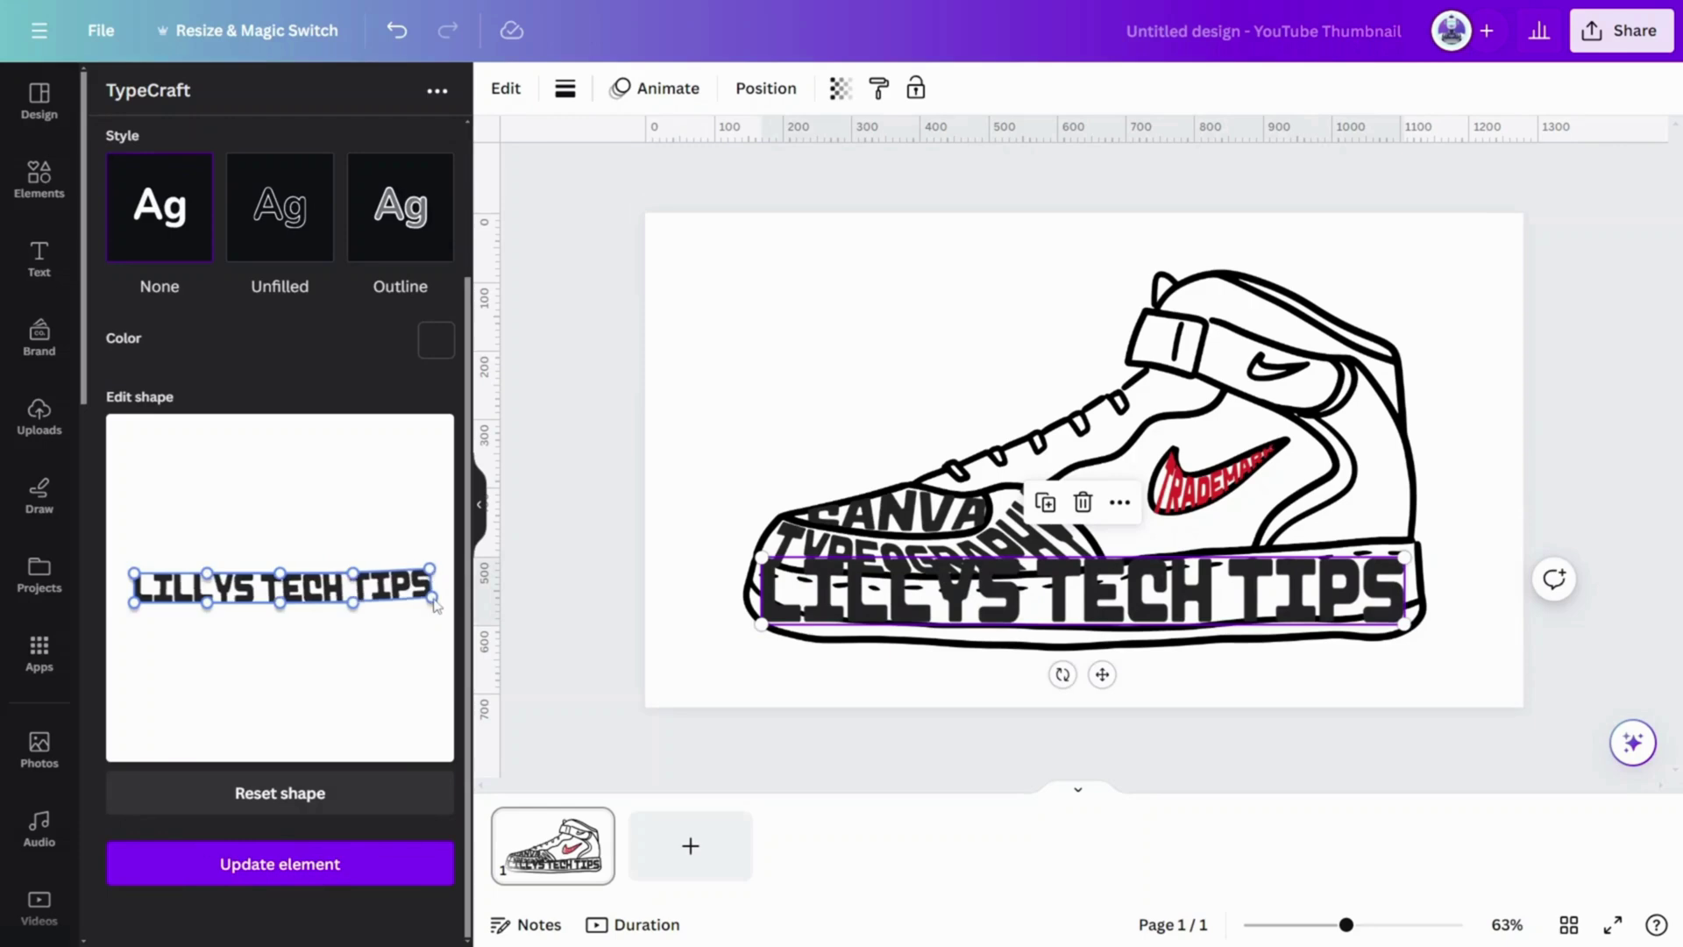
left_click_drag(435, 605, 438, 575)
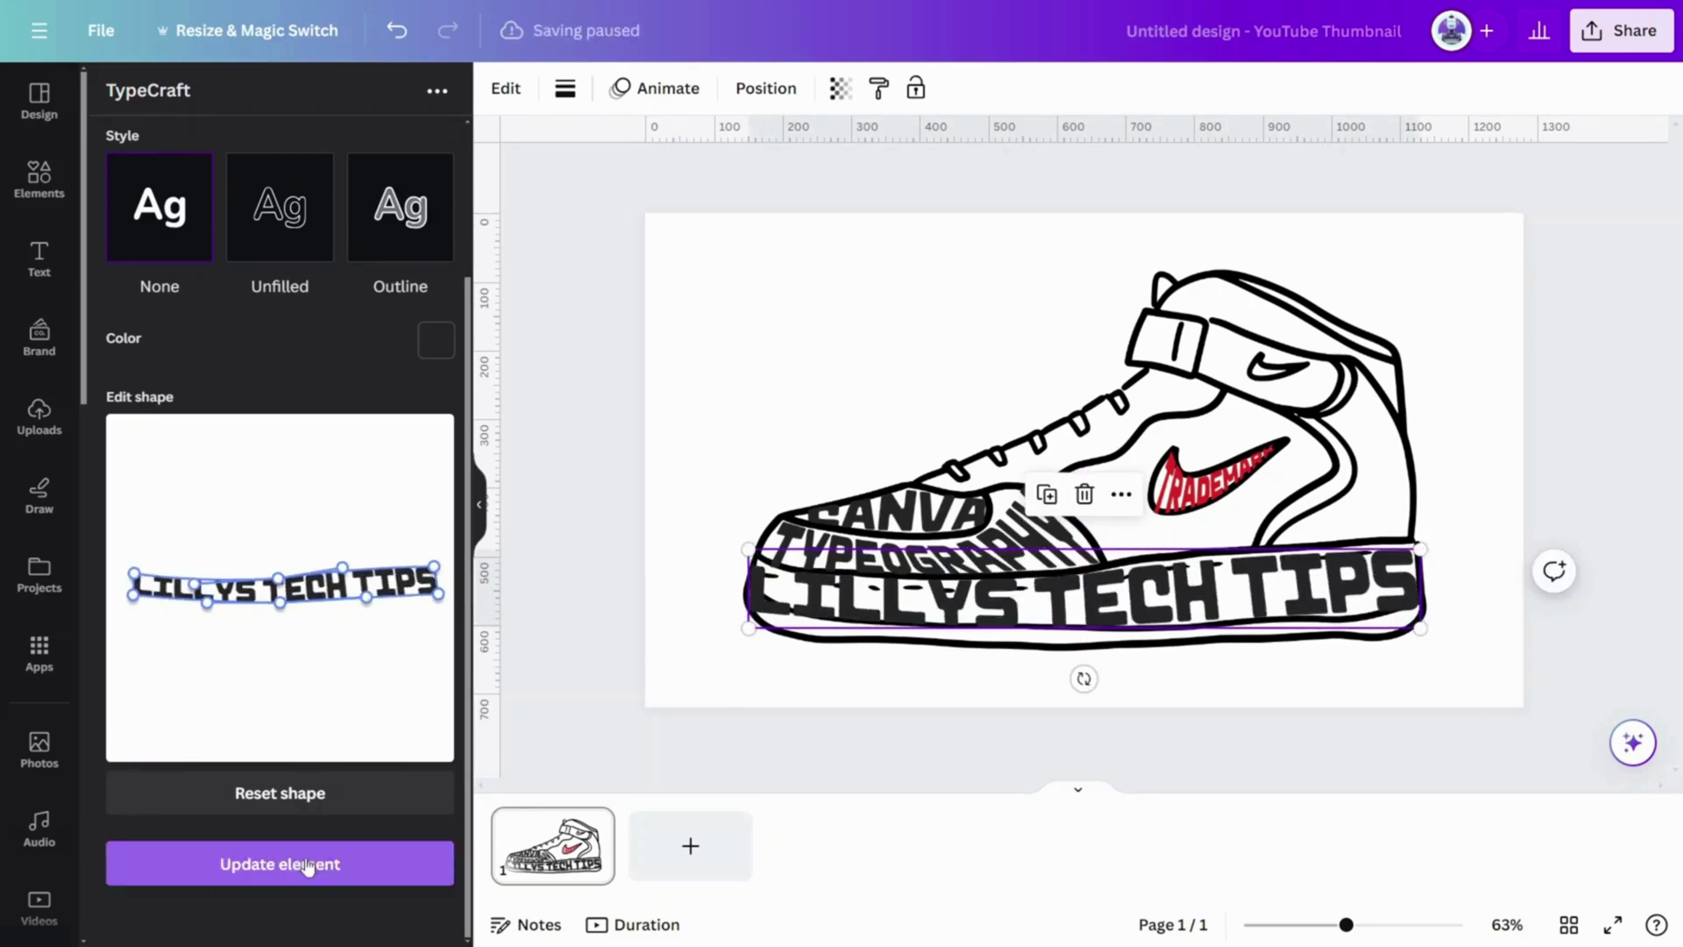
left_click_drag(747, 627, 751, 628)
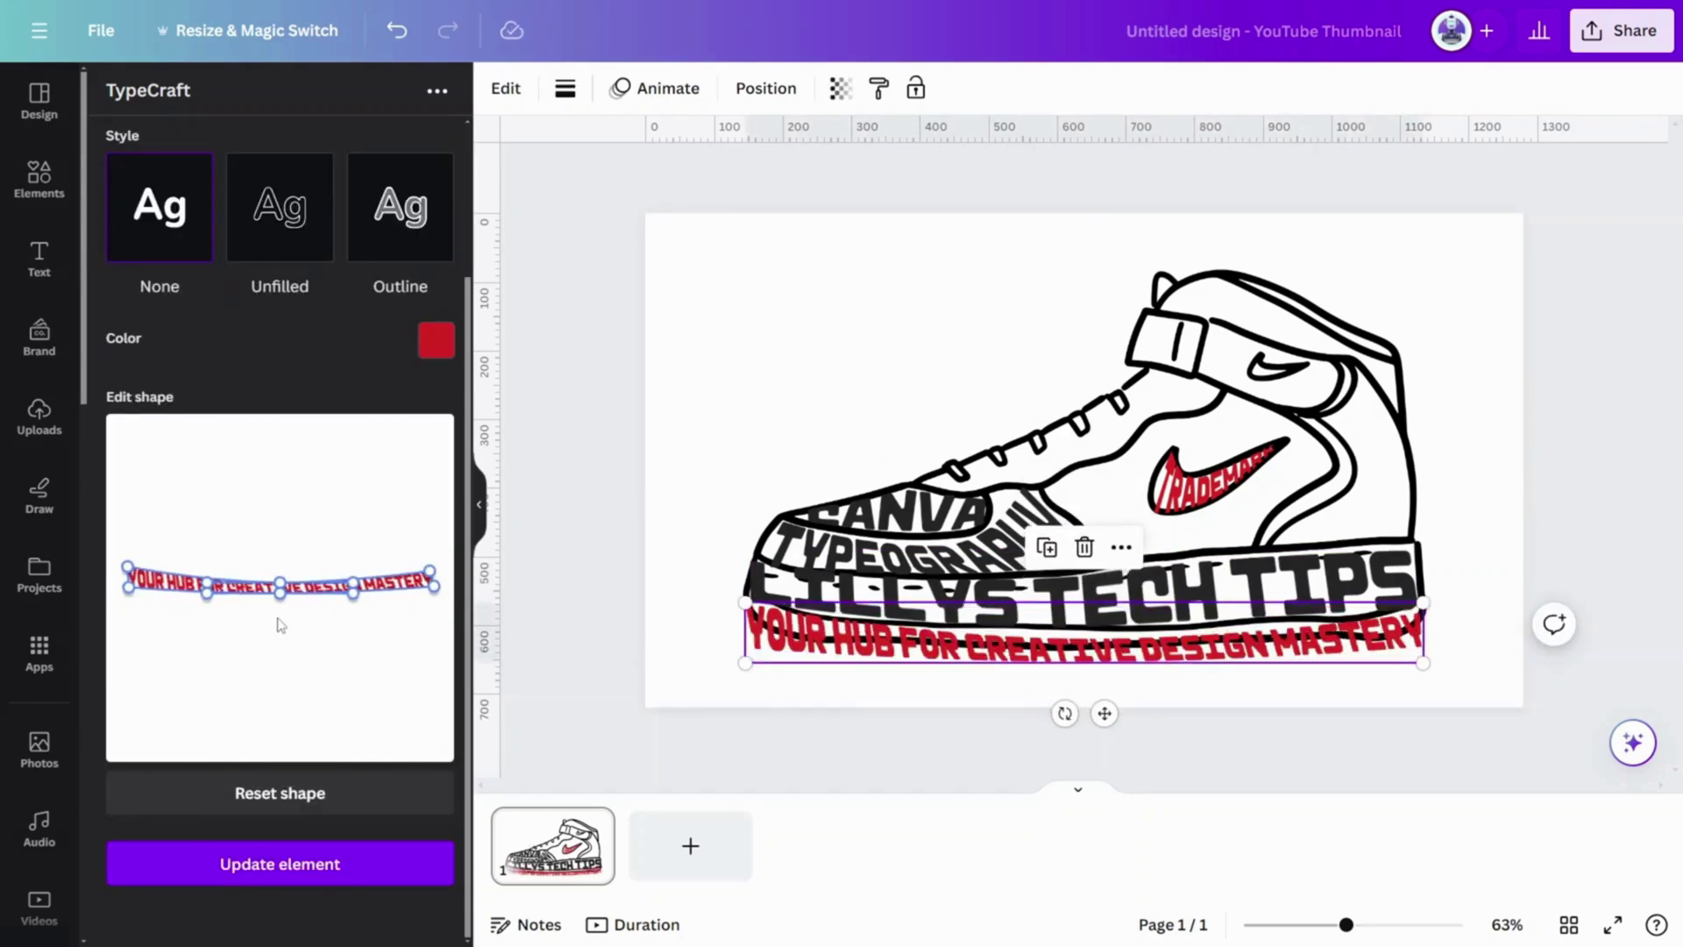
left_click(281, 864)
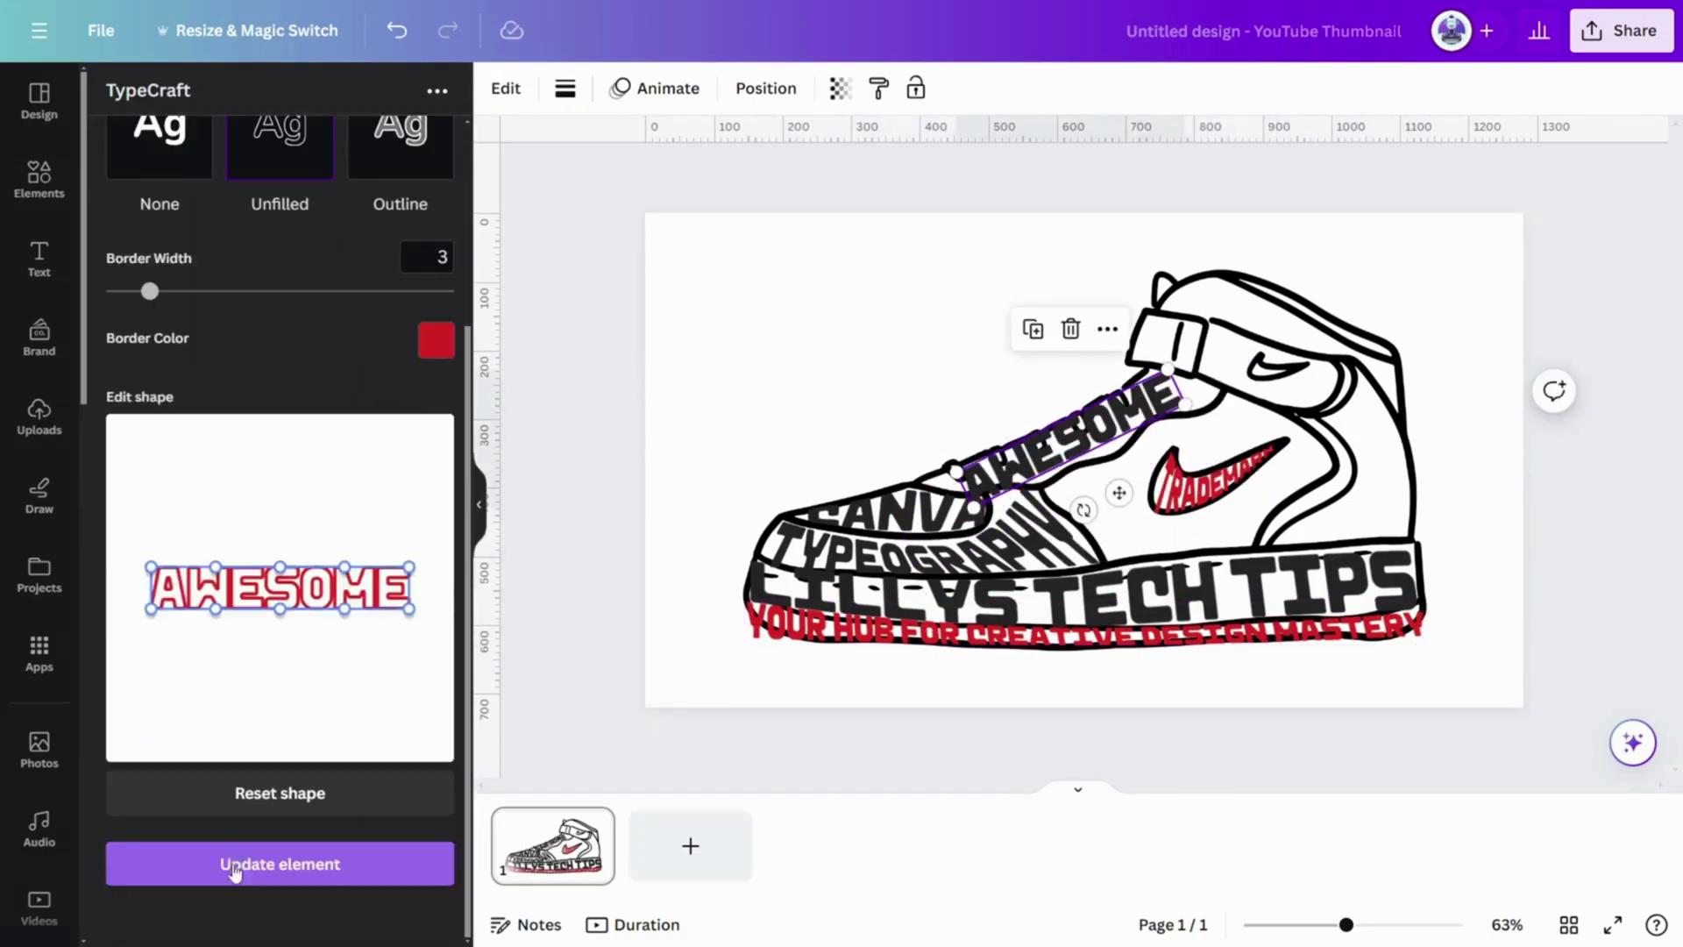
left_click(235, 868)
Delete the sneaker outline image, leaving only the word art
left_click(1411, 545)
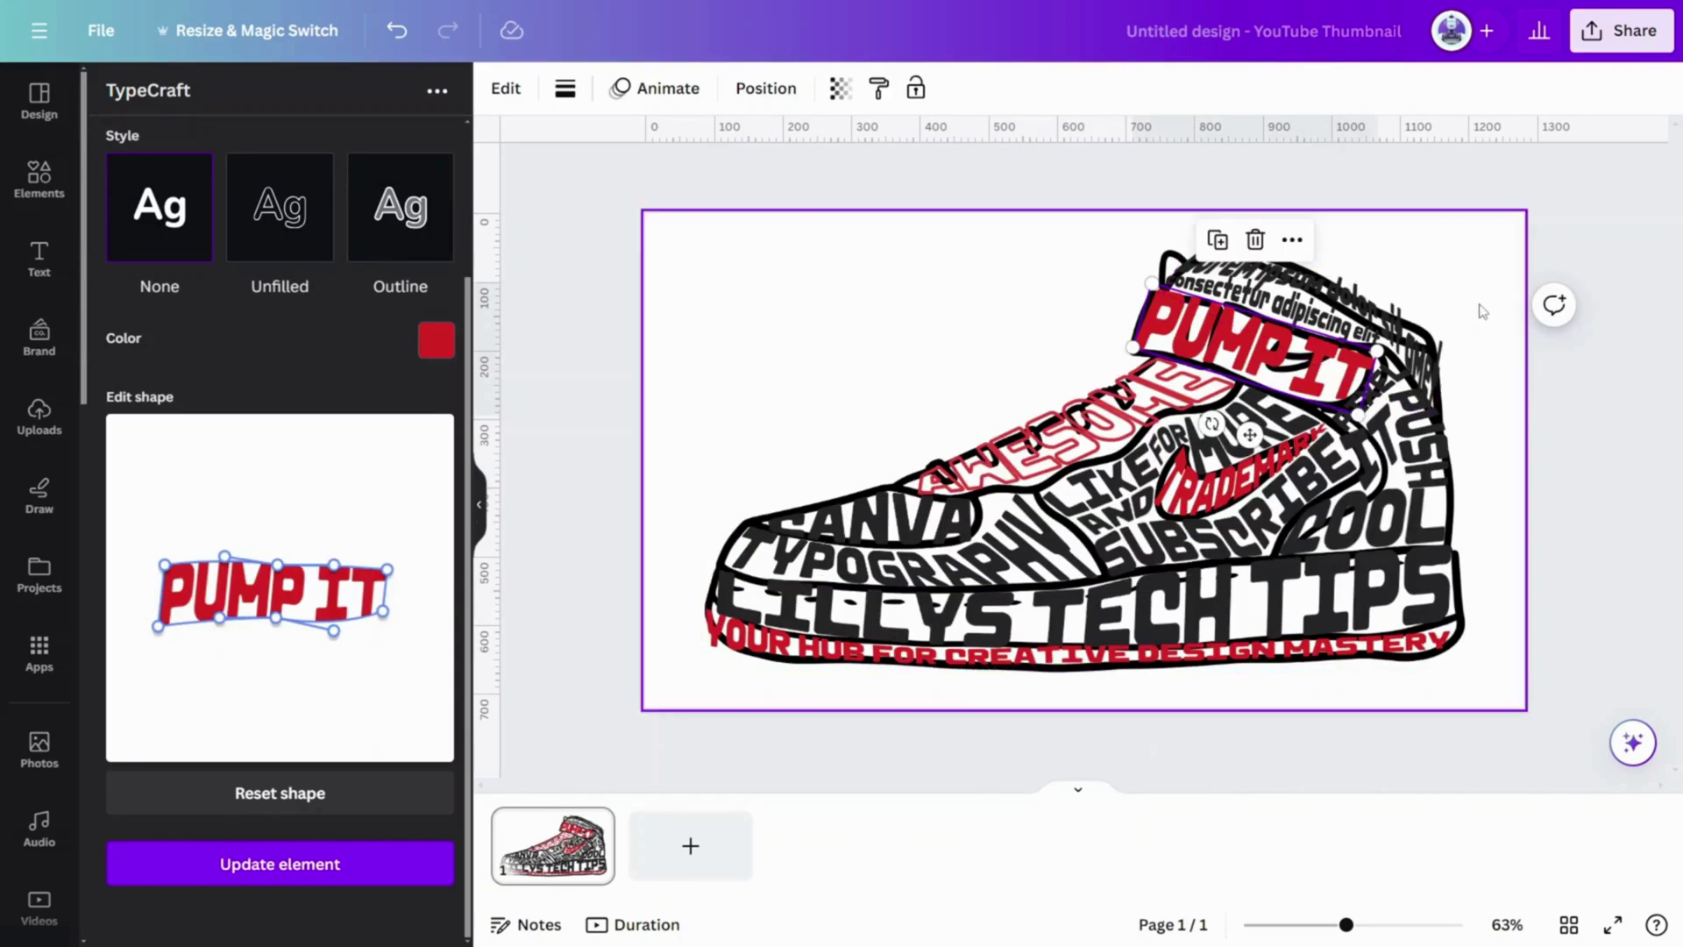
left_click(1462, 320)
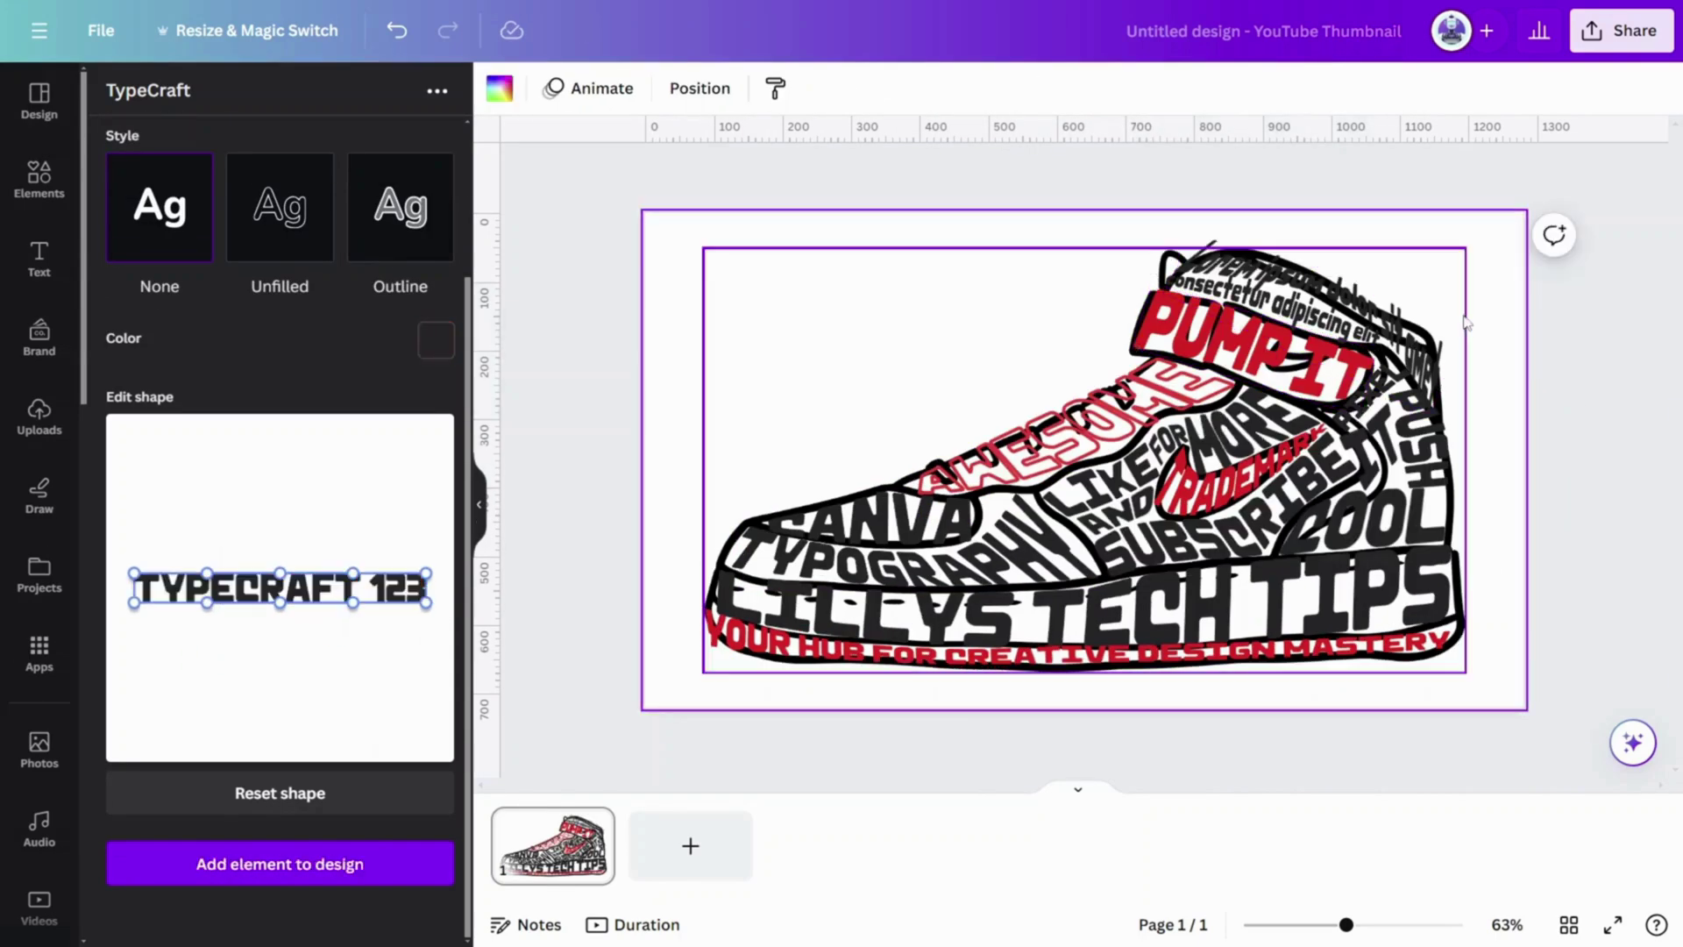
key("Delete")
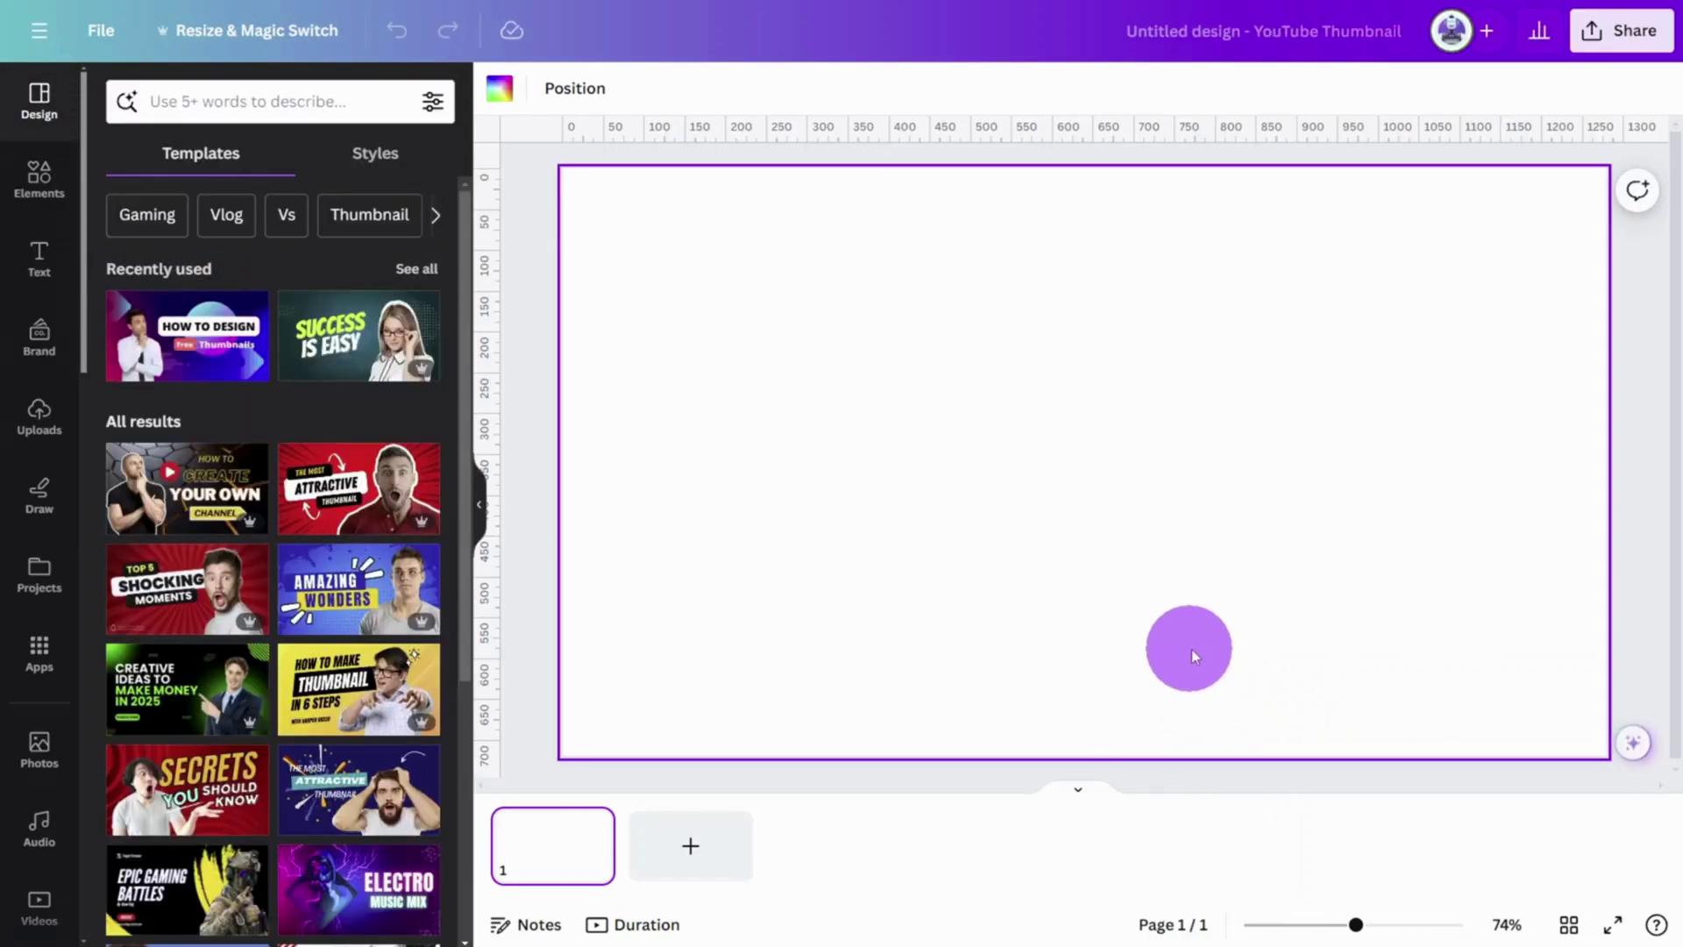
Set the page background to a custom solid black #000000
left_click(504, 96)
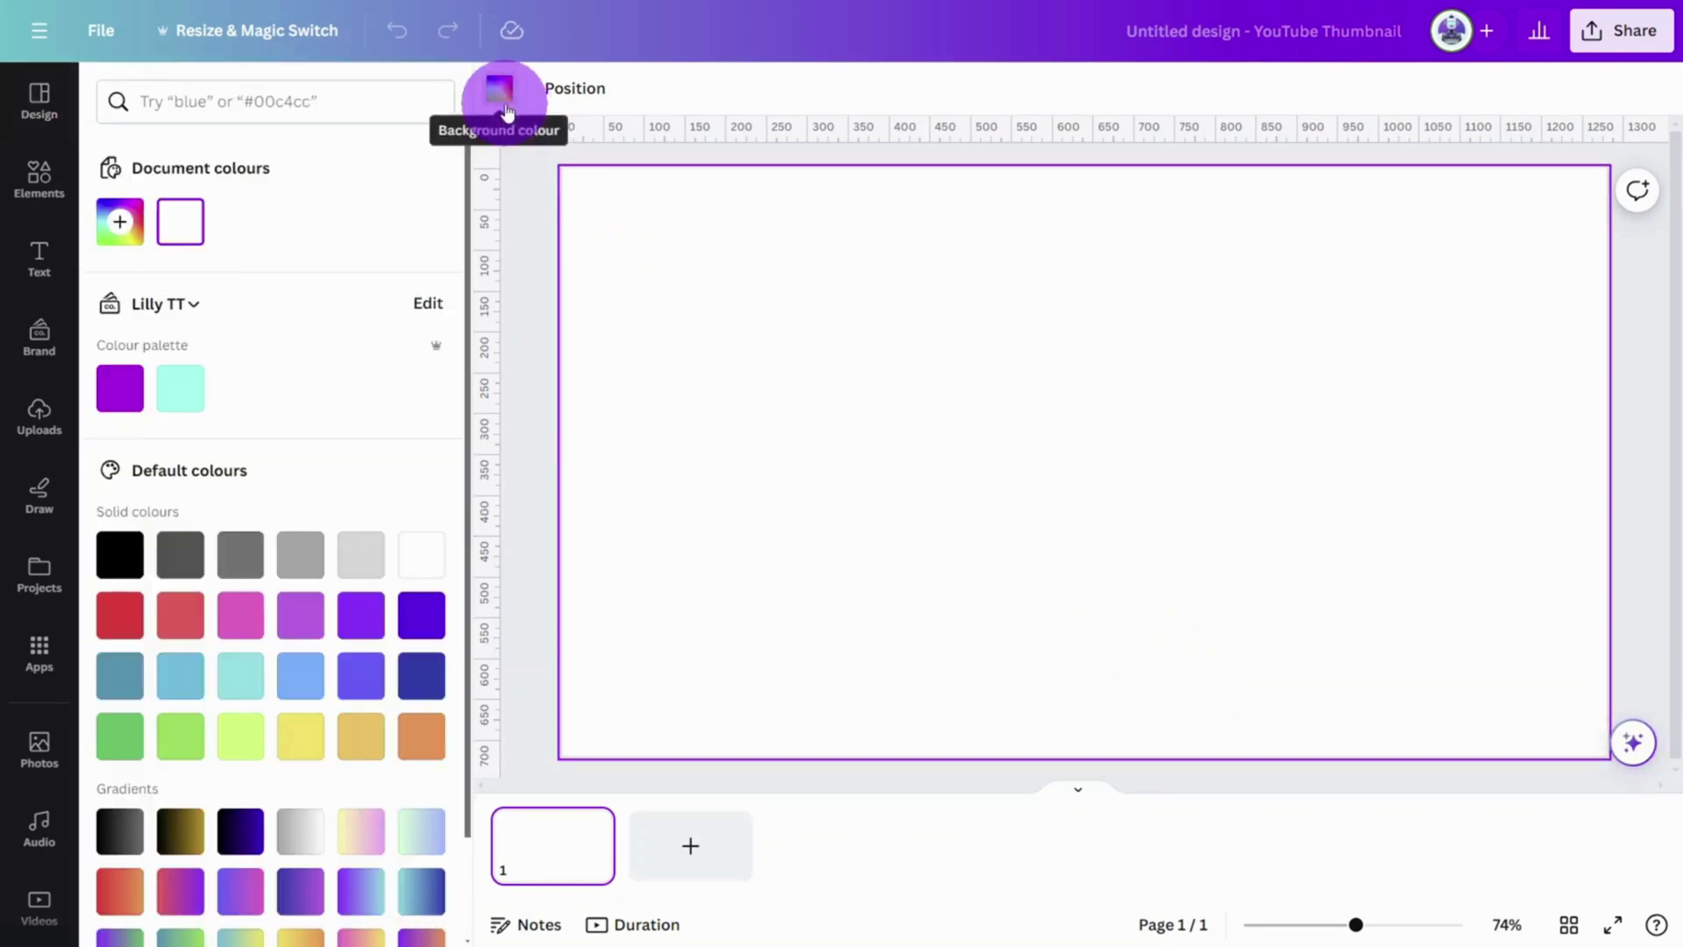
left_click(118, 221)
left_click_drag(132, 346, 93, 471)
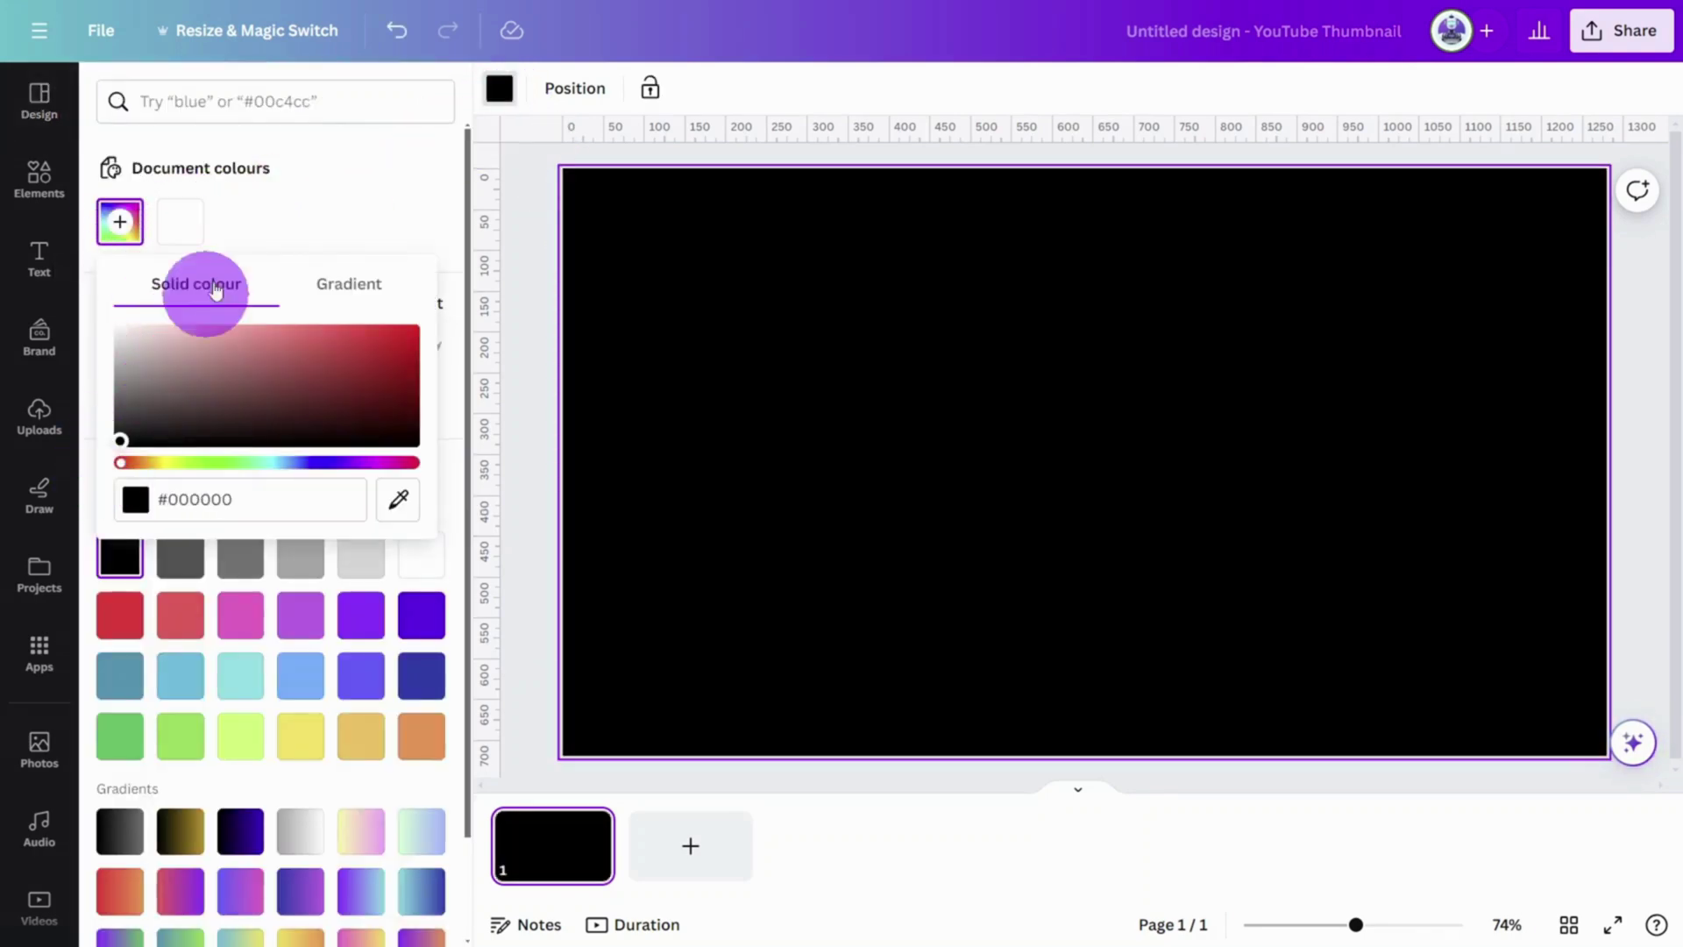
left_click(308, 222)
left_click(539, 254)
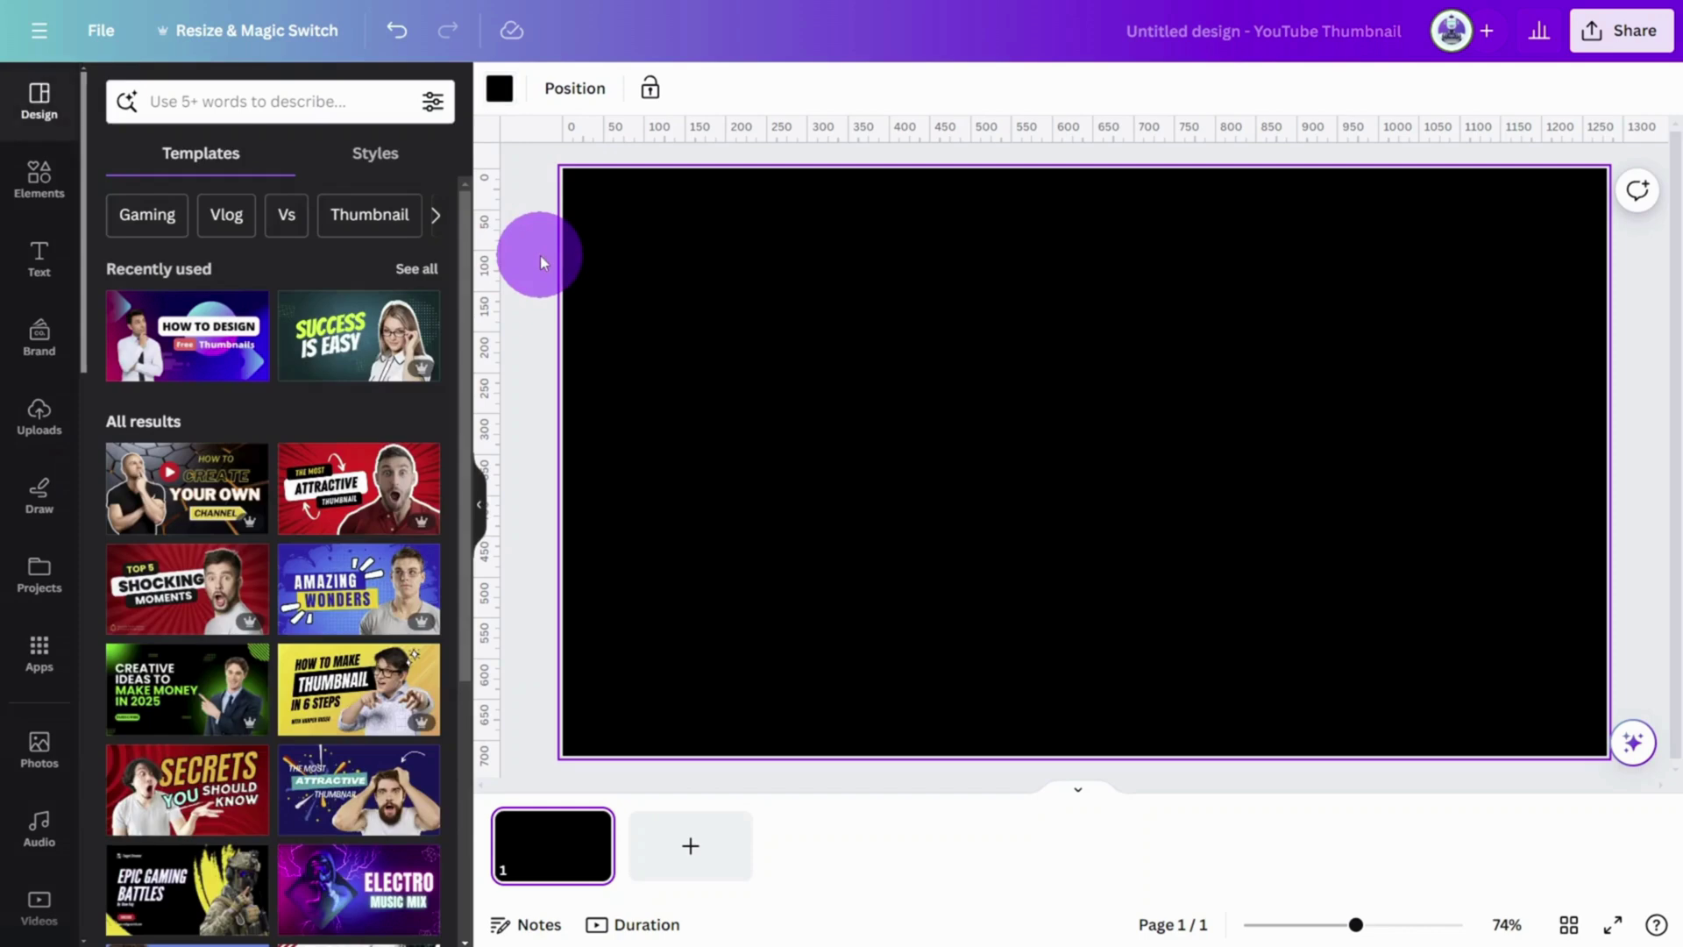
Add the uploaded robot head image, centred on the black page
left_click(44, 420)
left_click(188, 355)
left_click_drag(1078, 481, 1084, 488)
left_click(601, 537)
Create a reflection of the robot head with the Easy Reflections app
left_click(72, 650)
left_click(236, 120)
type("EASY REFLECTIONS")
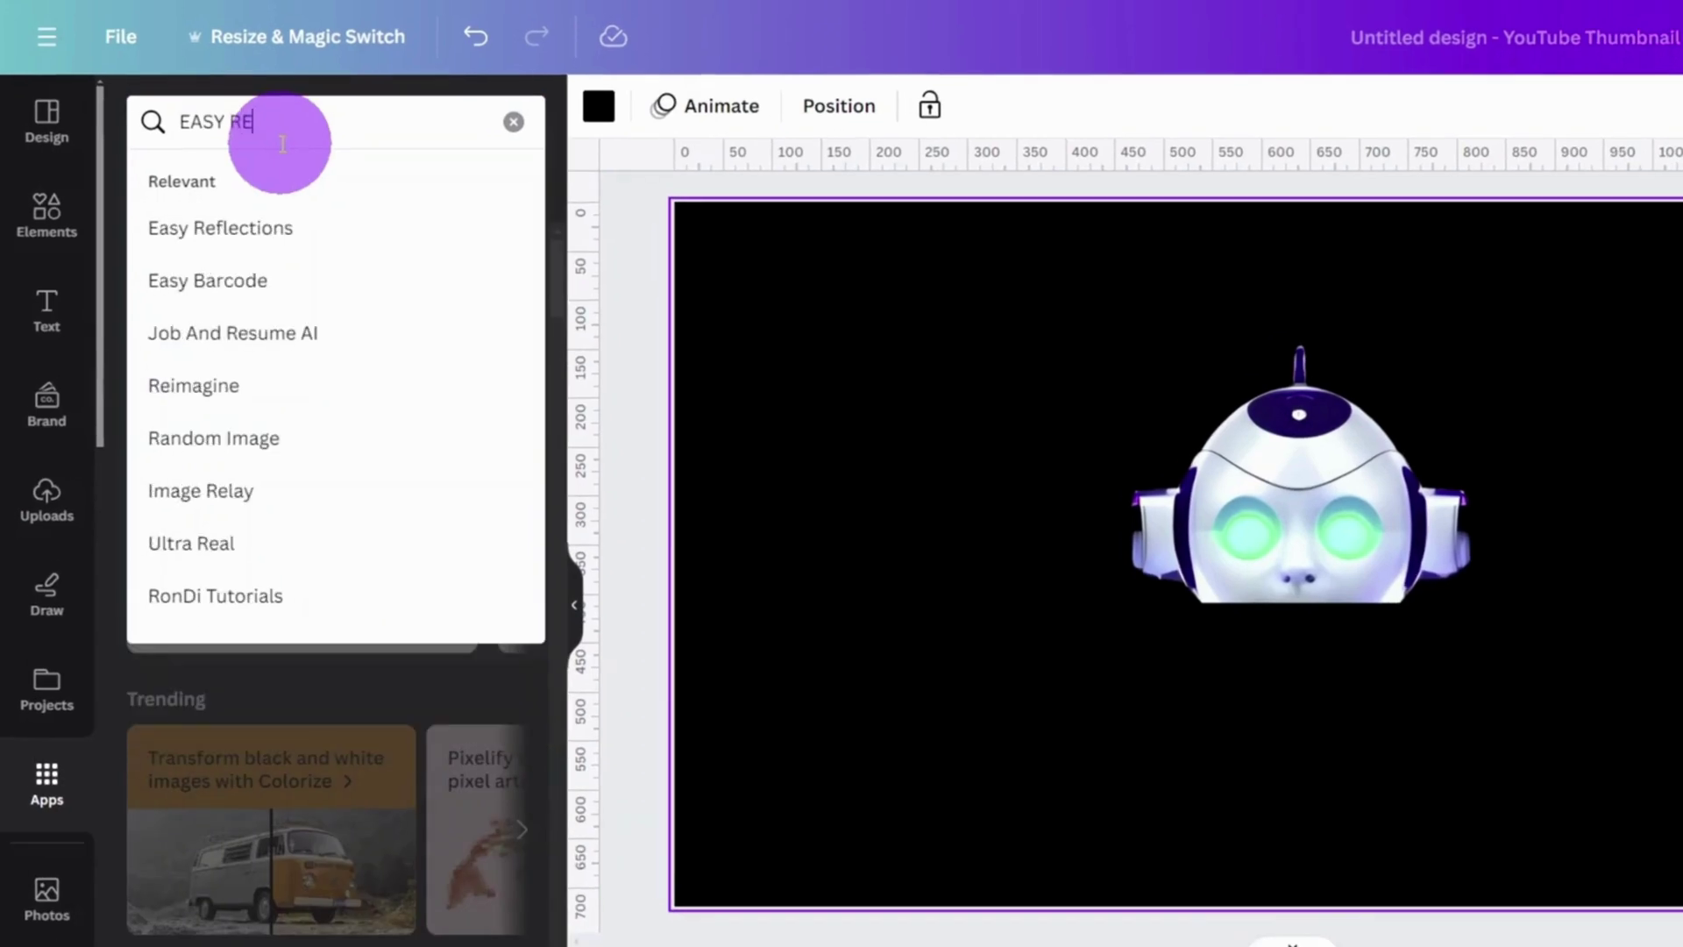
key("Return")
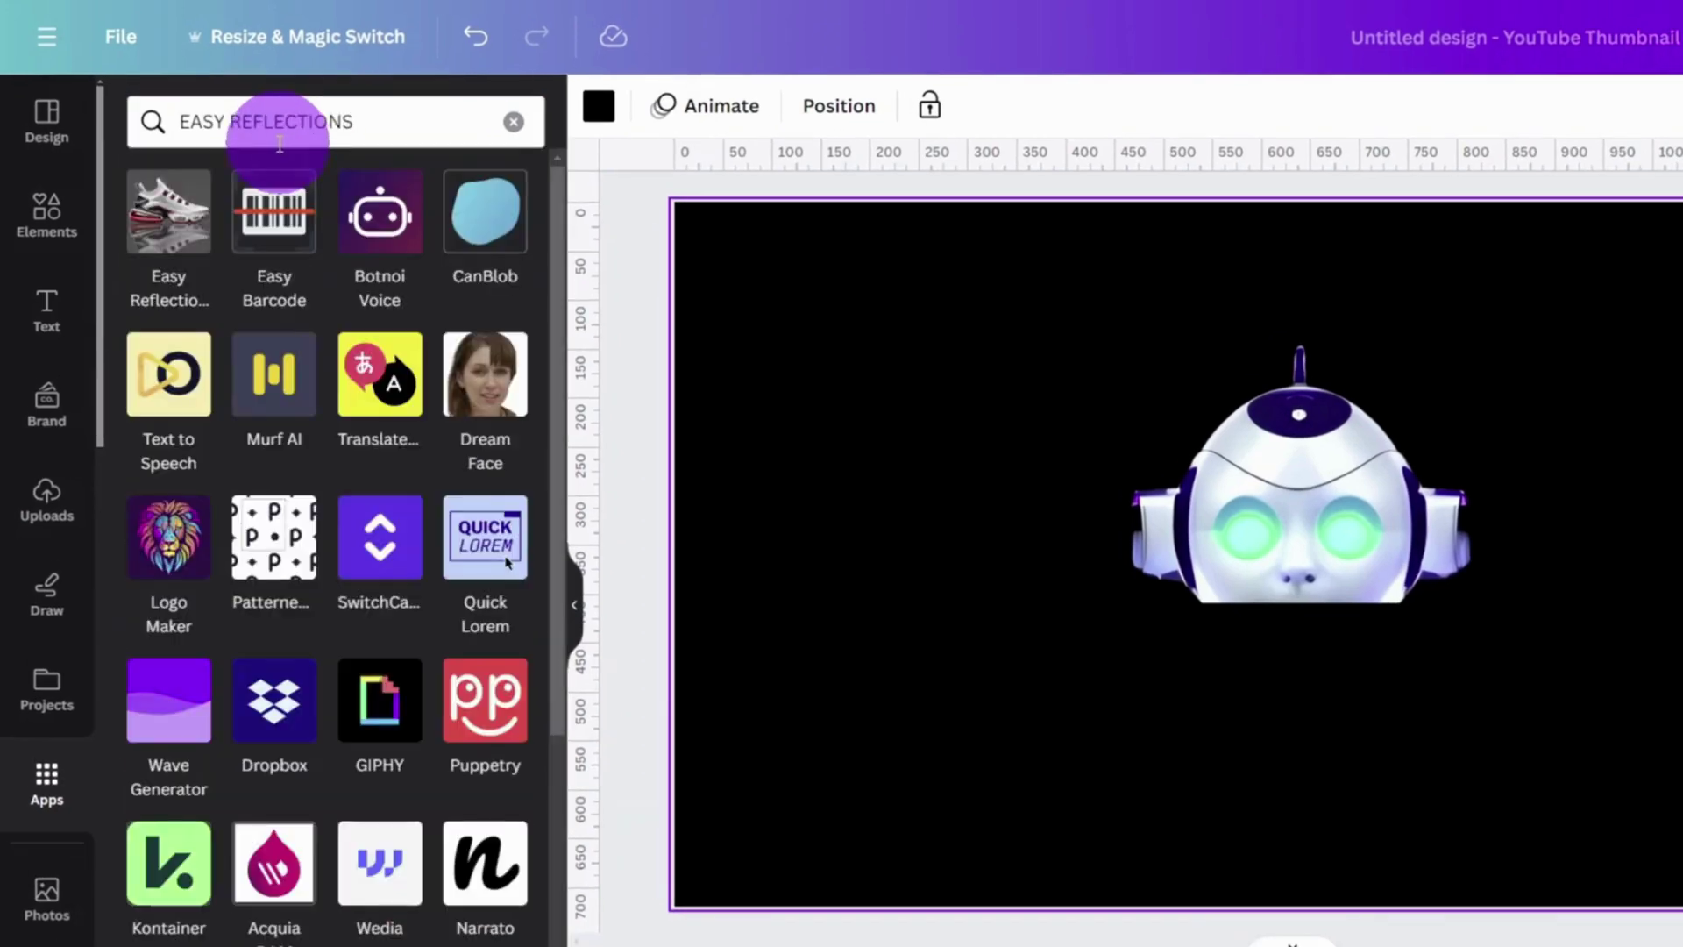
left_click(201, 211)
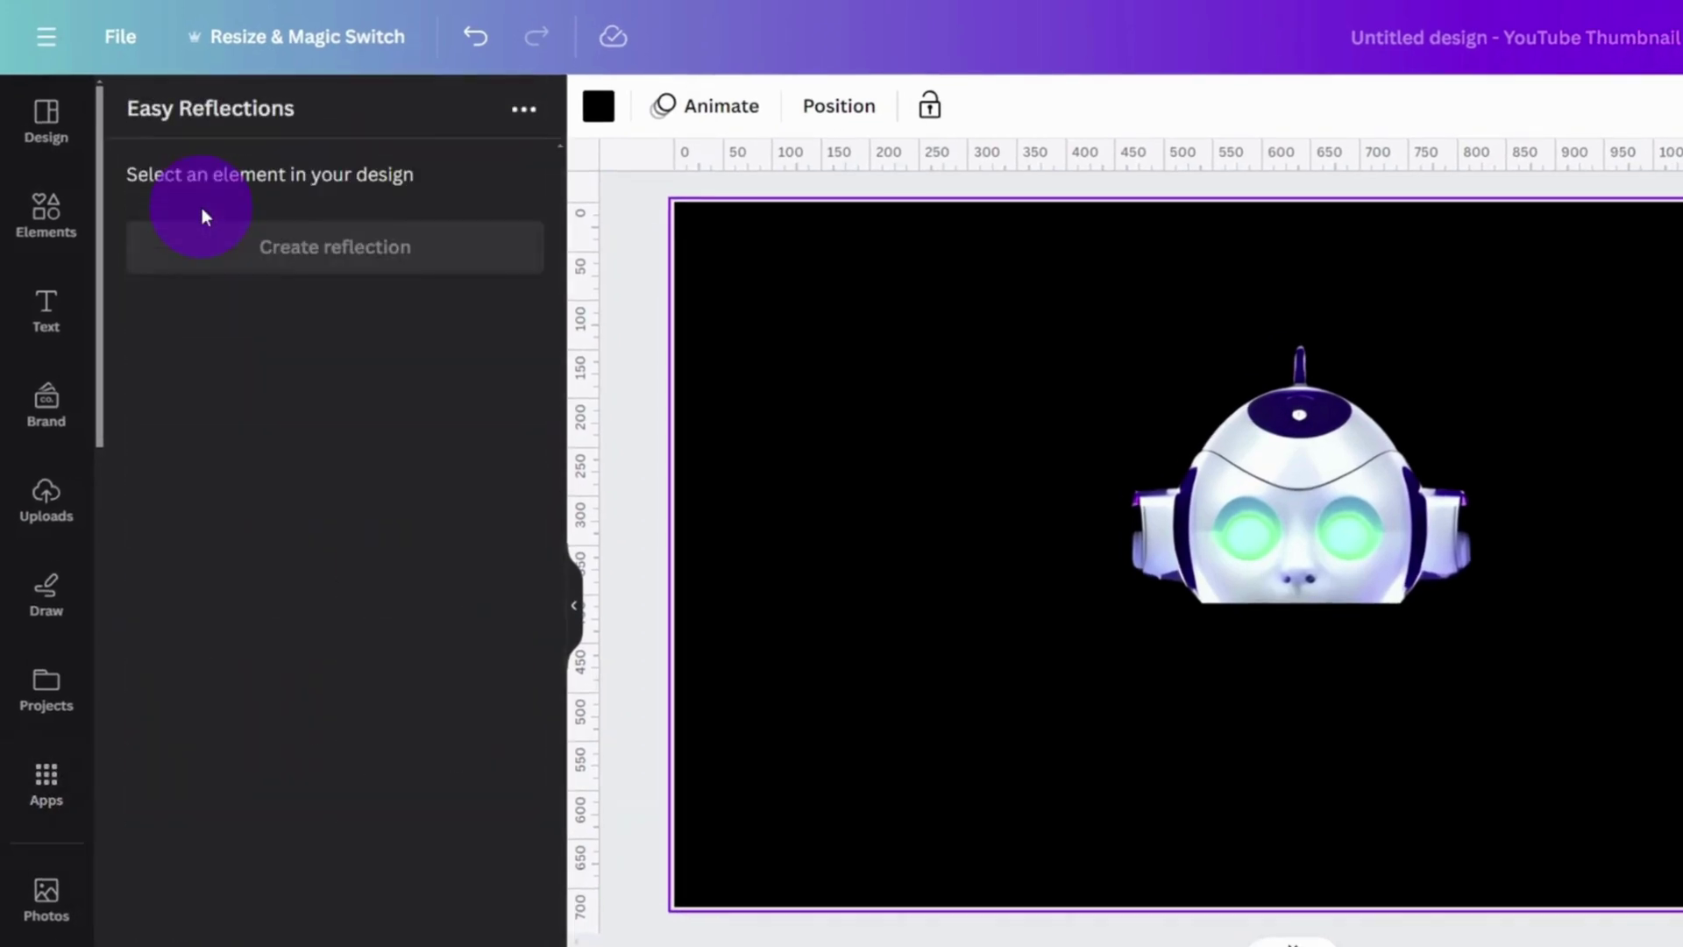
left_click(1347, 578)
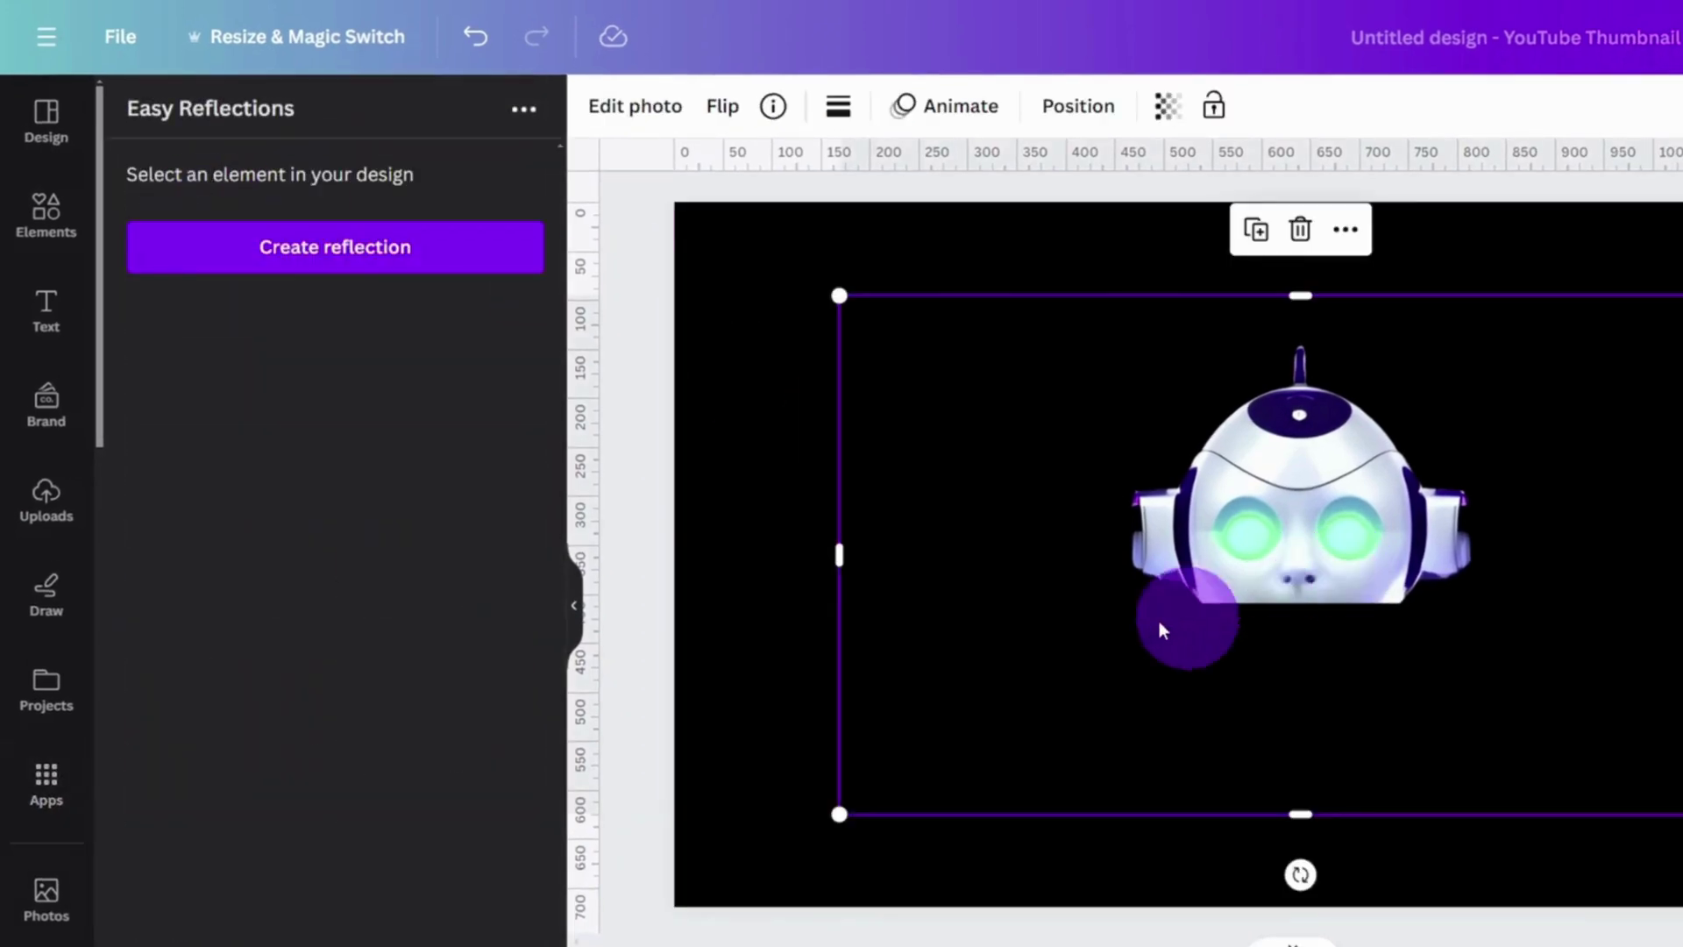
left_click(331, 254)
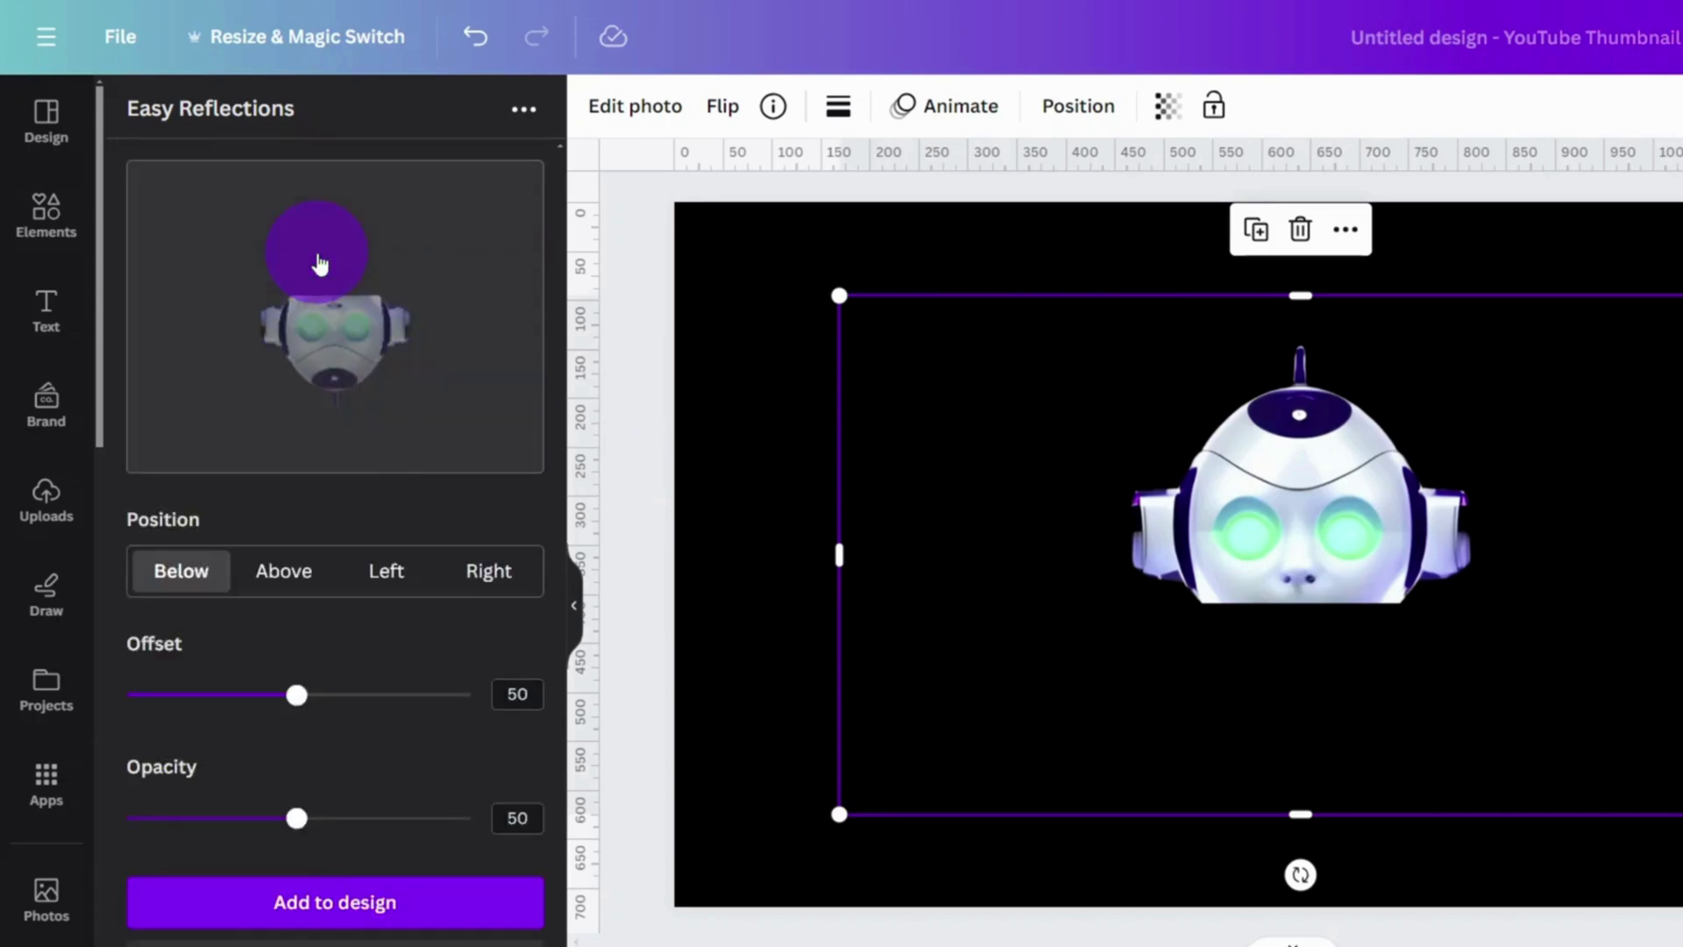
Set the reflection to Below, Offset 1, Opacity 100 and add it to the design
left_click(282, 580)
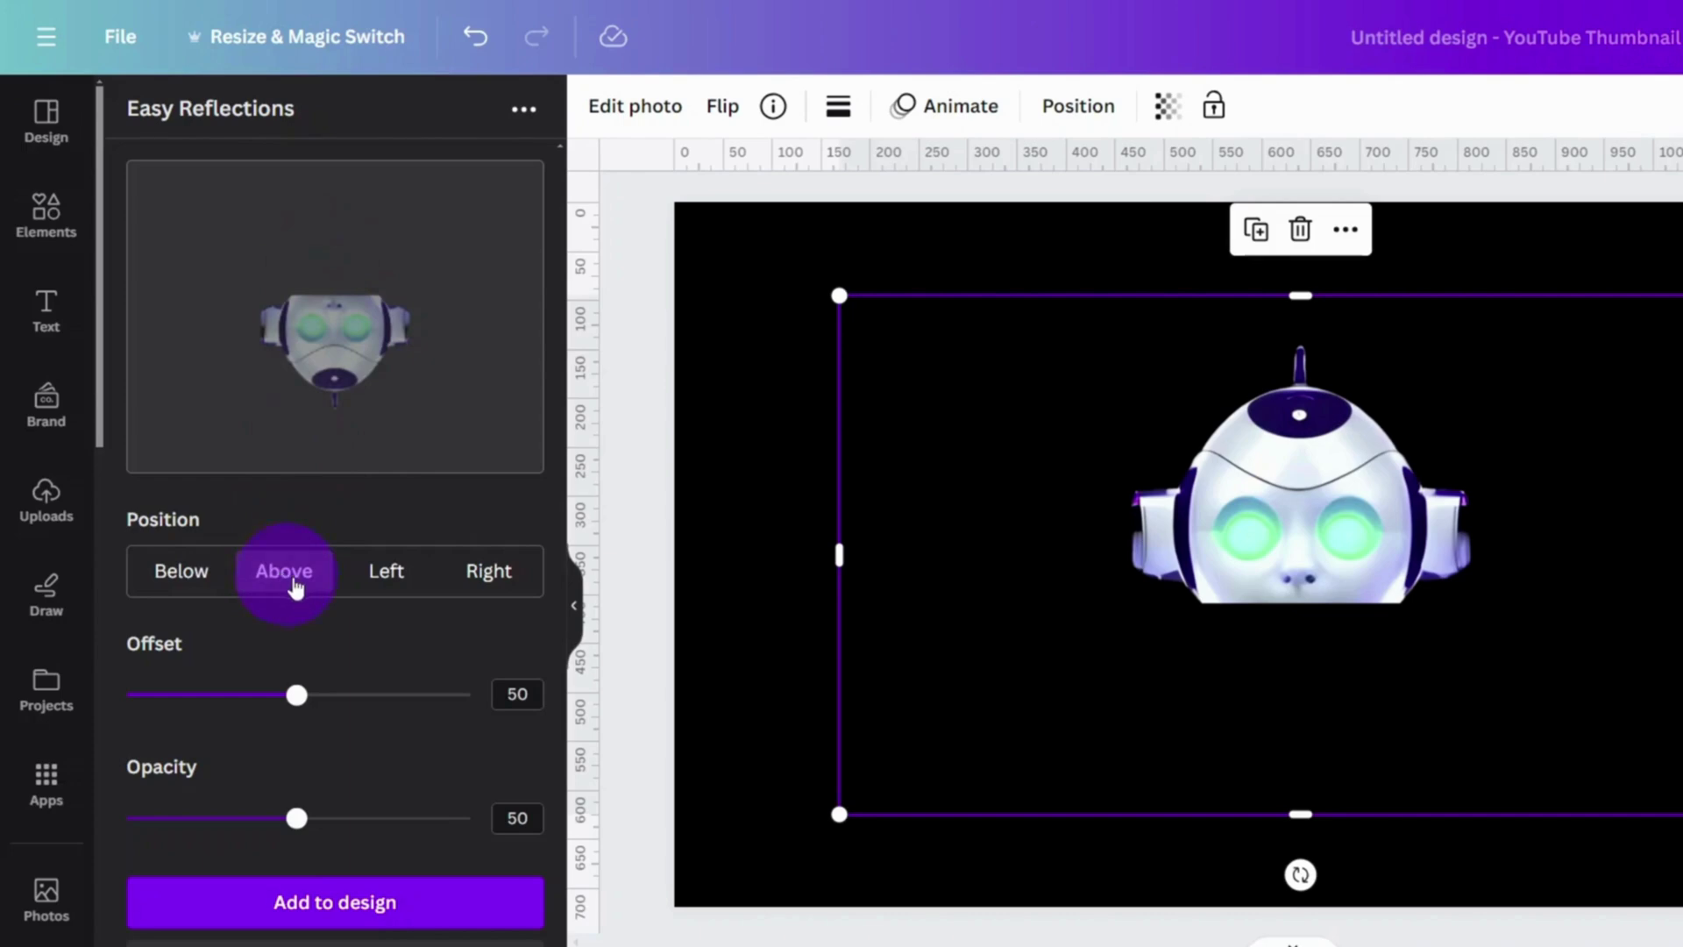
left_click(359, 580)
left_click(482, 583)
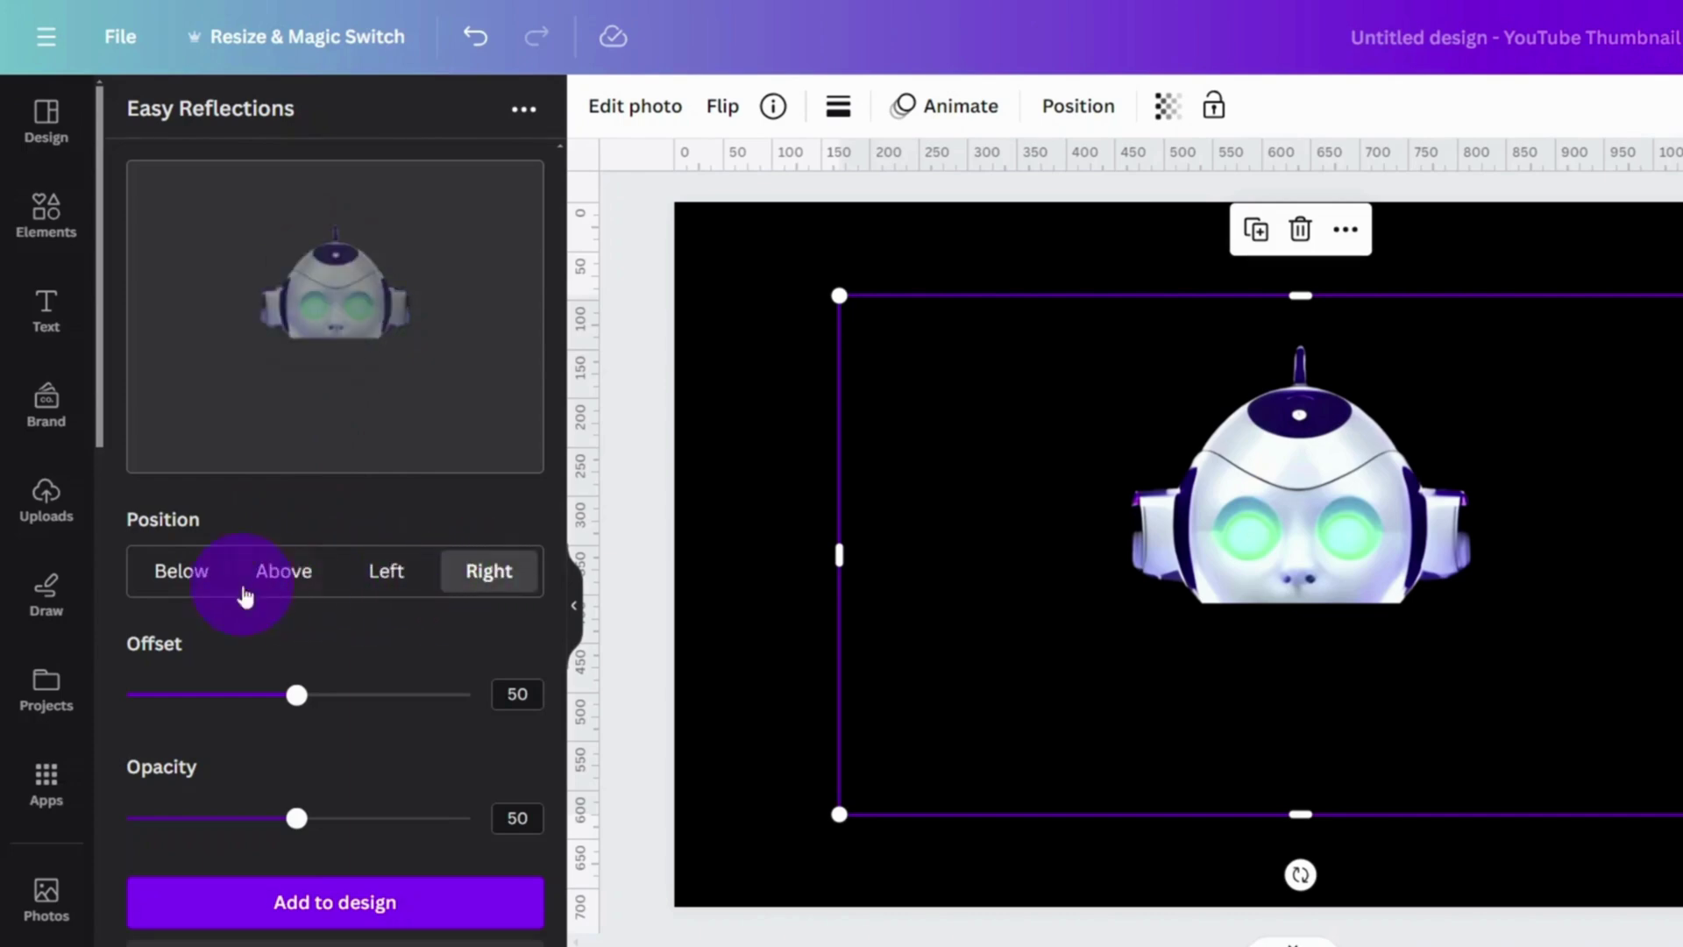
left_click(155, 573)
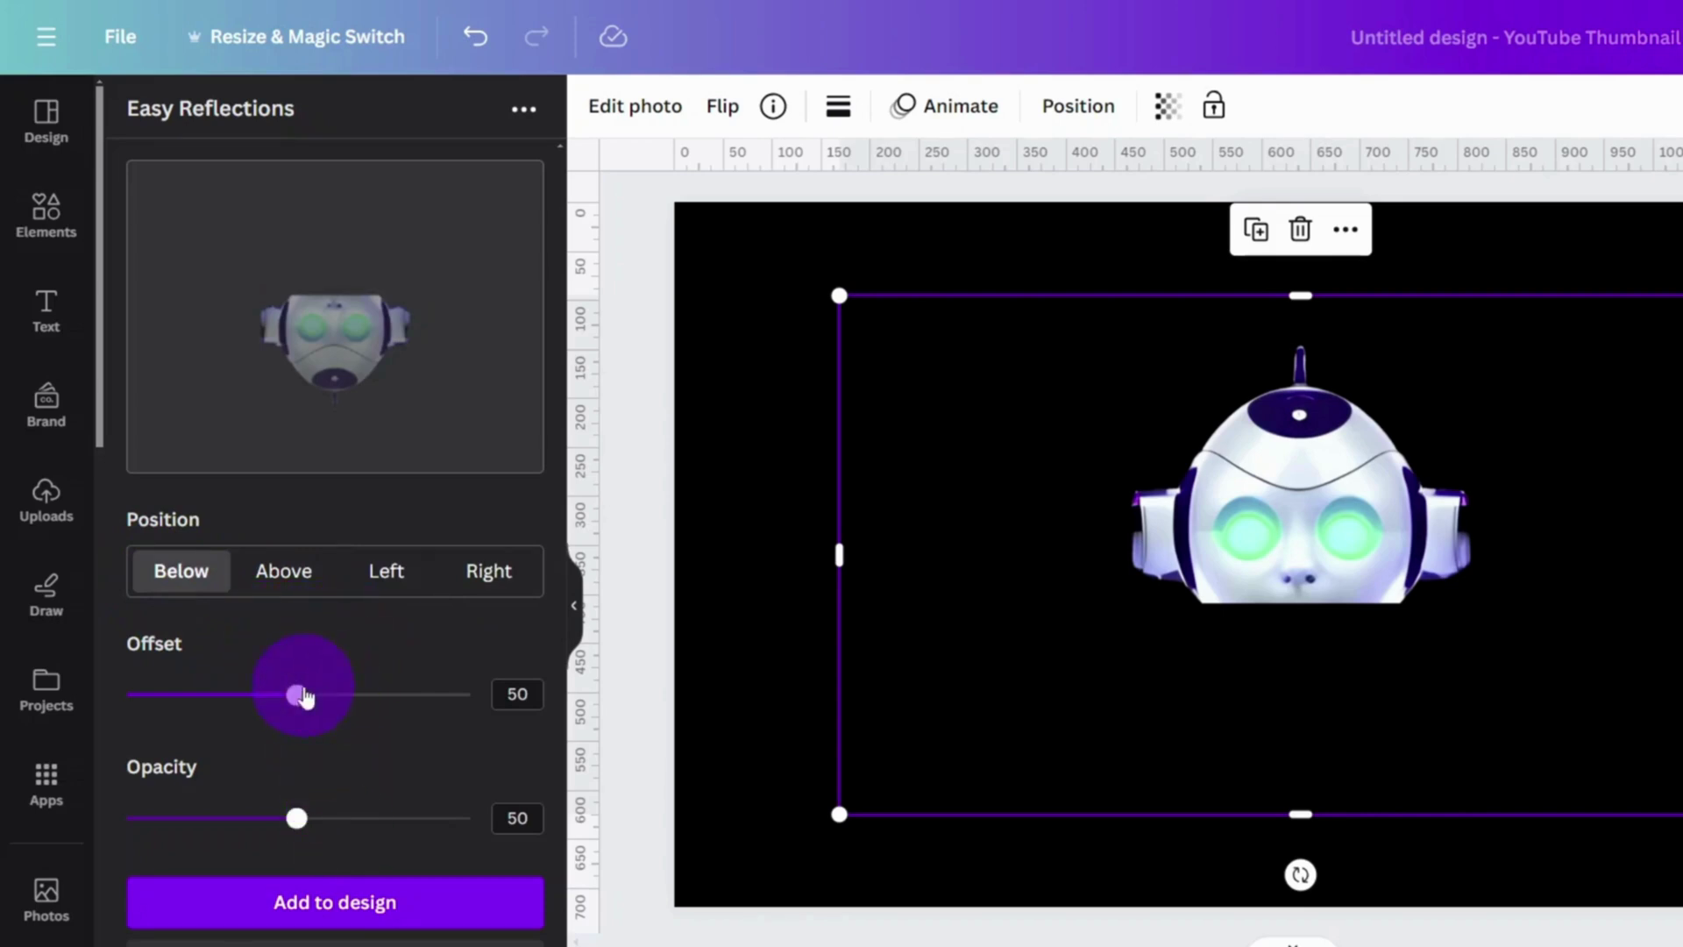
left_click_drag(237, 712, 91, 714)
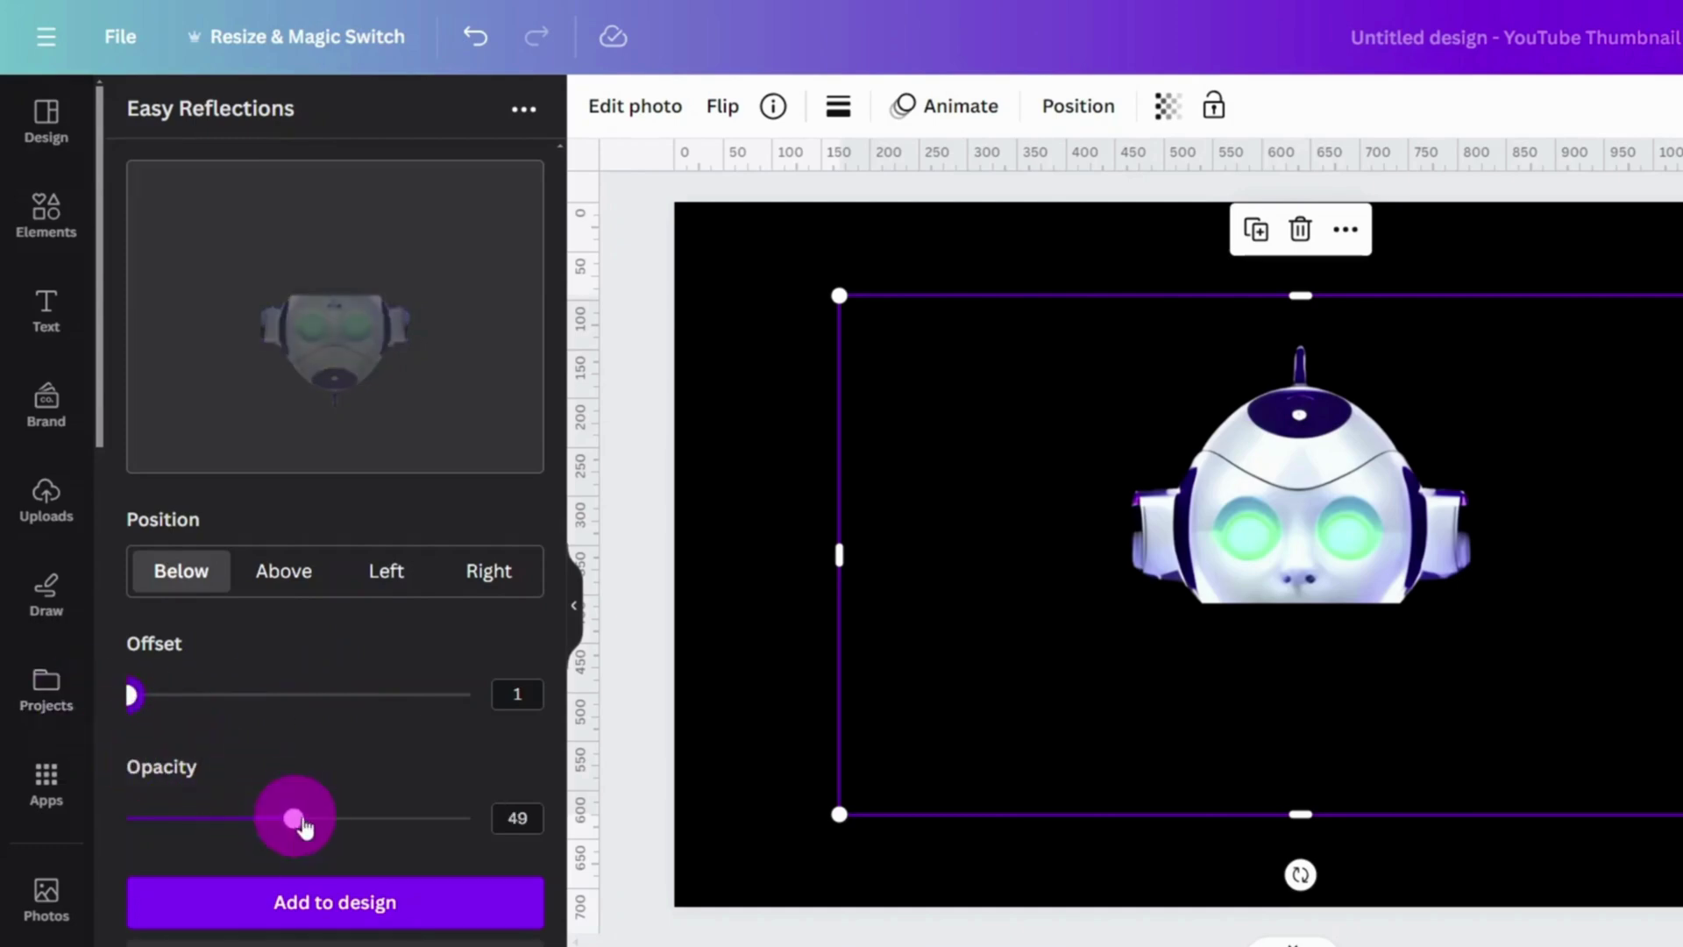
left_click_drag(320, 825, 521, 839)
left_click(504, 901)
Resize and position the reflection directly beneath the robot head
left_click(1335, 588)
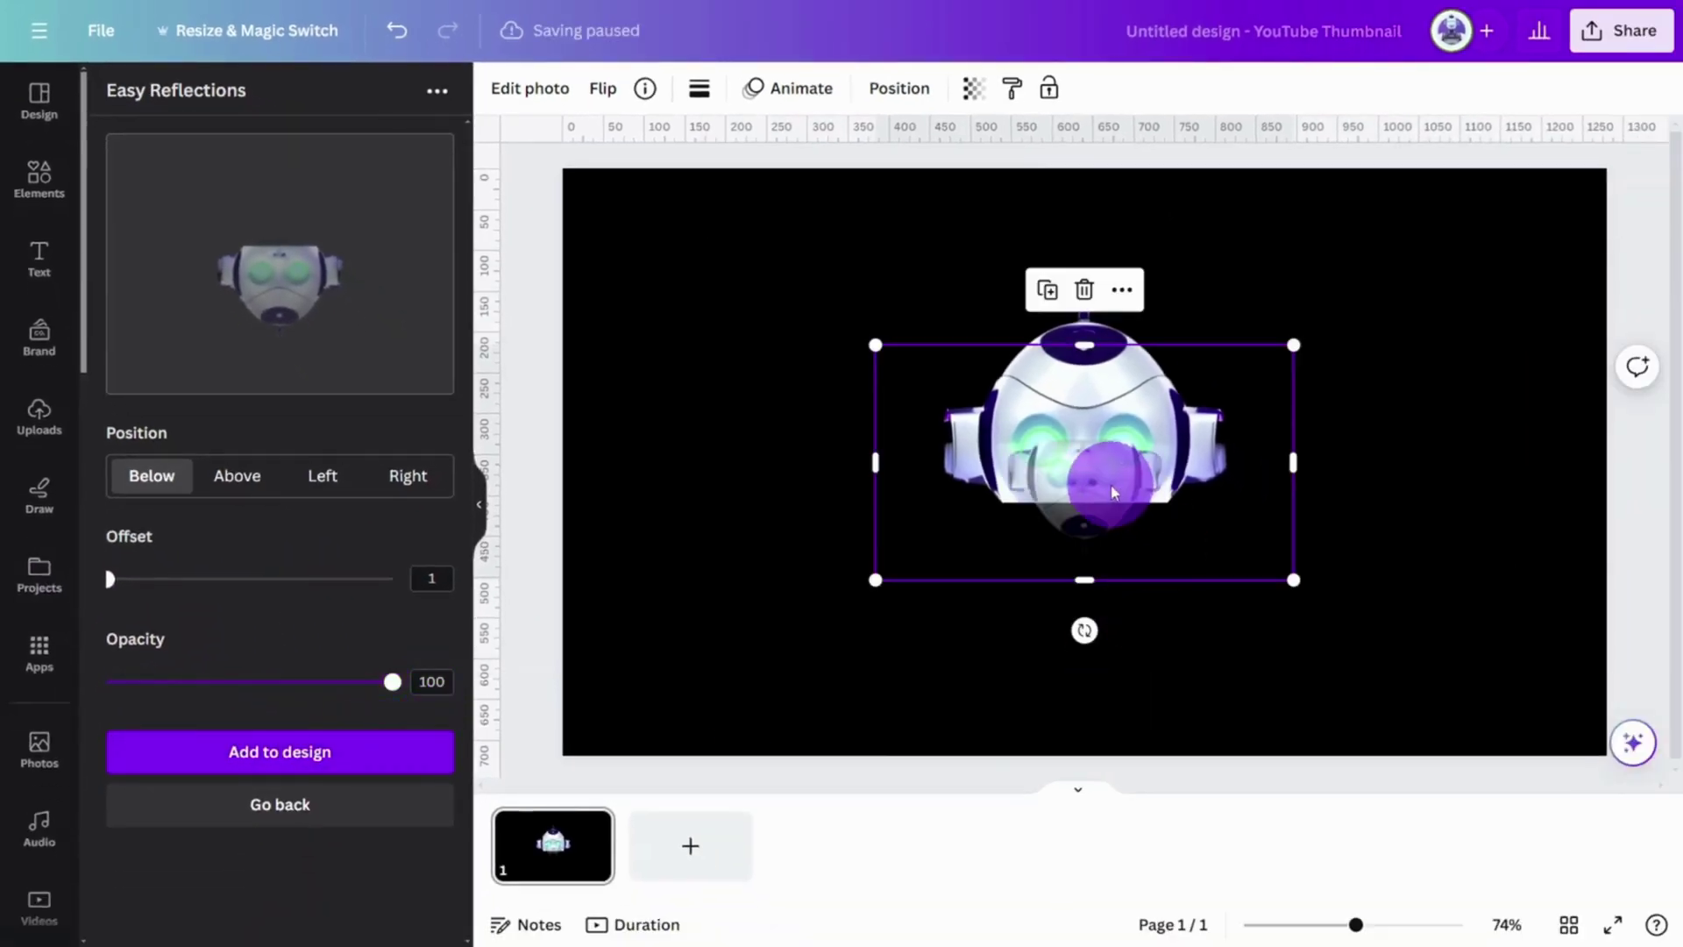
left_click_drag(1111, 491, 1106, 653)
left_click_drag(1296, 515, 1453, 420)
left_click_drag(1170, 582, 1127, 544)
left_click_drag(1450, 342, 1461, 338)
left_click_drag(1142, 555, 1142, 556)
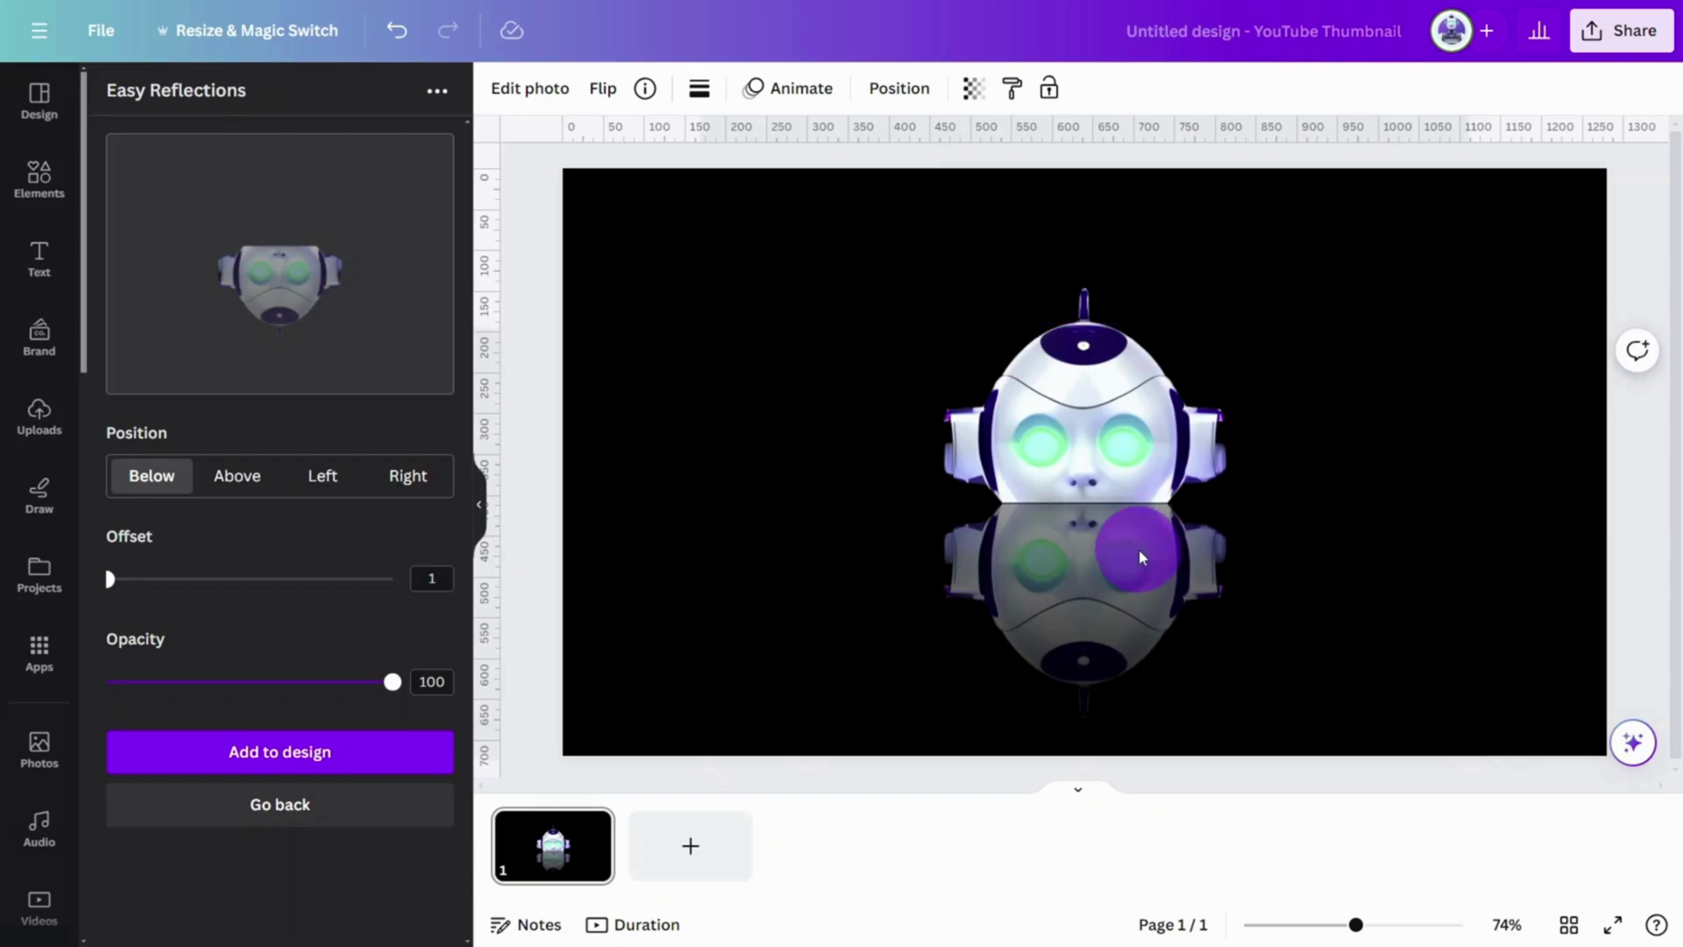
left_click(1548, 432)
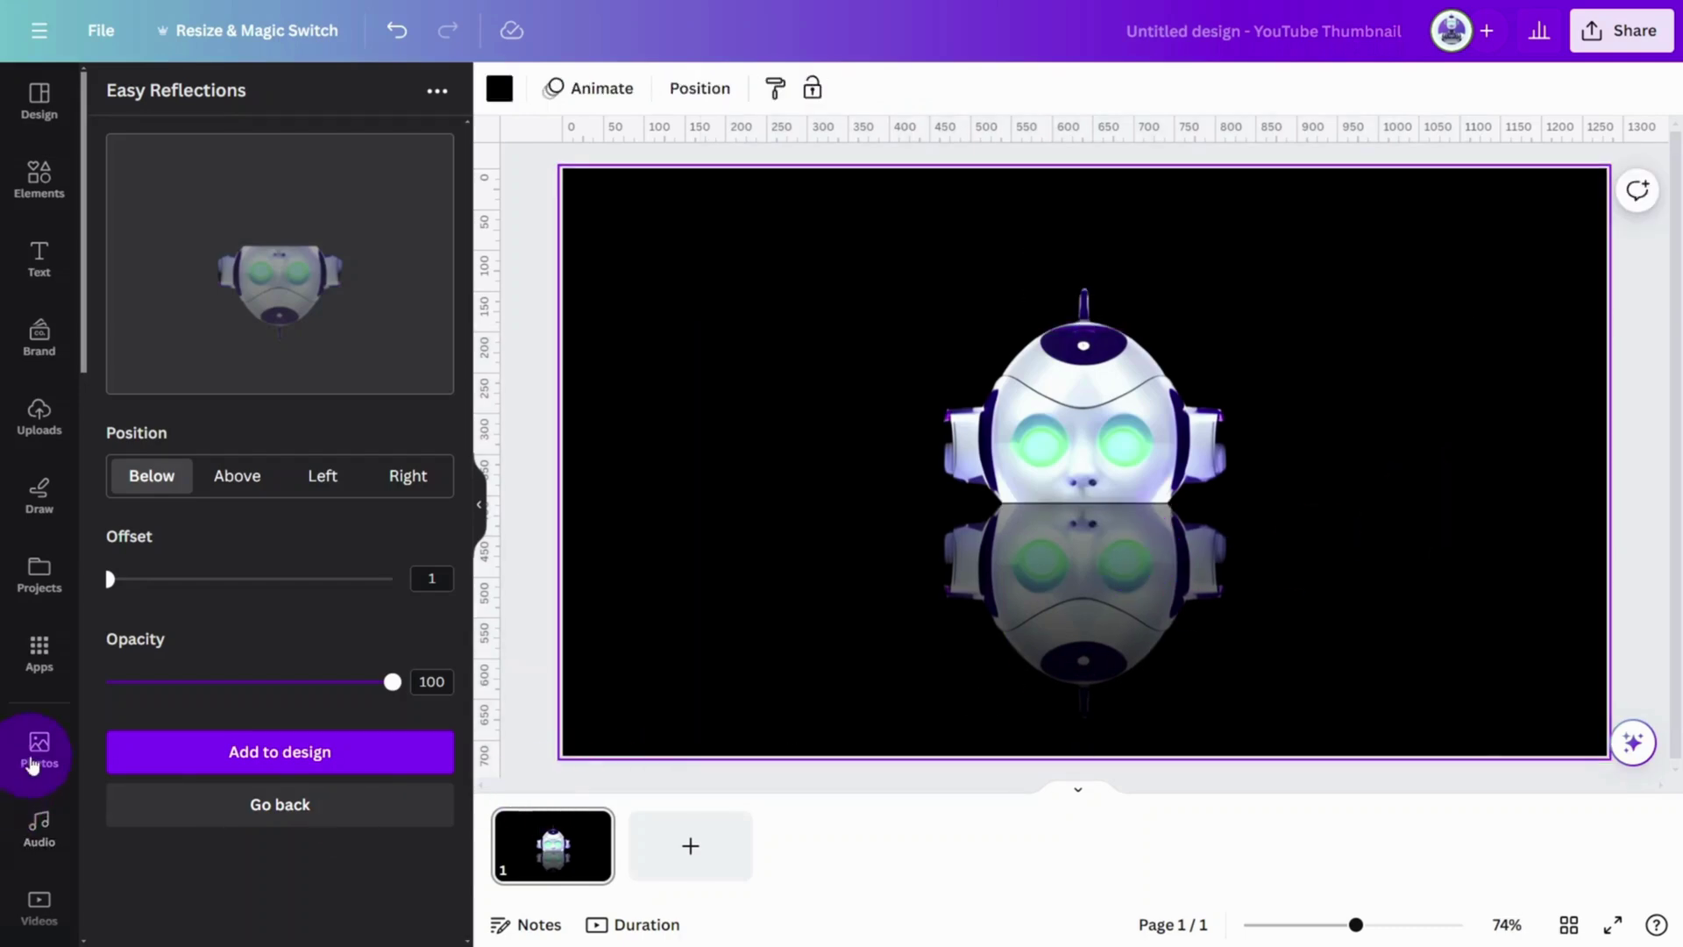
Add a purple 'NIGHT SKY WITH STARS' photo and stretch it across the page
left_click(32, 765)
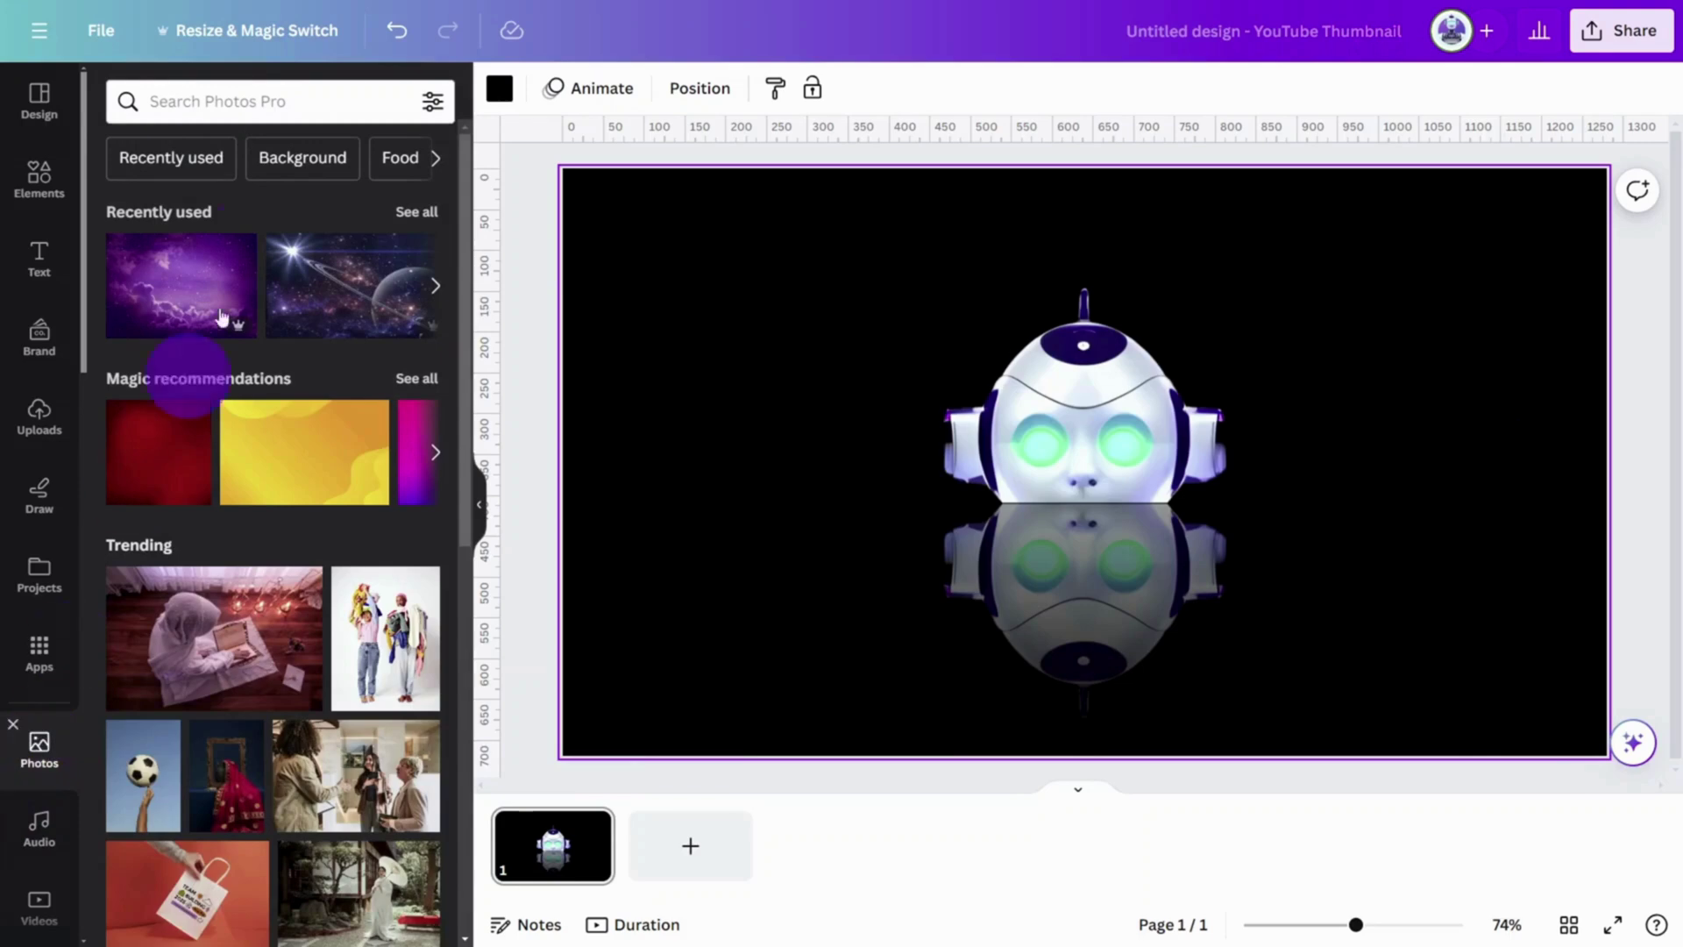
left_click(274, 102)
type("NIGHT ")
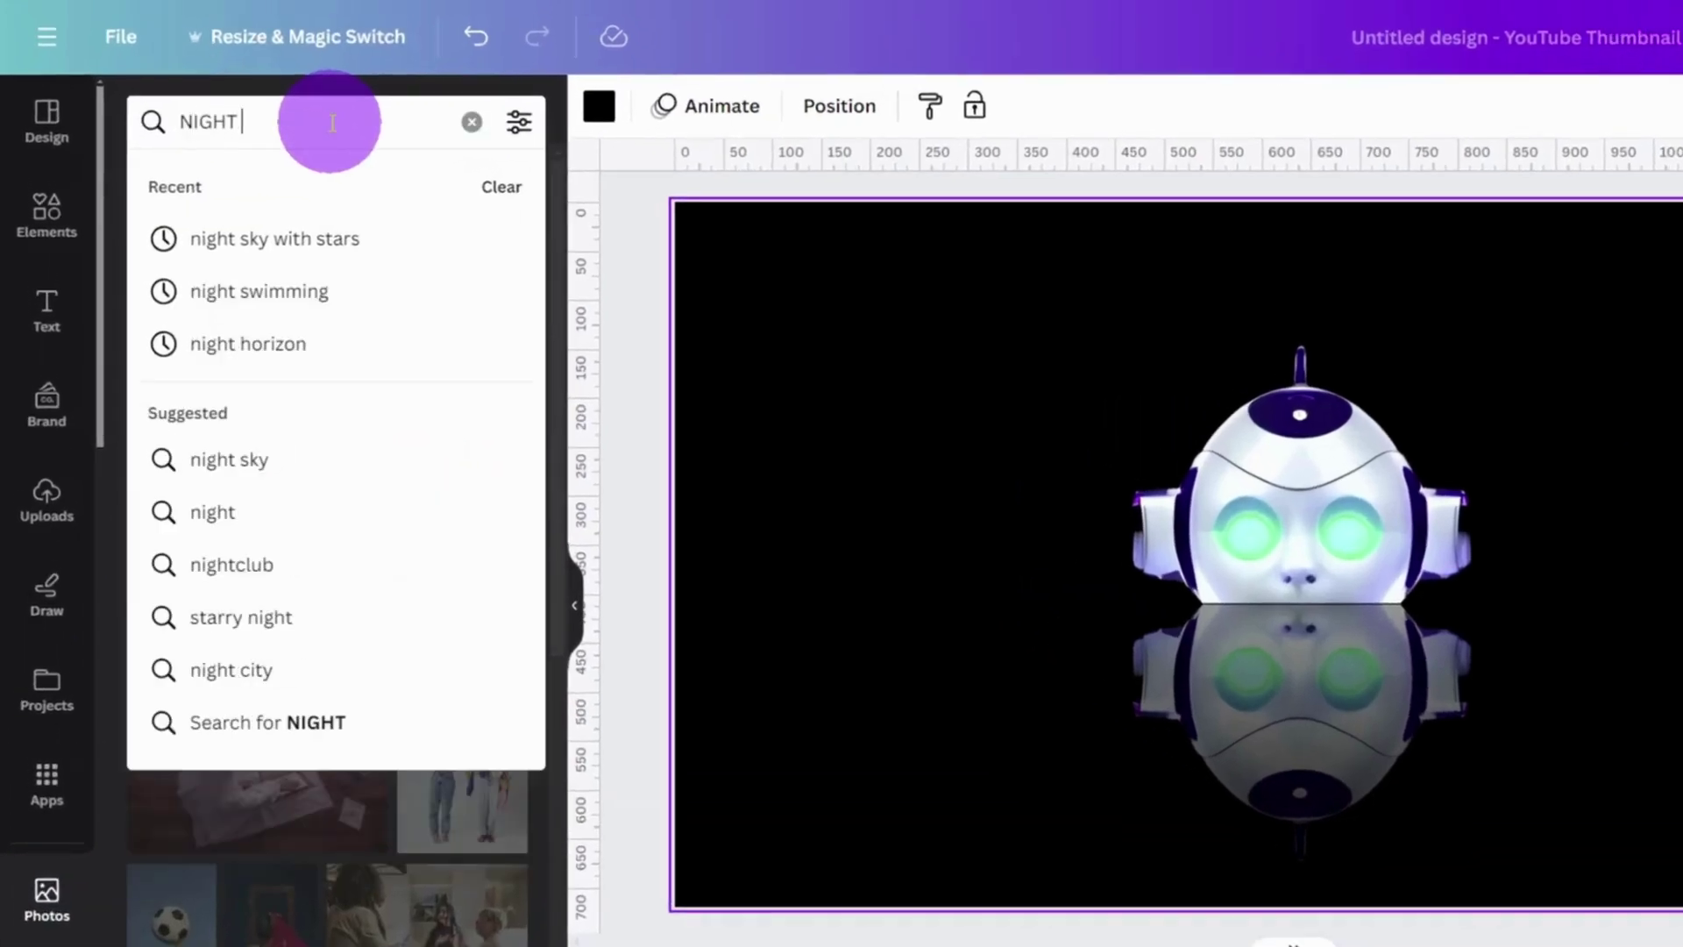
type("SKY WITH STARS")
key("Return")
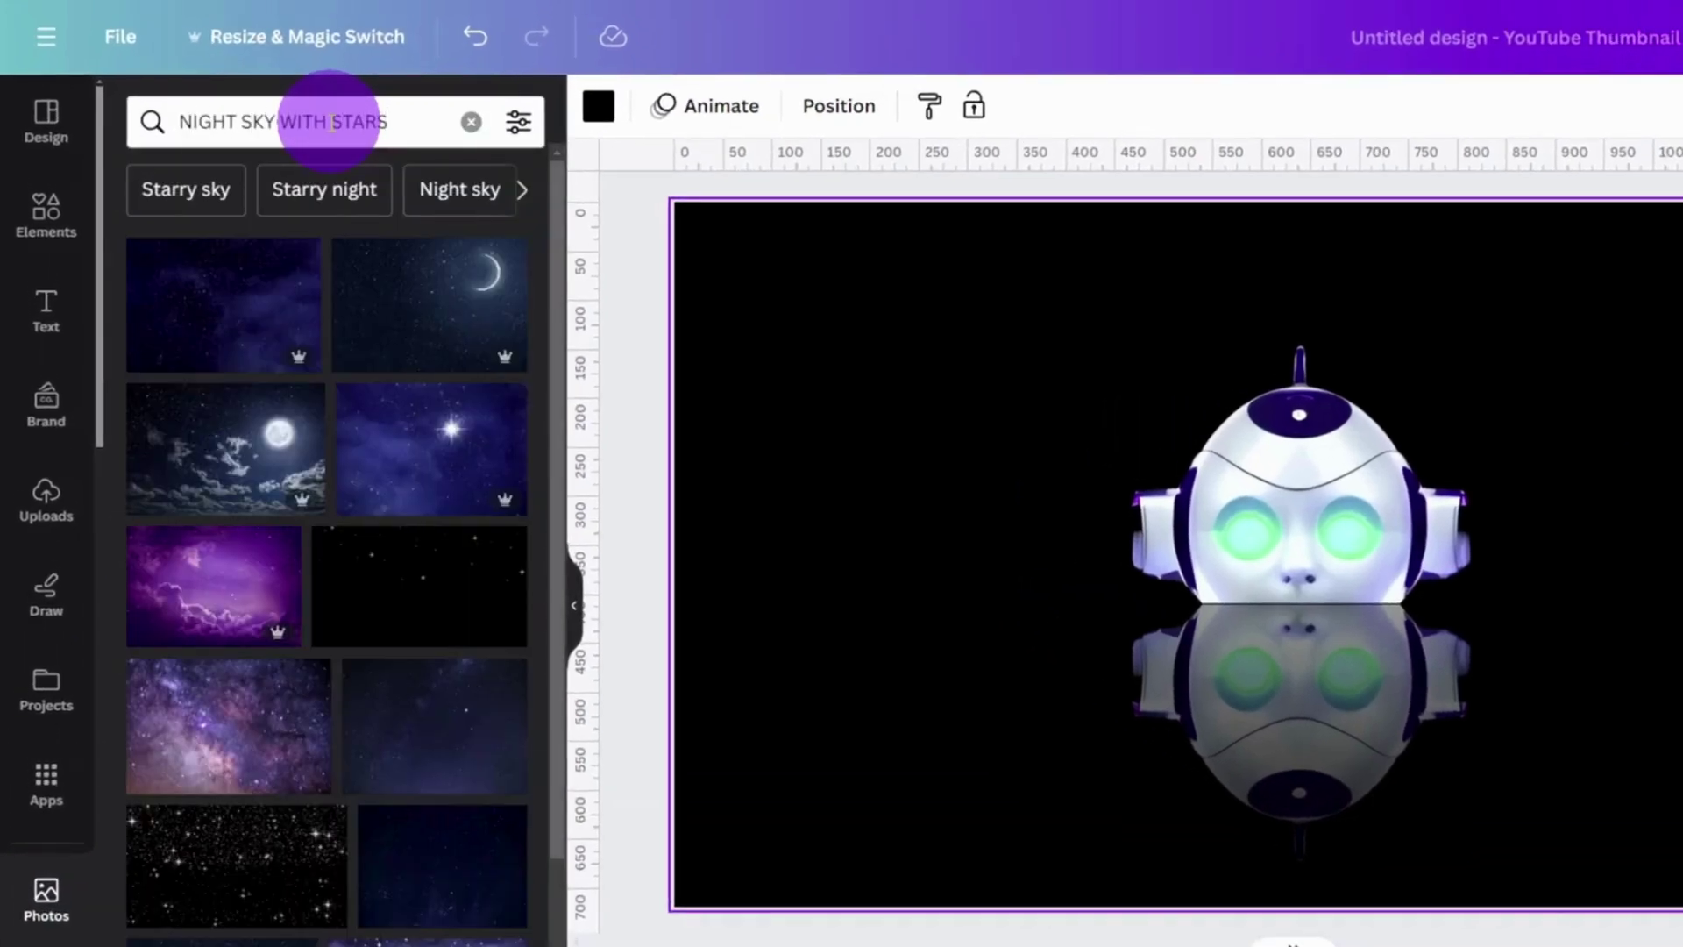
left_click(214, 563)
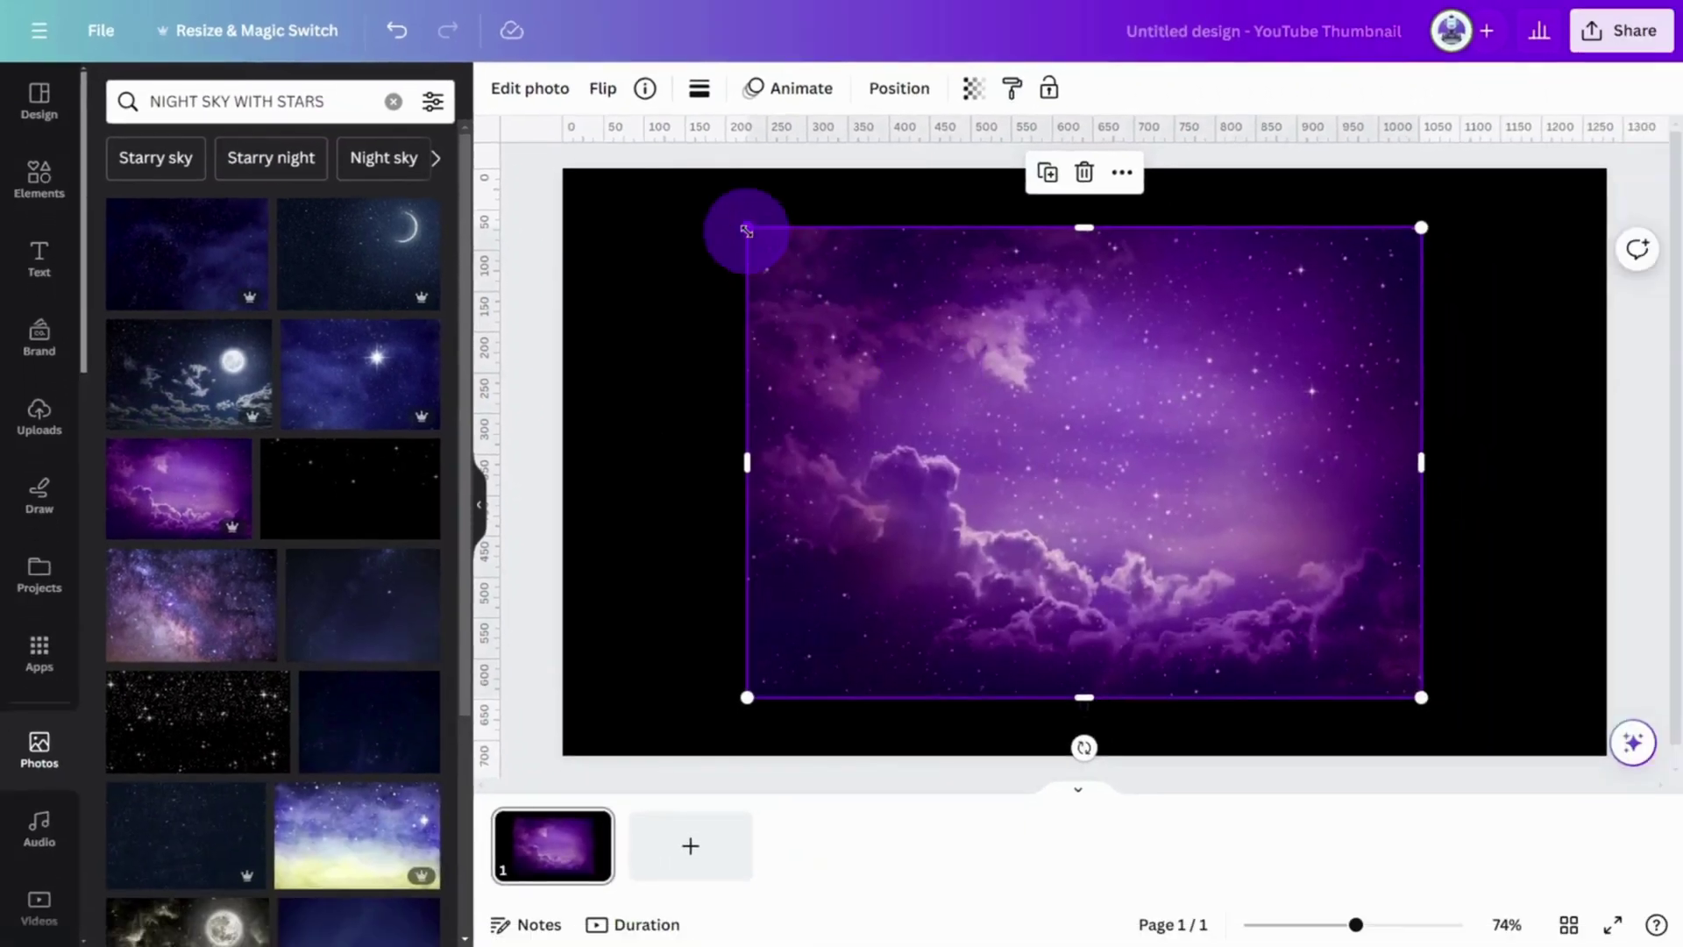
left_click_drag(747, 230, 517, 180)
left_click_drag(1420, 697, 1385, 380)
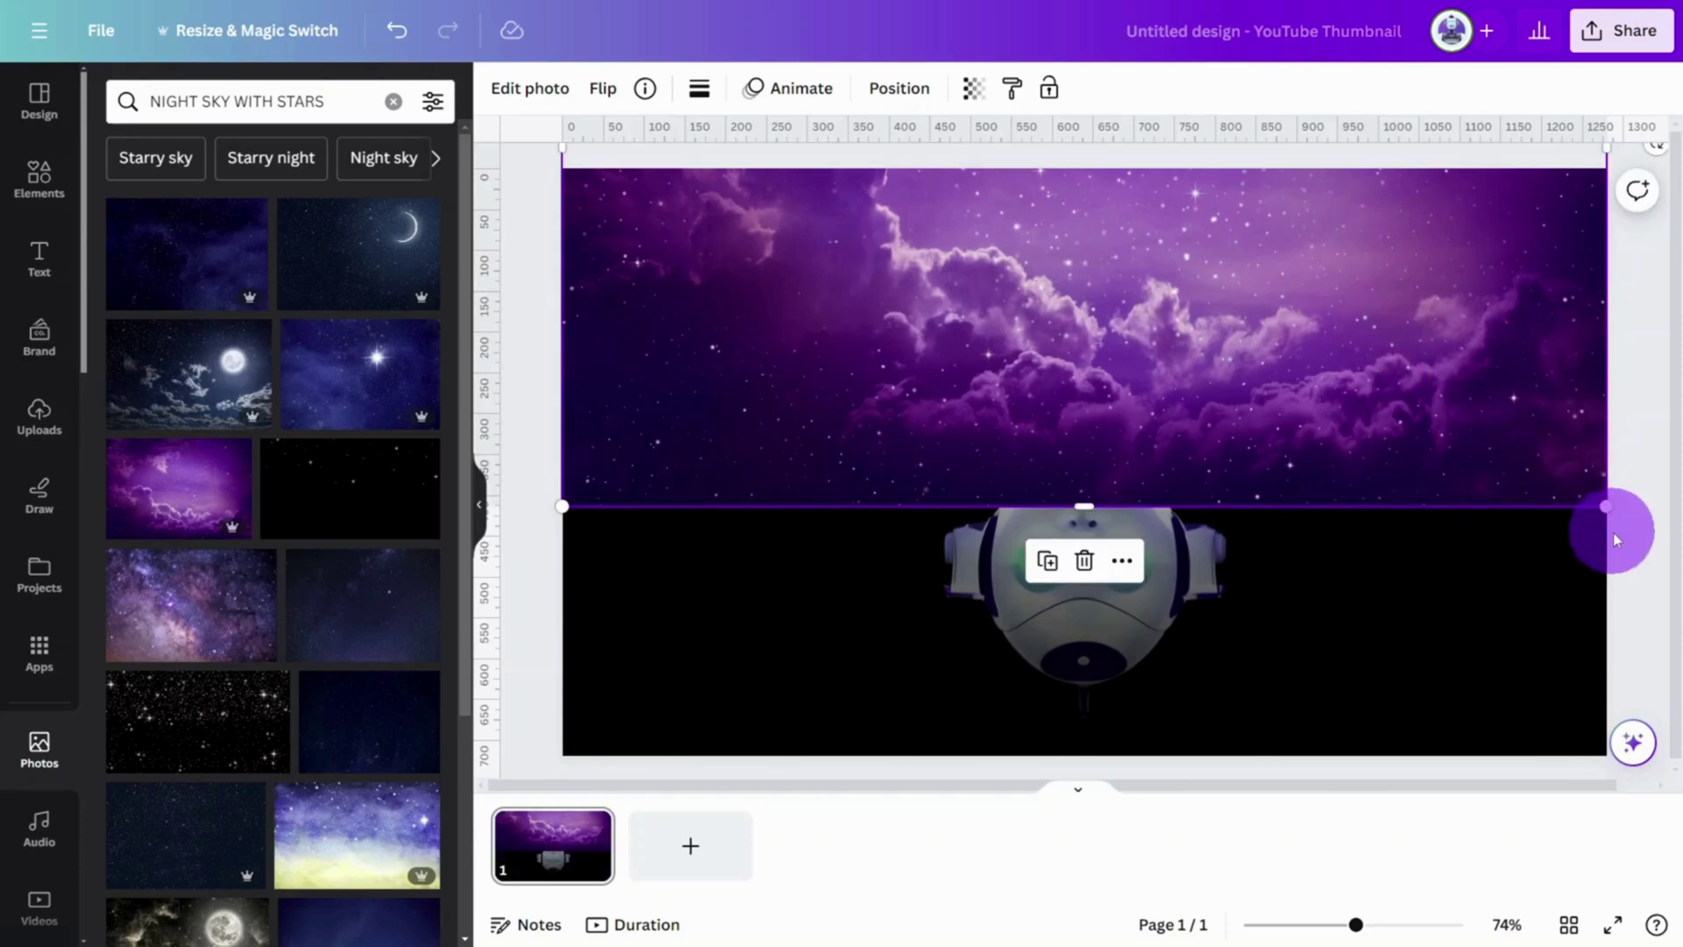
left_click_drag(1533, 458, 1525, 443)
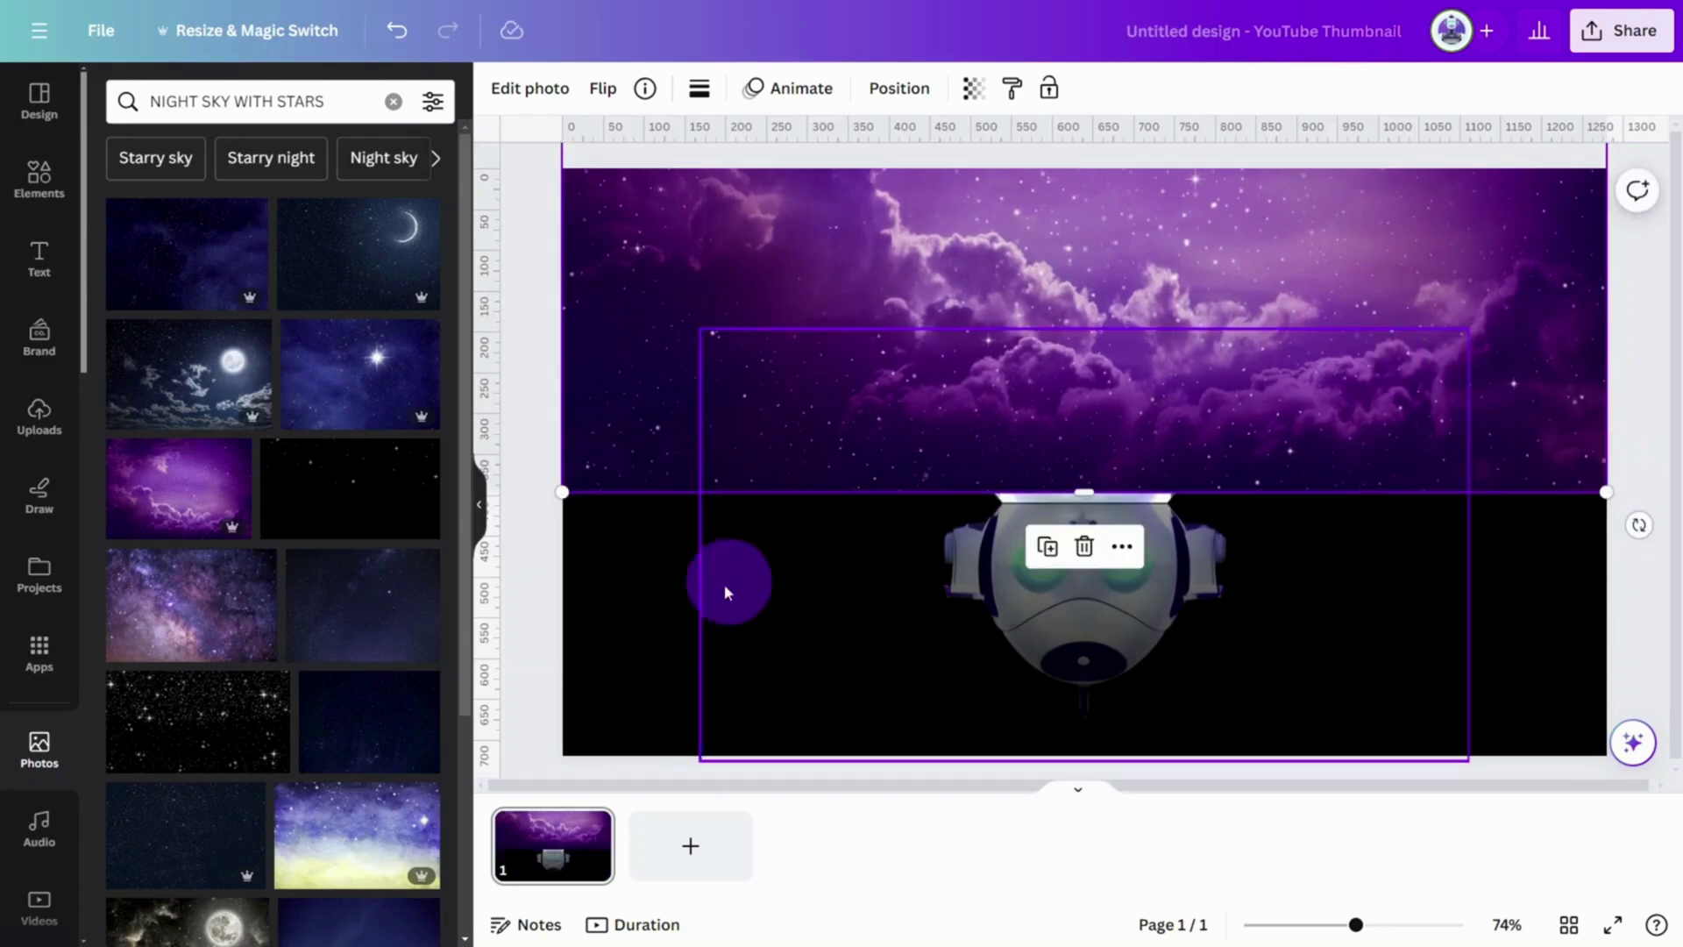
Create an Easy Reflections copy of the sky with Offset 1 over the lower half
left_click(49, 658)
left_click(129, 204)
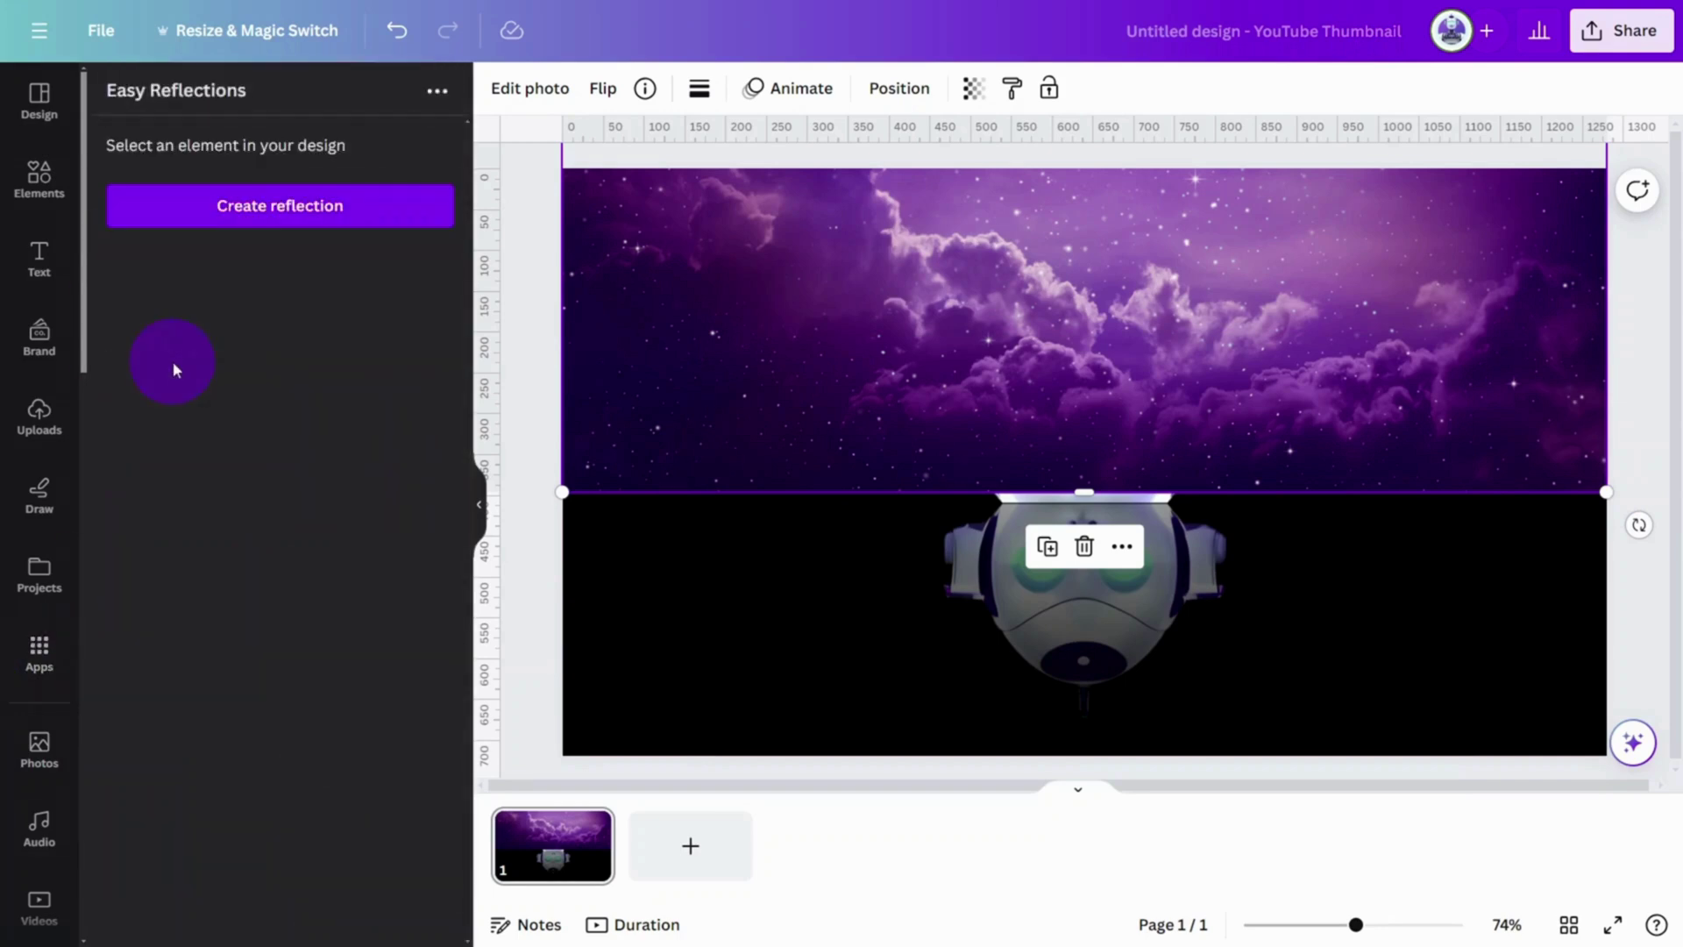
left_click(223, 206)
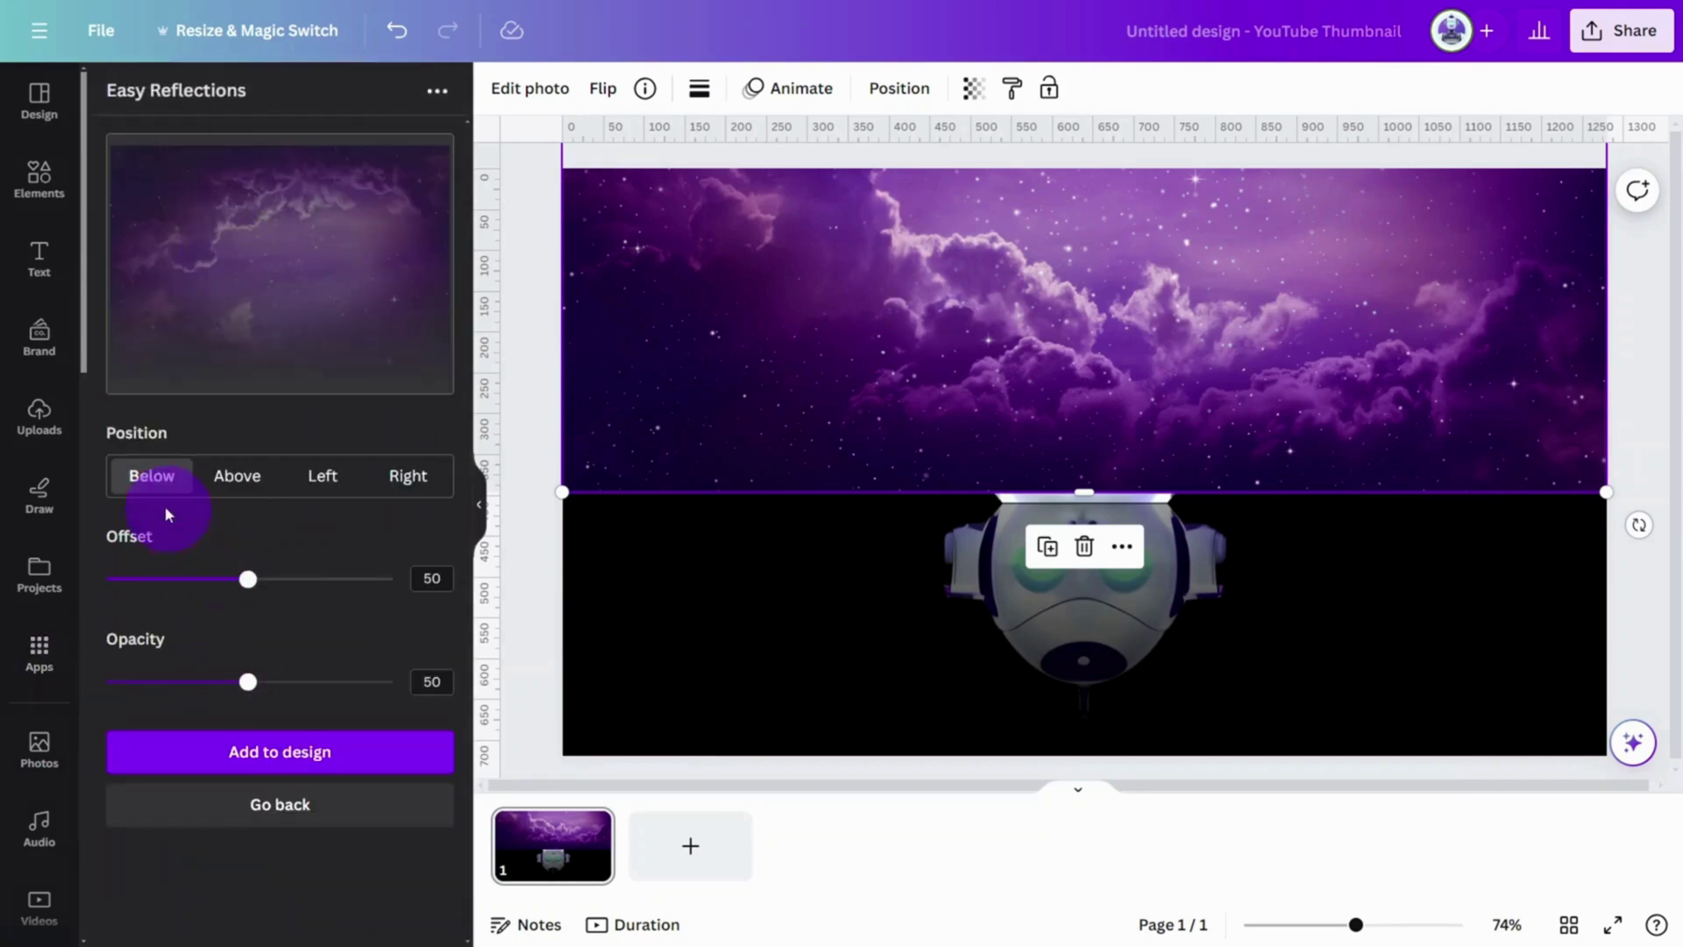
left_click_drag(248, 578, 95, 580)
left_click(263, 751)
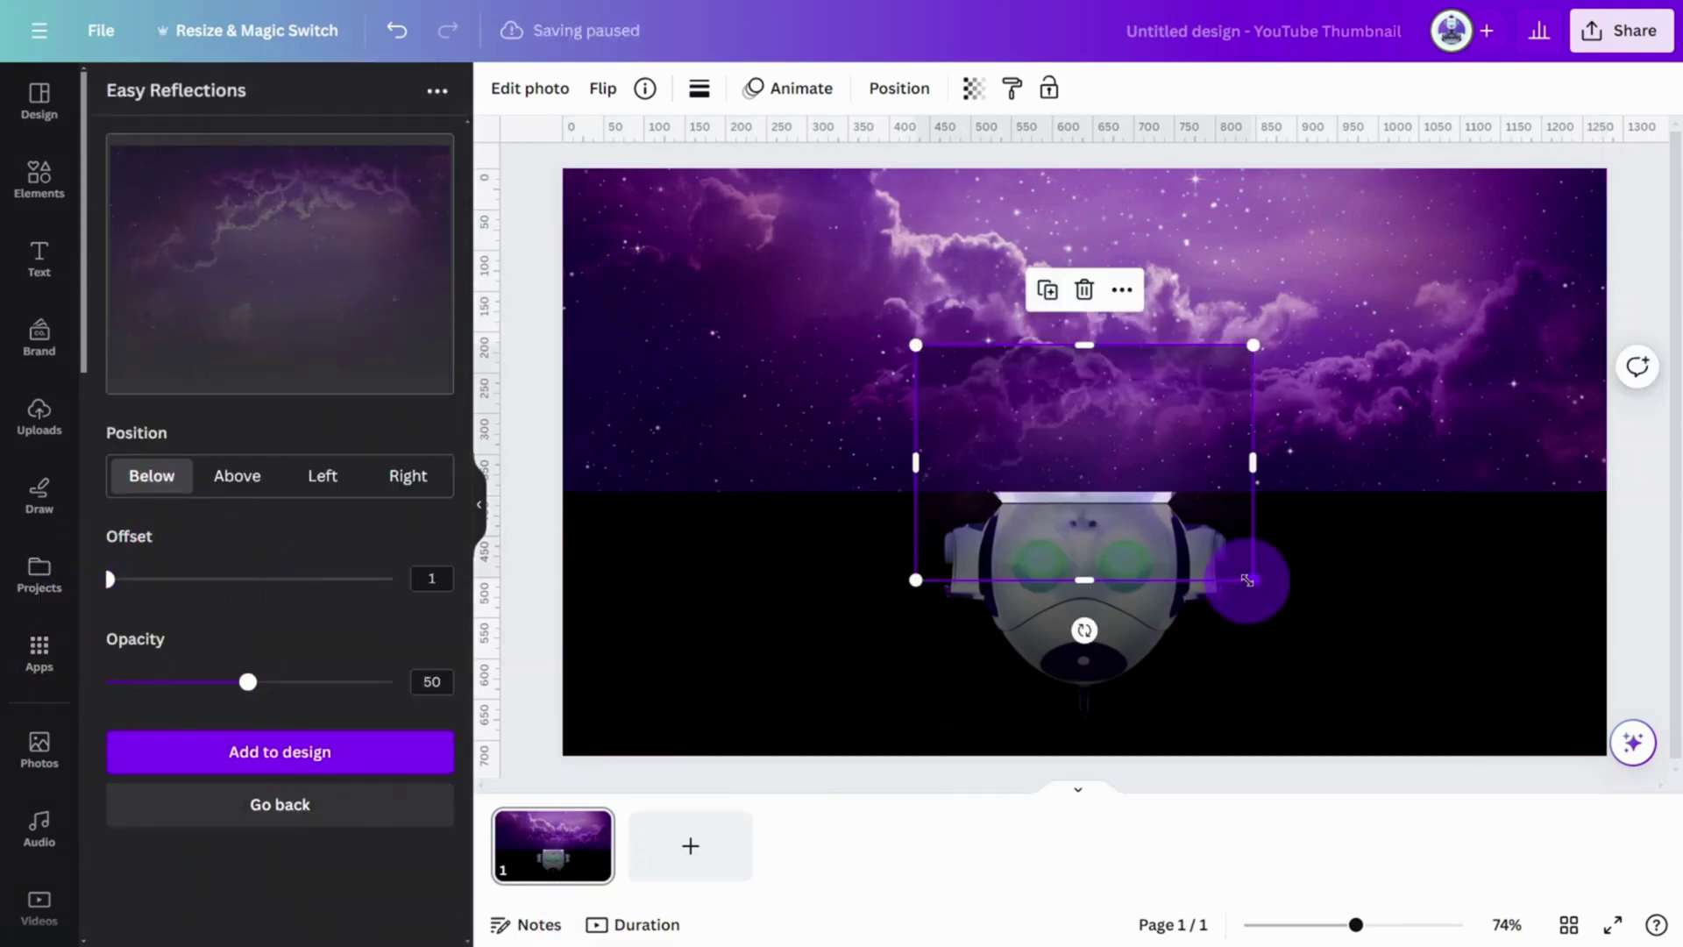
left_click_drag(1243, 578, 1615, 797)
left_click_drag(1390, 301, 1388, 703)
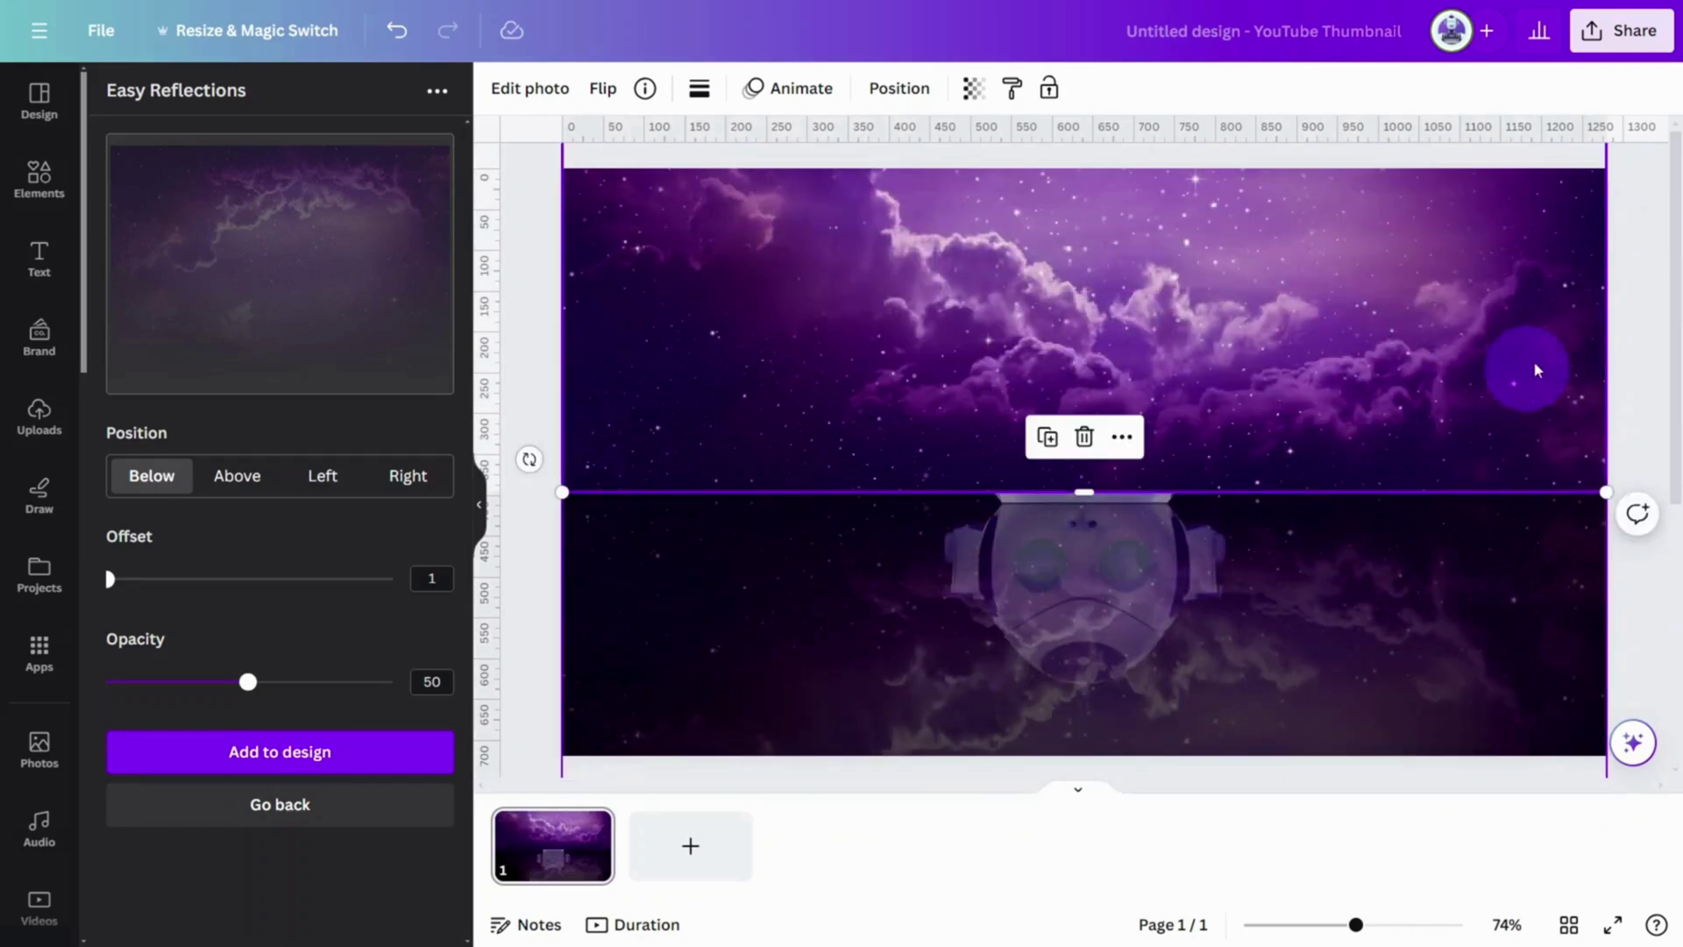
Send the sky photo and its reflection to the back, behind the robot
left_click_drag(1630, 298, 1512, 526)
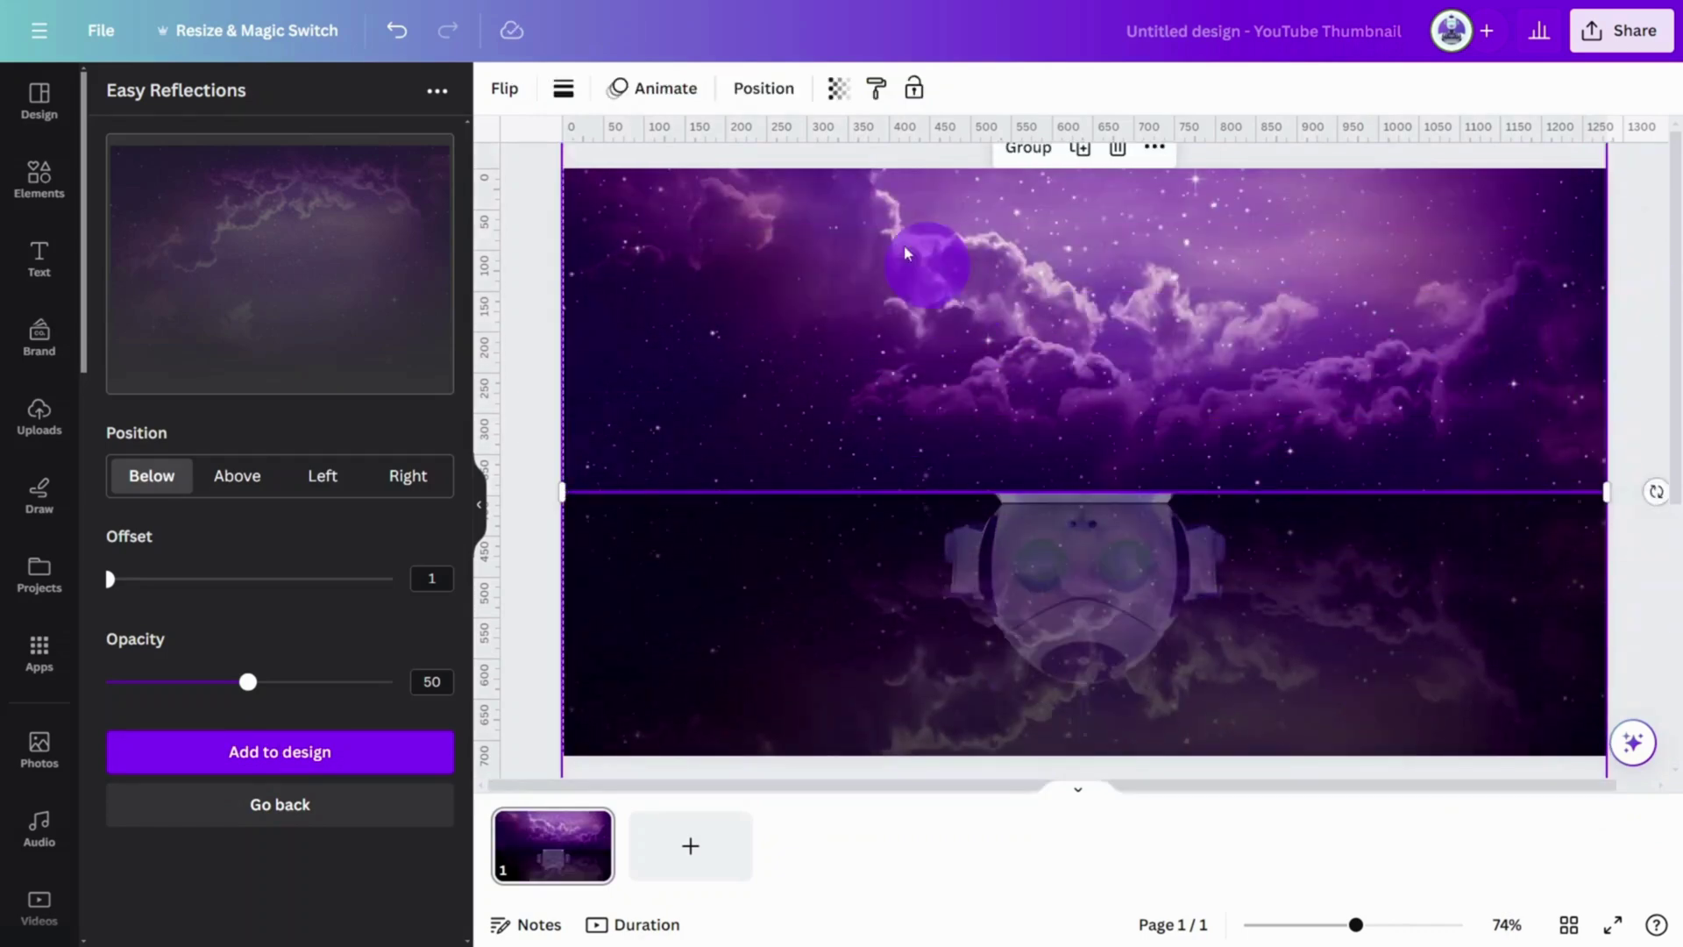
left_click(763, 88)
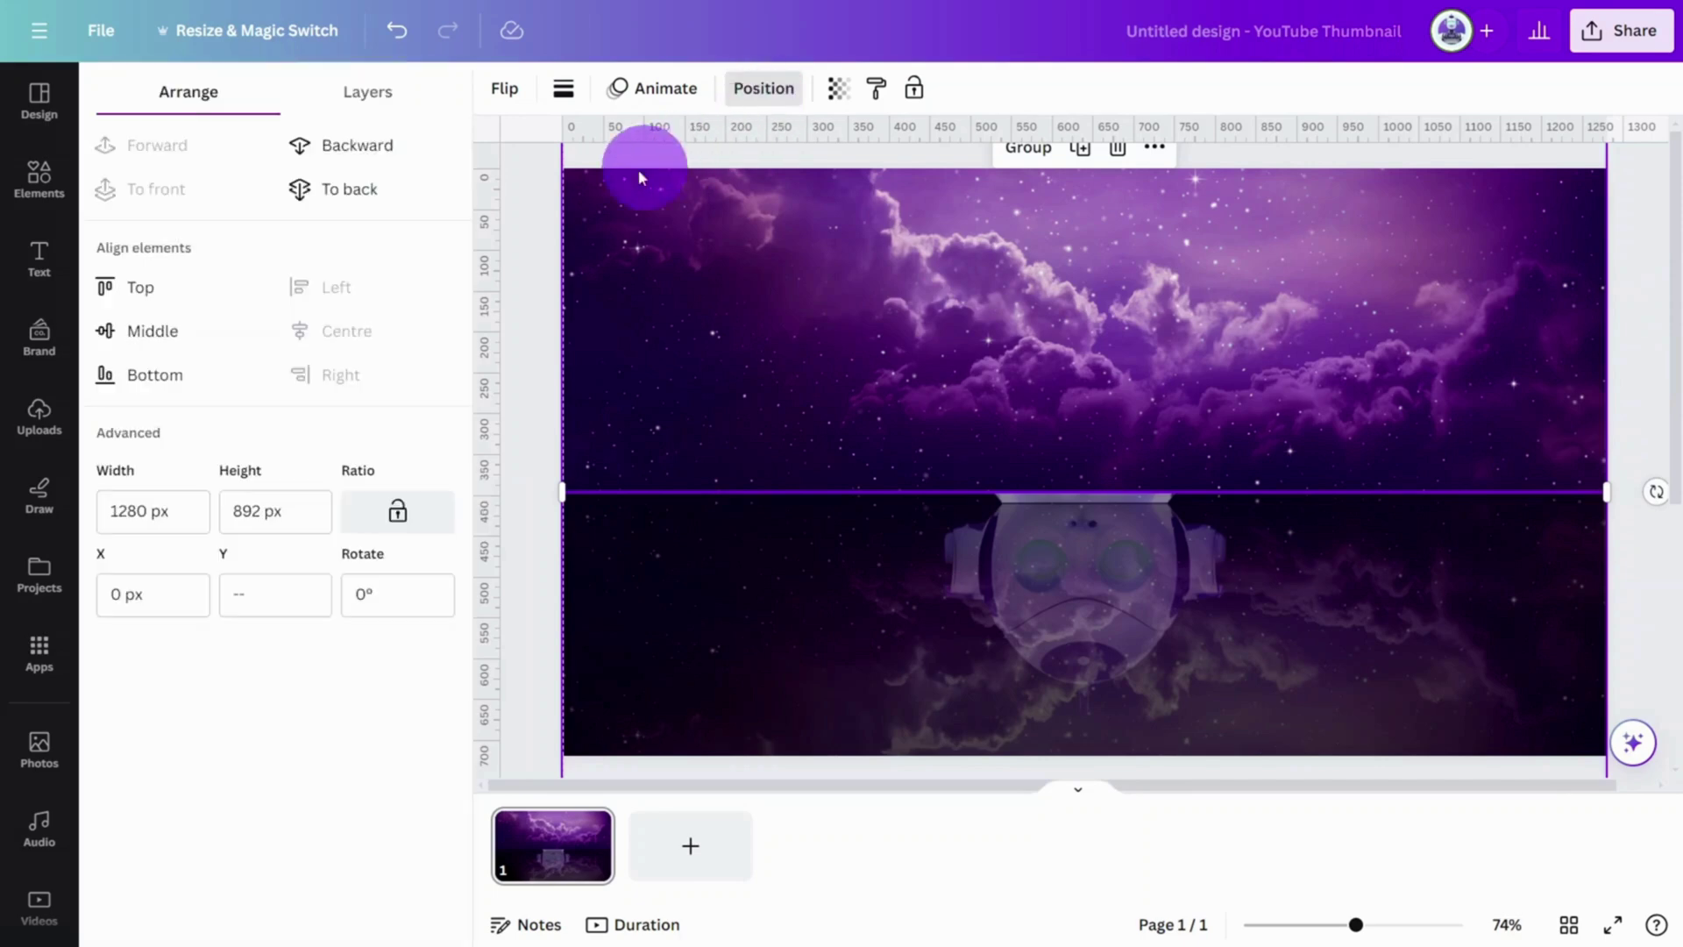
left_click(376, 204)
left_click(1632, 342)
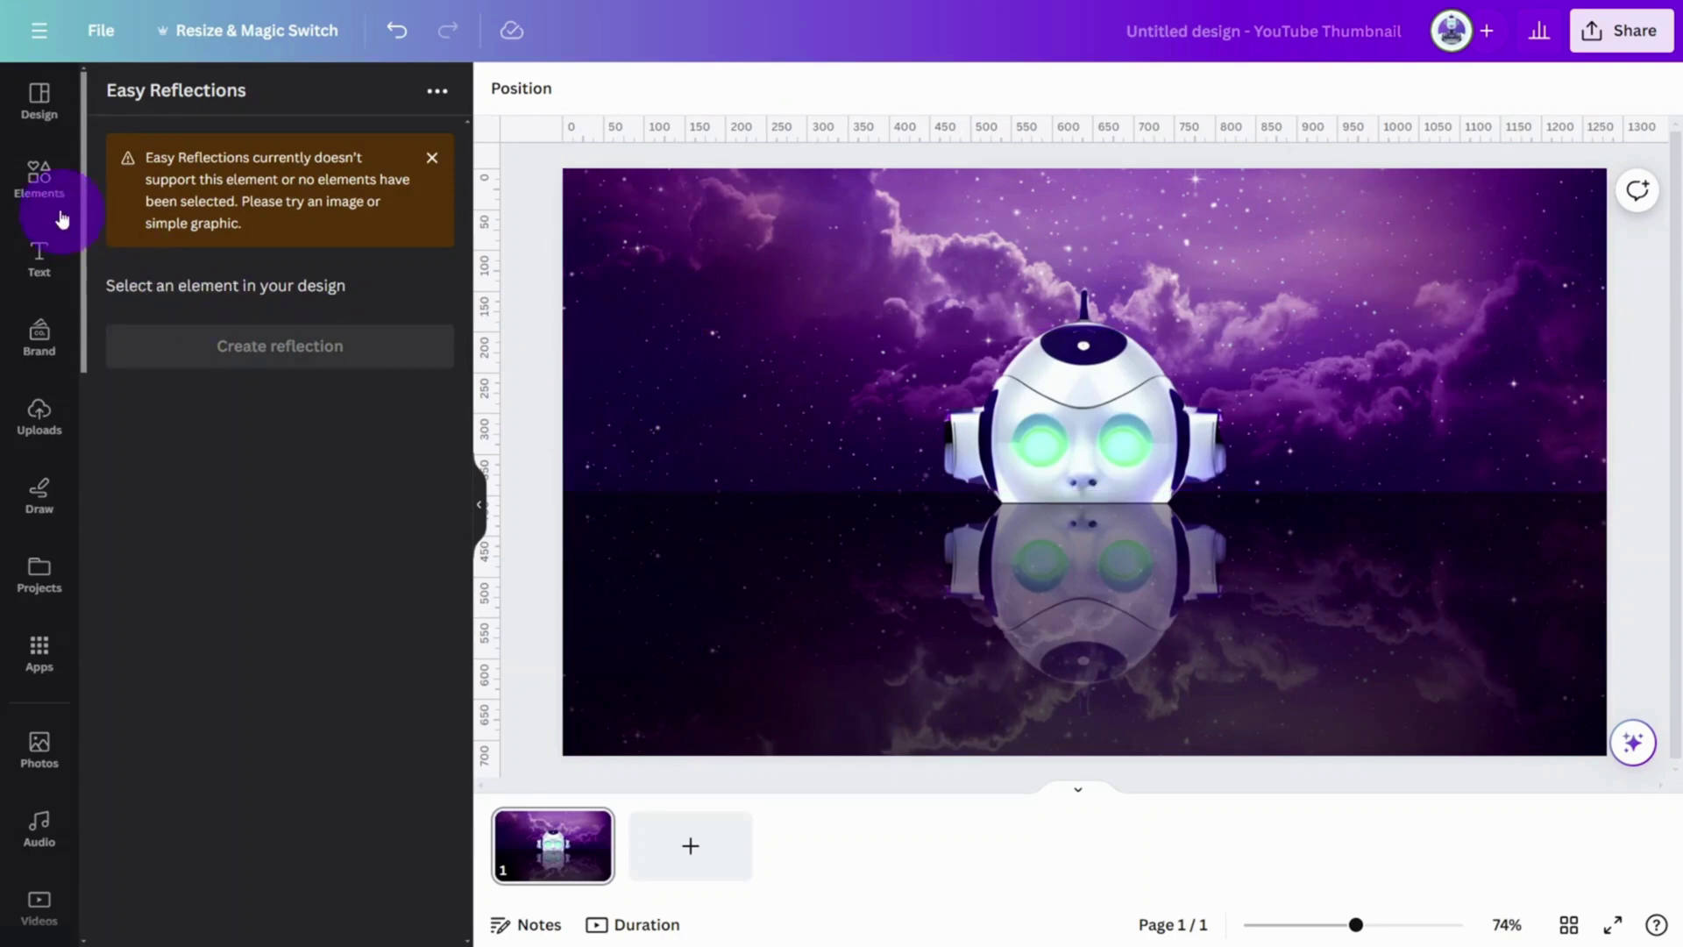
Add a 'PINE TREE SILHOUETTES' graphic at the page's left edge
left_click(44, 189)
left_click(188, 102)
type("PINE TREE SILHOUETTES")
key("Return")
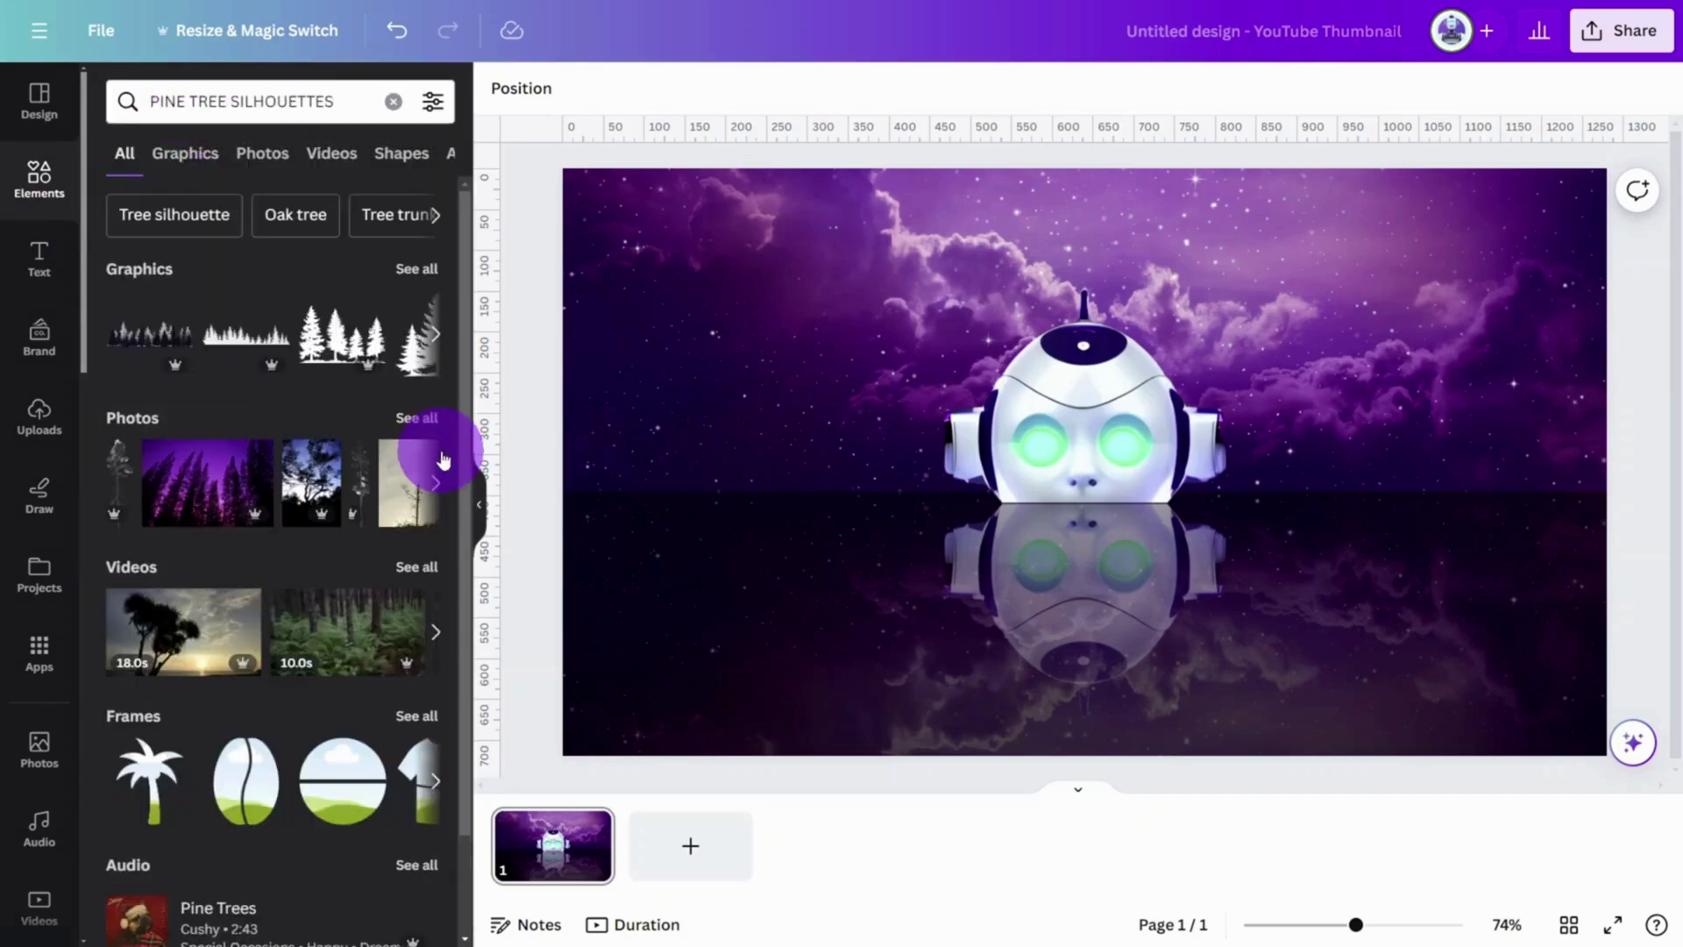
left_click(171, 352)
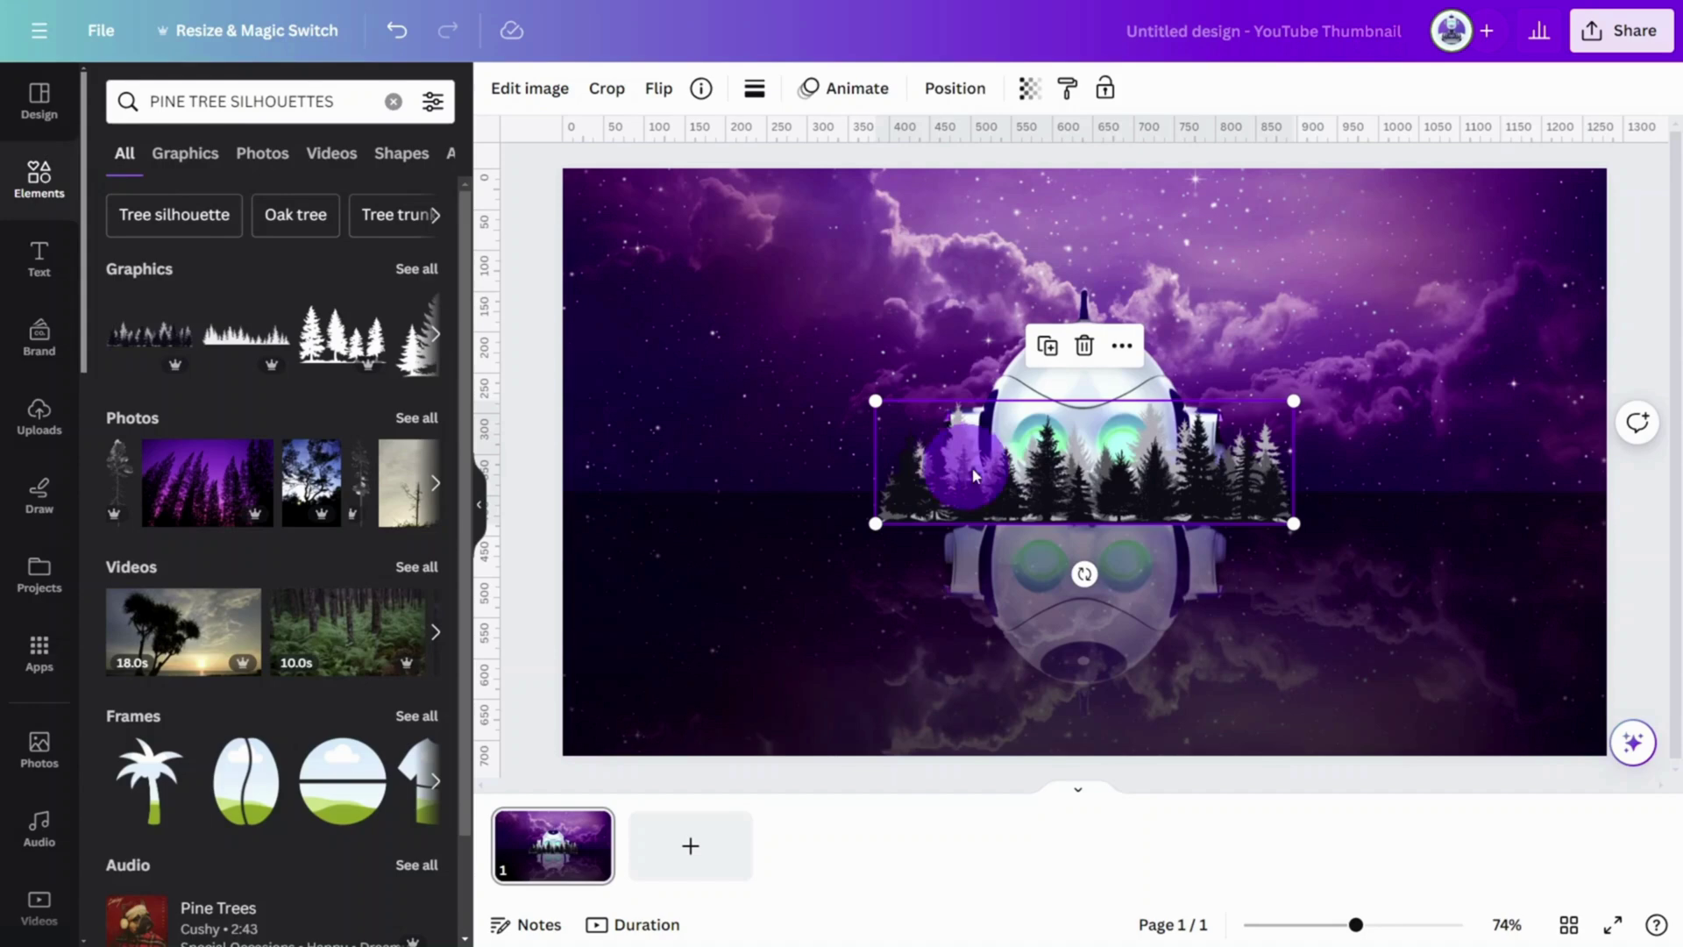
left_click_drag(989, 478, 692, 454)
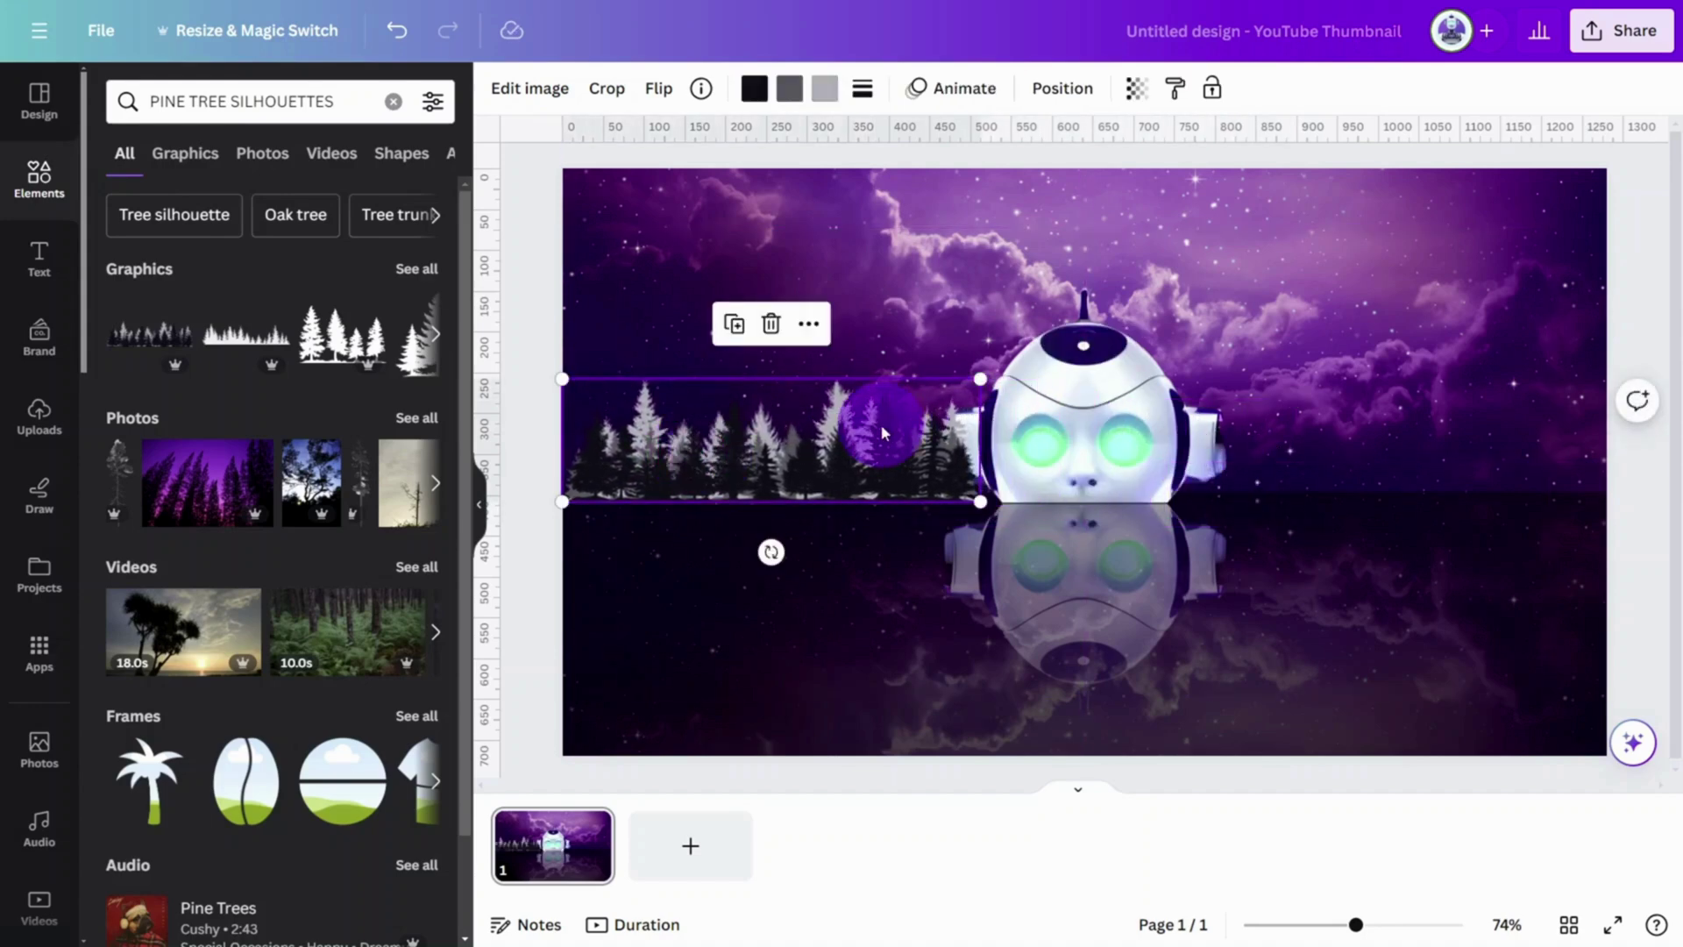
Recolour the pine trees in purple and dark purple shades
left_click(751, 104)
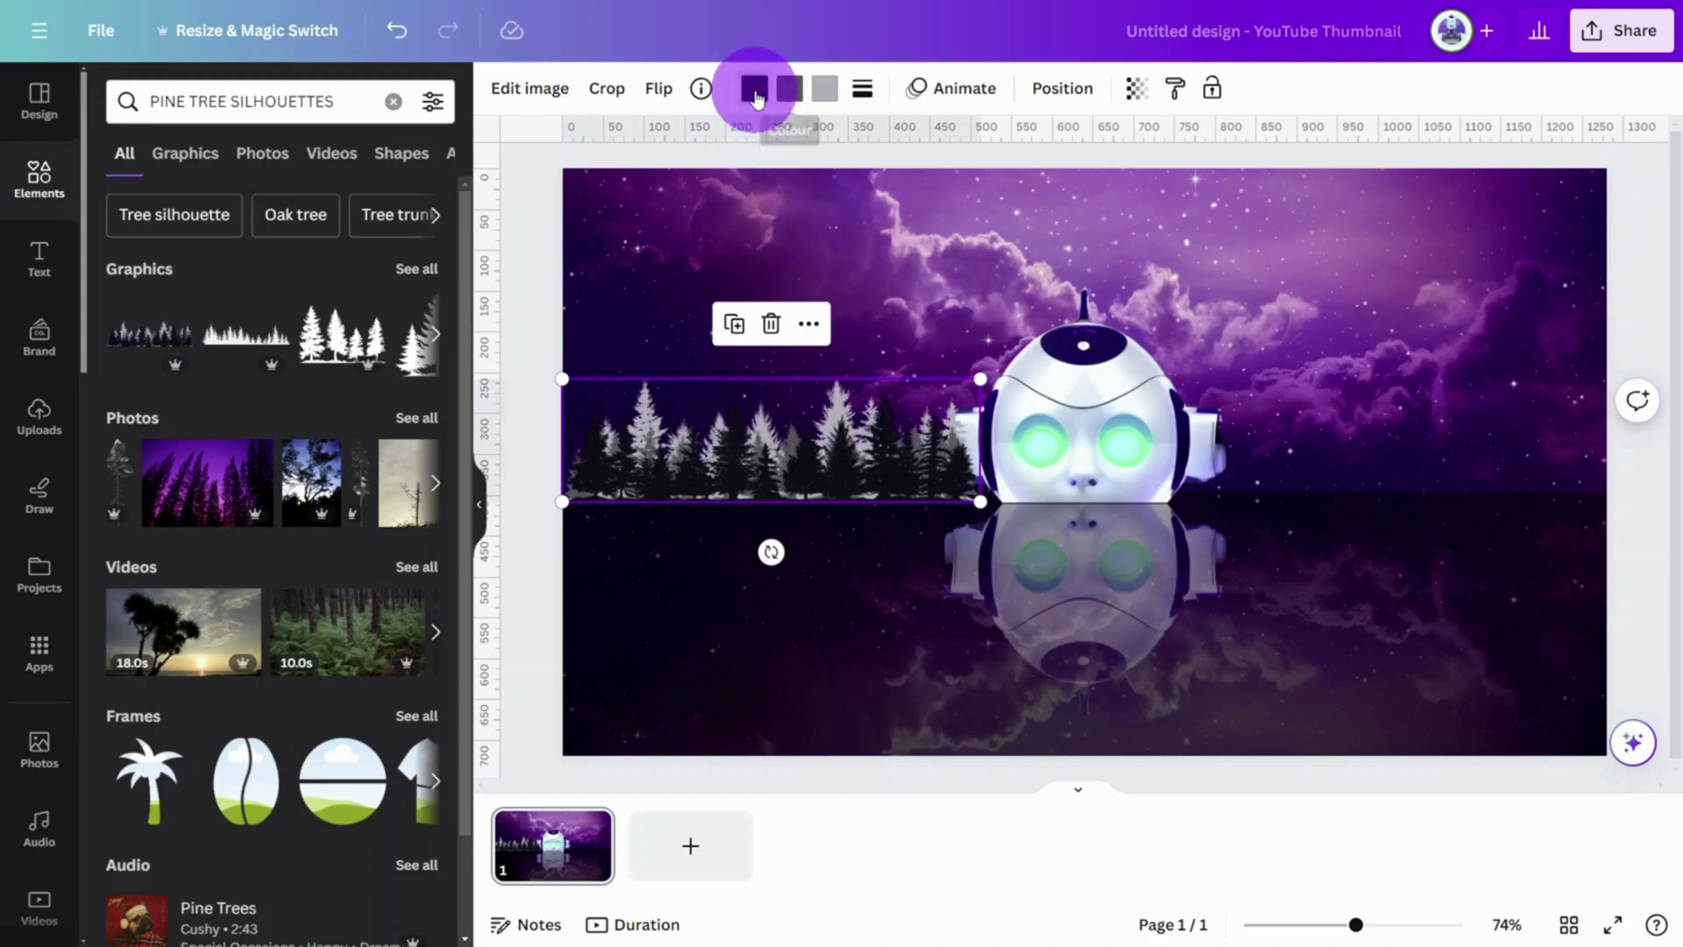
left_click(360, 523)
left_click(180, 523)
left_click(825, 89)
left_click(300, 523)
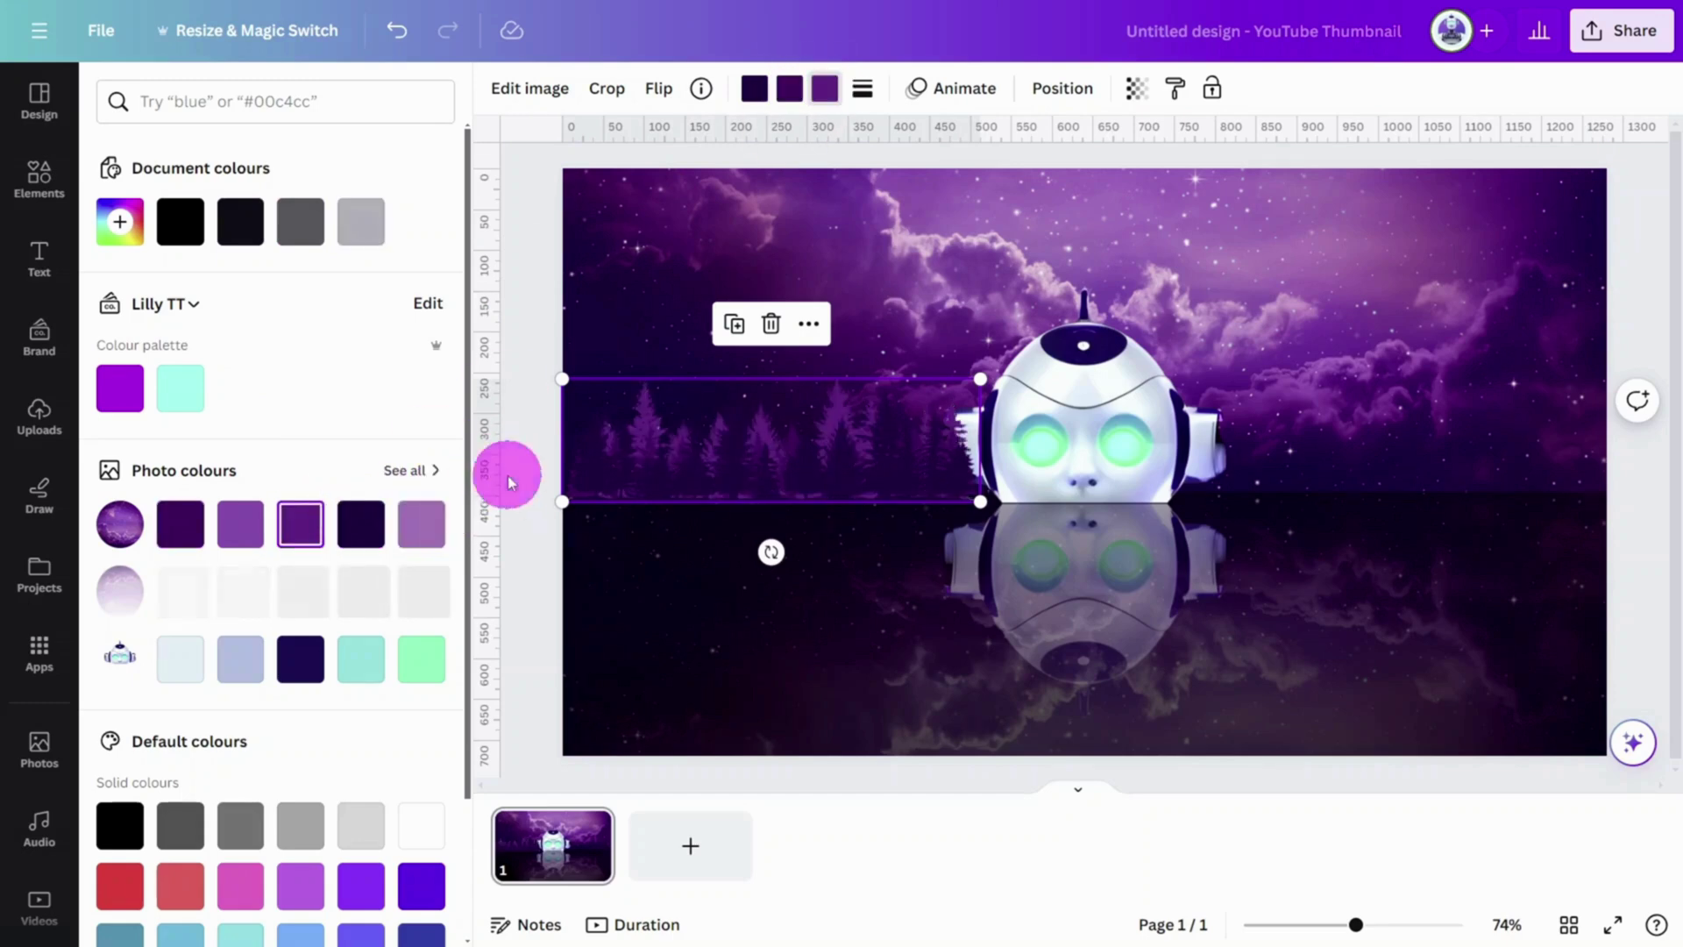
left_click(696, 459)
Line up two tree strips across the horizon and group them
left_click_drag(696, 460, 1488, 445)
left_click_drag(1288, 475, 836, 472)
key("ctrl+g")
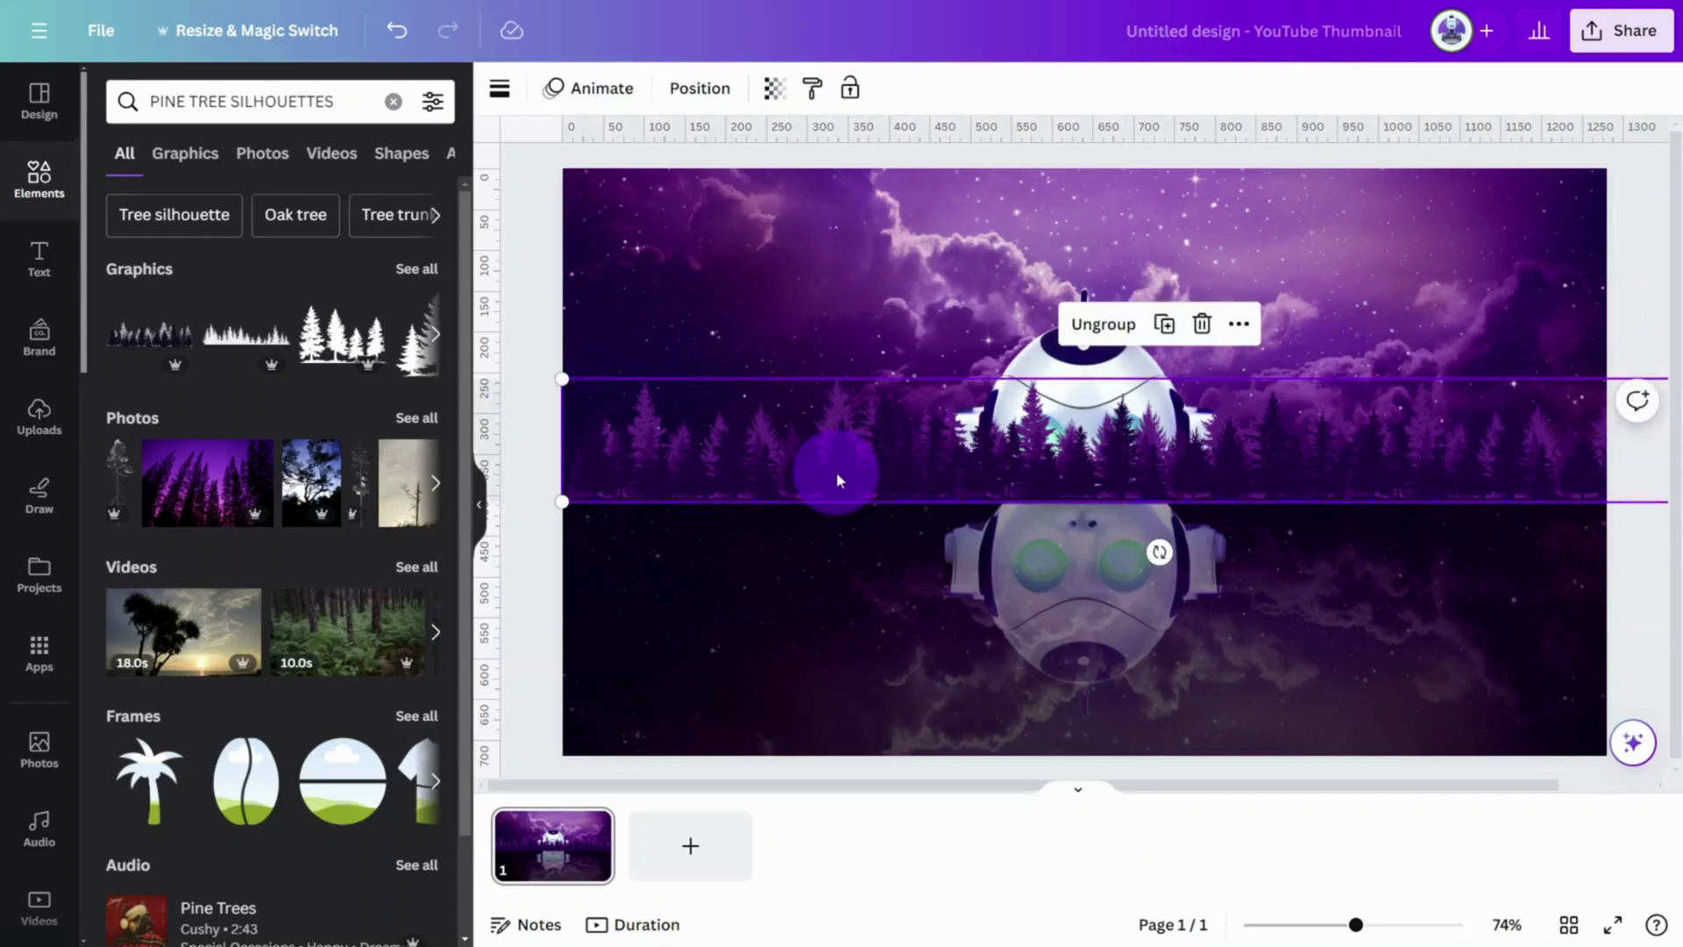
left_click_drag(1134, 471, 1118, 471)
Move the tree layer below the robot head in the layers list
left_click(712, 91)
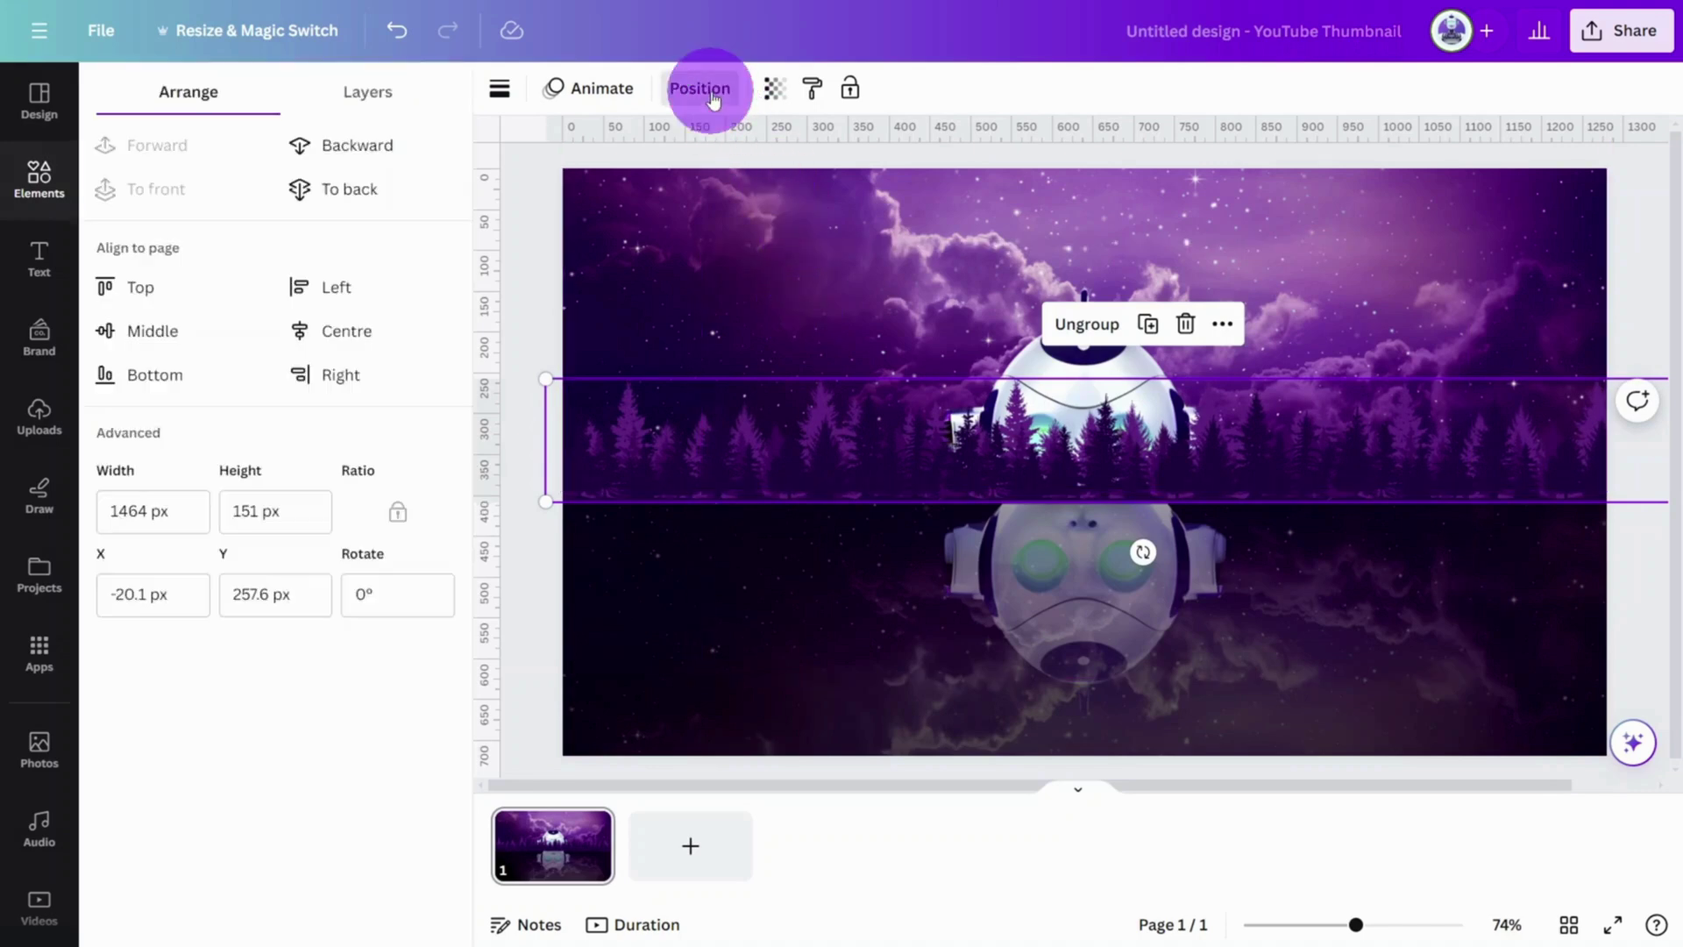
left_click(353, 86)
left_click_drag(300, 235, 321, 391)
left_click(520, 282)
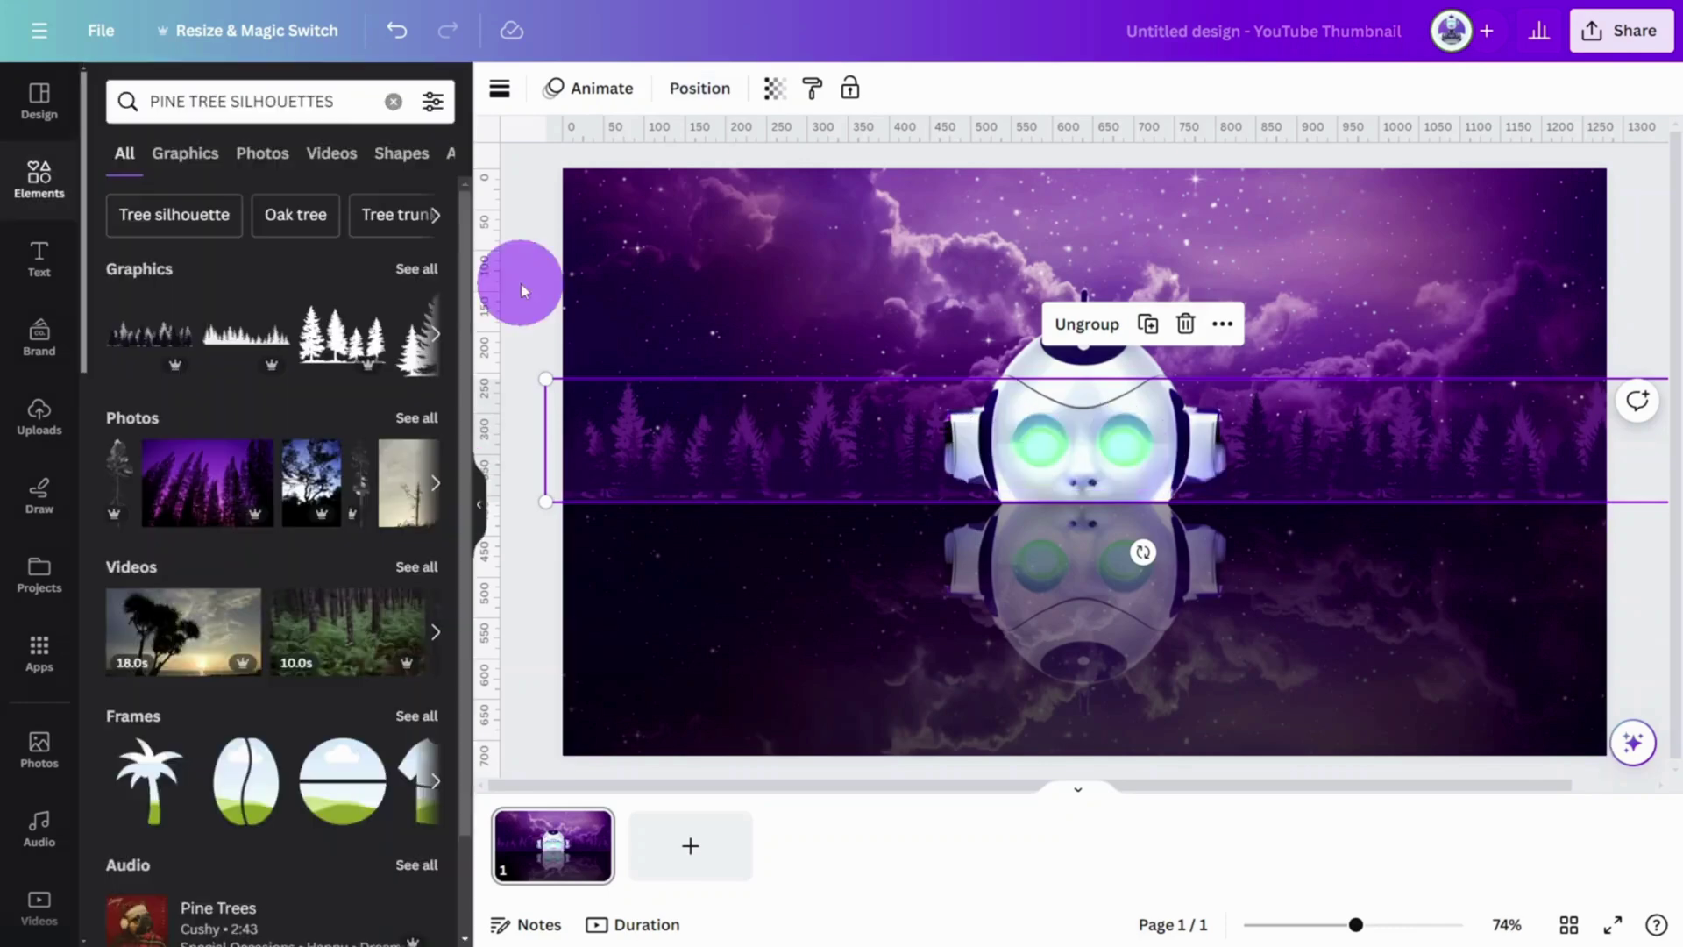
Add a 'LINES GRID TECHNOLOGY' perspective grid element
left_click(312, 112)
key("ctrl+a")
type("LINES GRID TECHNOLOGY")
key("Return")
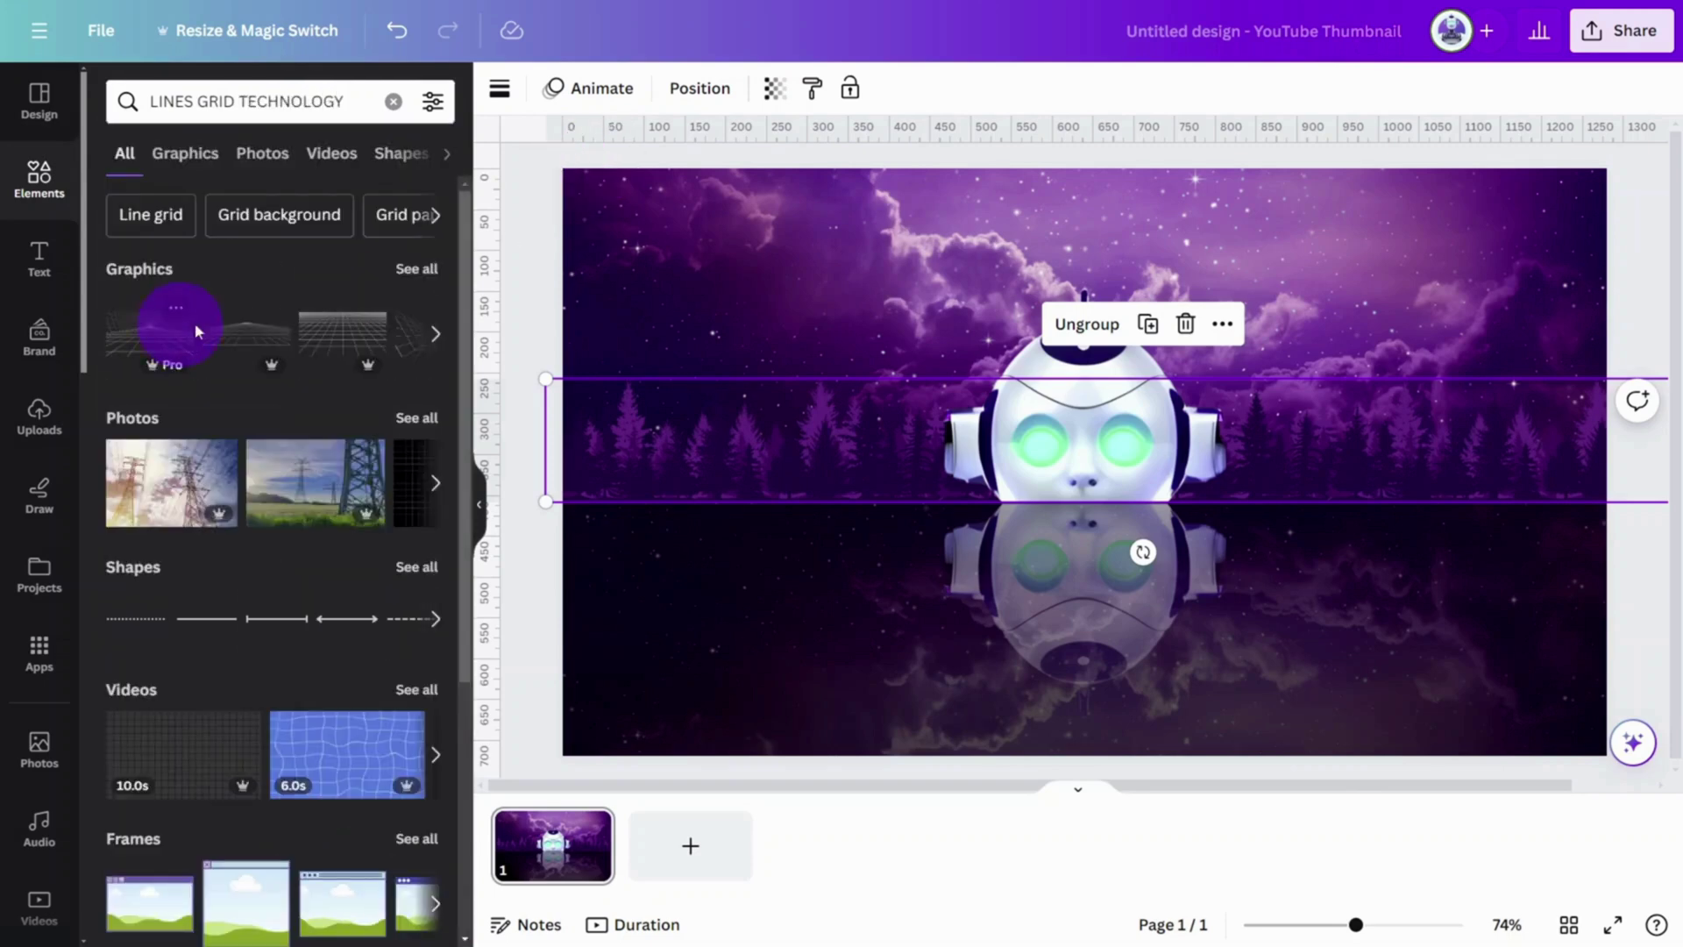
left_click(213, 329)
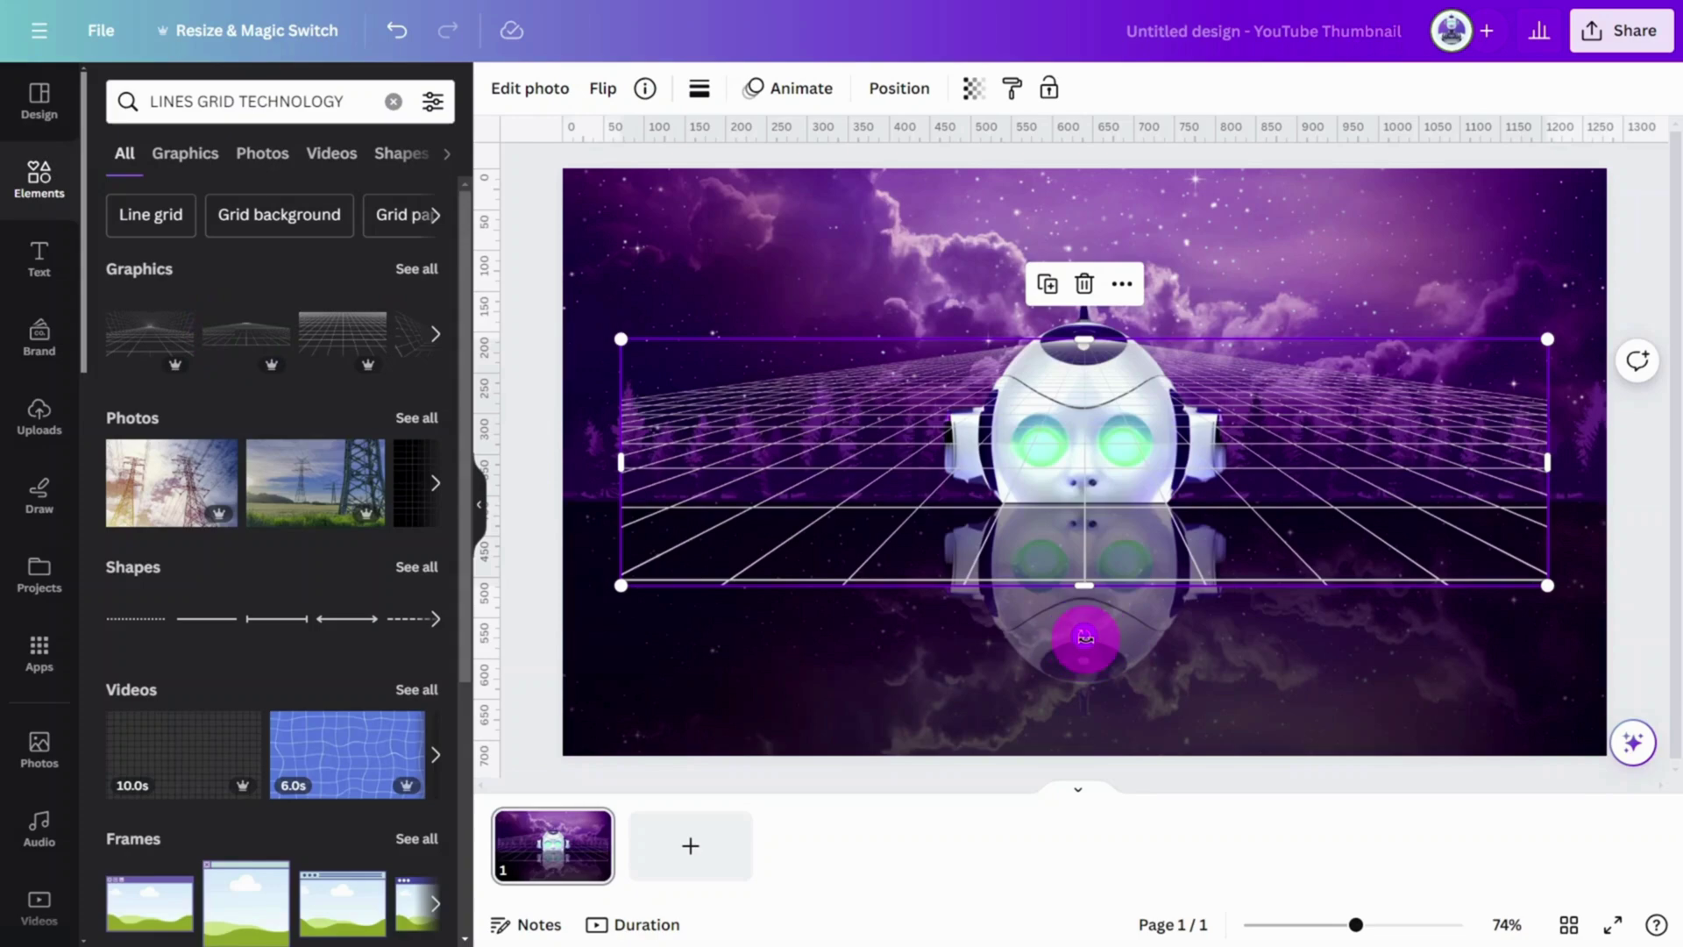
Flip the grid upside down and enlarge it over the upper sky
left_click_drag(1084, 635, 1083, 335)
left_click_drag(1201, 526, 1195, 397)
left_click_drag(1538, 215, 1604, 191)
left_click_drag(1465, 319, 1458, 275)
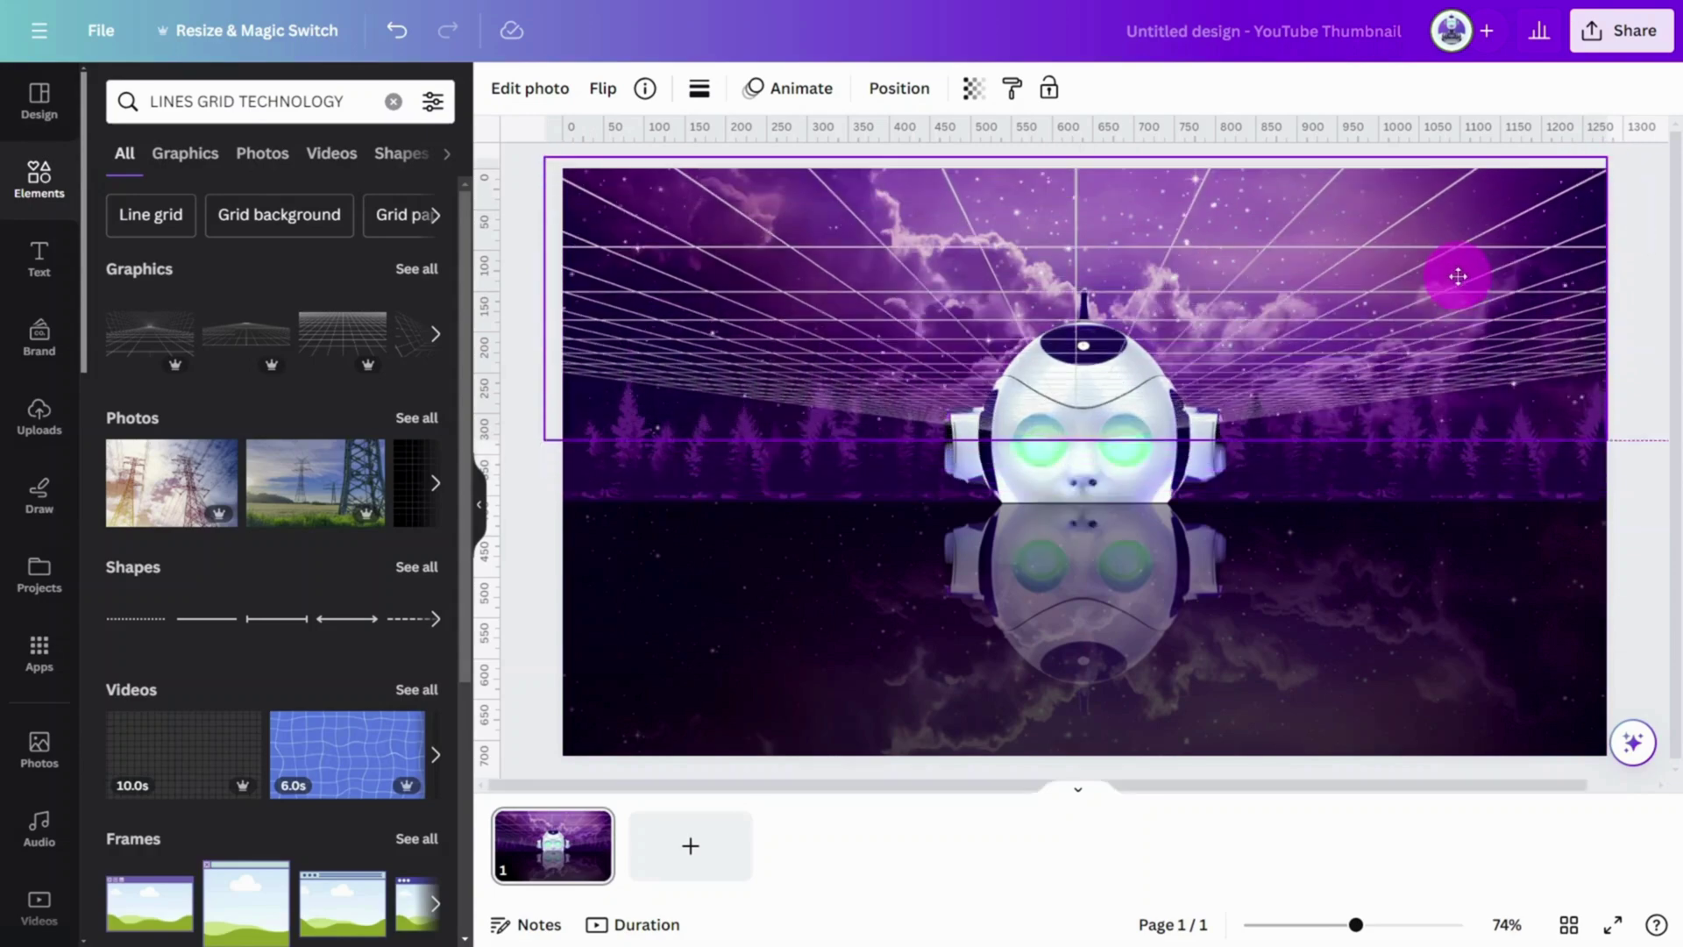
Make the grid fainter and move its layer below the trees
left_click(979, 91)
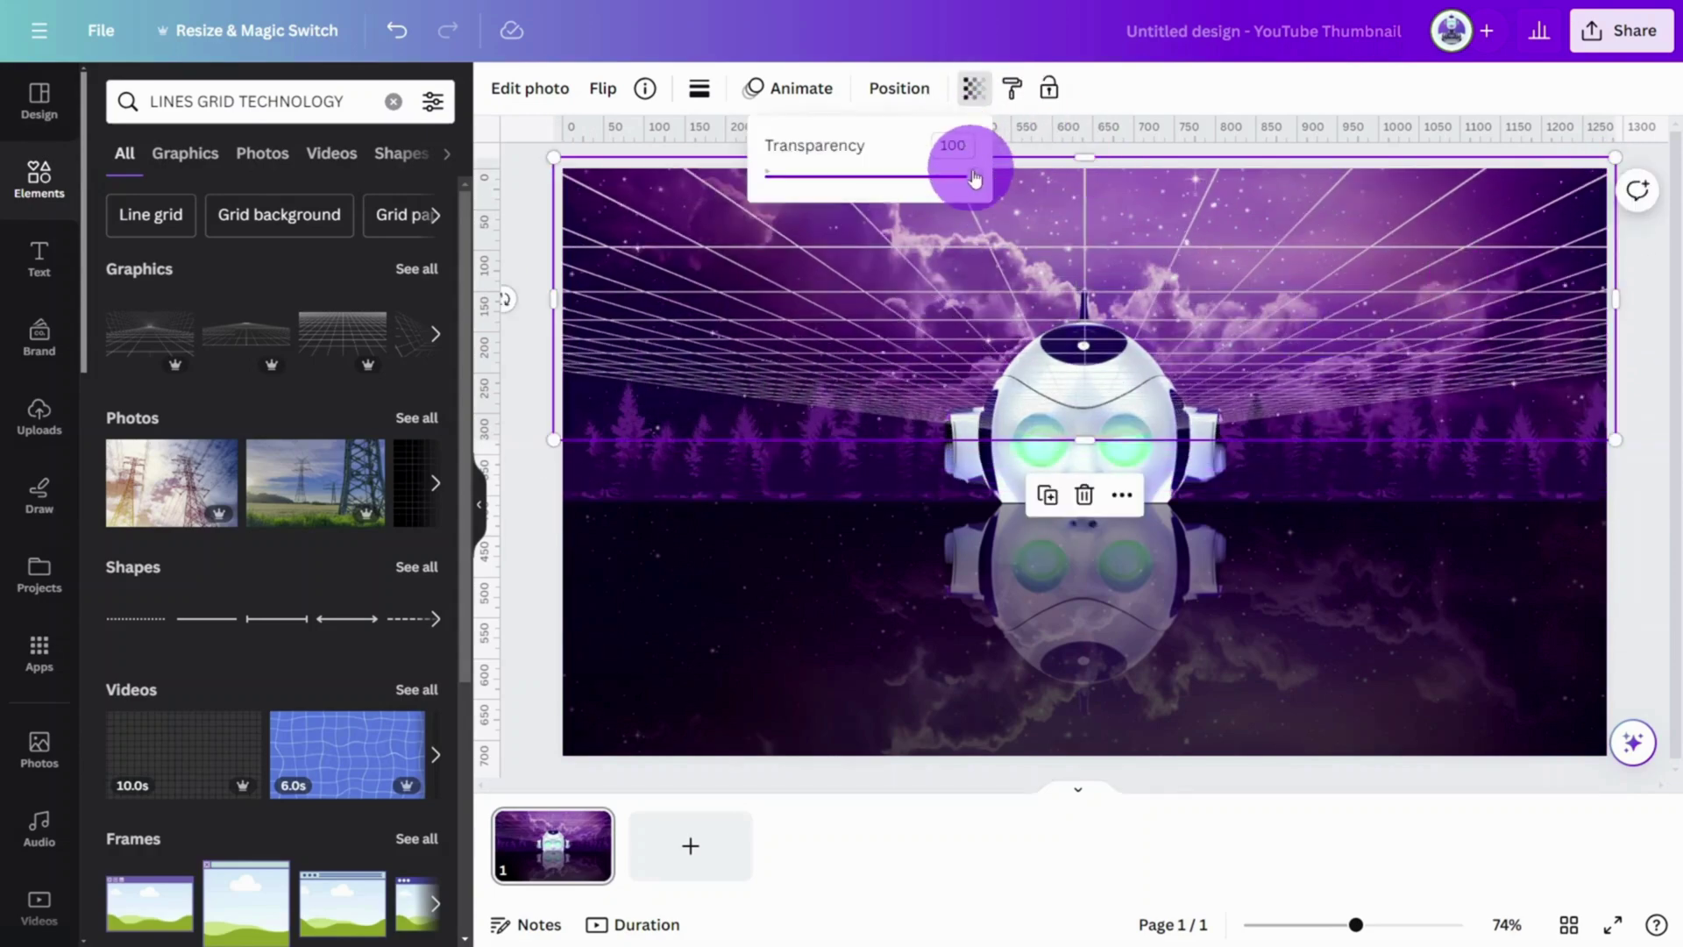
left_click_drag(975, 178, 896, 182)
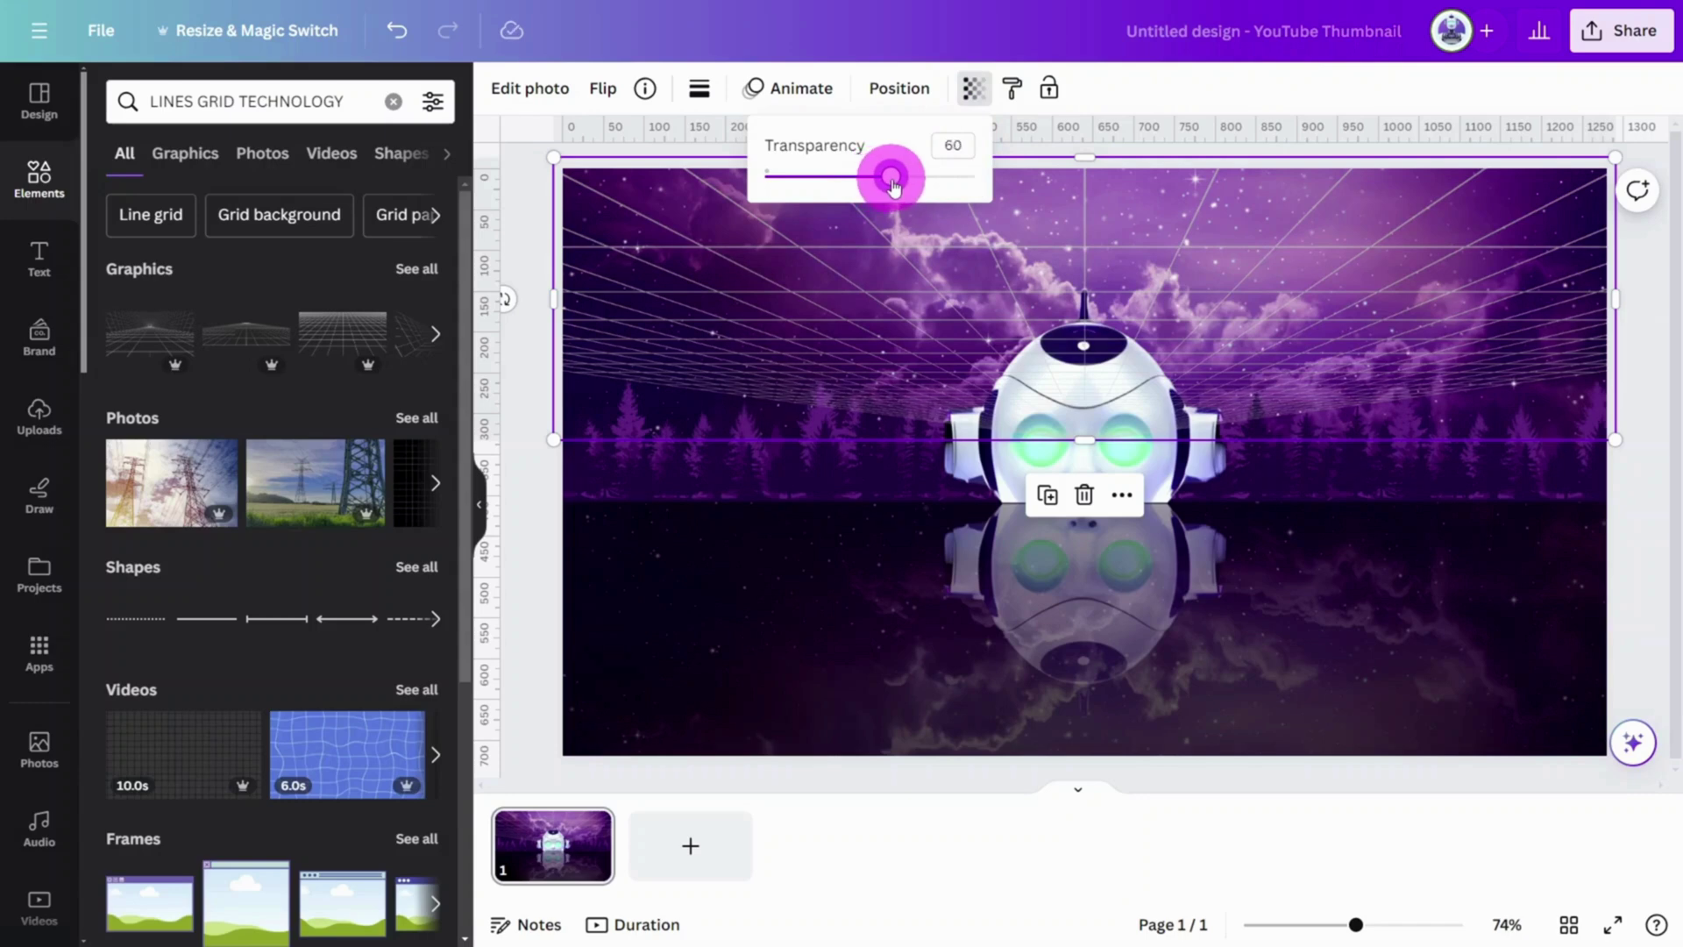
left_click(1144, 98)
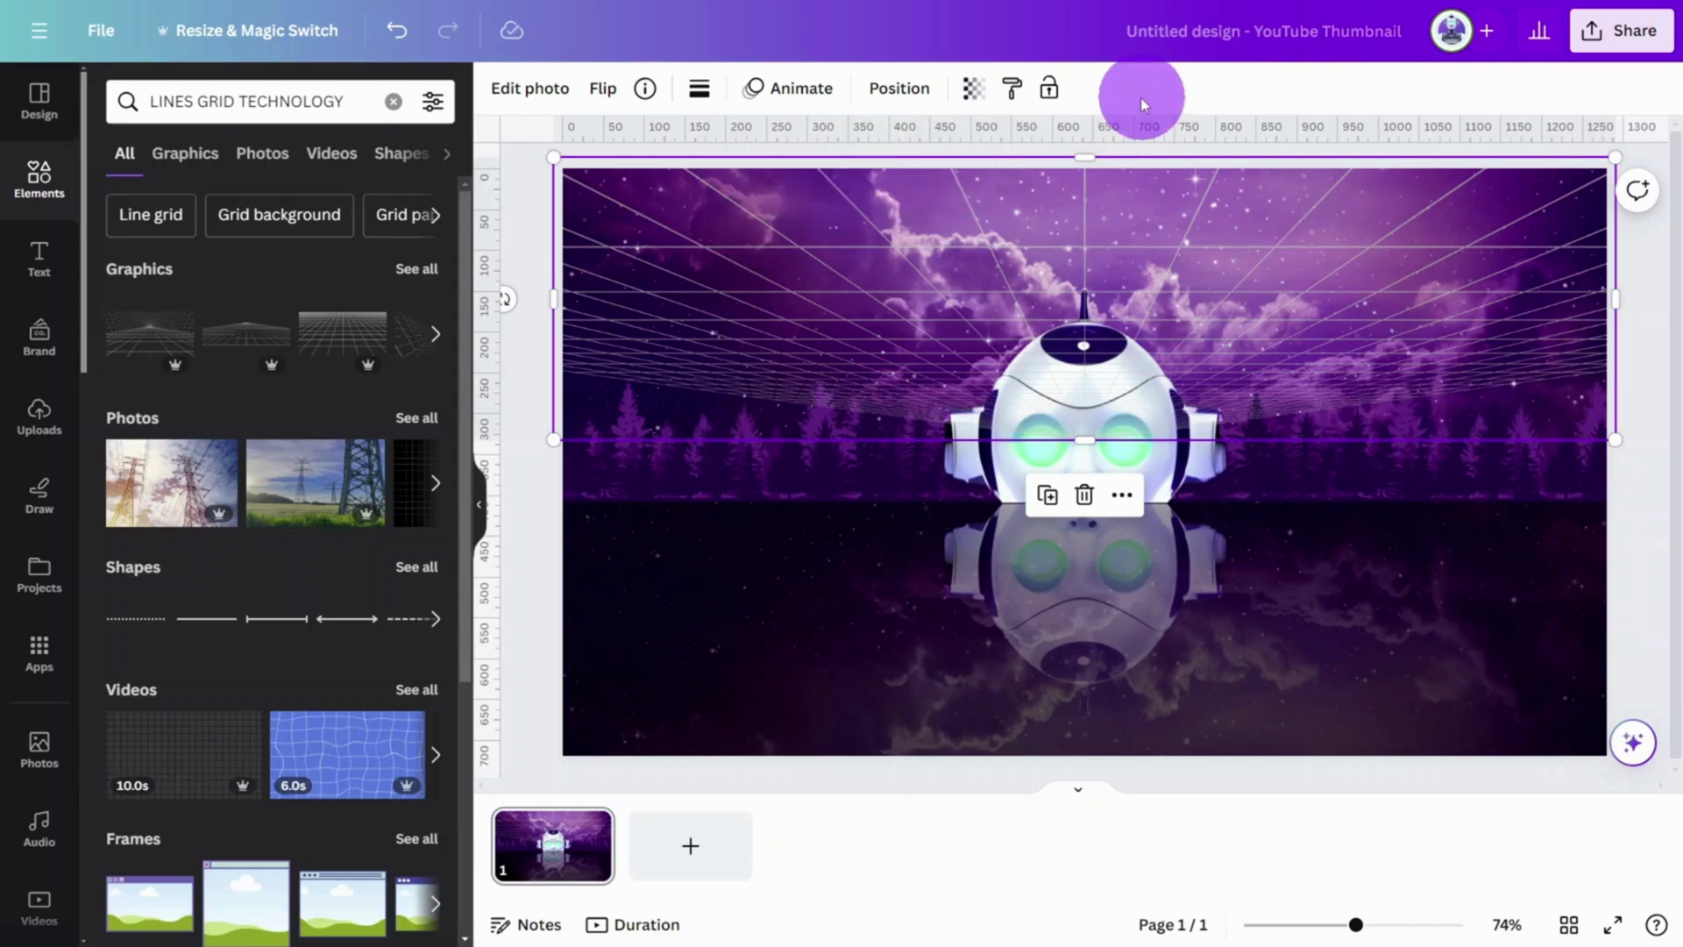
left_click(899, 88)
left_click_drag(351, 255, 345, 474)
Paste a copy of the grid and flip it into the lower half
right_click(694, 251)
left_click(718, 278)
right_click(638, 219)
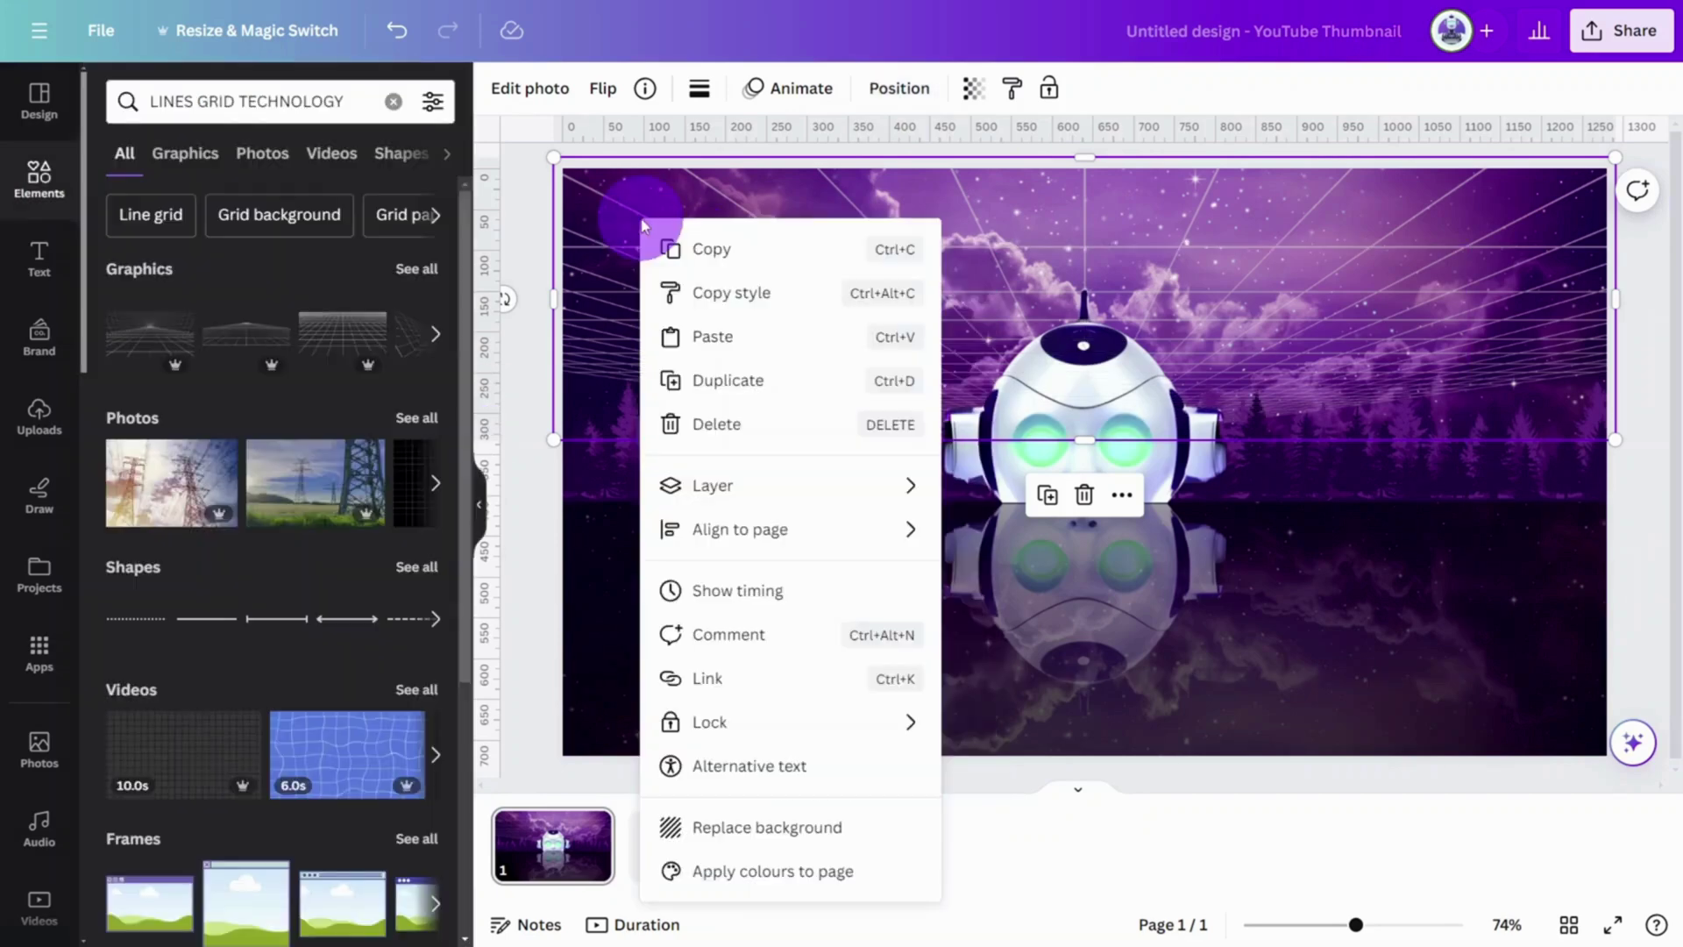
left_click(682, 333)
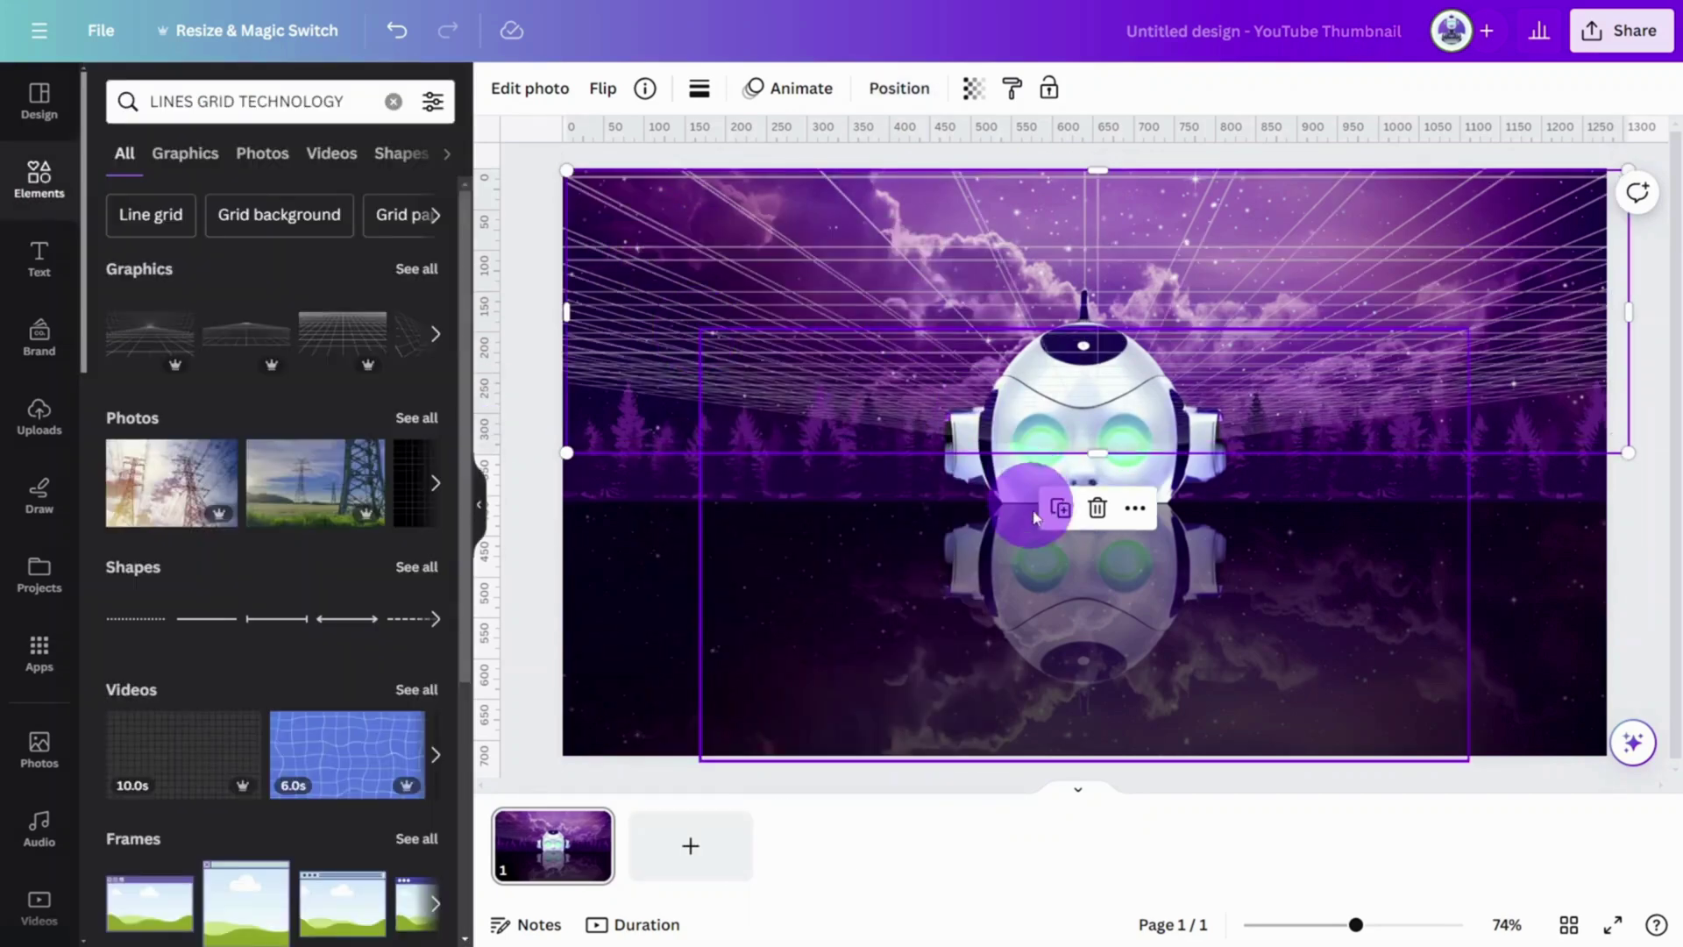
scroll(1414, 419, "down", 2)
left_click_drag(649, 340, 1315, 556)
Move the grid copy lower in the layers and fade it to transparency 22
left_click(899, 87)
left_click_drag(361, 236, 389, 535)
left_click(971, 88)
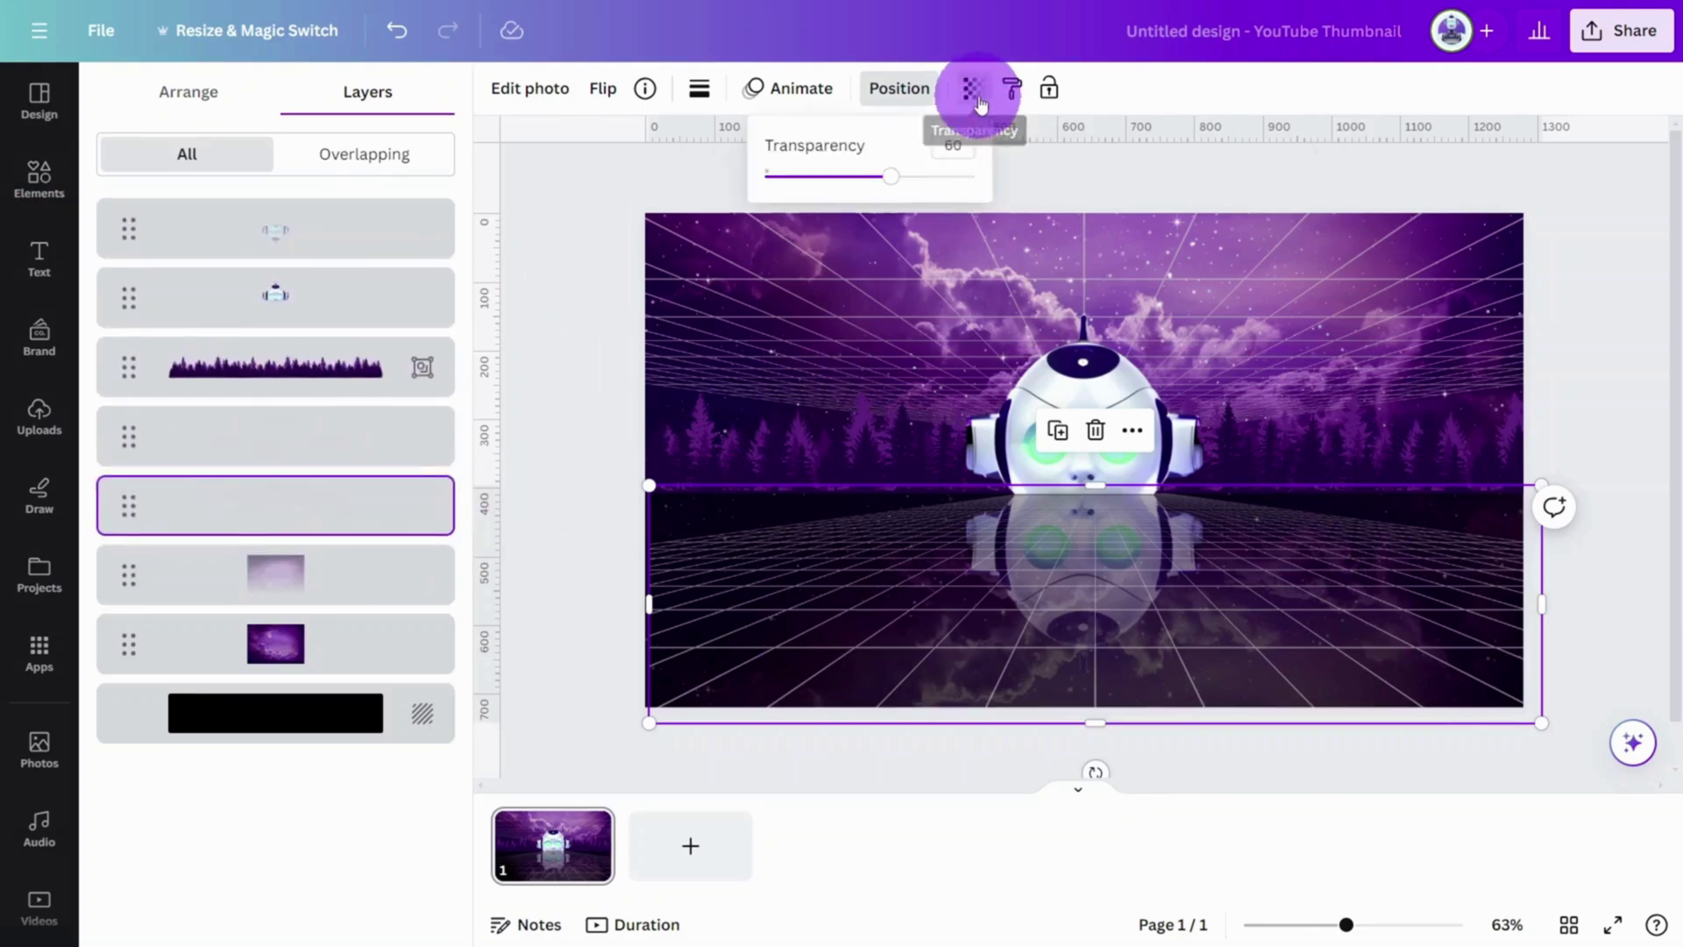
left_click_drag(973, 176, 807, 178)
left_click(1613, 419)
Add an 'OCEAN WATER TEXTURE' wave graphic over the reflected lower half
left_click(1613, 421)
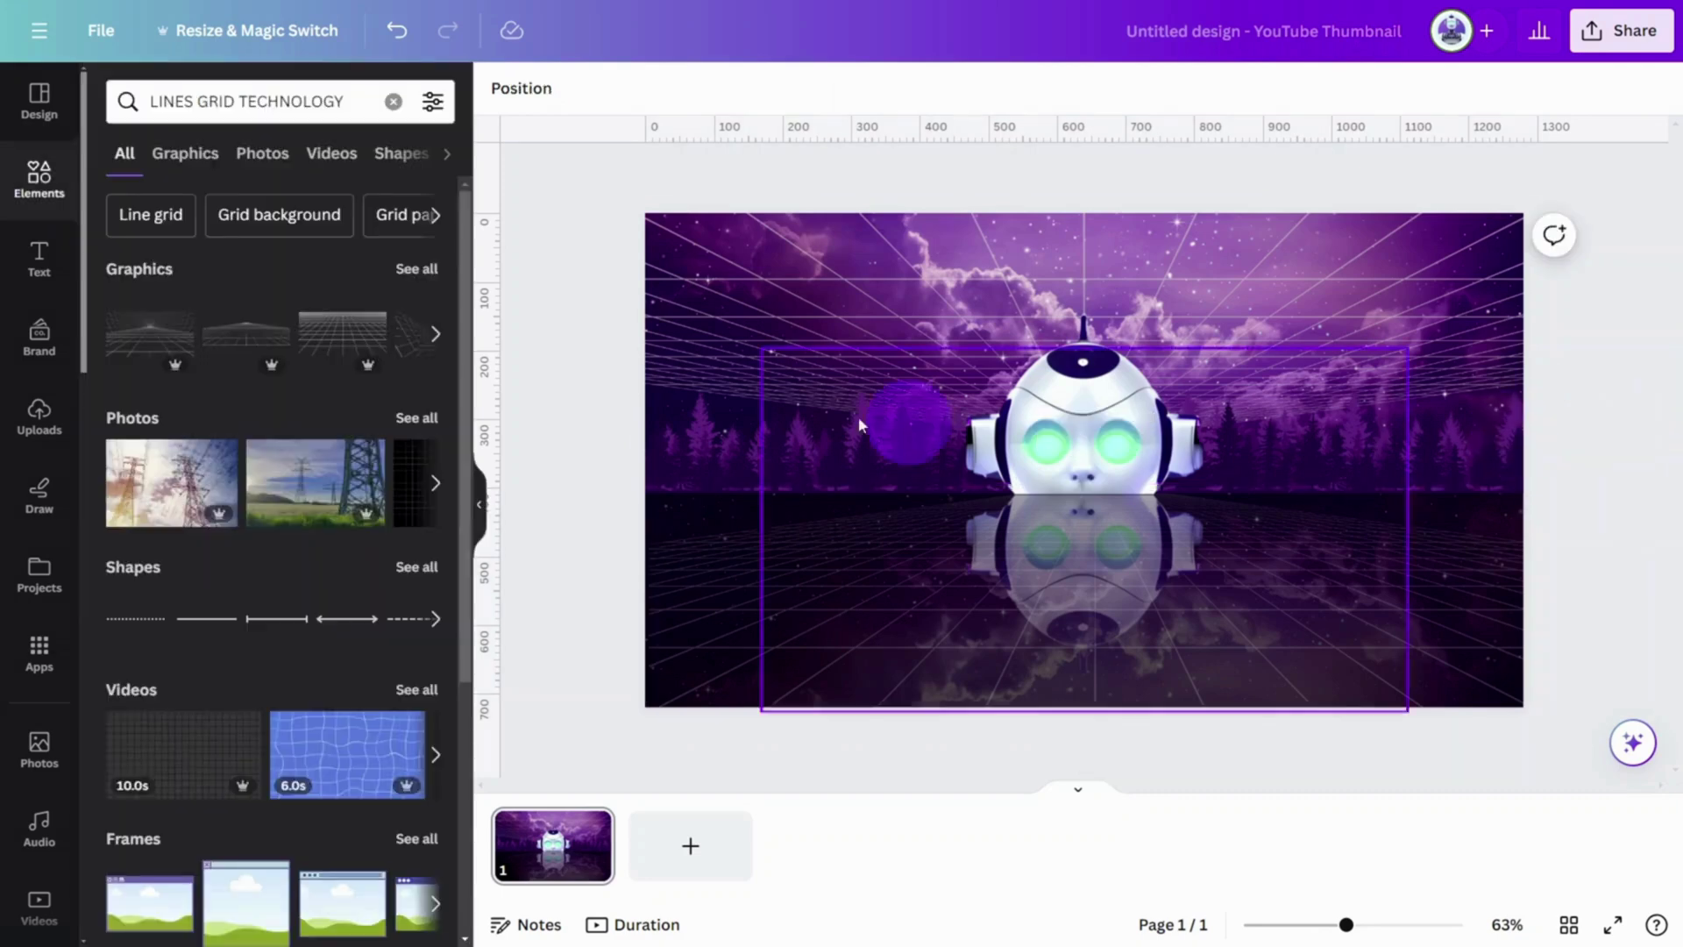
left_click(39, 180)
left_click(254, 101)
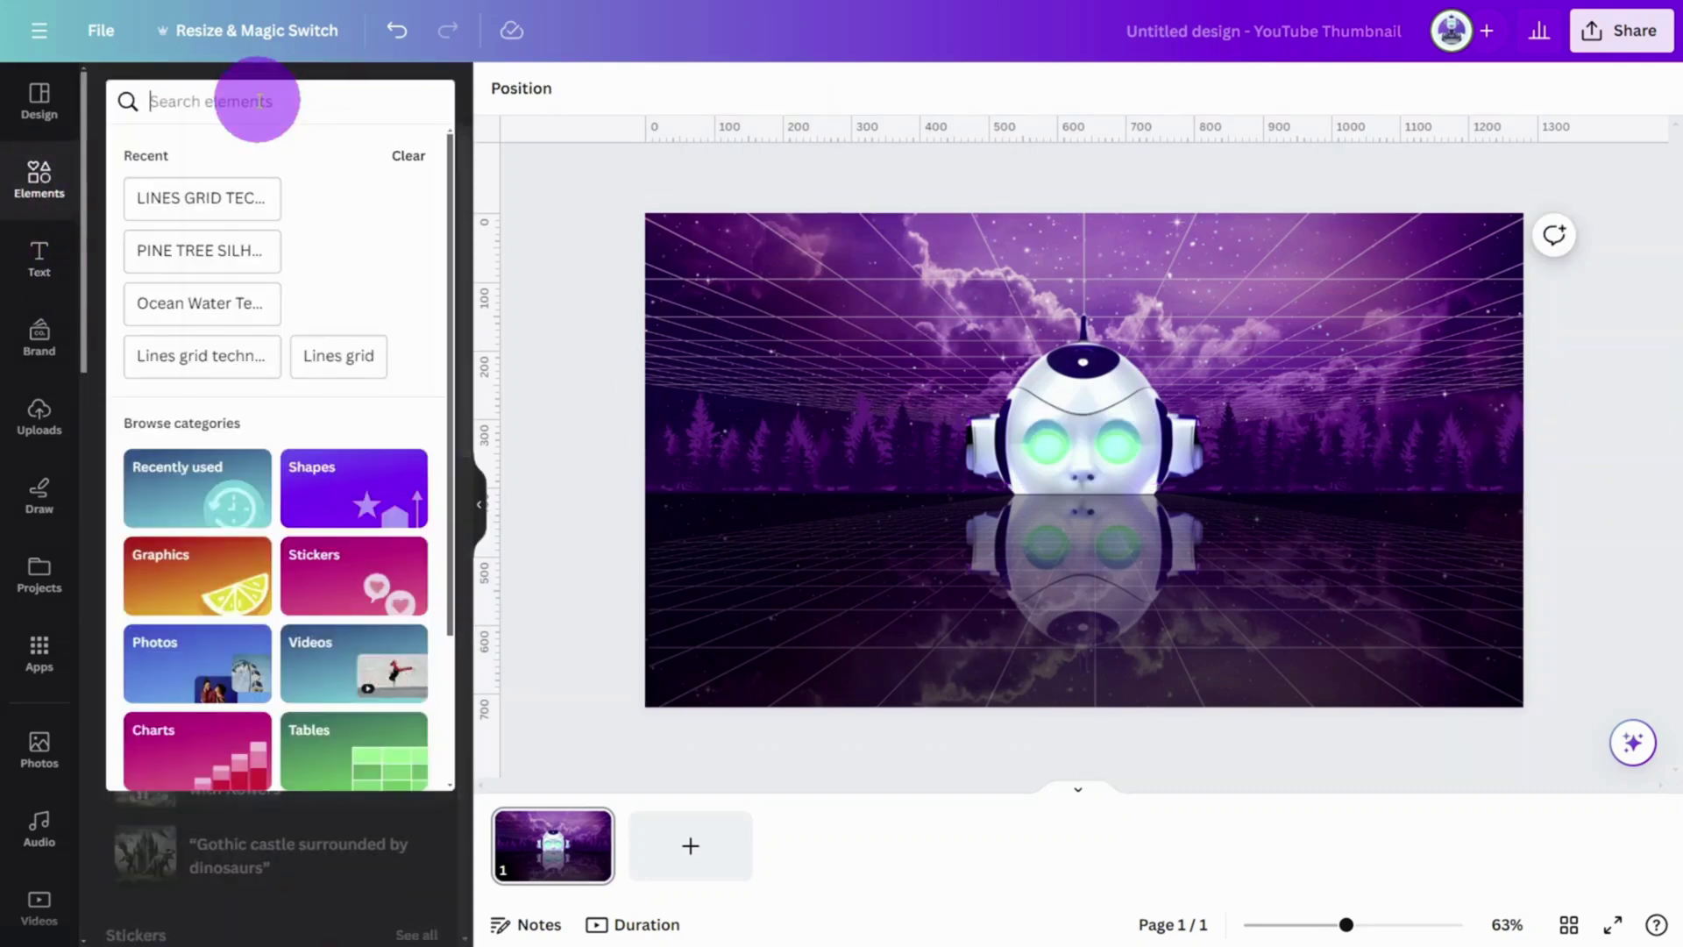
type("OCEAN WATER TEX")
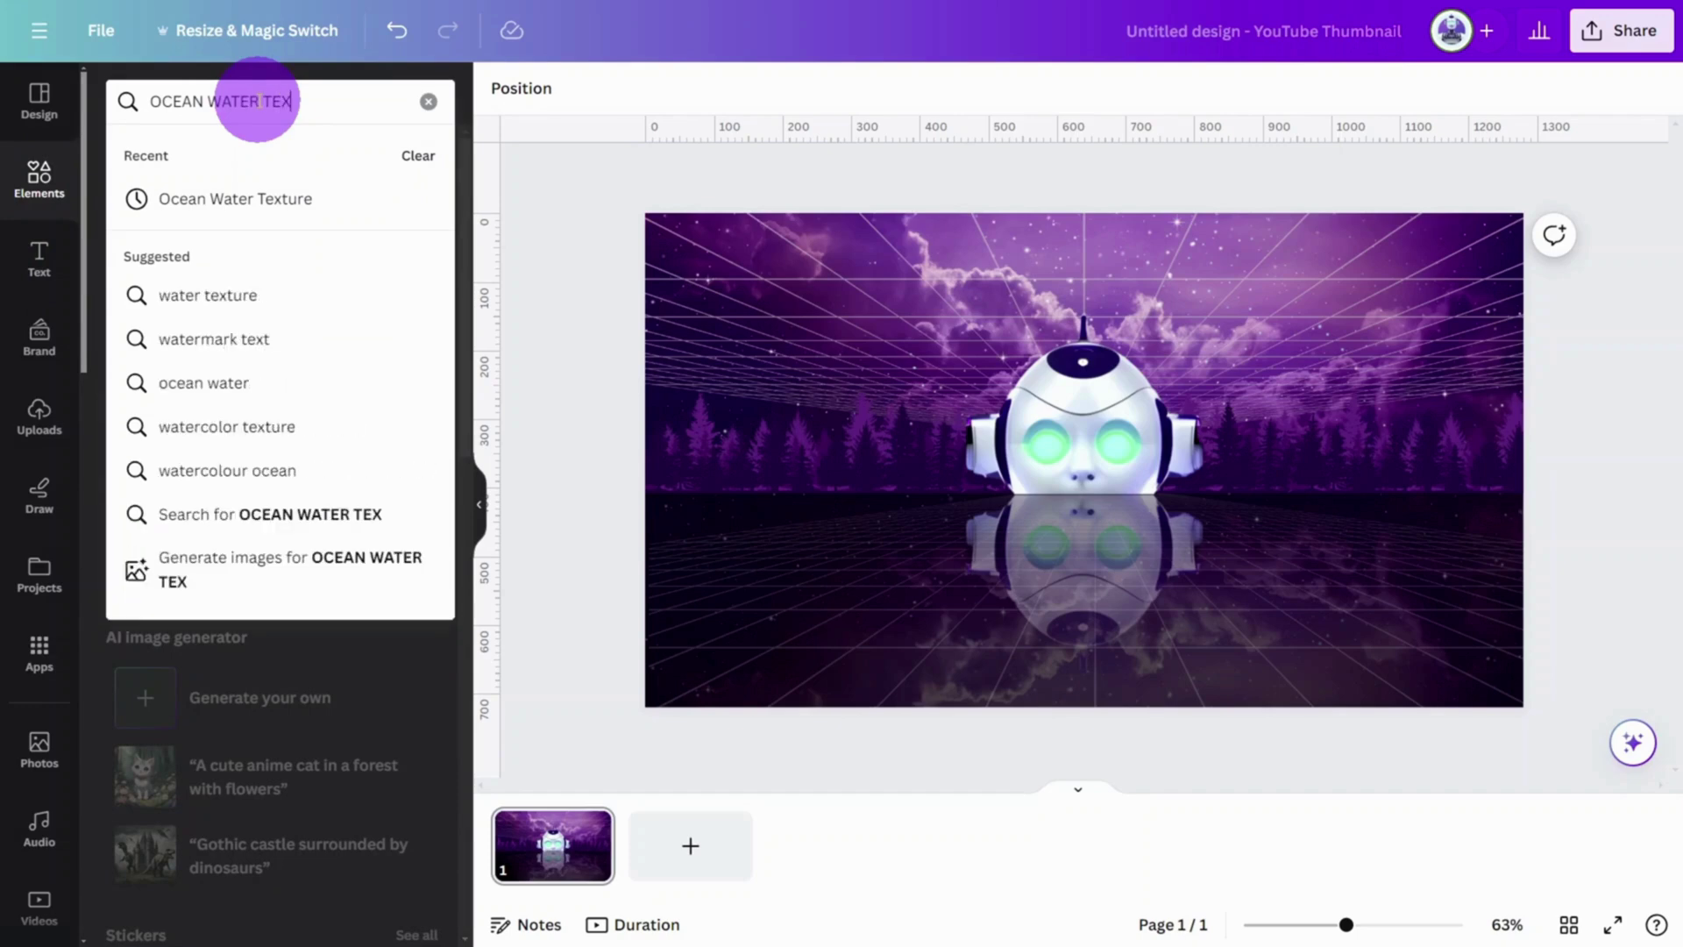
type("TURE")
key("Return")
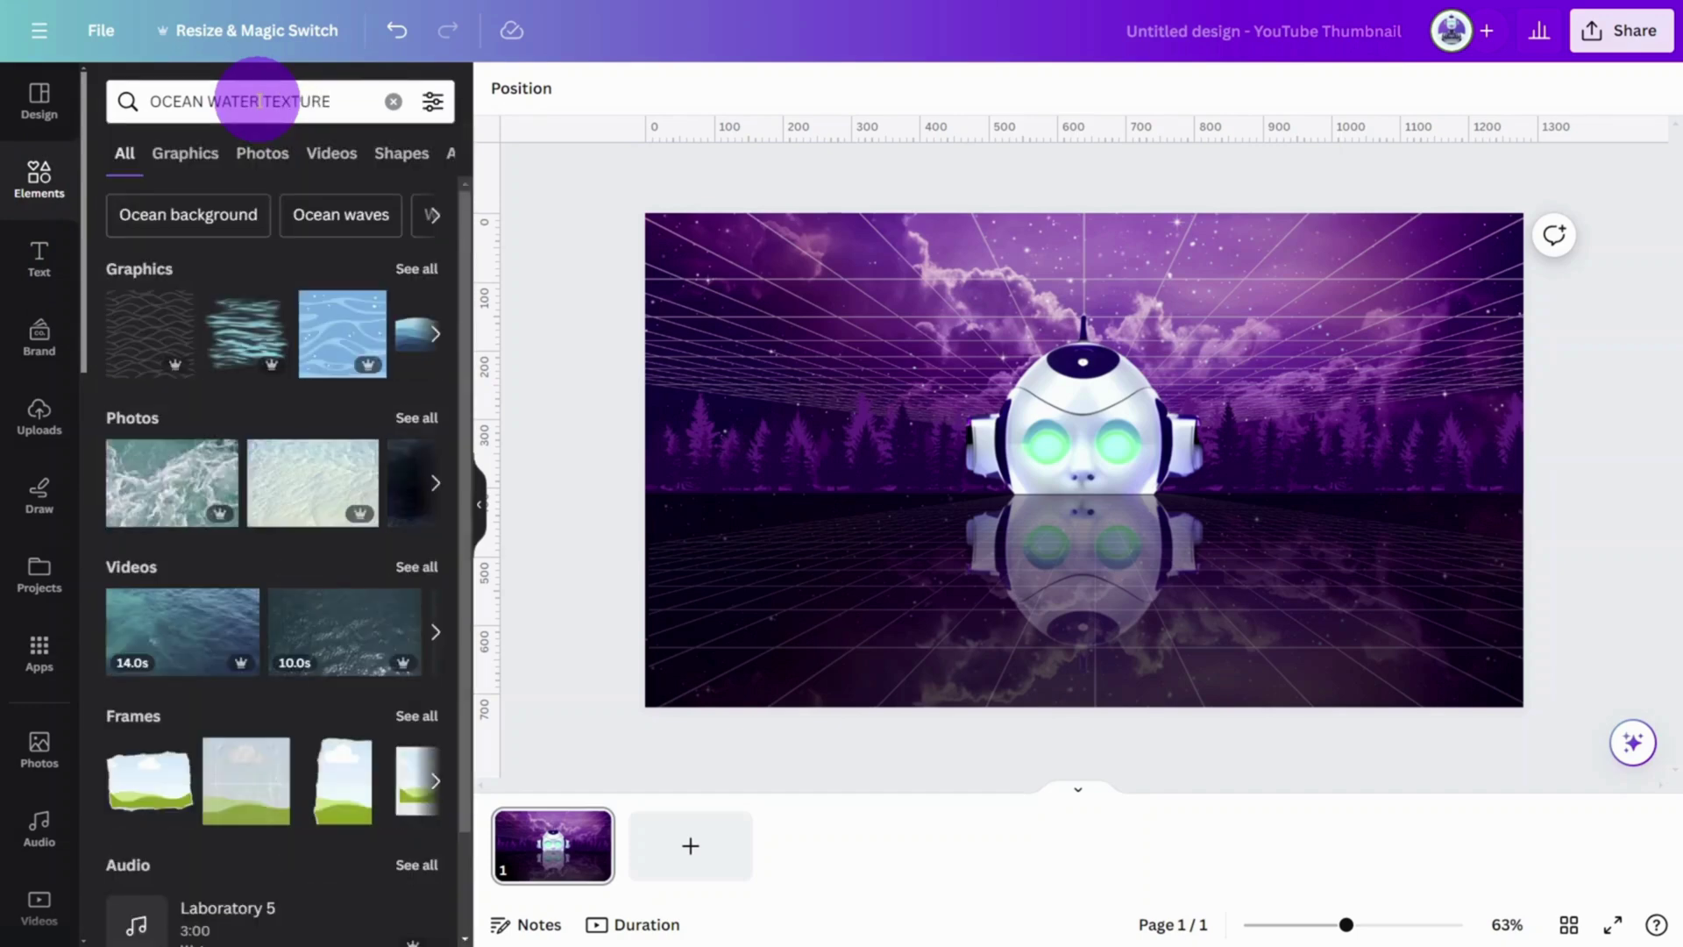
left_click(235, 331)
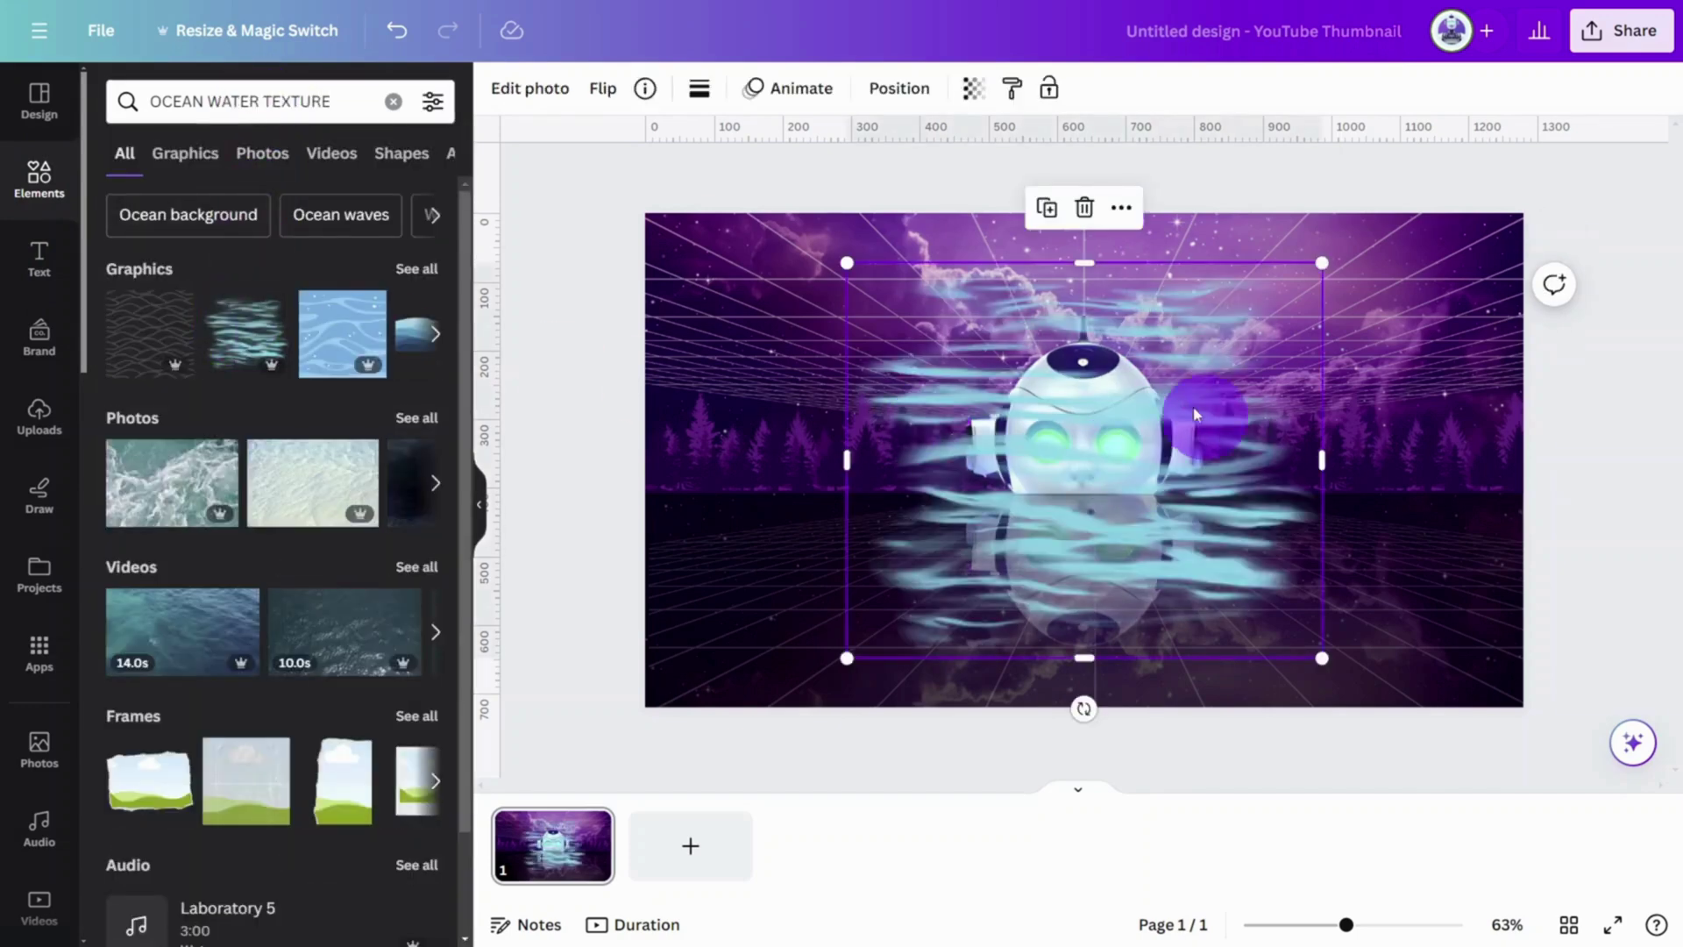
left_click_drag(1169, 396, 1172, 610)
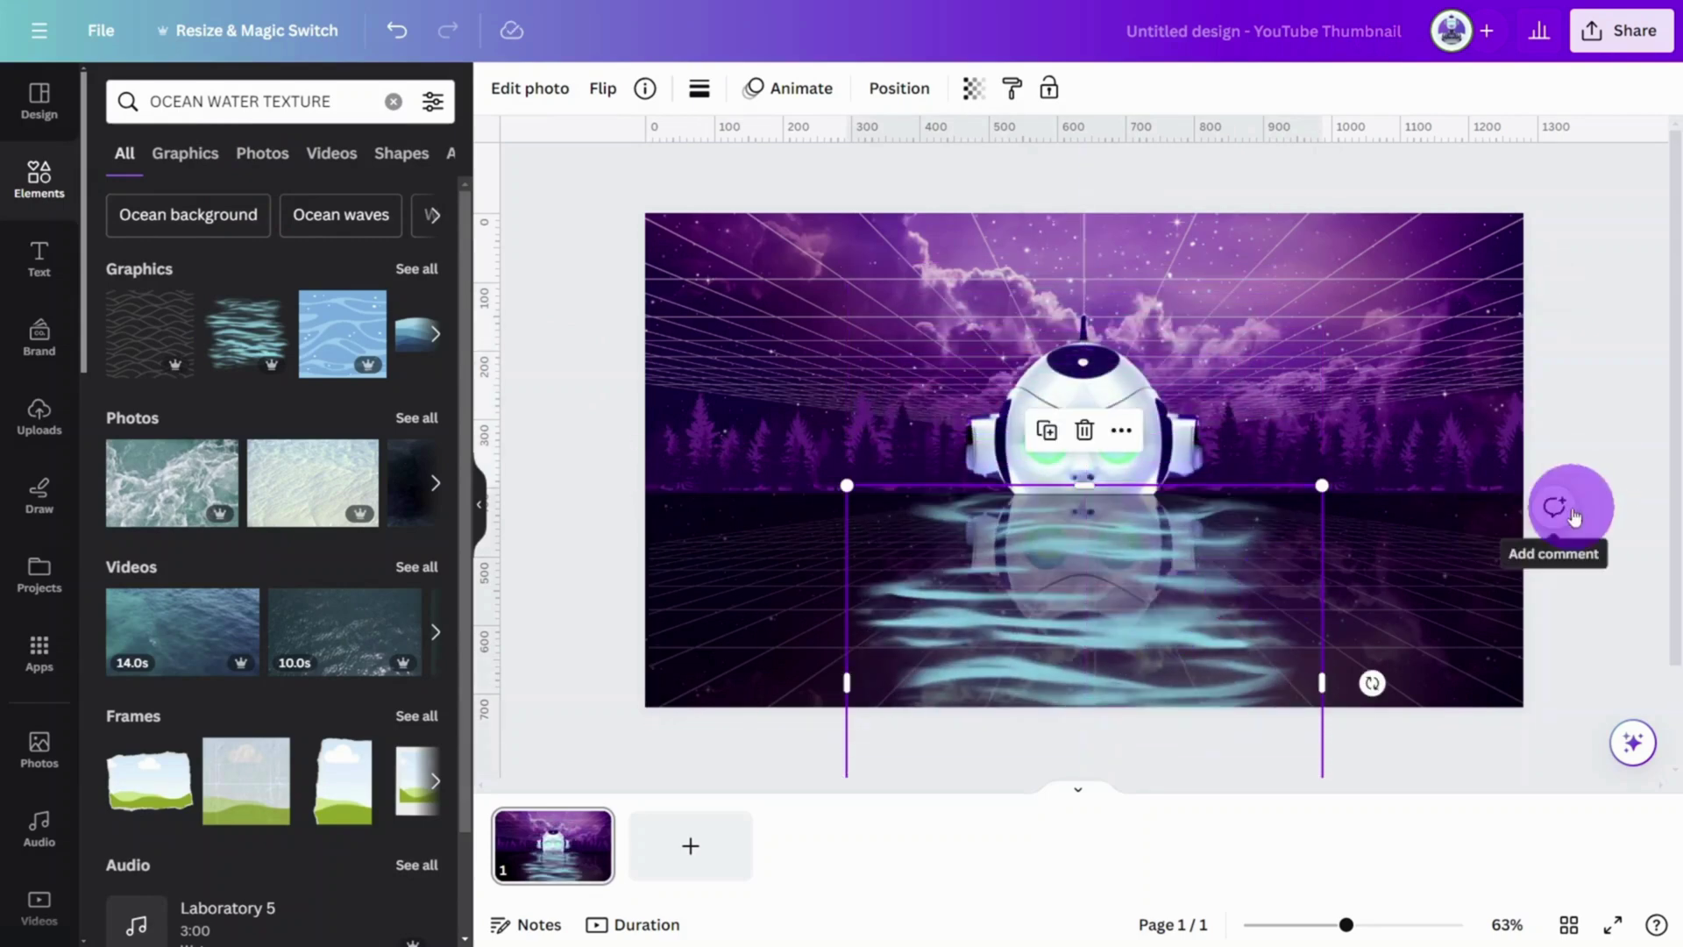
left_click(1619, 455)
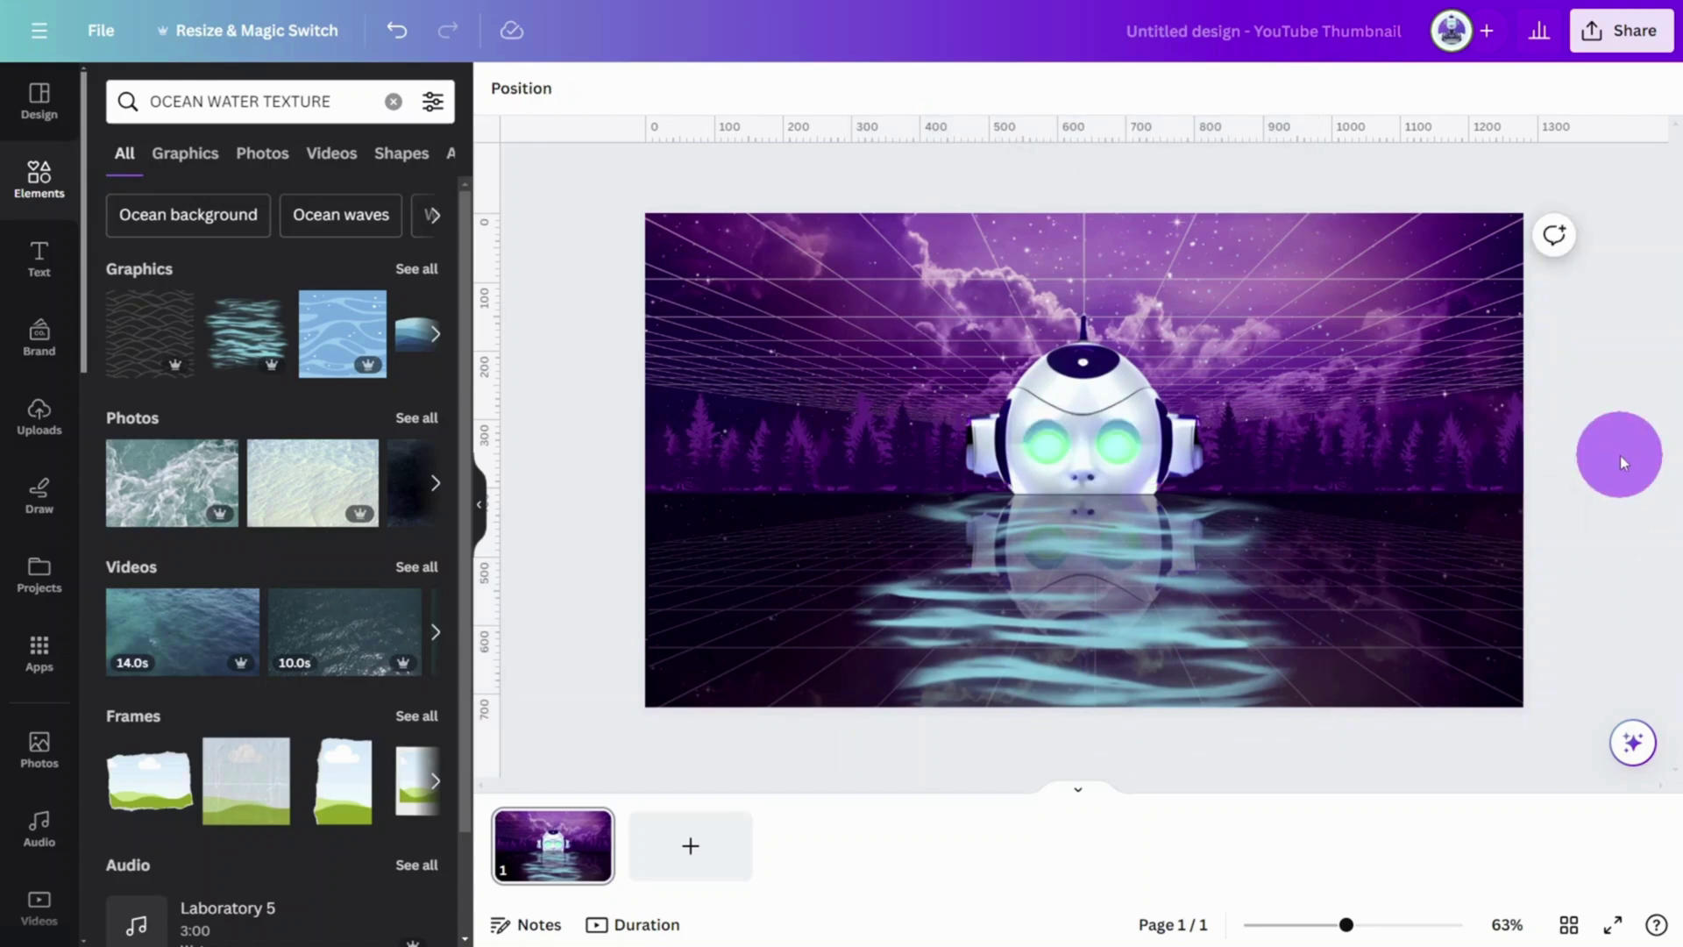
Colour-edit the water's pale blue to Hue 49, Saturation 100
left_click(1131, 671)
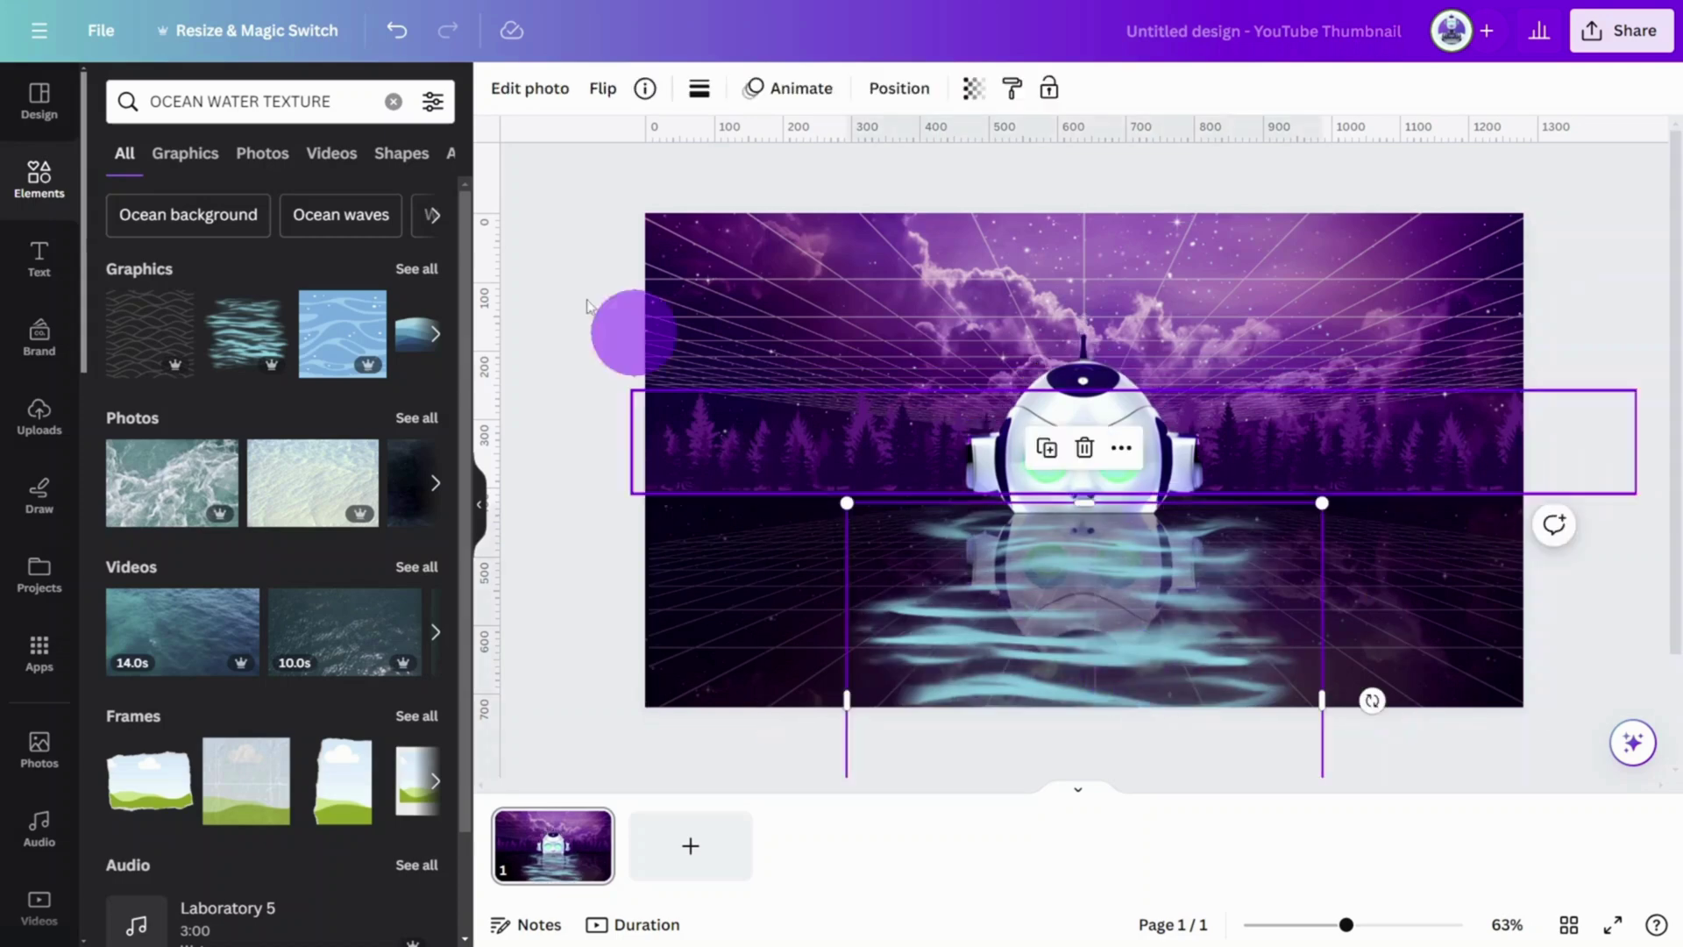
left_click(530, 101)
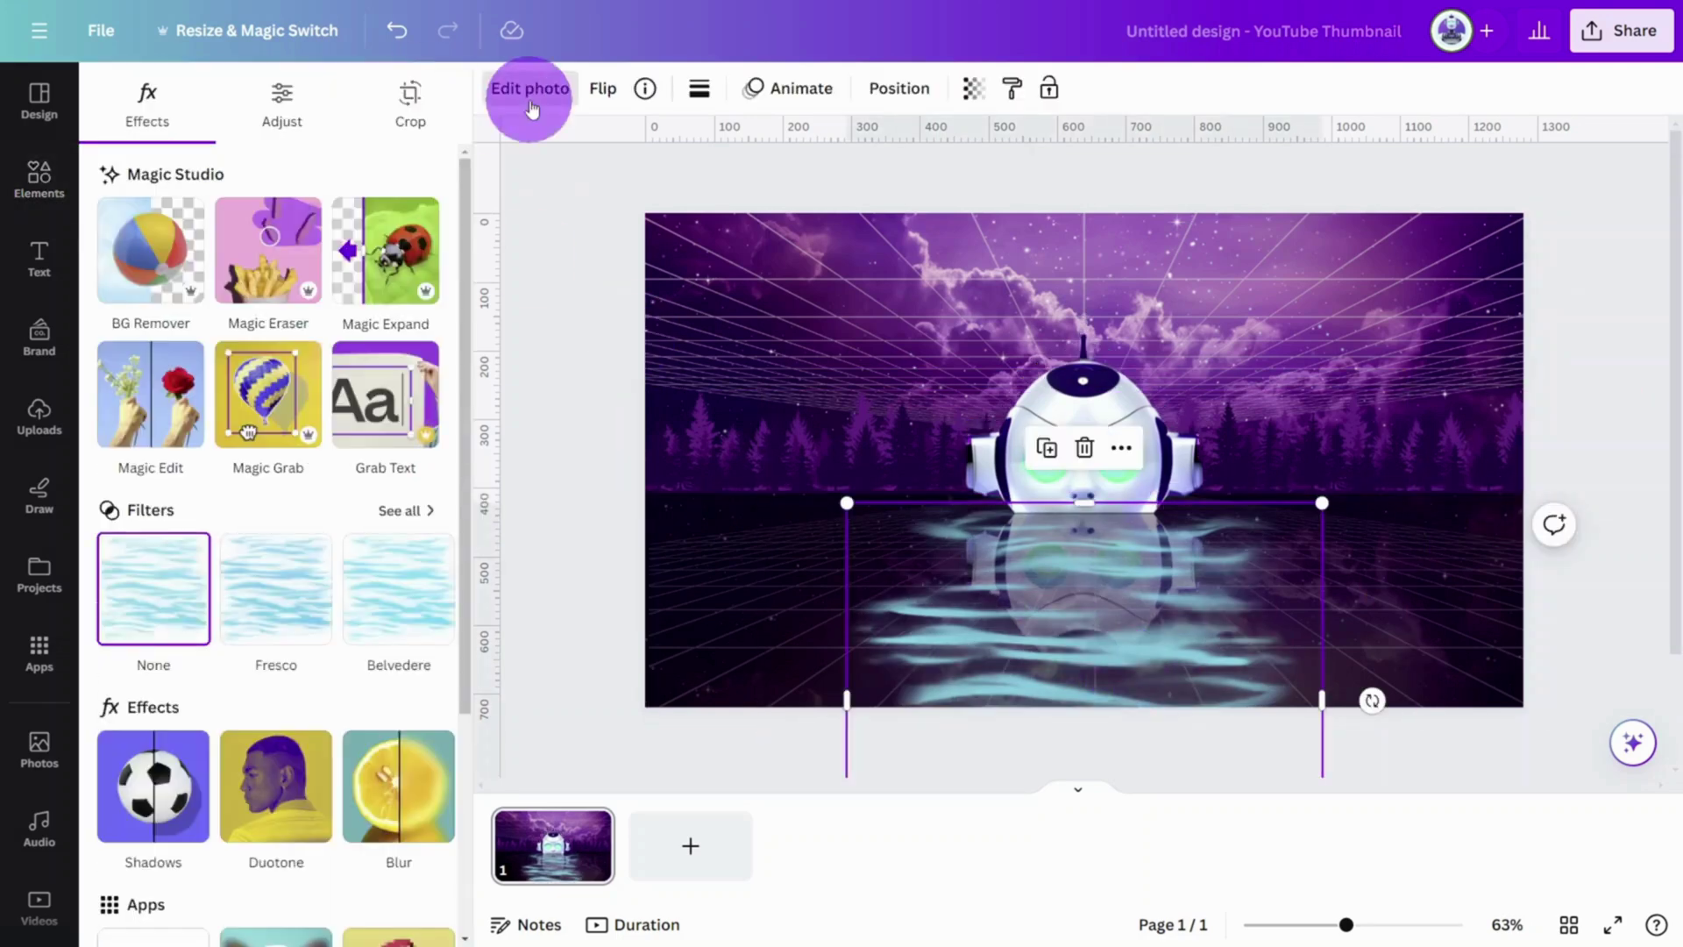
left_click(277, 109)
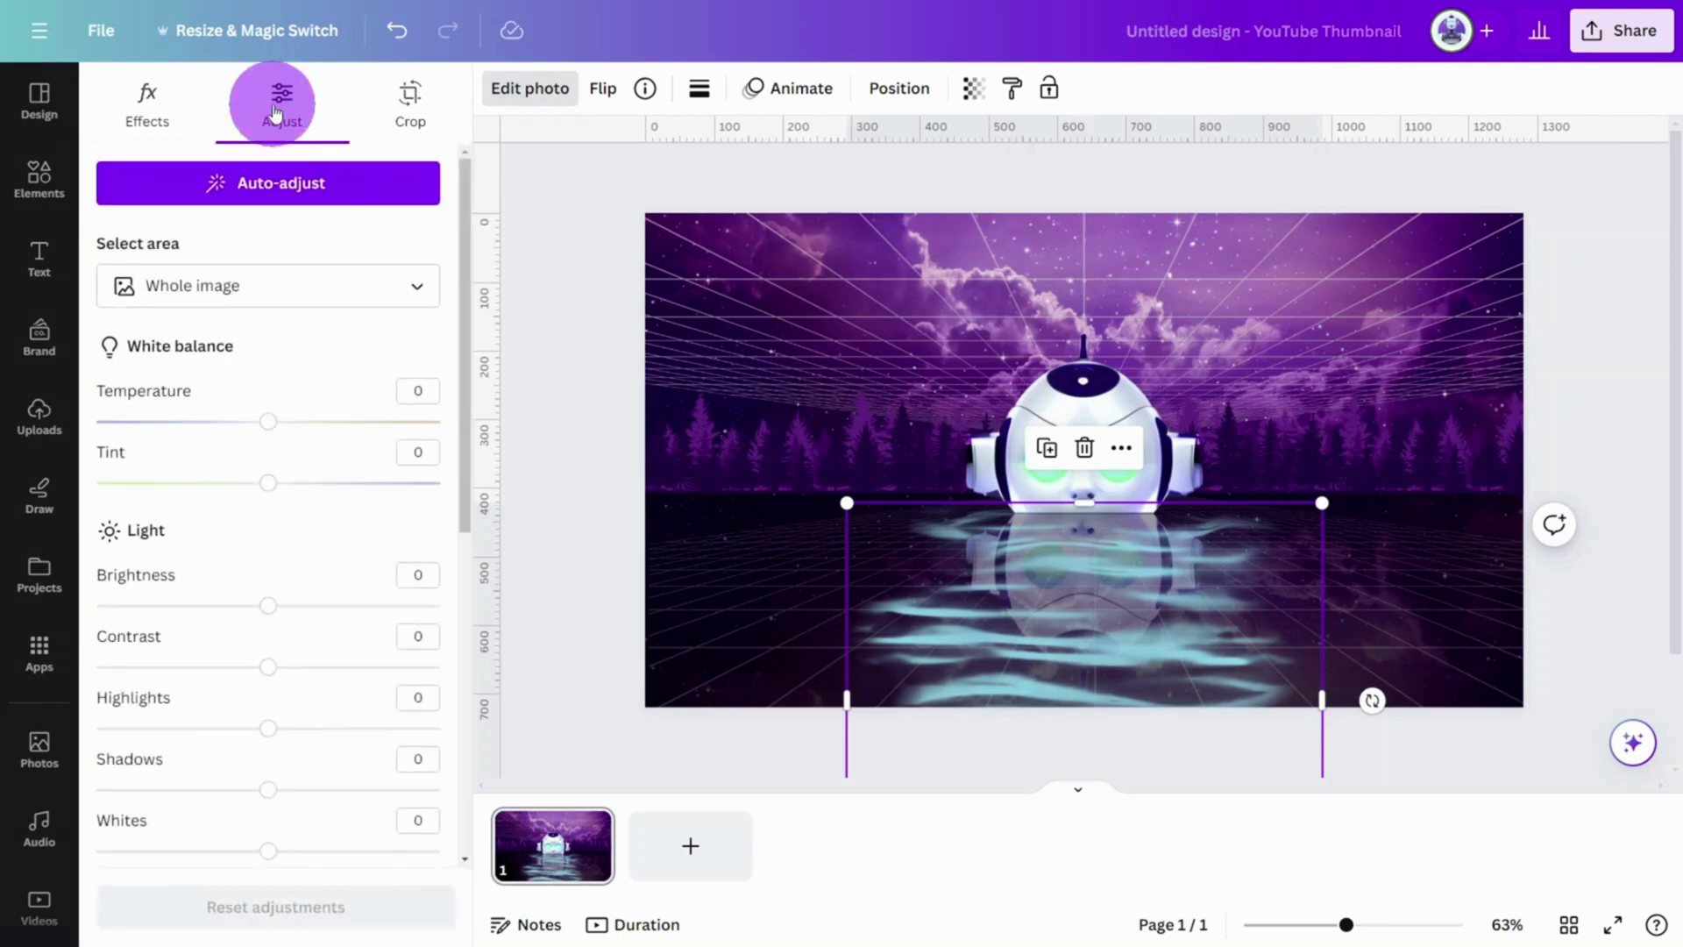
scroll(326, 243, "down", 7)
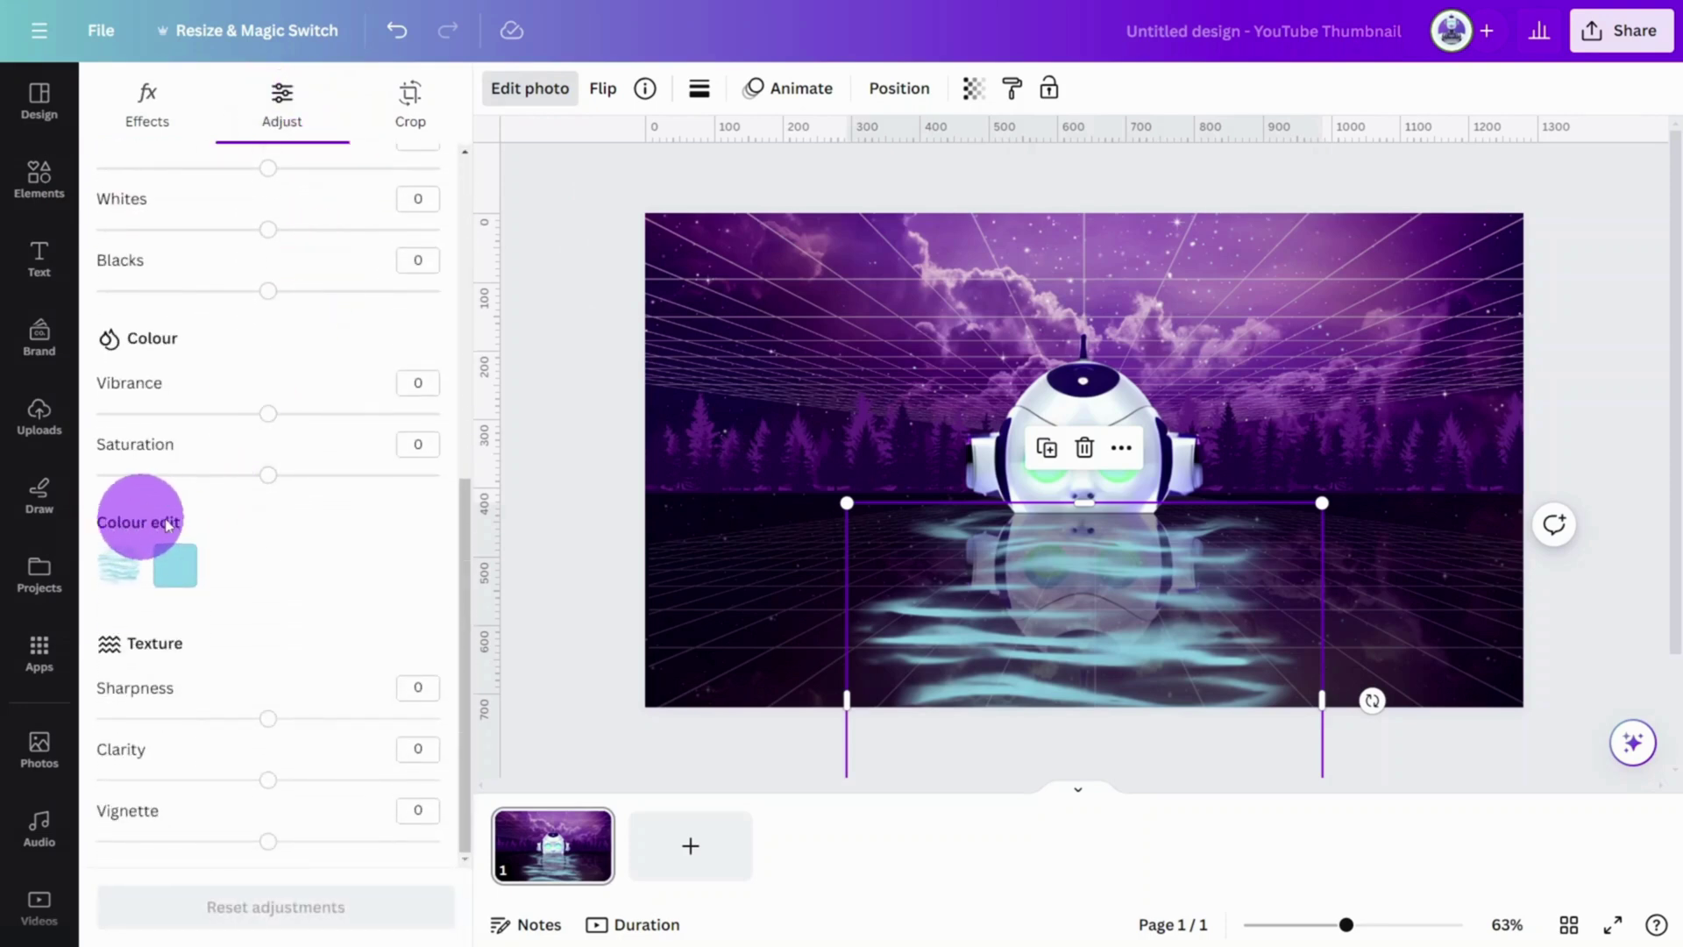
left_click(174, 567)
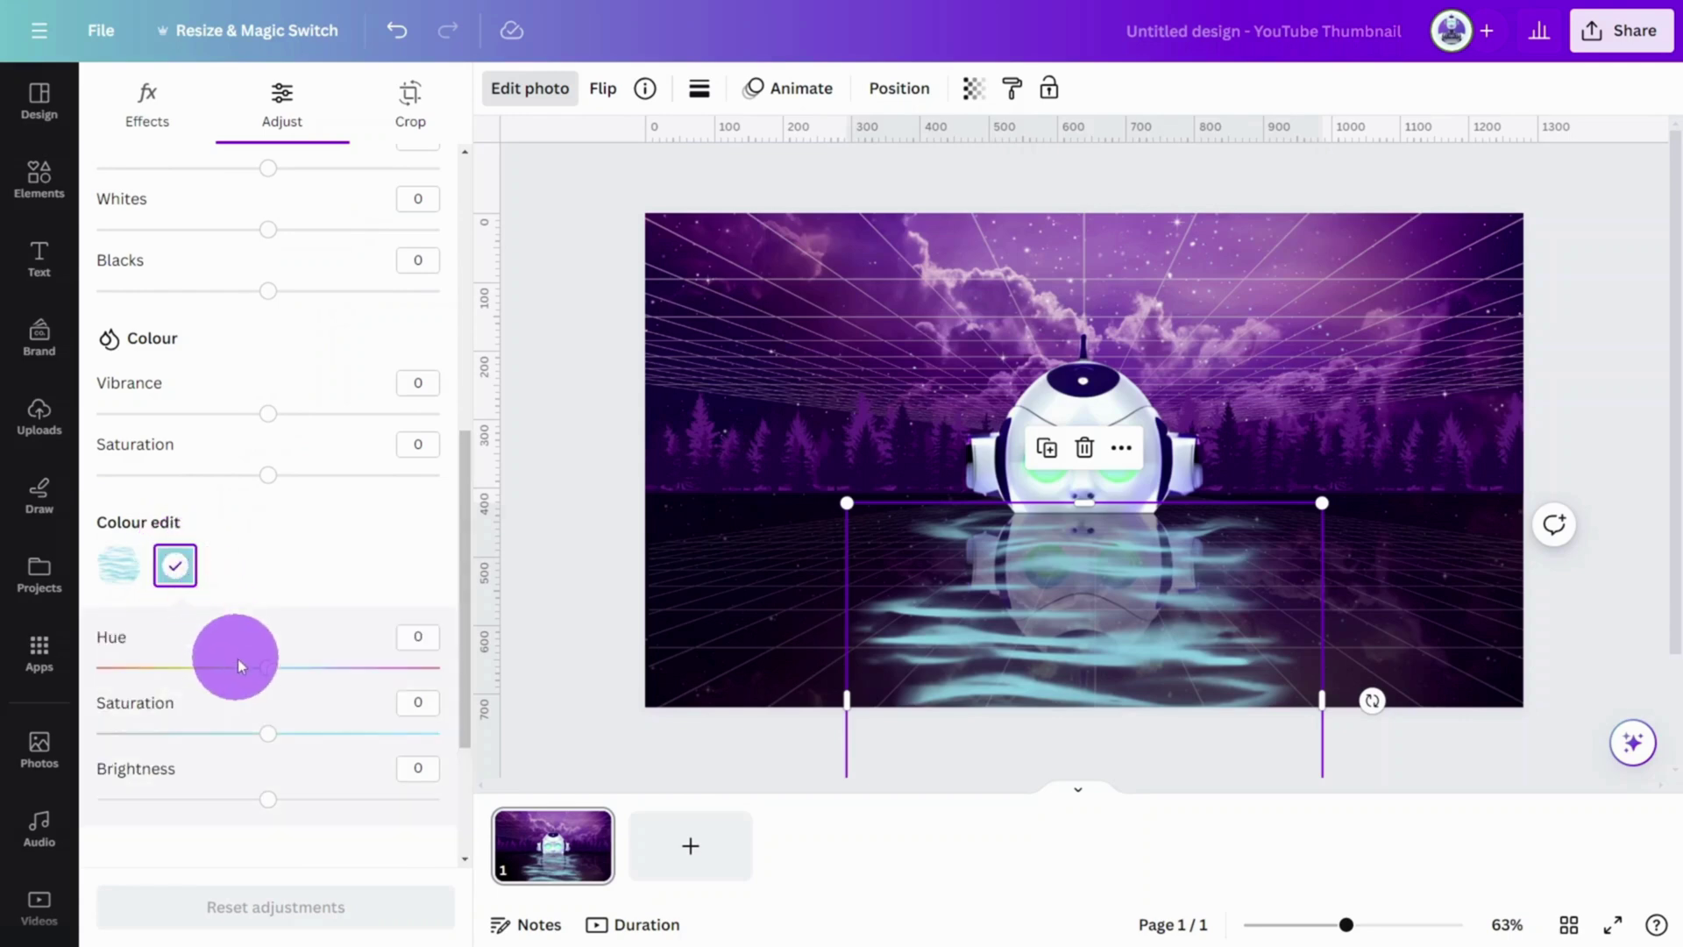
left_click_drag(265, 673, 313, 675)
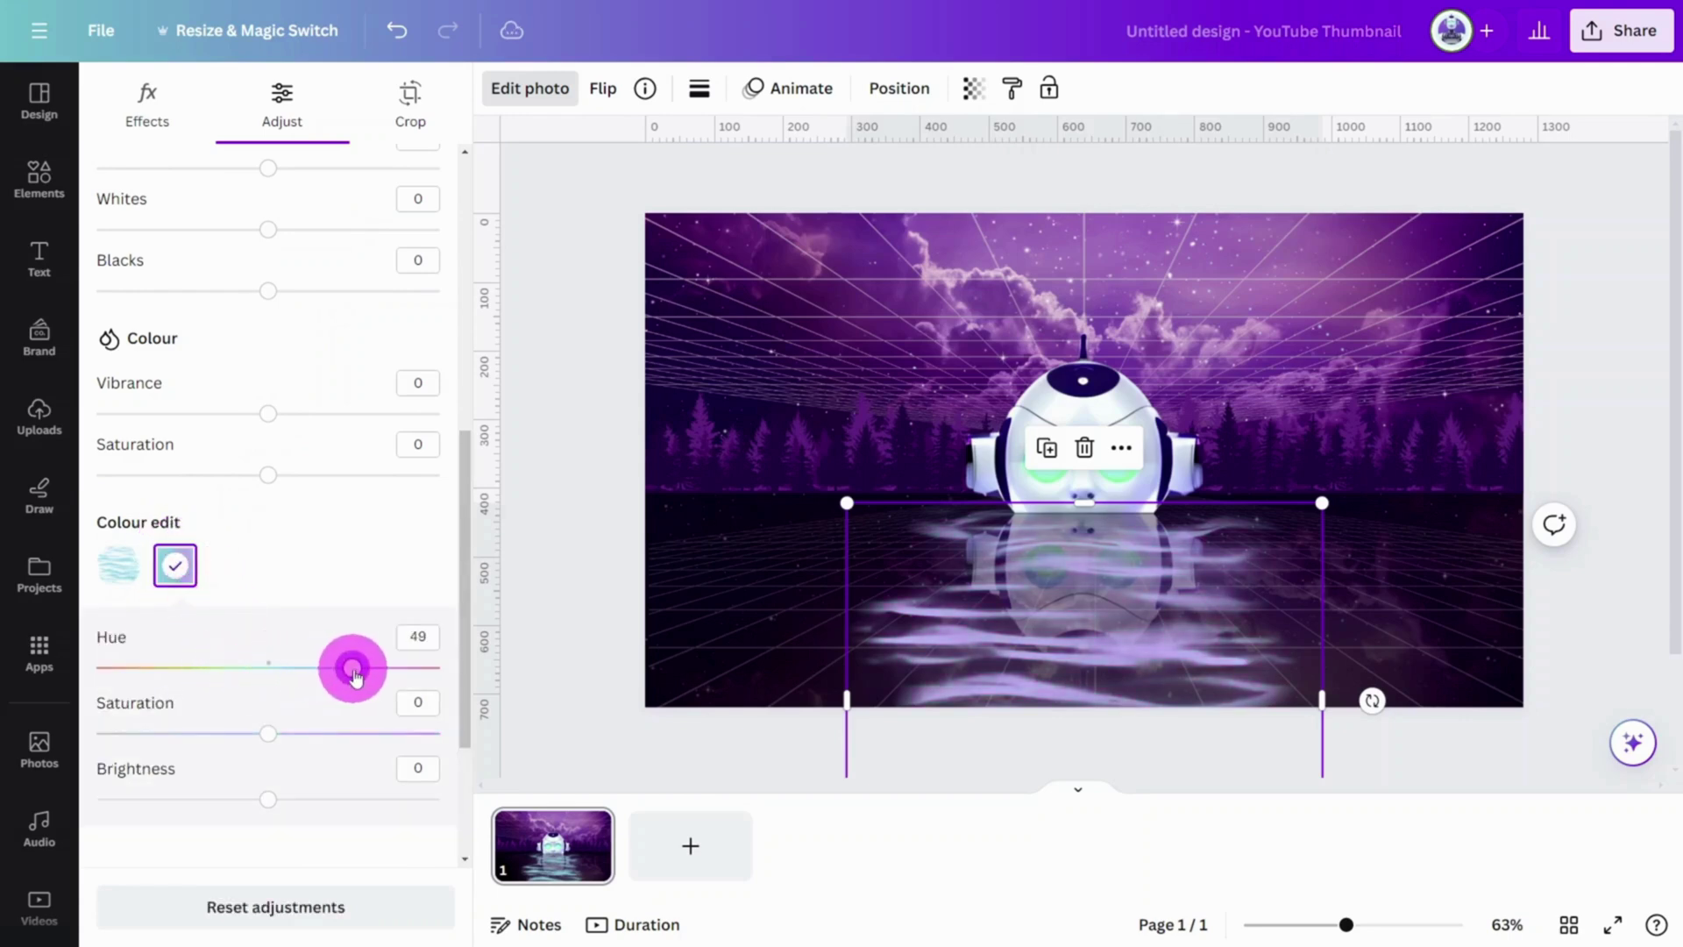
left_click_drag(290, 743, 462, 742)
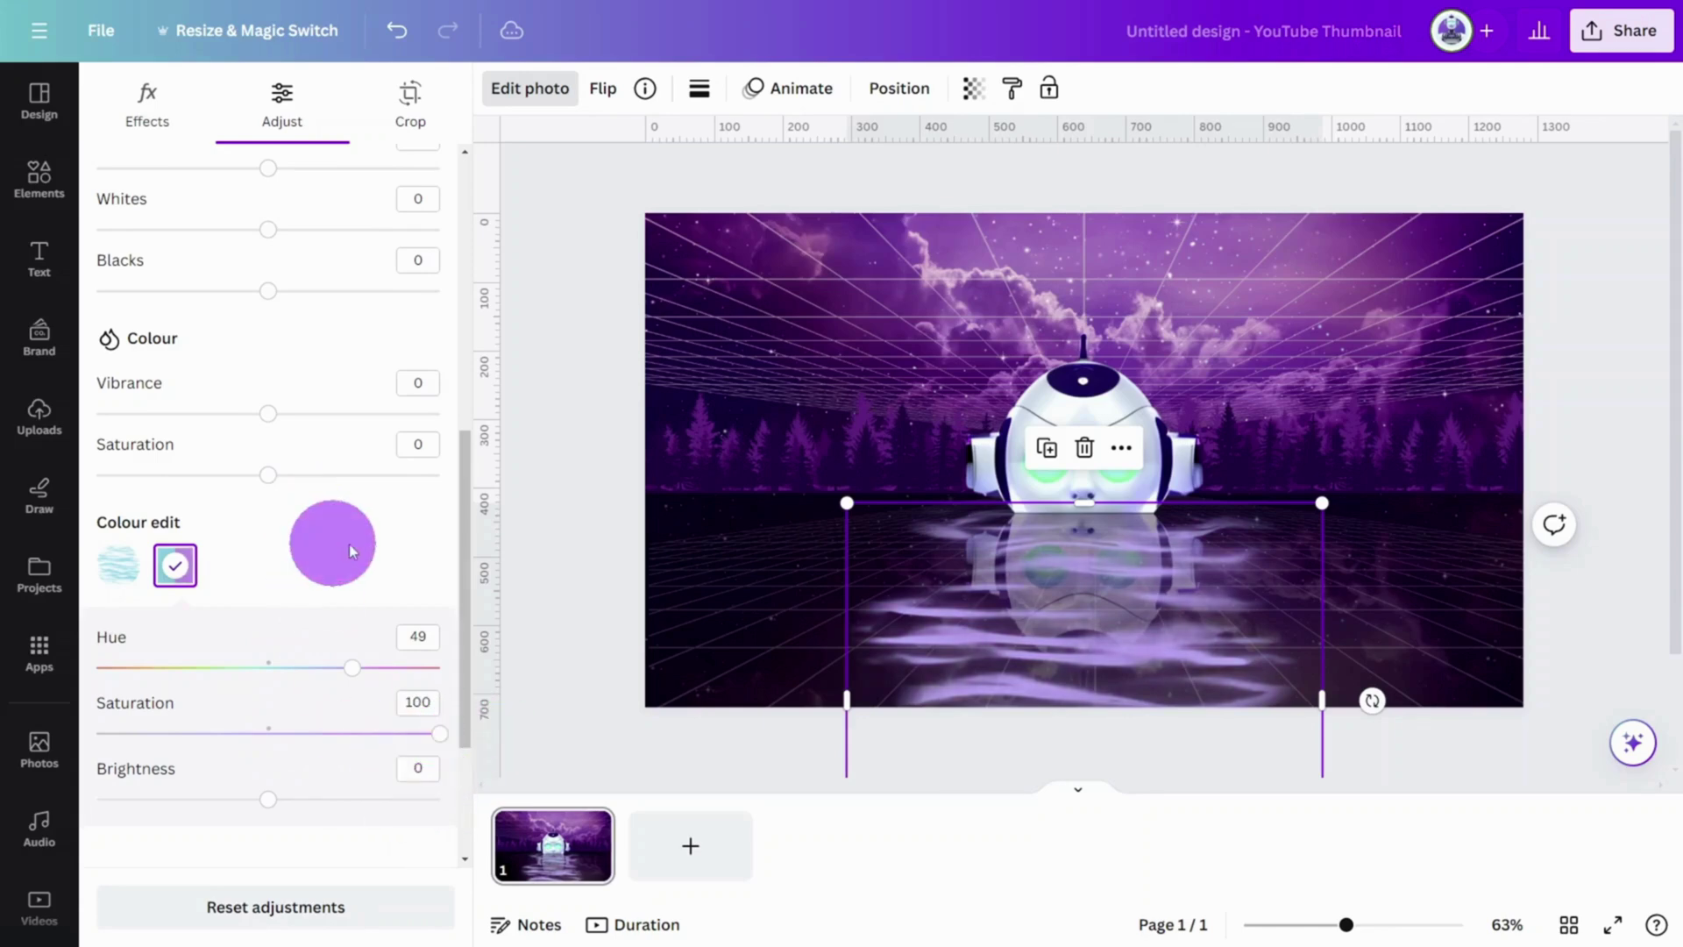
Set the water's transparency to 59 and reorder its layer
left_click(973, 88)
left_click_drag(969, 188, 890, 185)
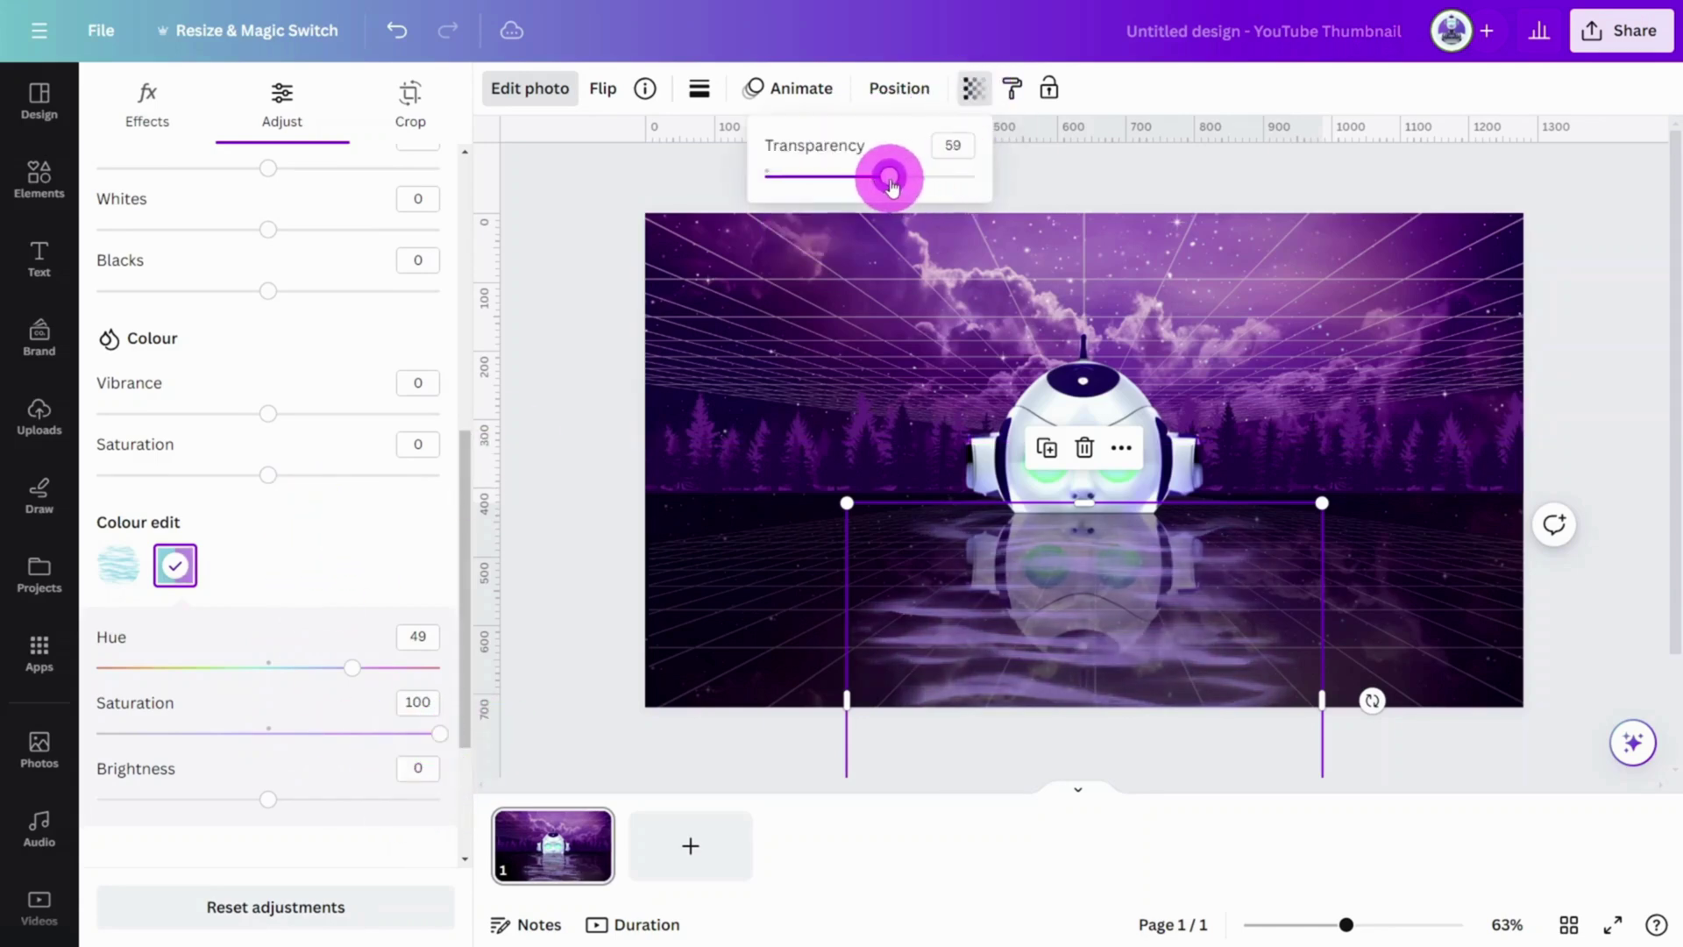
left_click(899, 88)
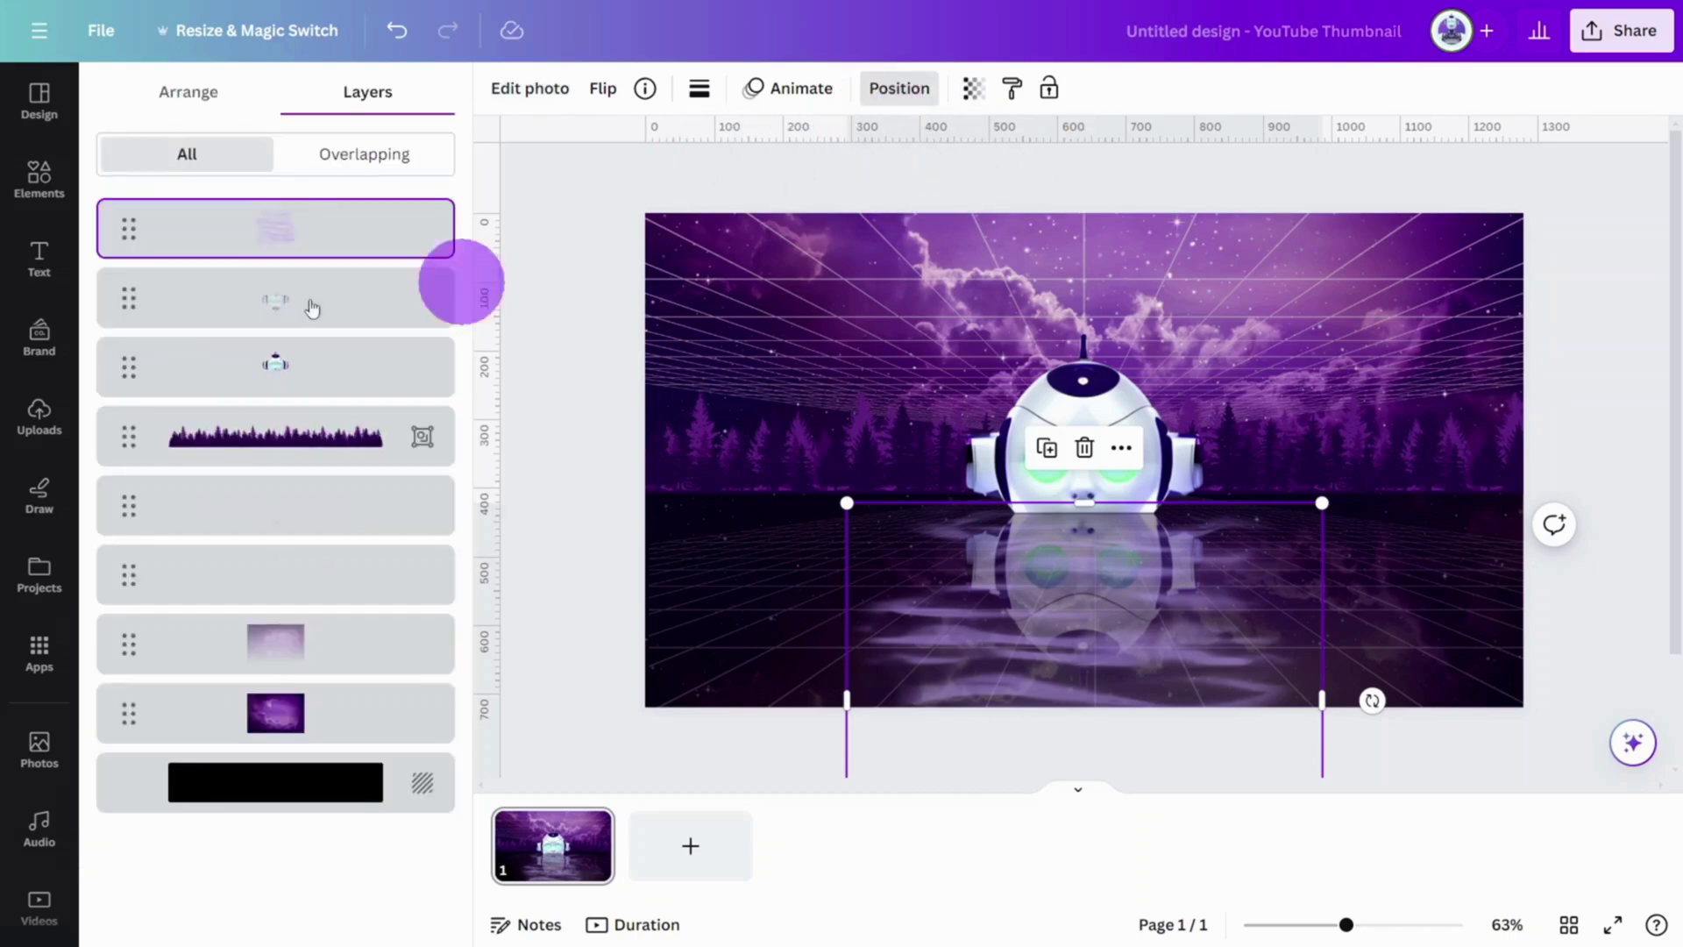
left_click_drag(187, 300, 290, 526)
left_click(568, 508)
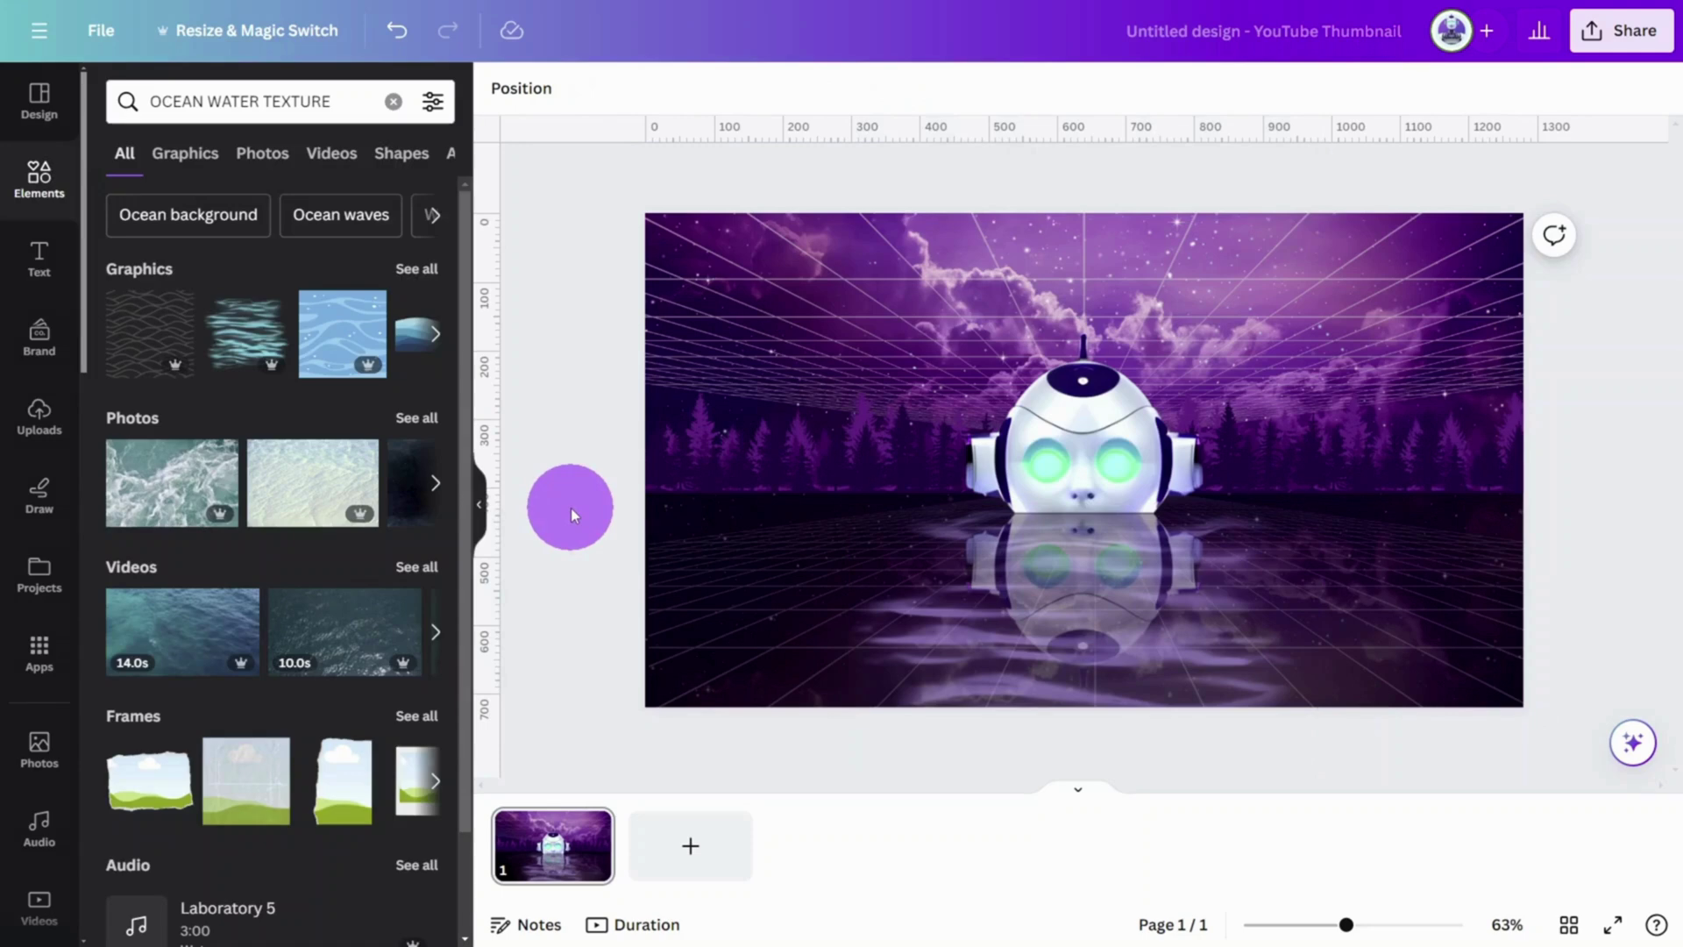
Add a second page with a REFLECTION heading
left_click(688, 839)
left_click(38, 259)
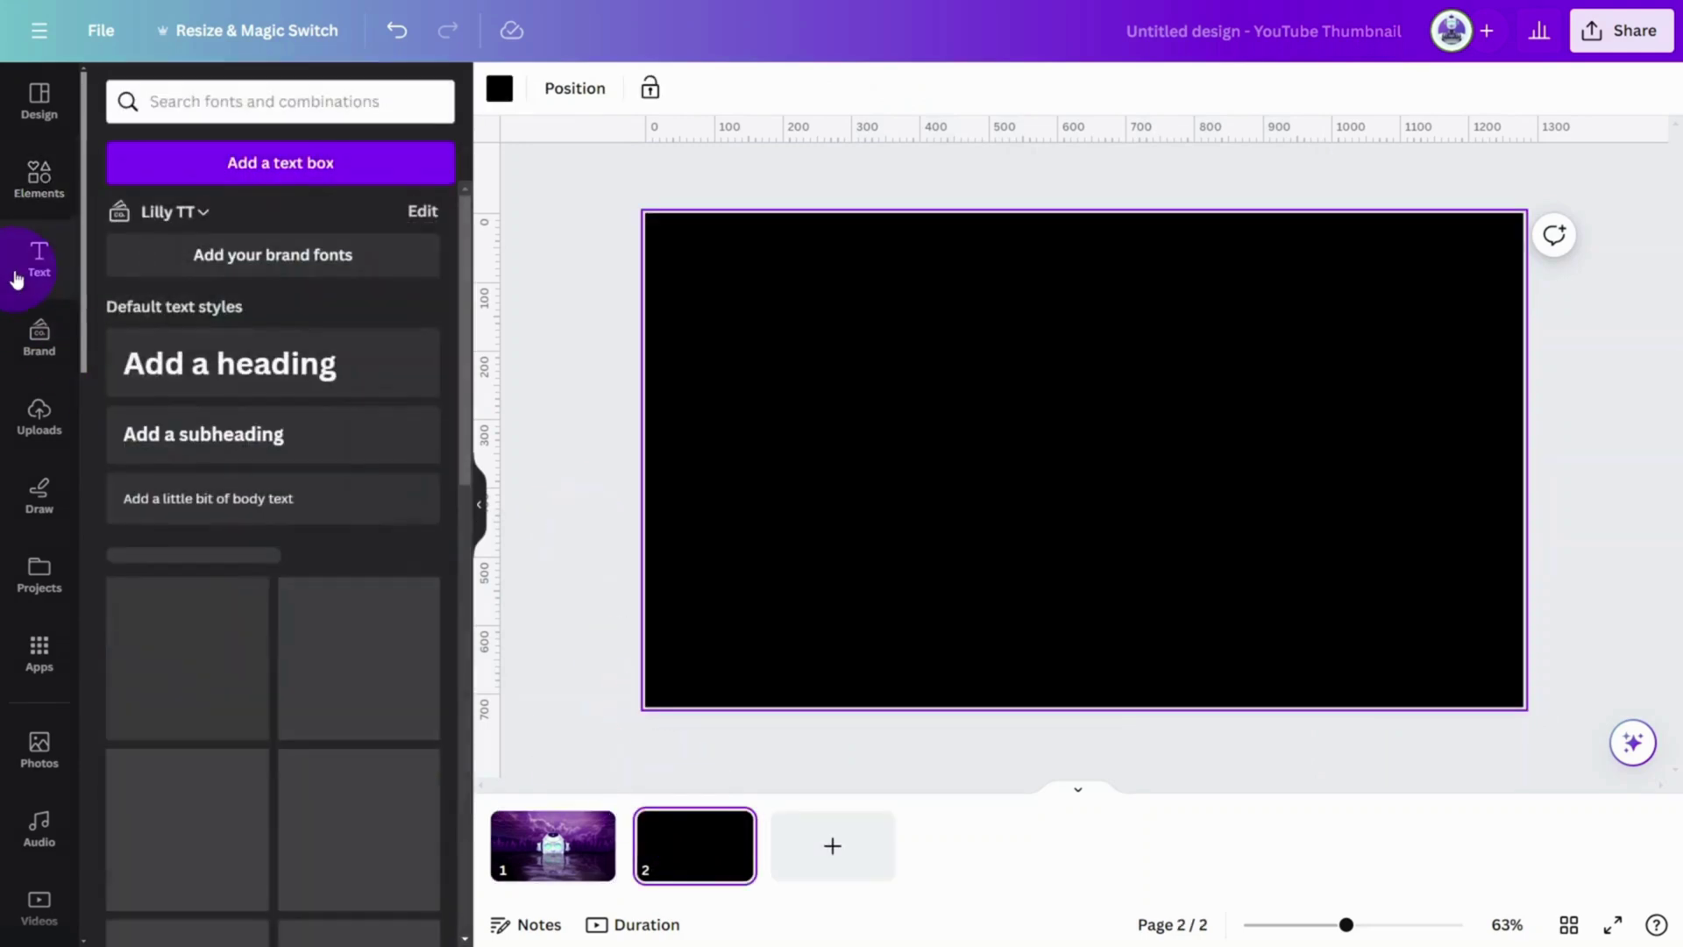
left_click(368, 392)
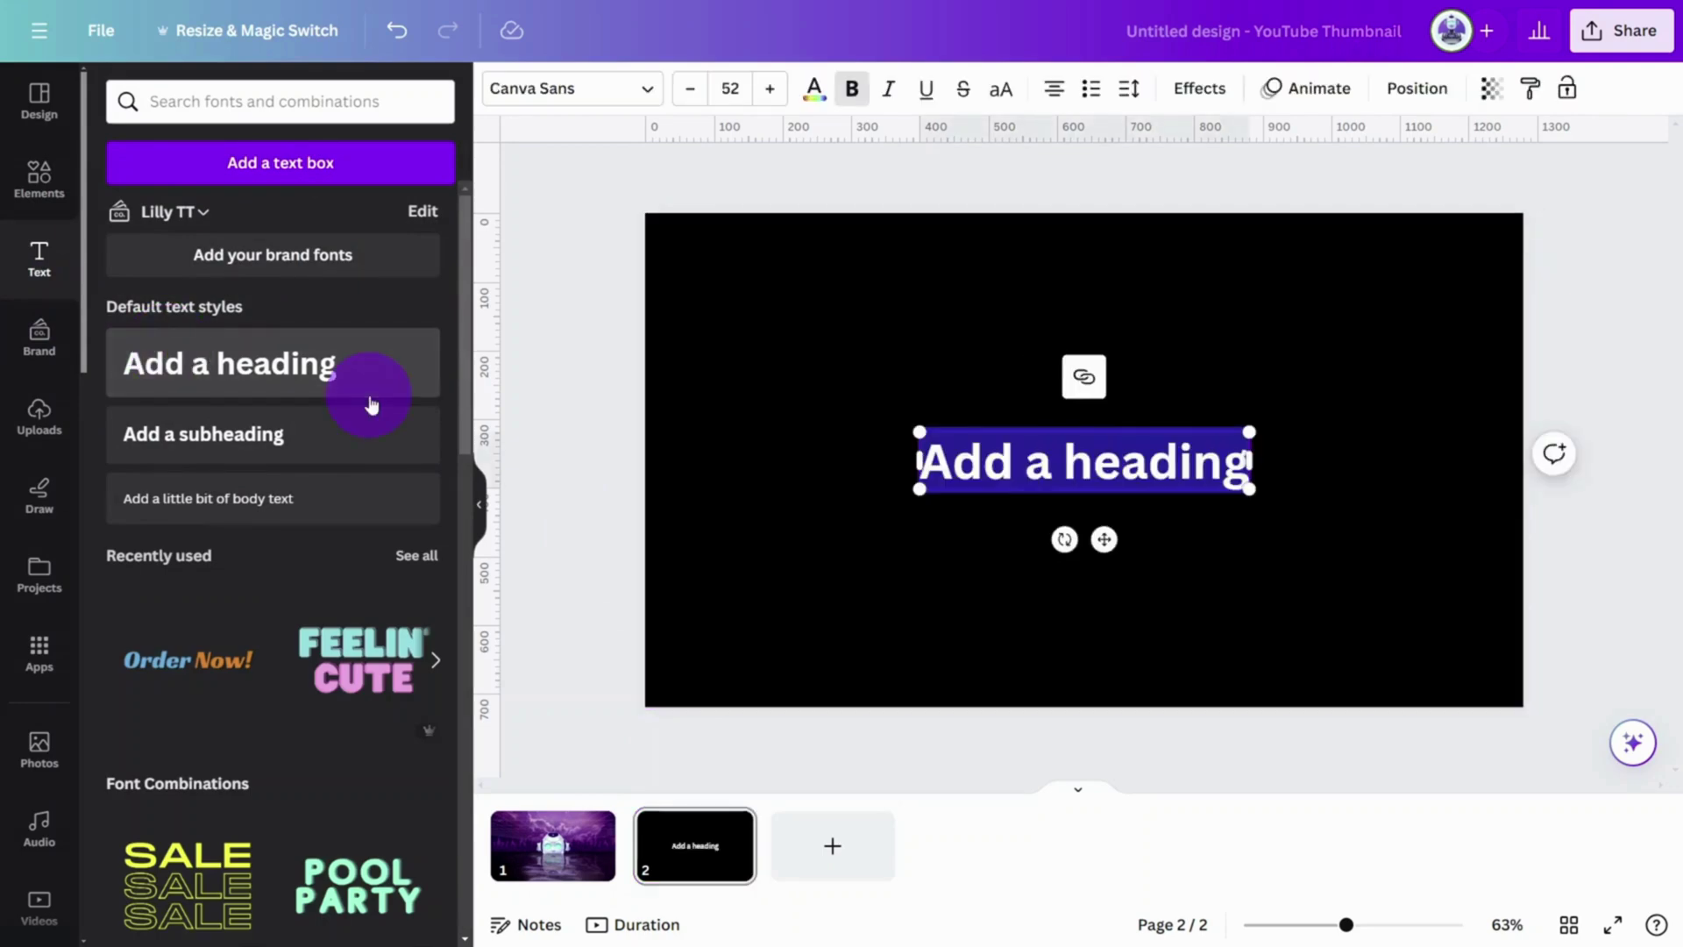
type("REFLECTION")
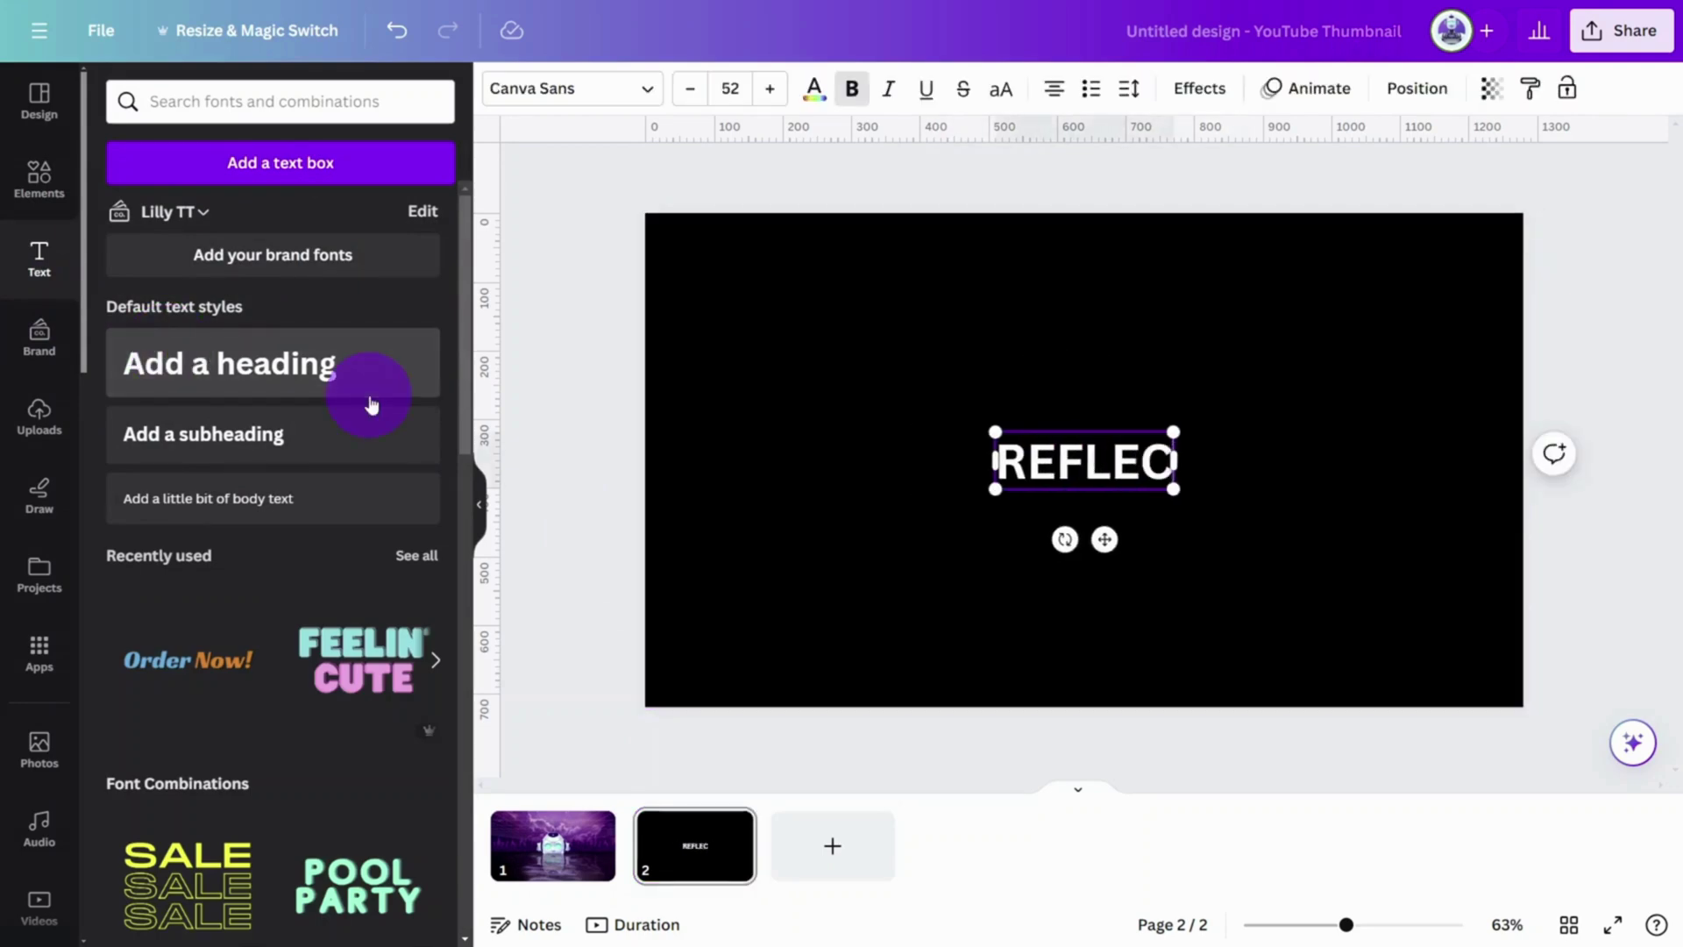
Set the REFLECTION heading to the Horizon font in aqua
left_click(636, 105)
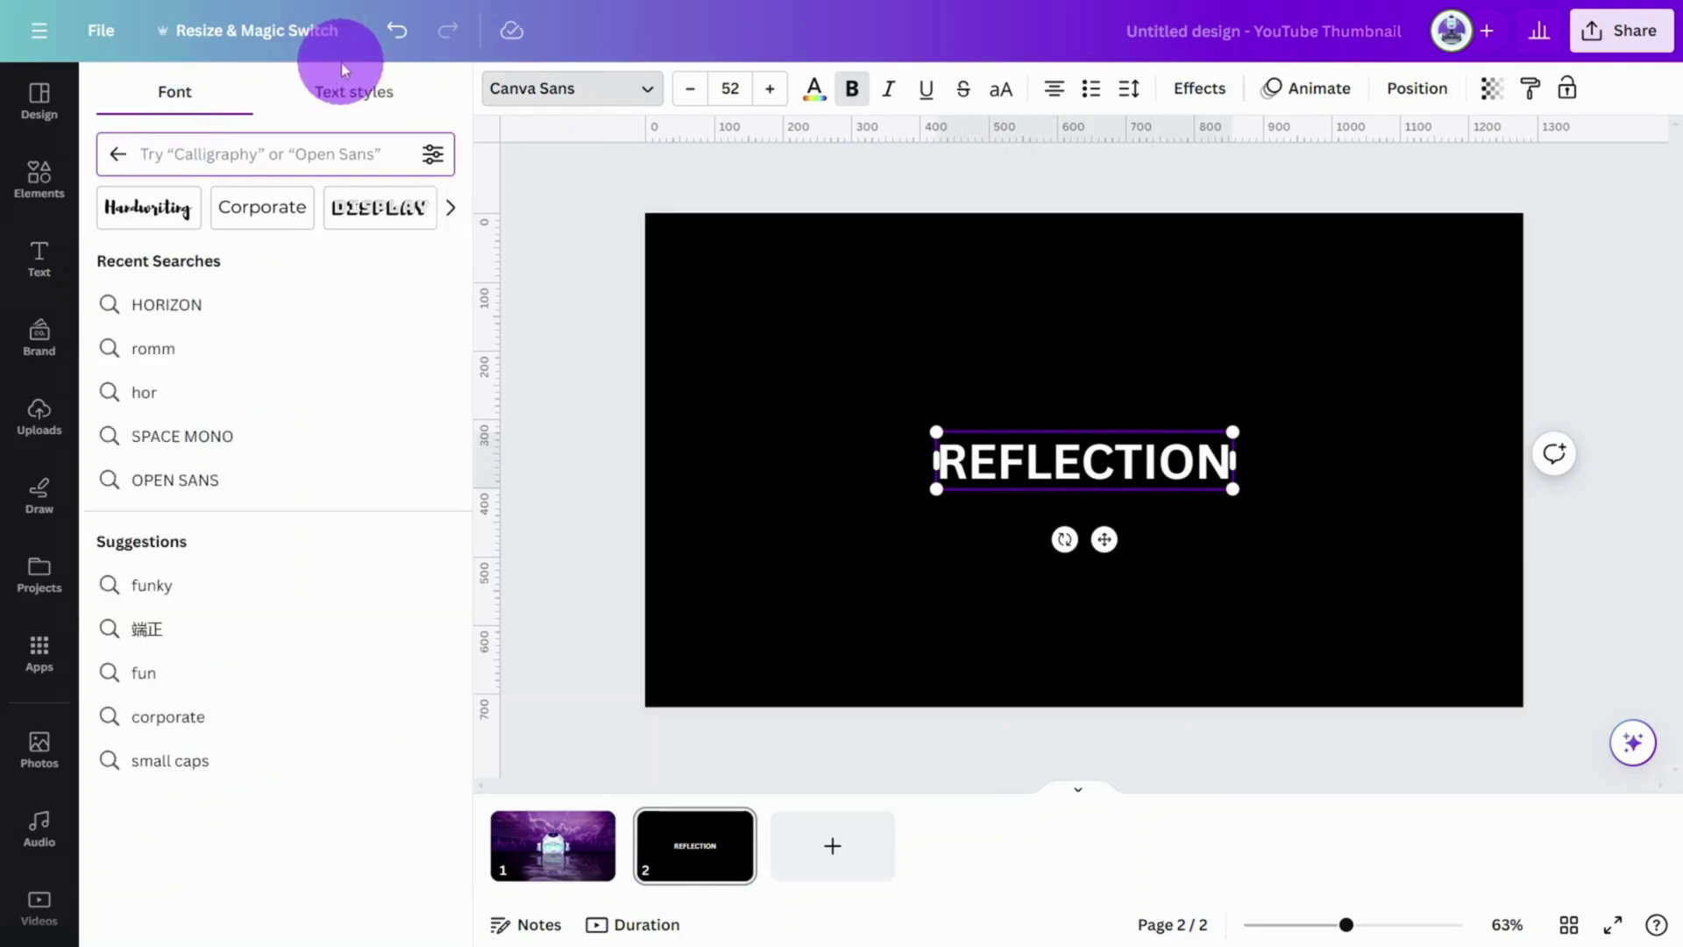
type("HORIZON")
left_click(218, 261)
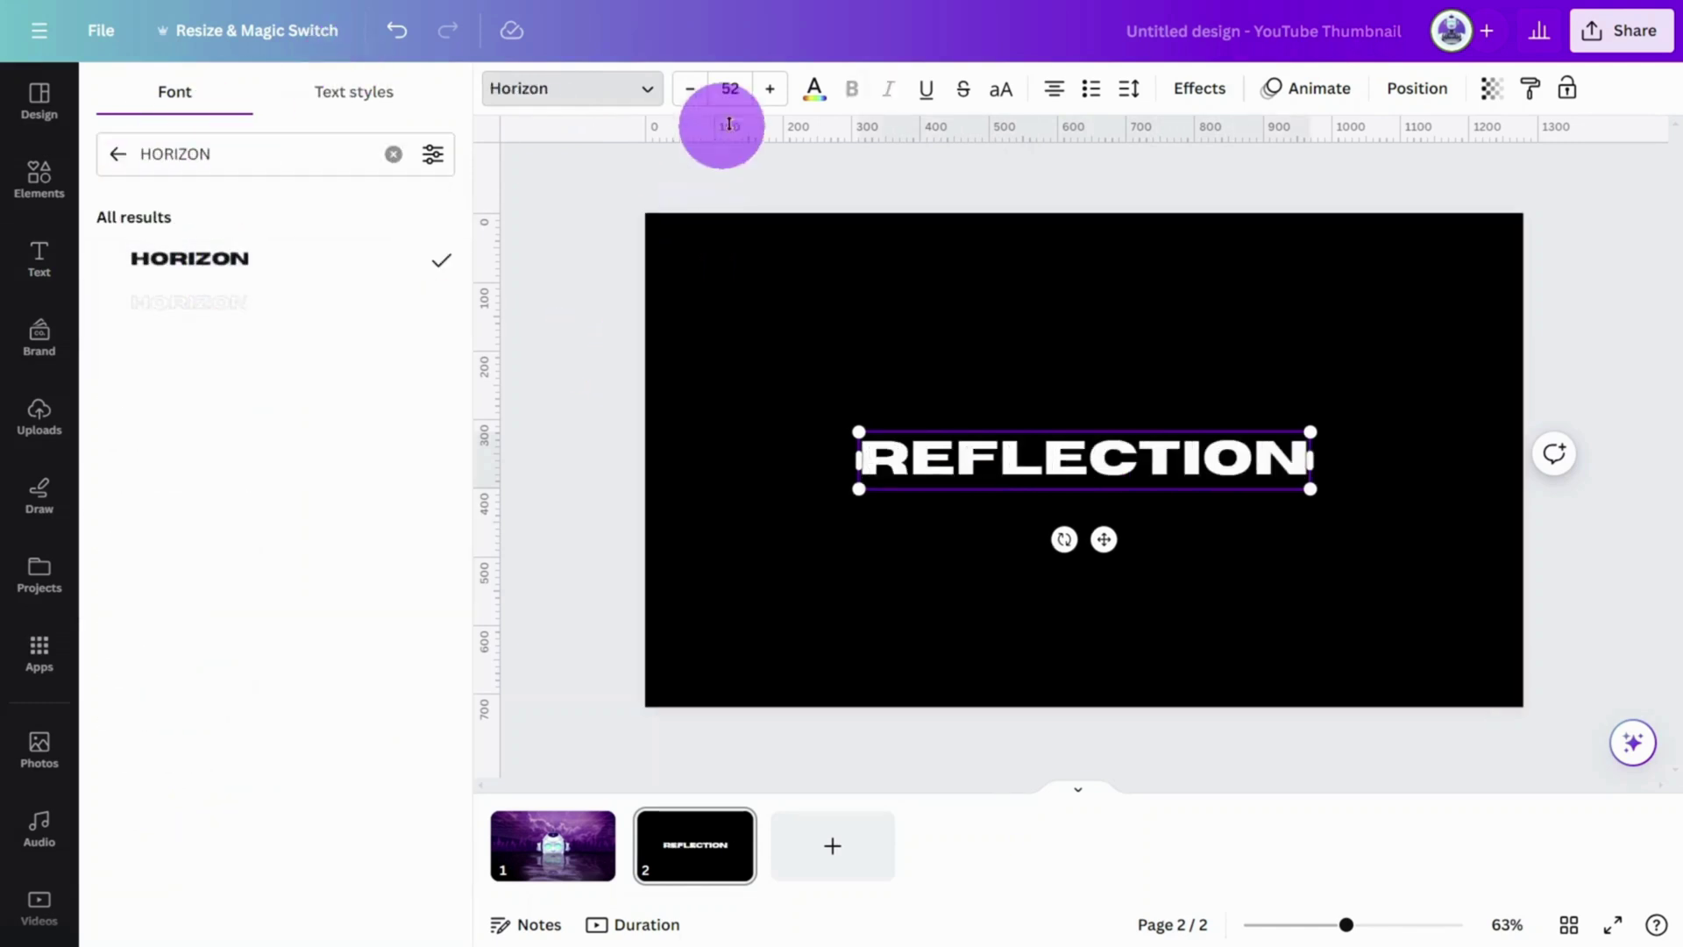
left_click(814, 98)
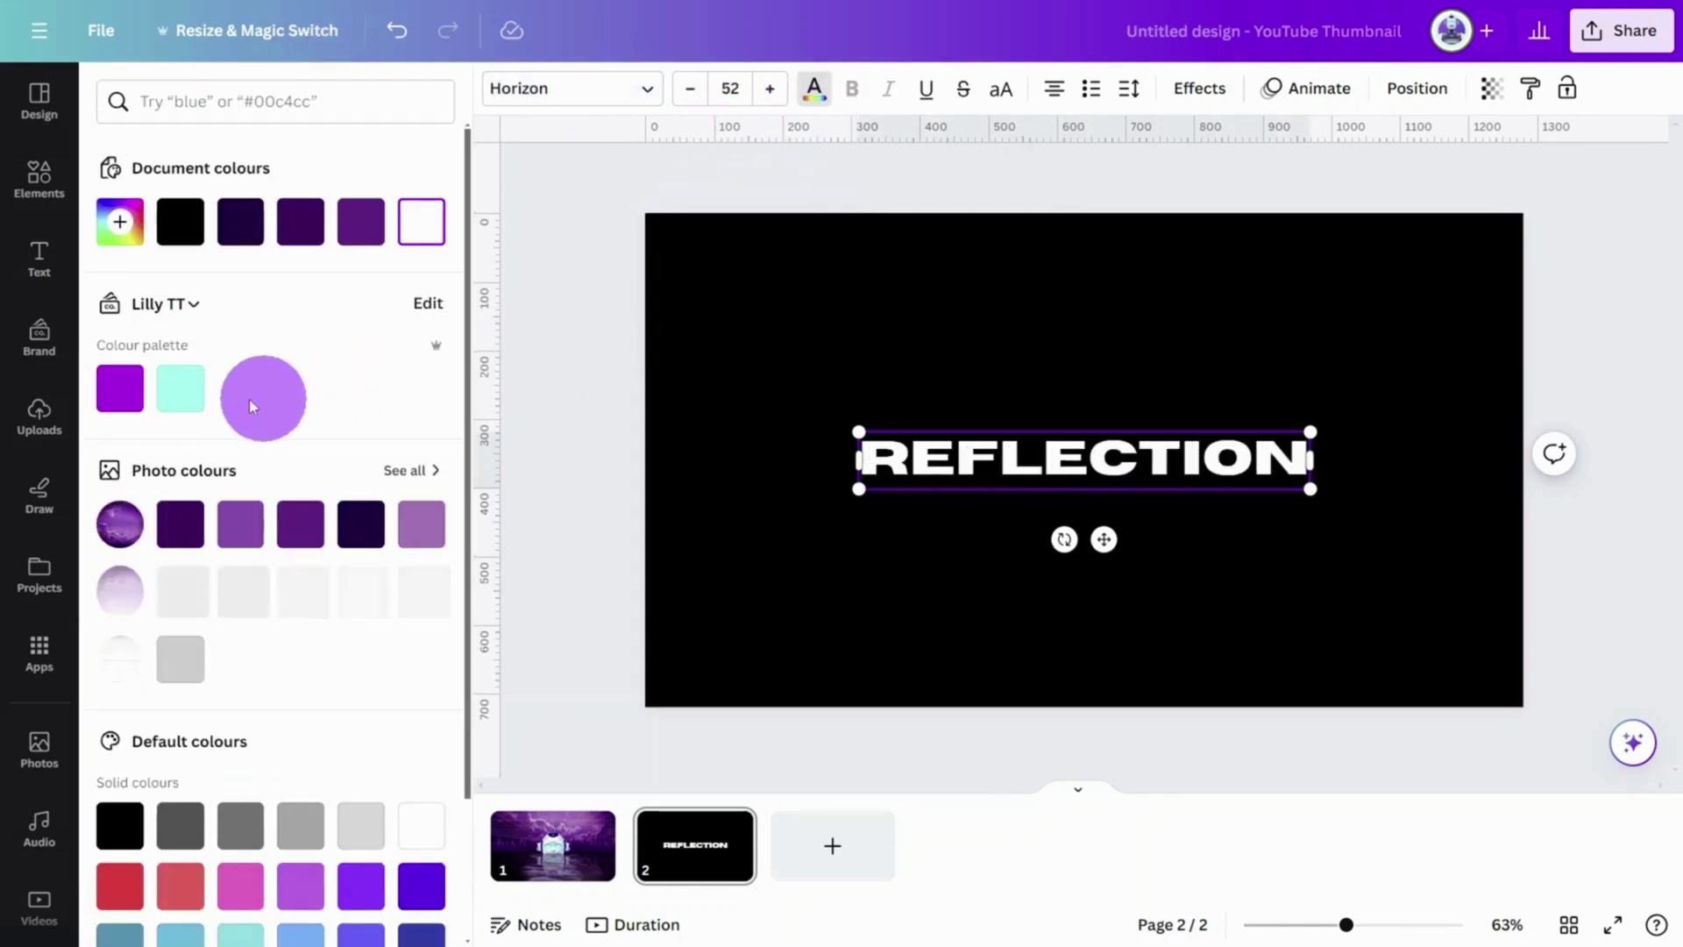
left_click(179, 387)
left_click(740, 403)
Stretch REFLECTION across the full page width and bring up the download options
left_click(1303, 493)
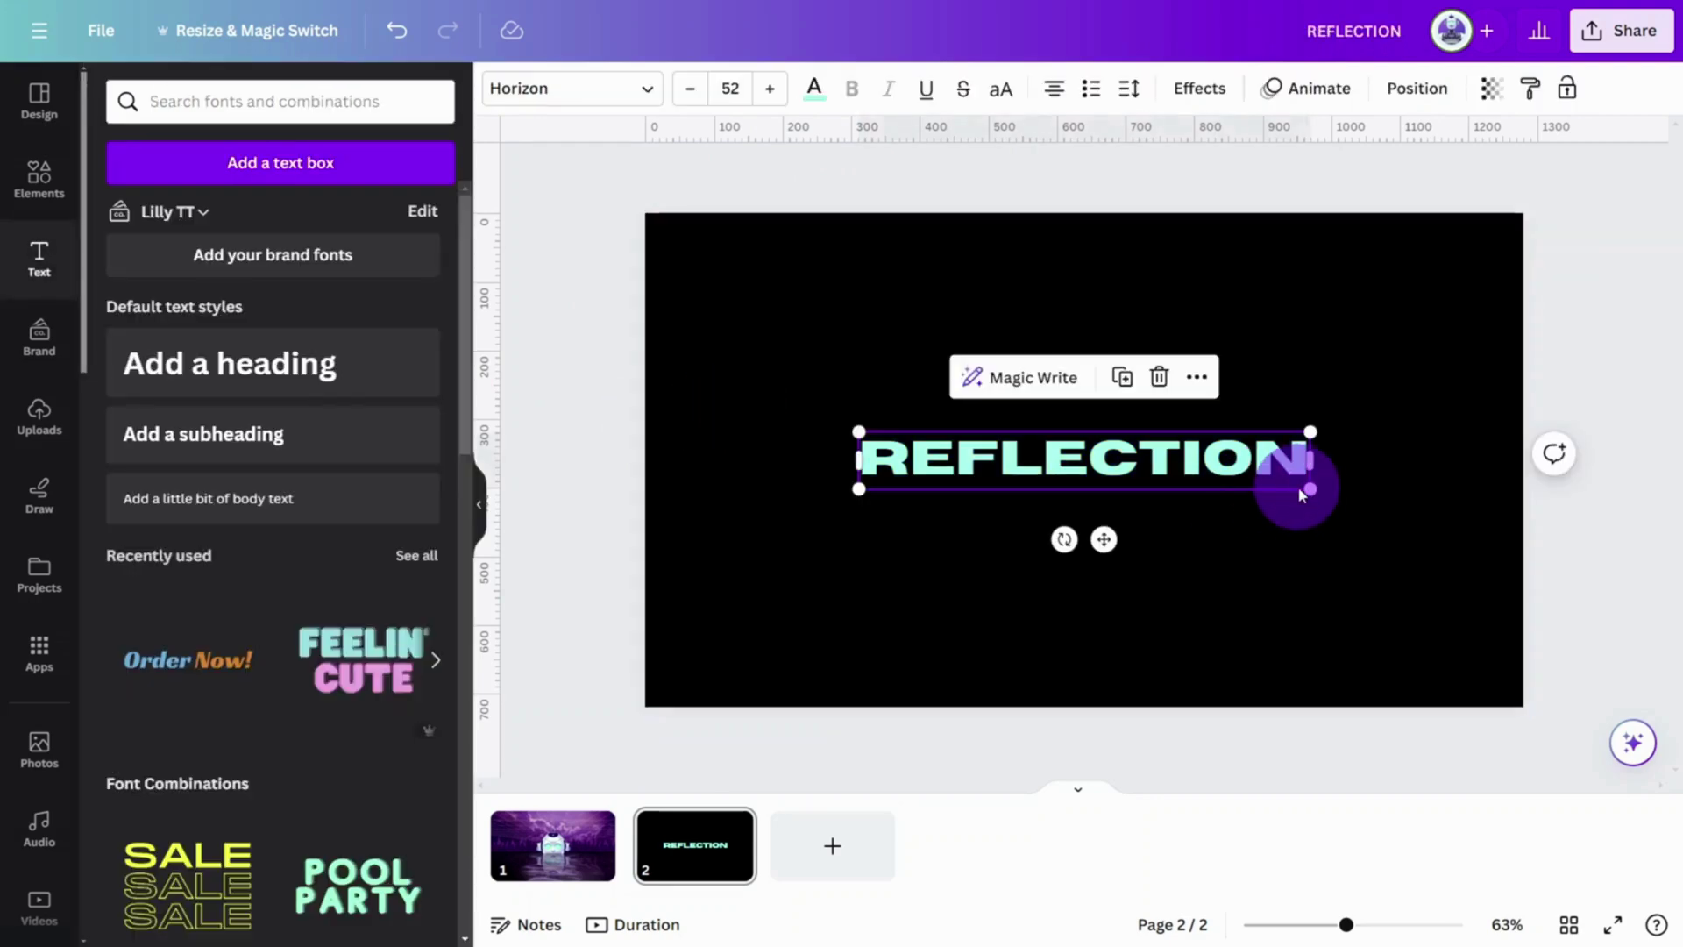
left_click_drag(1307, 488, 1490, 723)
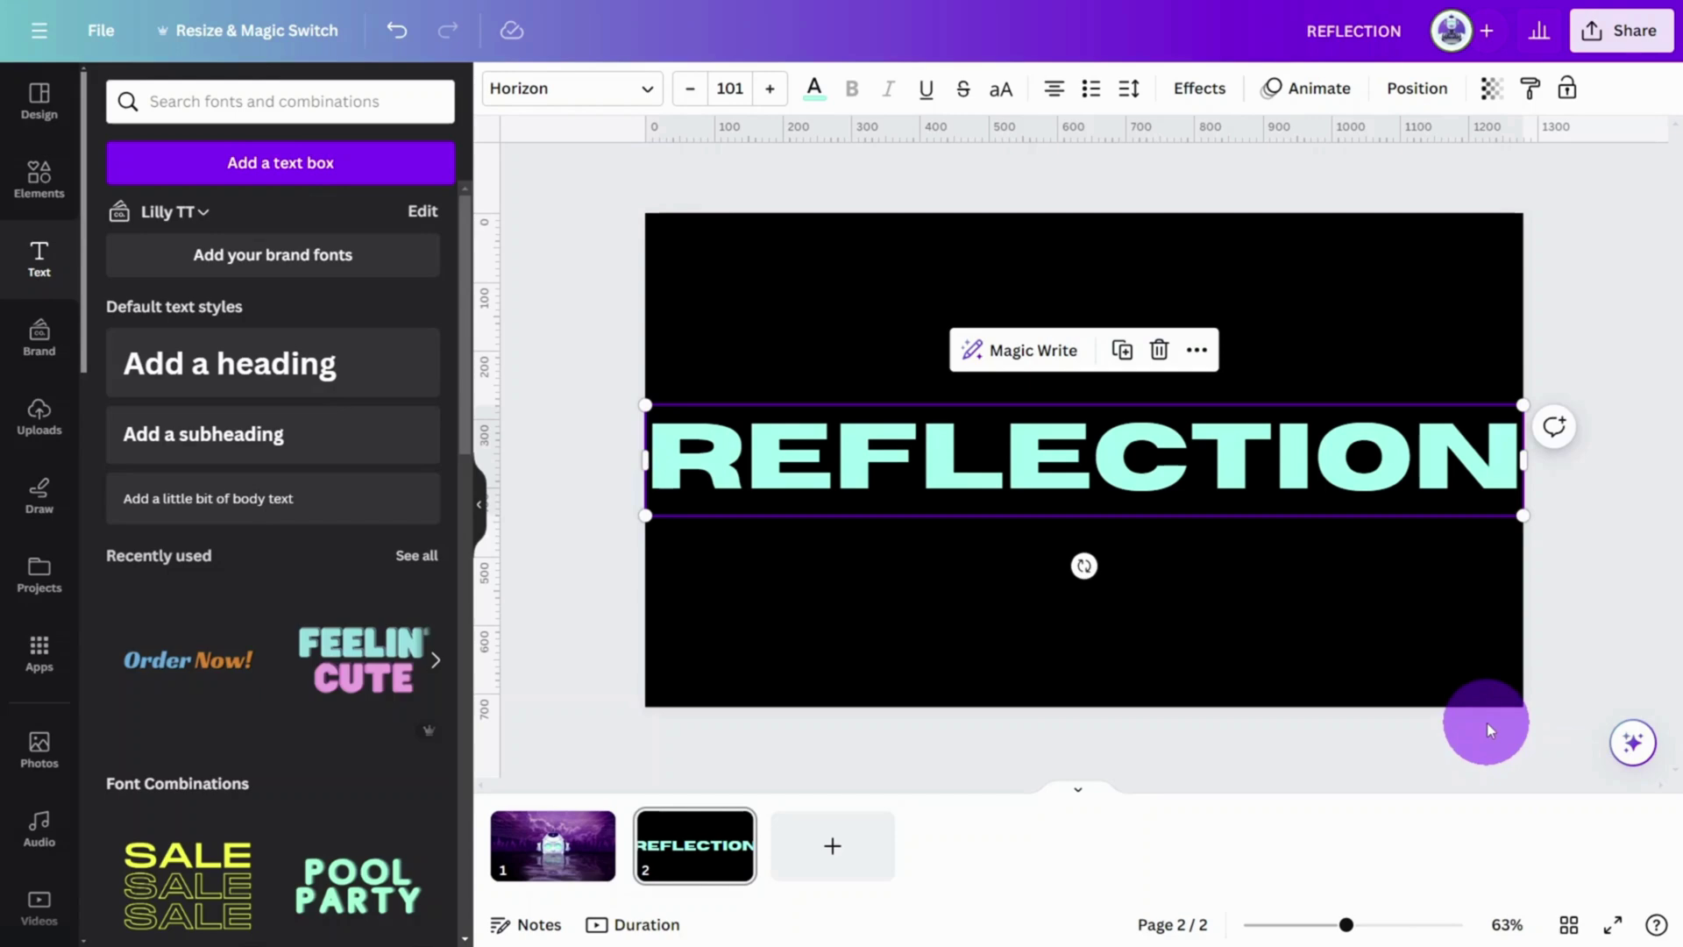
left_click(1601, 76)
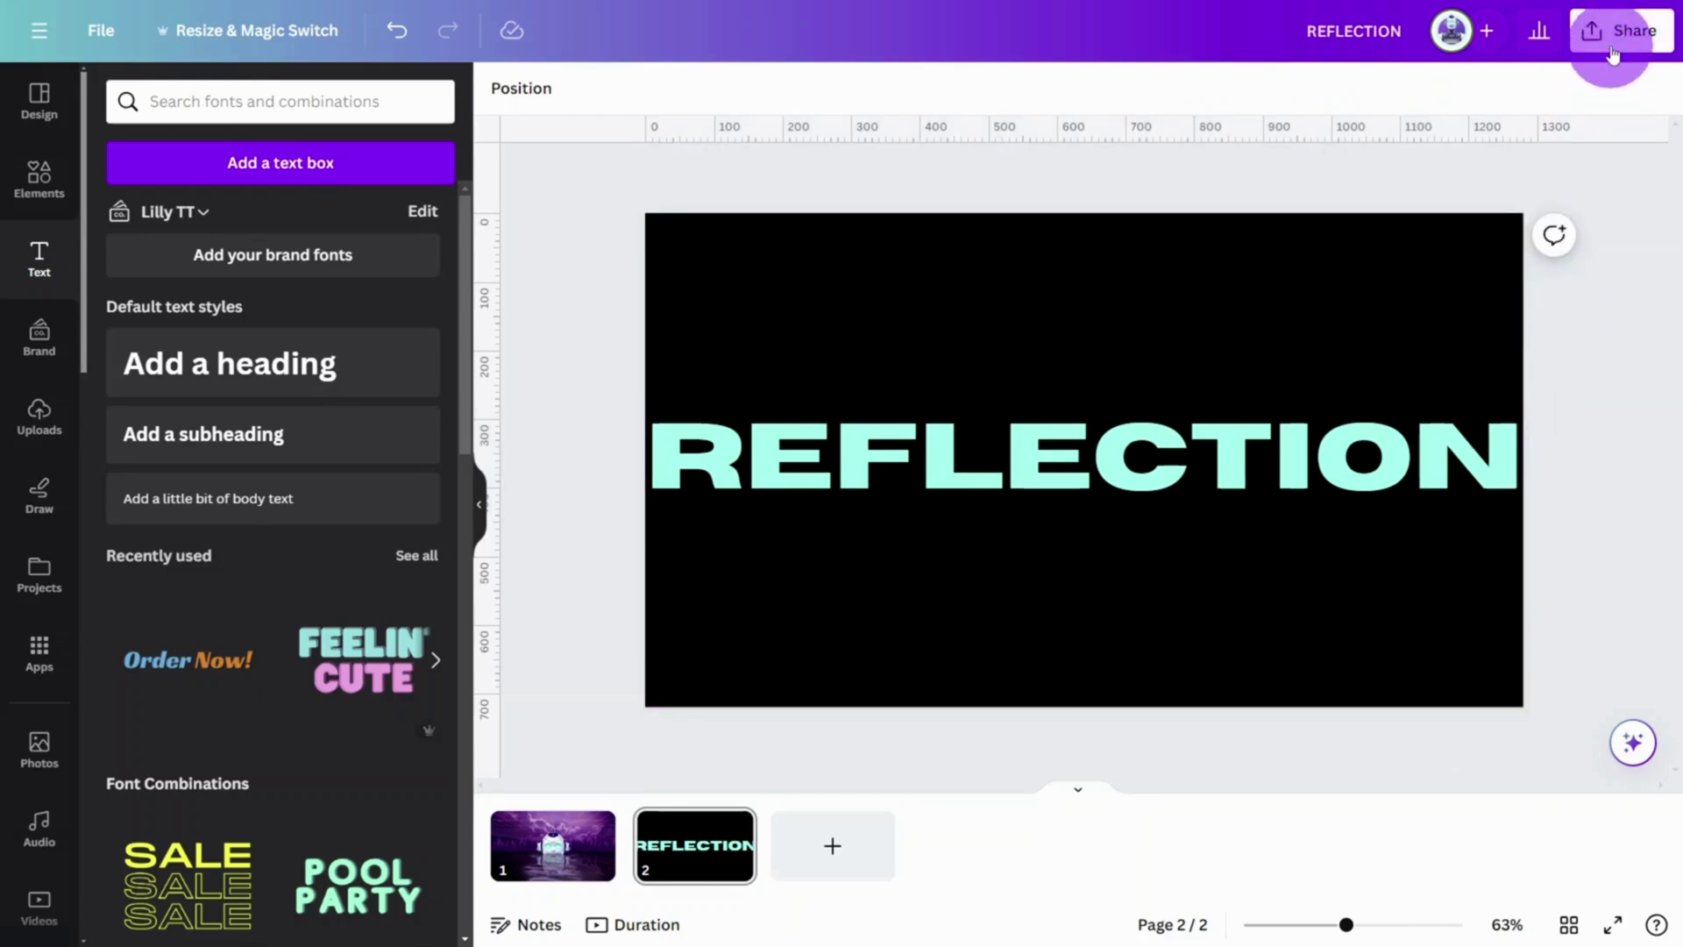
left_click(1613, 48)
Download page 2 alone as a PNG with a transparent background
left_click(1548, 579)
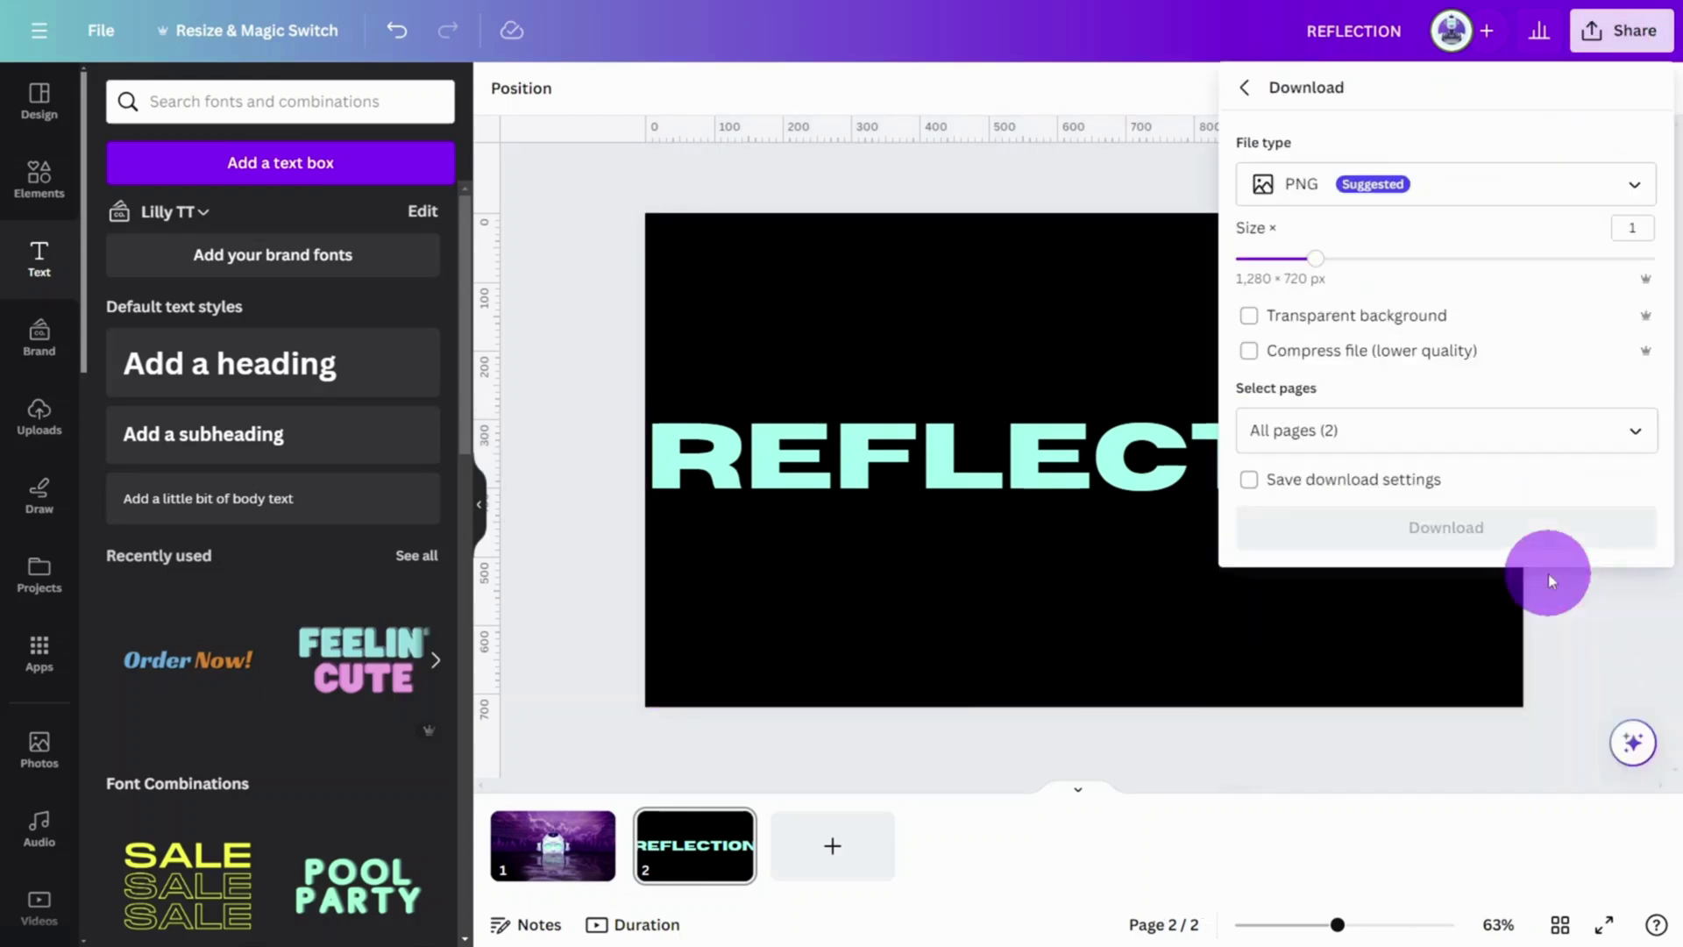
left_click(1250, 325)
left_click(1634, 438)
left_click(1547, 498)
left_click(1560, 368)
left_click(1558, 524)
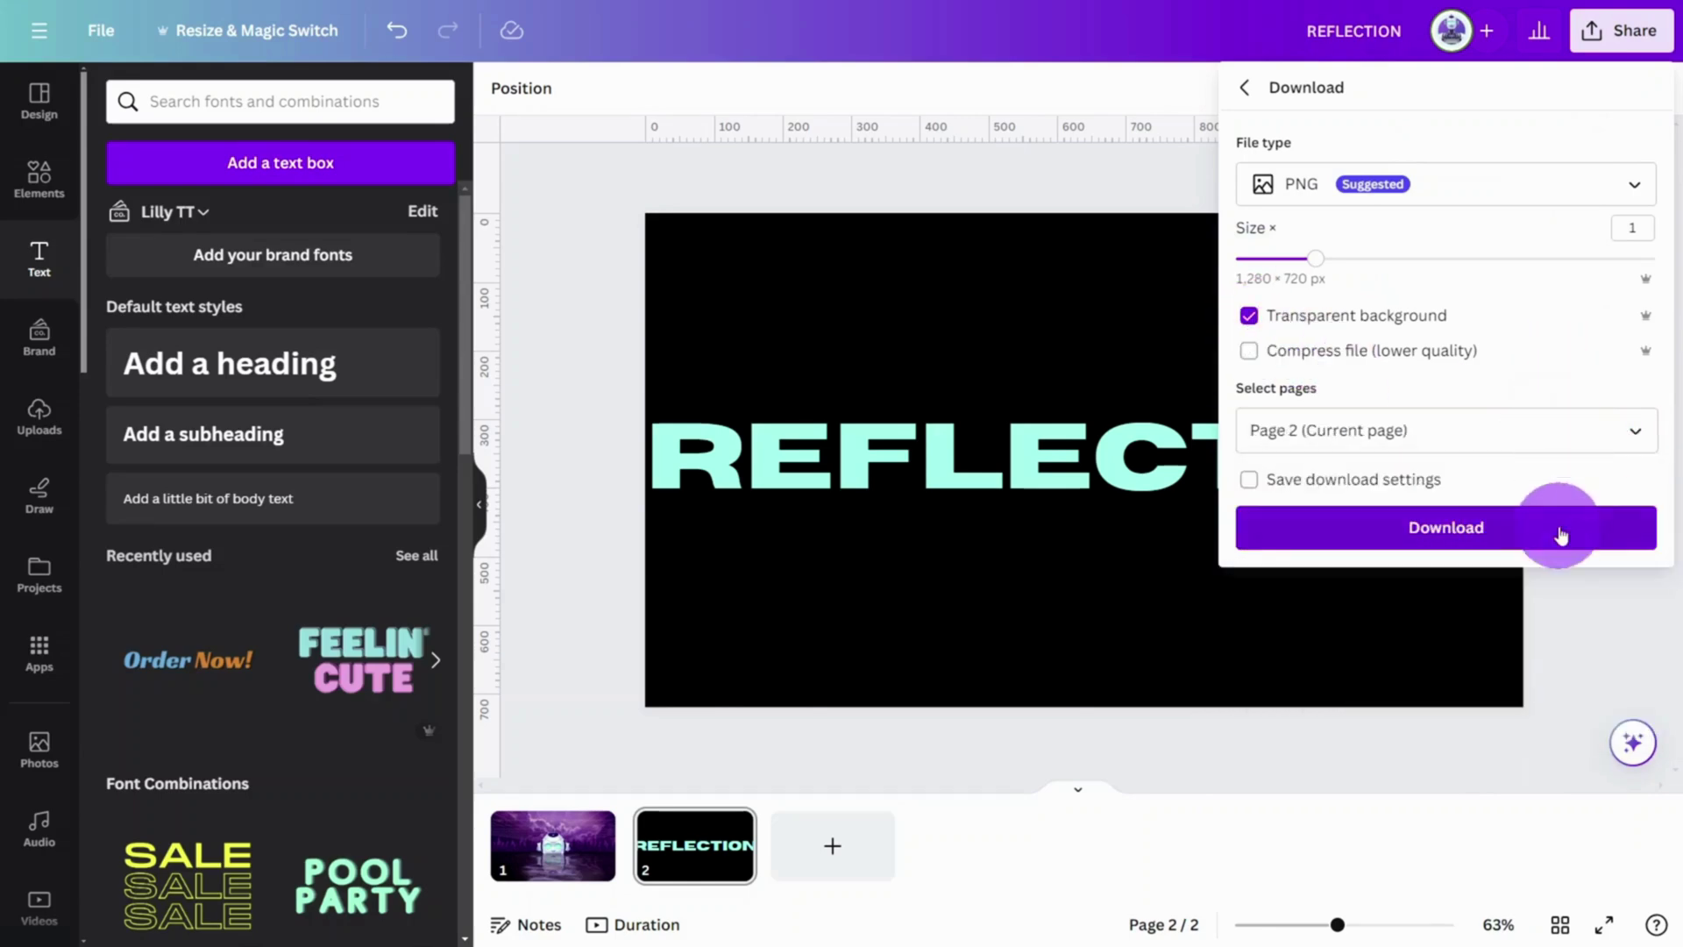
Replace the REFLECTION heading with the downloaded REFLECTION image, enlarged to the page width
left_click(1097, 497)
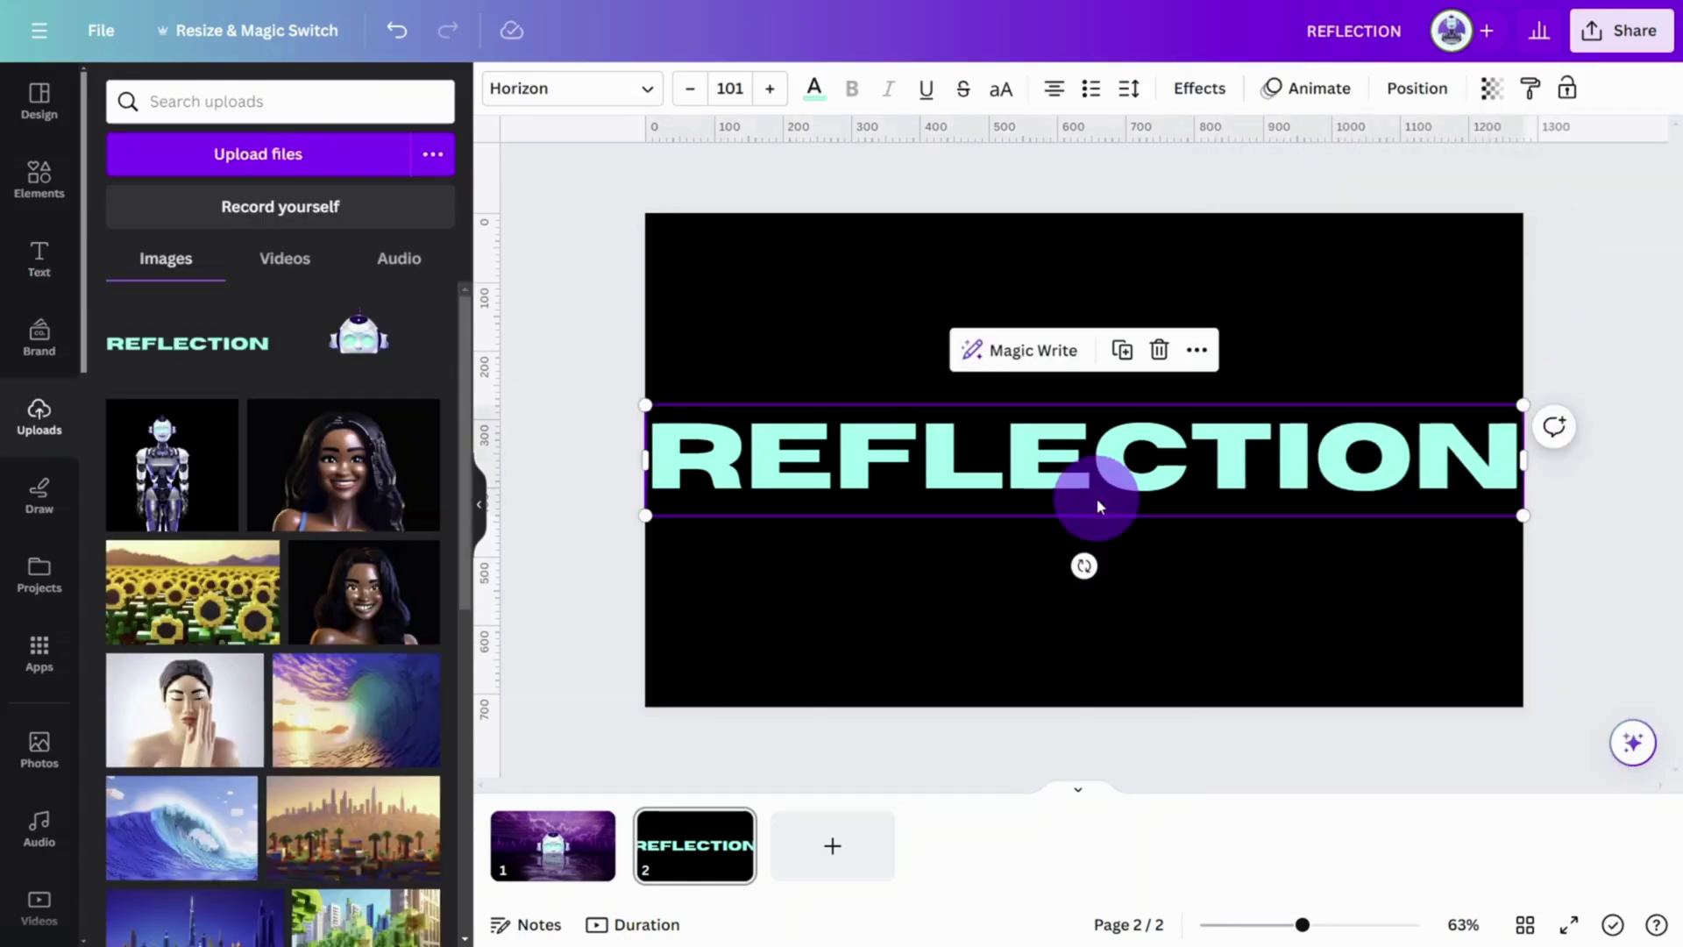
key("Delete")
left_click(175, 351)
left_click_drag(1385, 629, 1520, 707)
Give the REFLECTION image an Easy Reflections mirror at offset 1 and add it to the design
left_click(40, 651)
left_click_drag(248, 579, 109, 579)
left_click(281, 751)
left_click_drag(1375, 650, 1259, 658)
left_click(1630, 72)
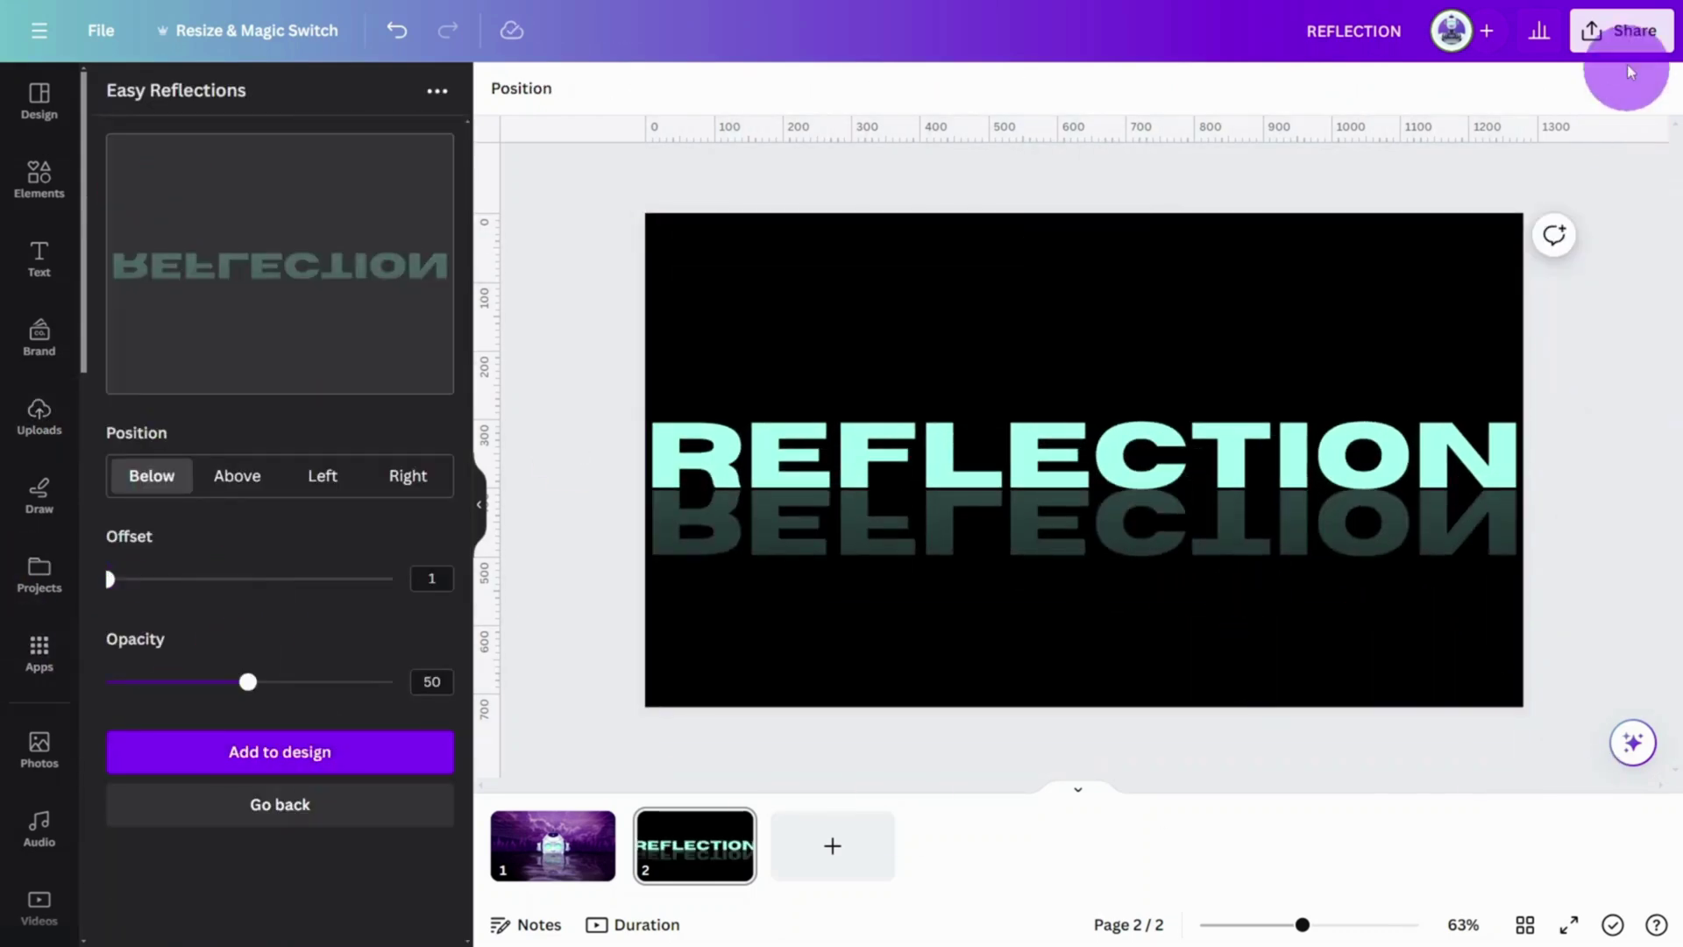
Set up another transparent PNG download of page 2 only
left_click(1624, 51)
left_click(1612, 587)
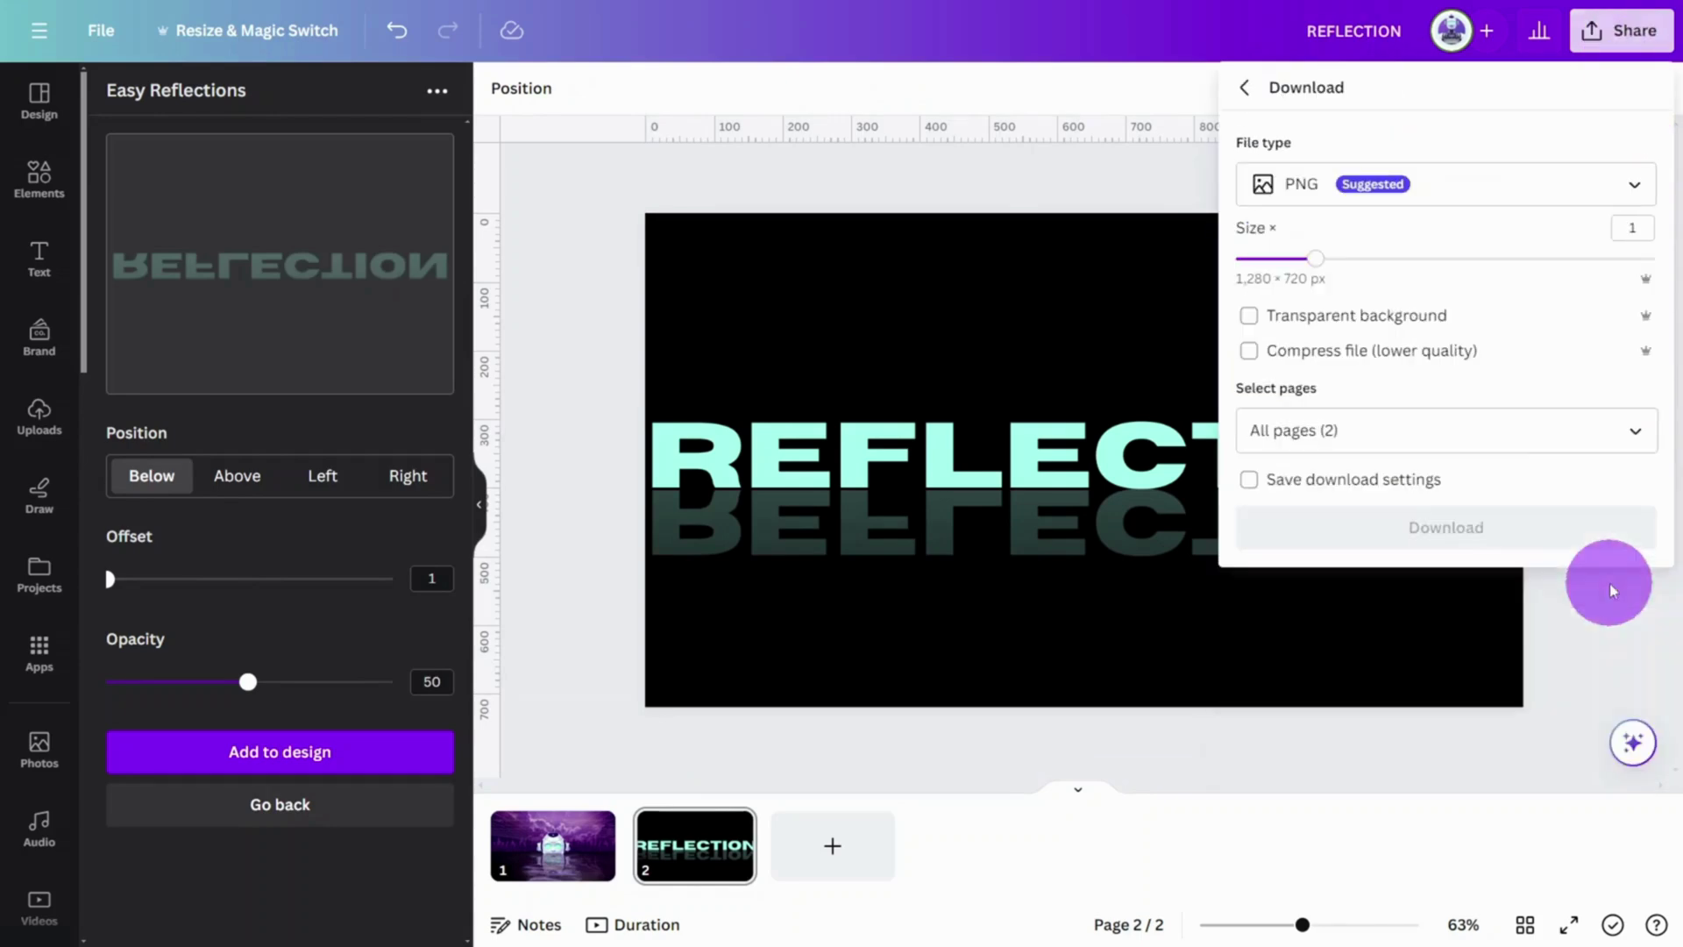
left_click(1248, 315)
left_click(1437, 431)
left_click(1533, 488)
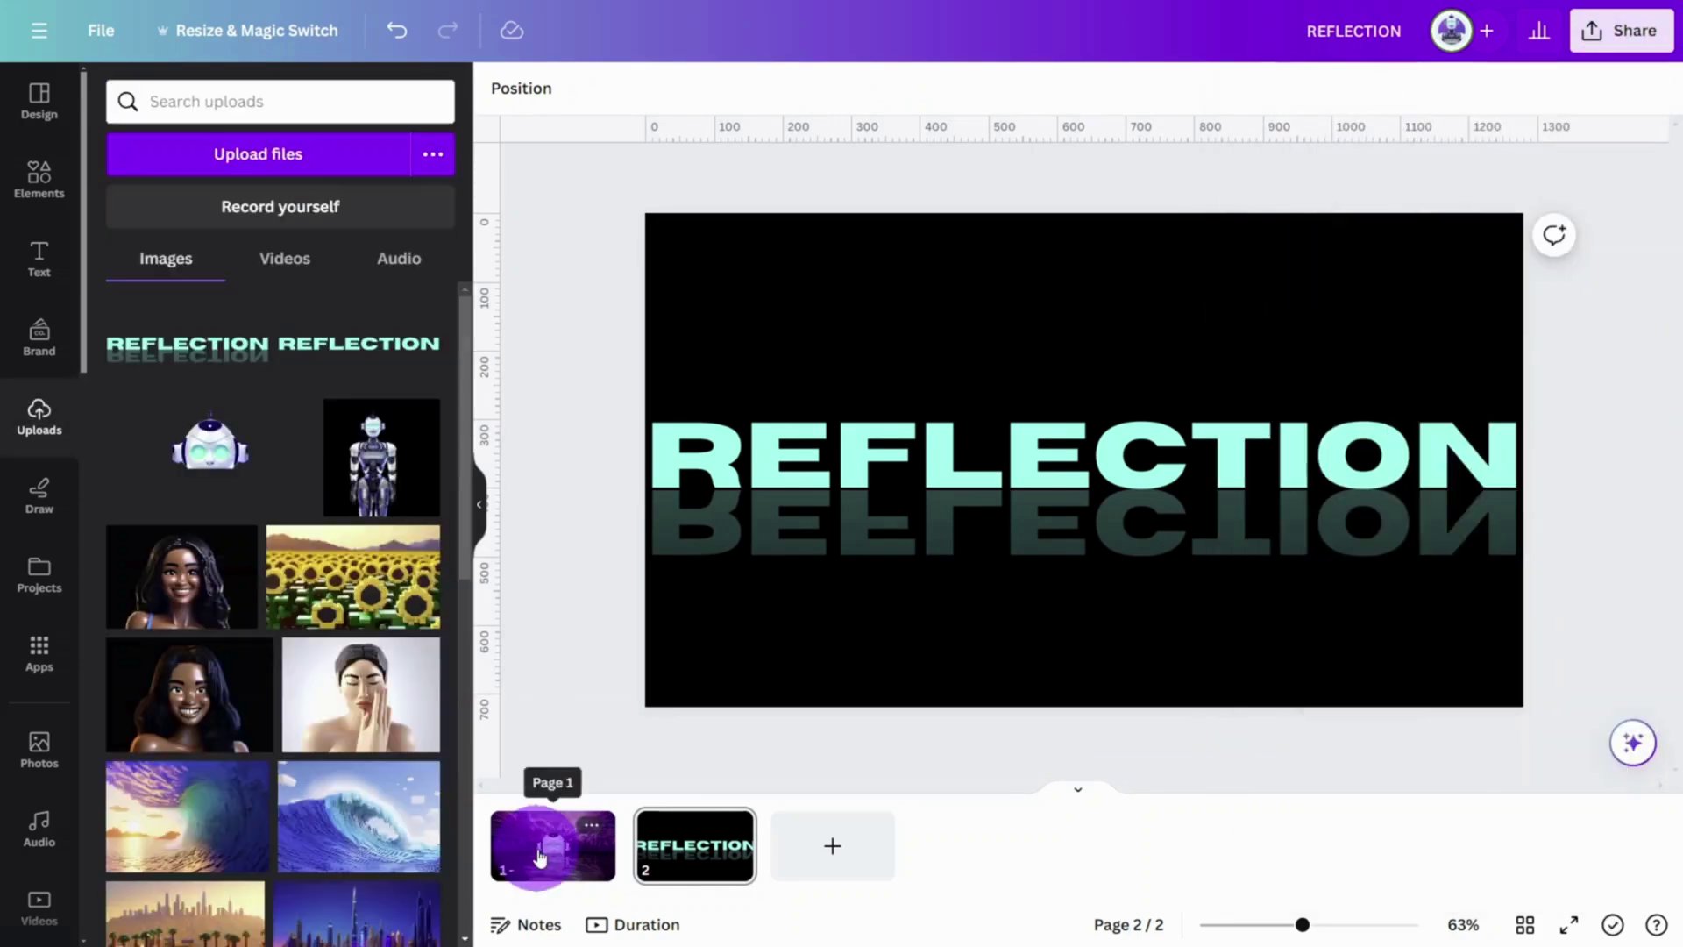
Place the reflected REFLECTION image full-width on page 1, layered third behind the robot head
left_click(578, 852)
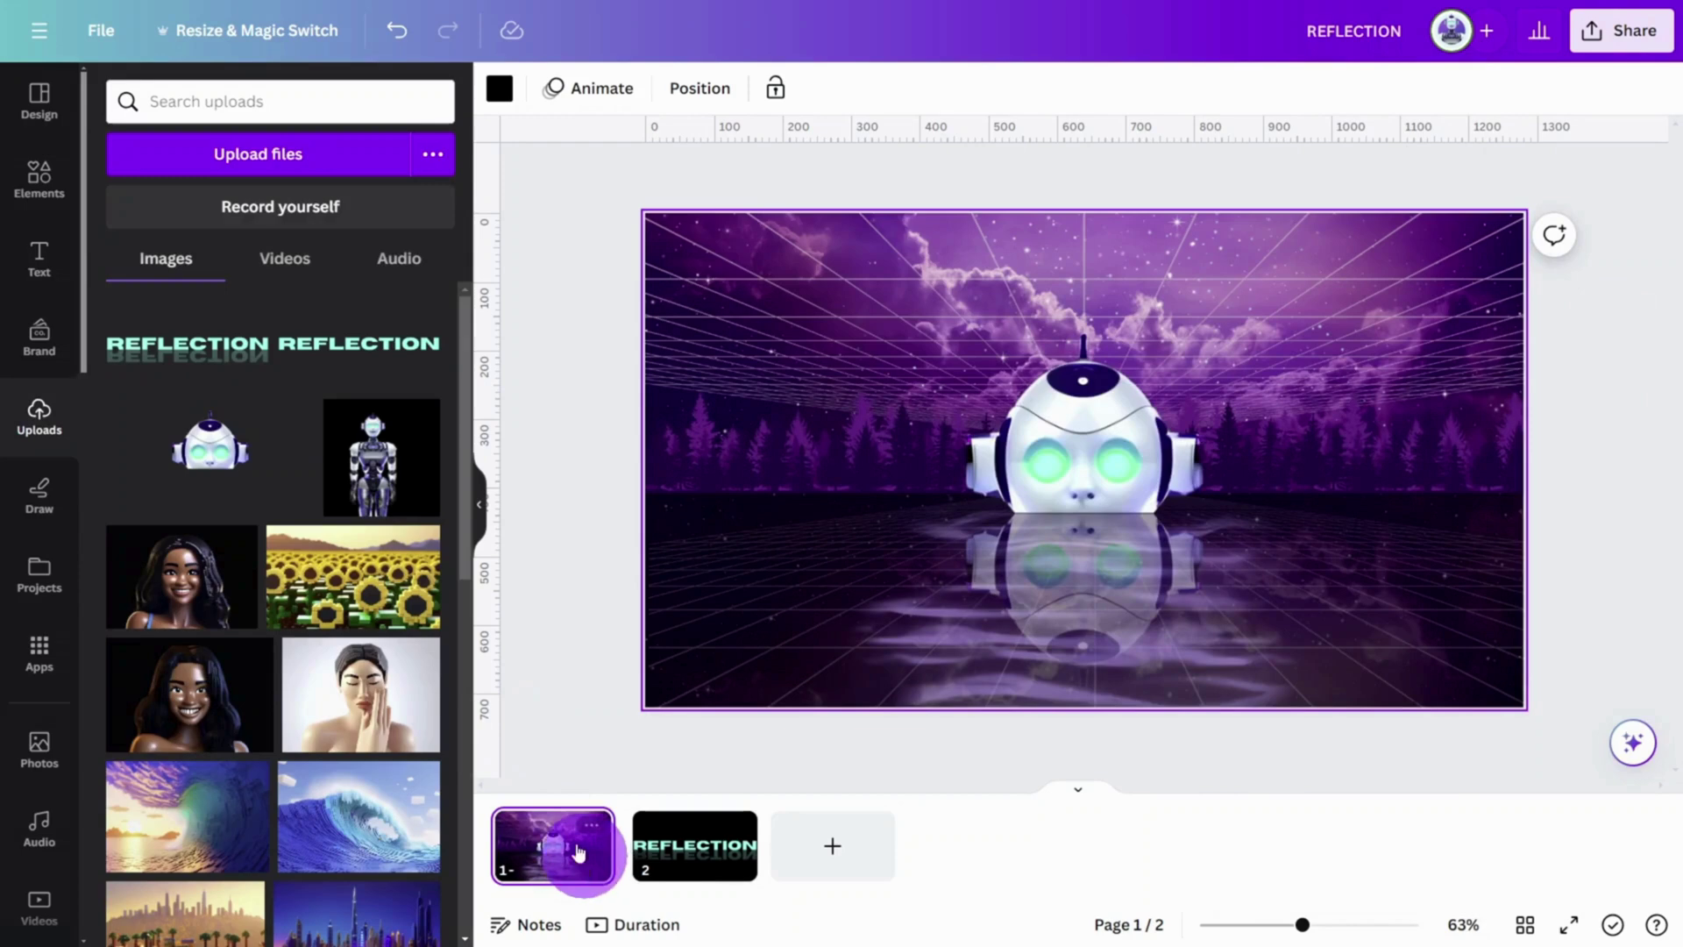
left_click(176, 367)
left_click_drag(1378, 627, 1521, 722)
left_click(899, 90)
left_click_drag(330, 237, 338, 359)
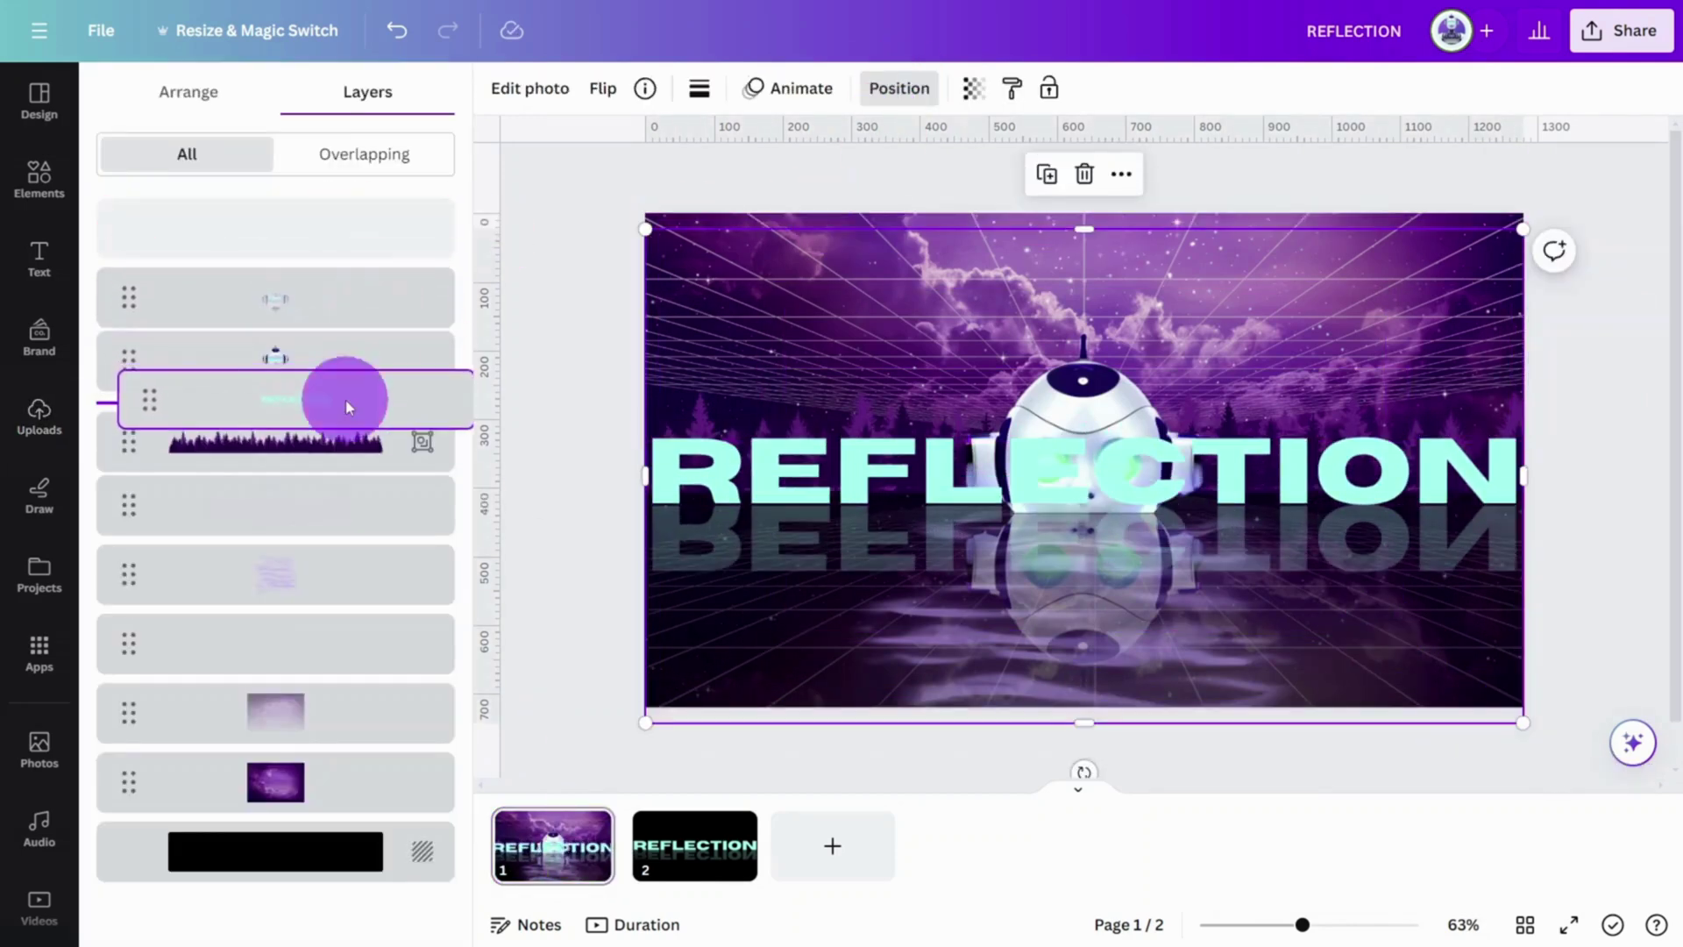
left_click_drag(347, 402, 353, 392)
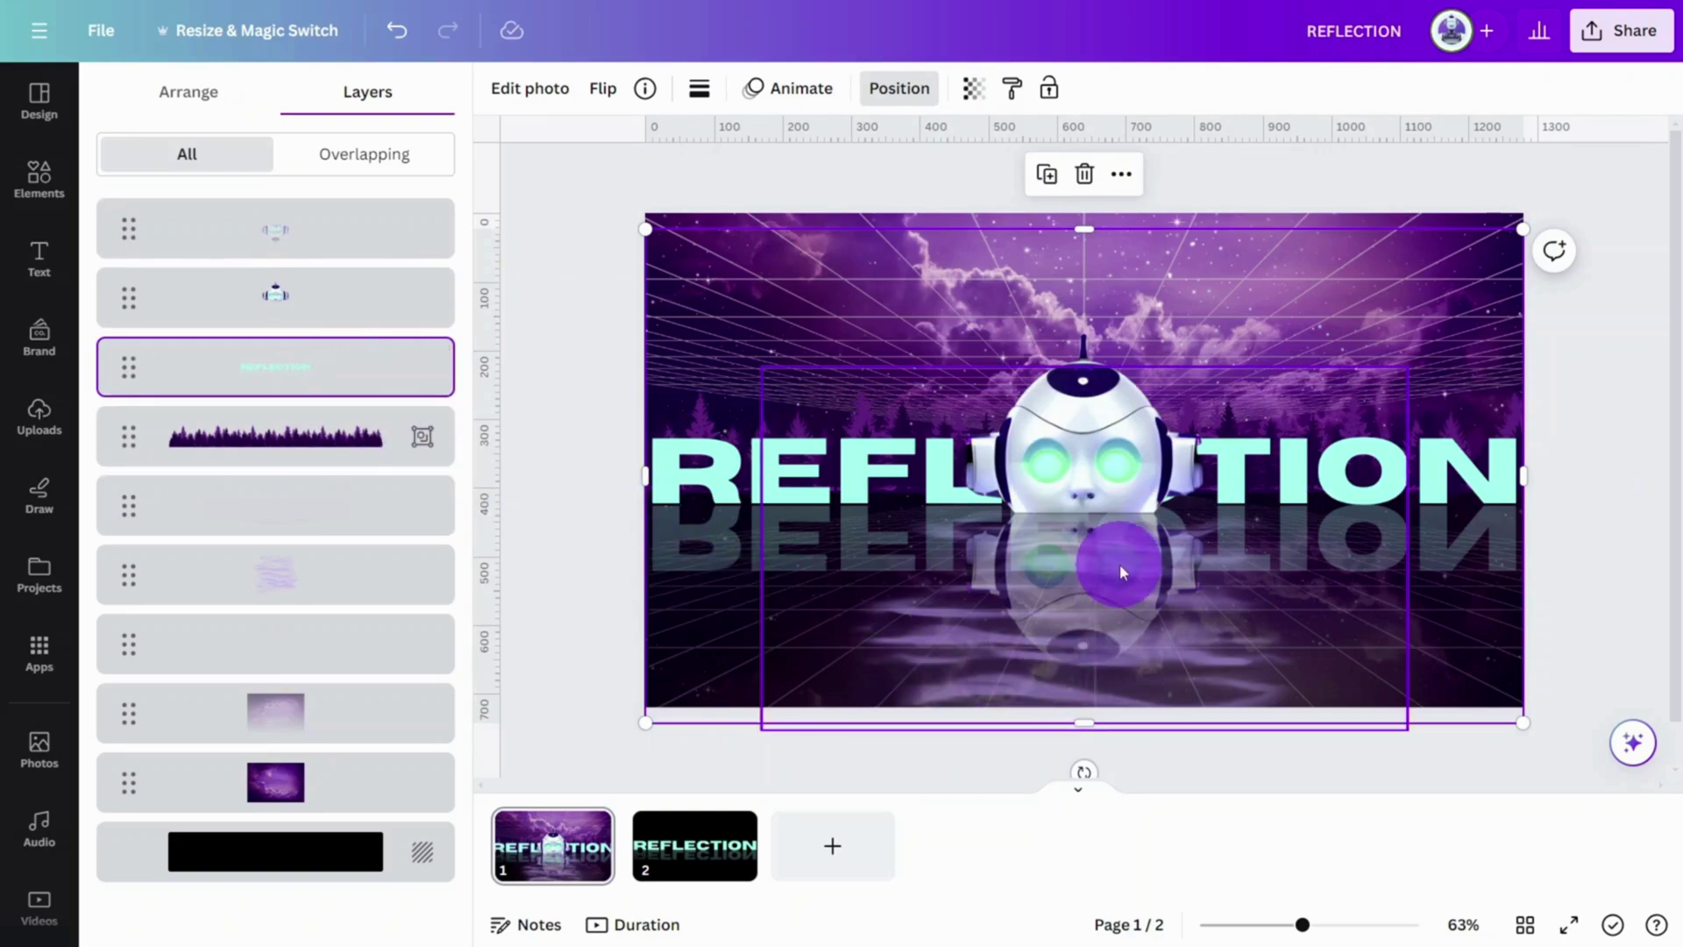
Select the REFLECTION text image from the uploaded images
scroll(1119, 565, "up", 5)
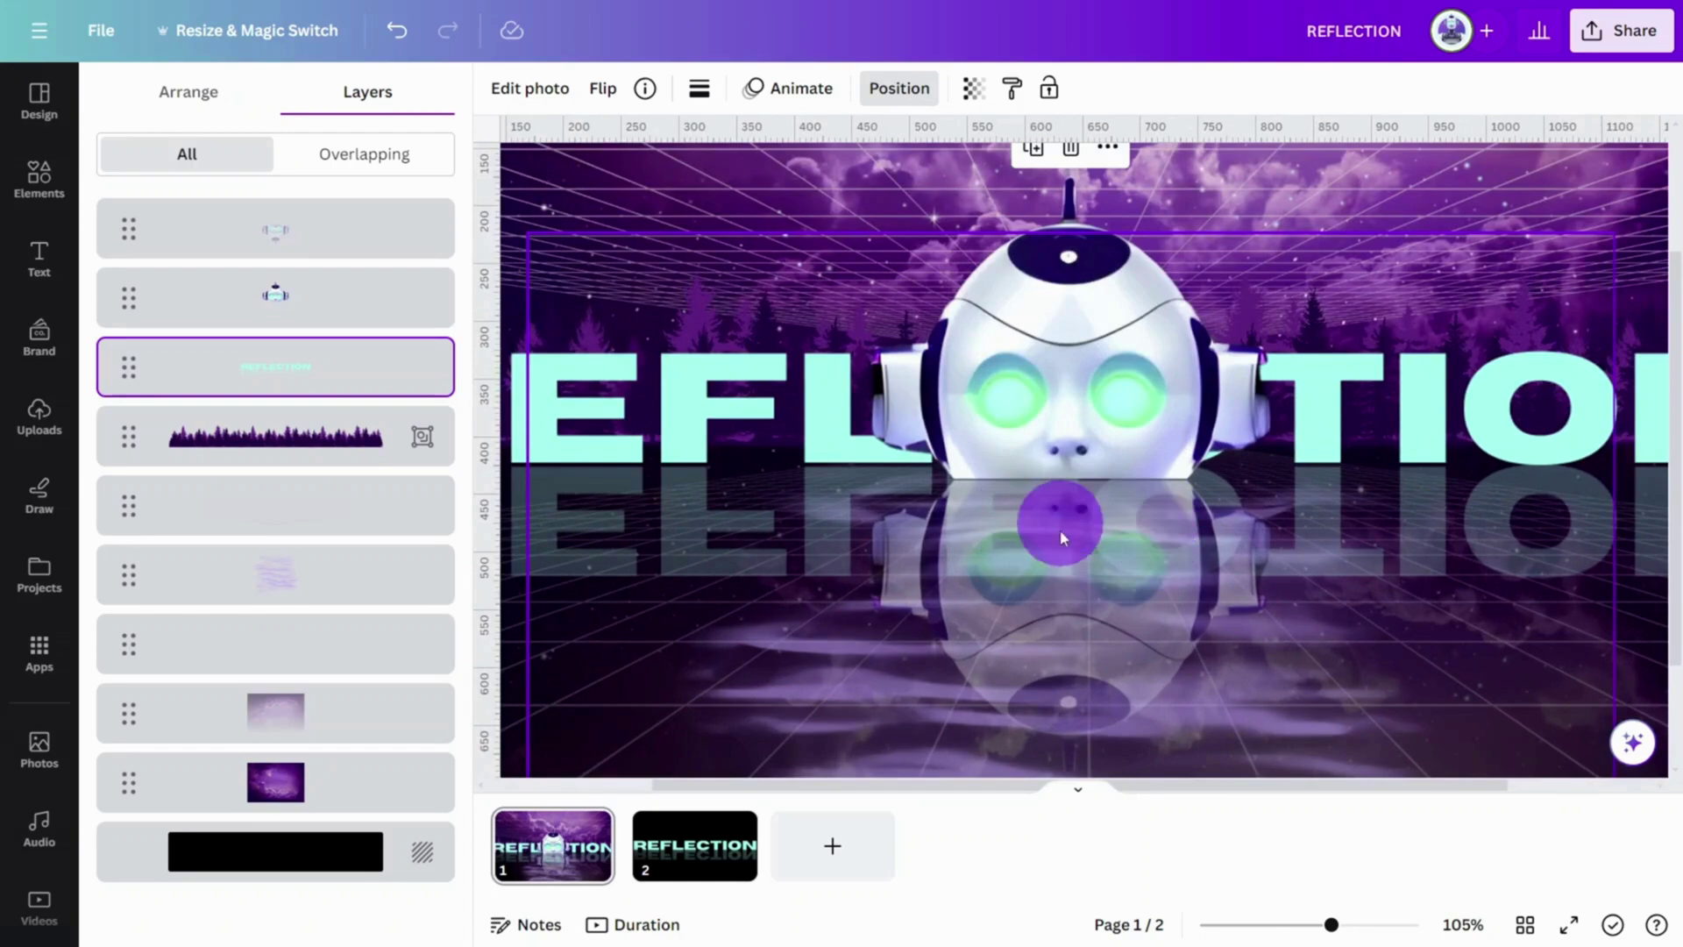
scroll(1096, 536, "down", 3)
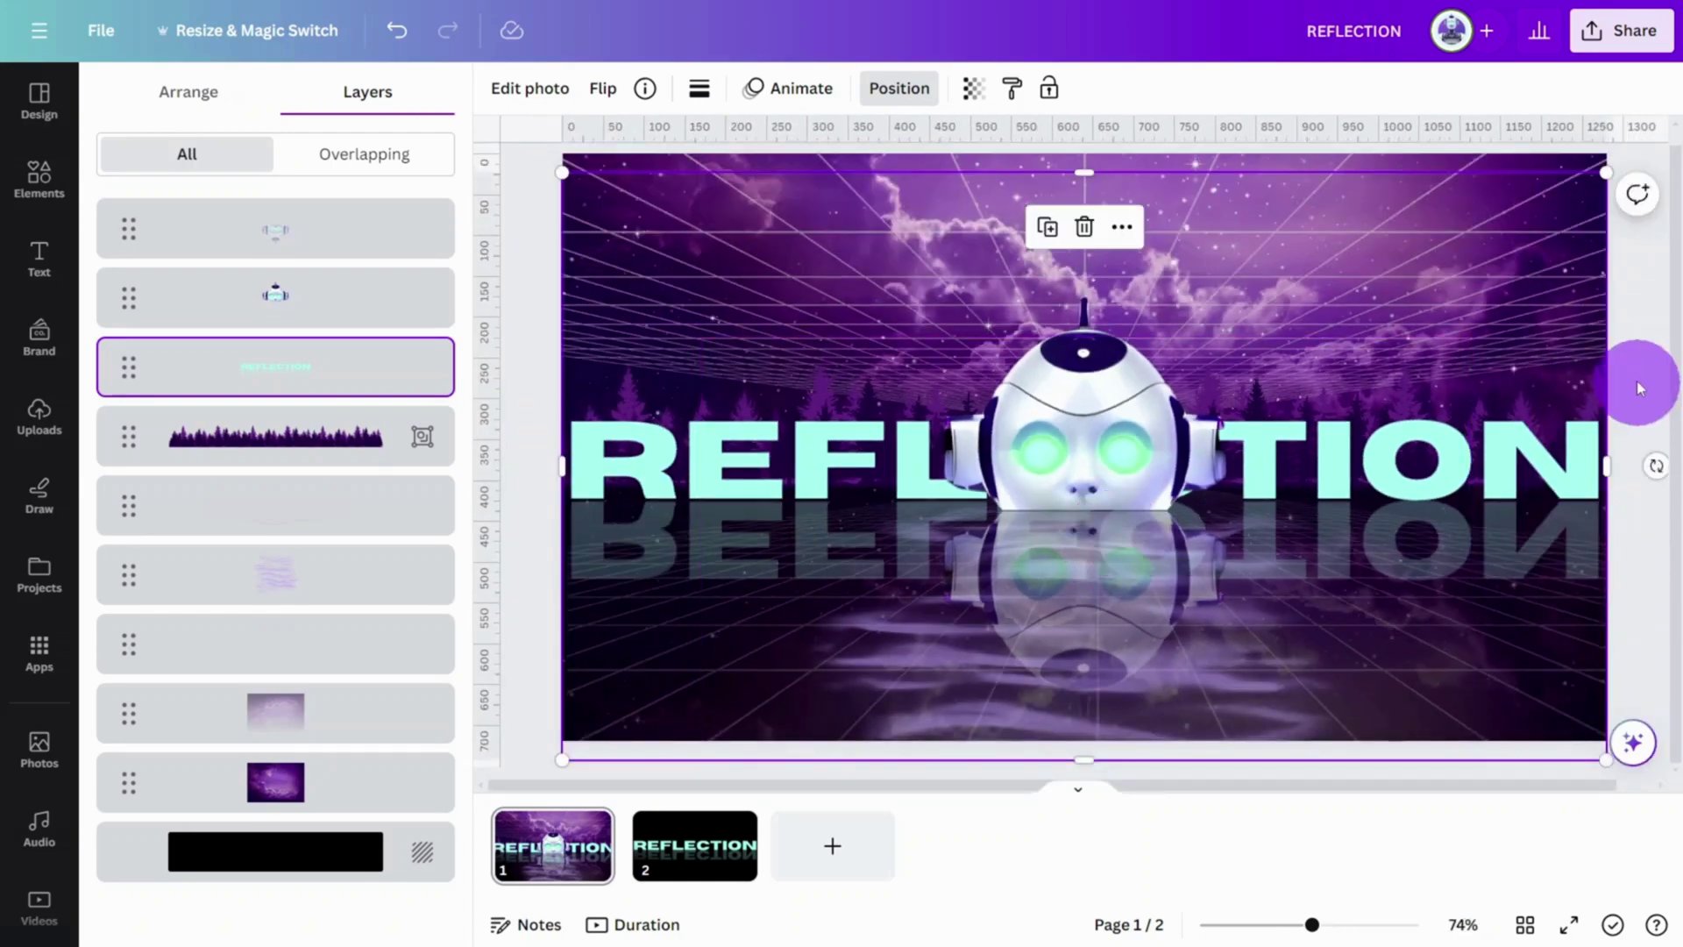
left_click(1635, 379)
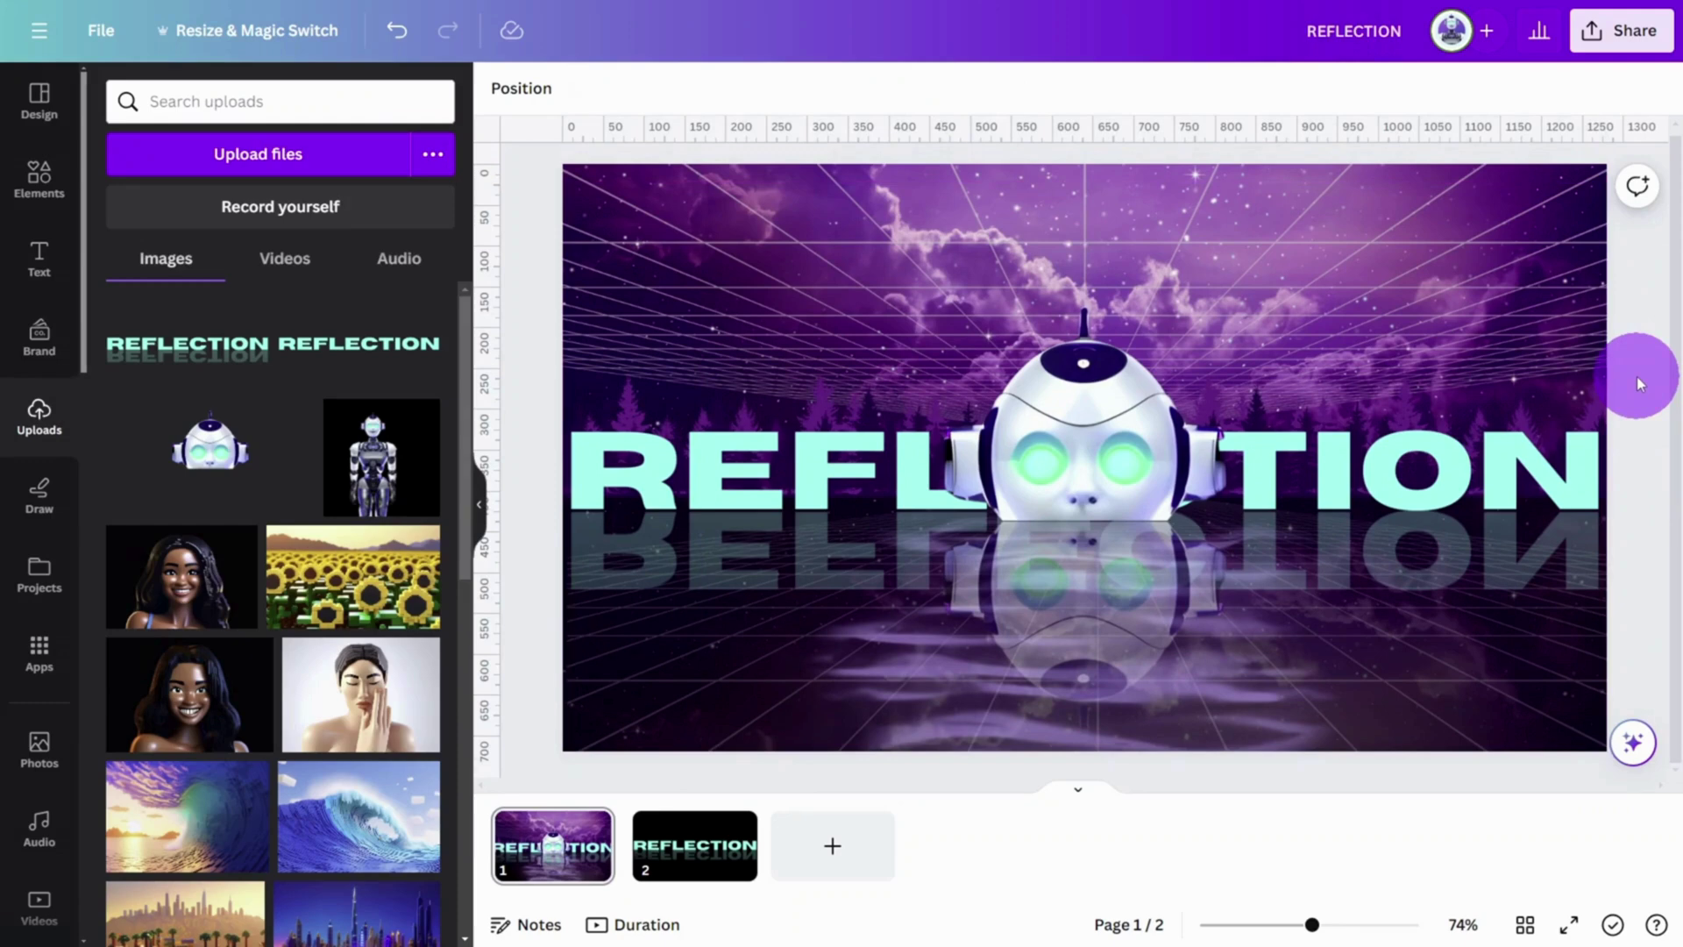
left_click(1574, 470)
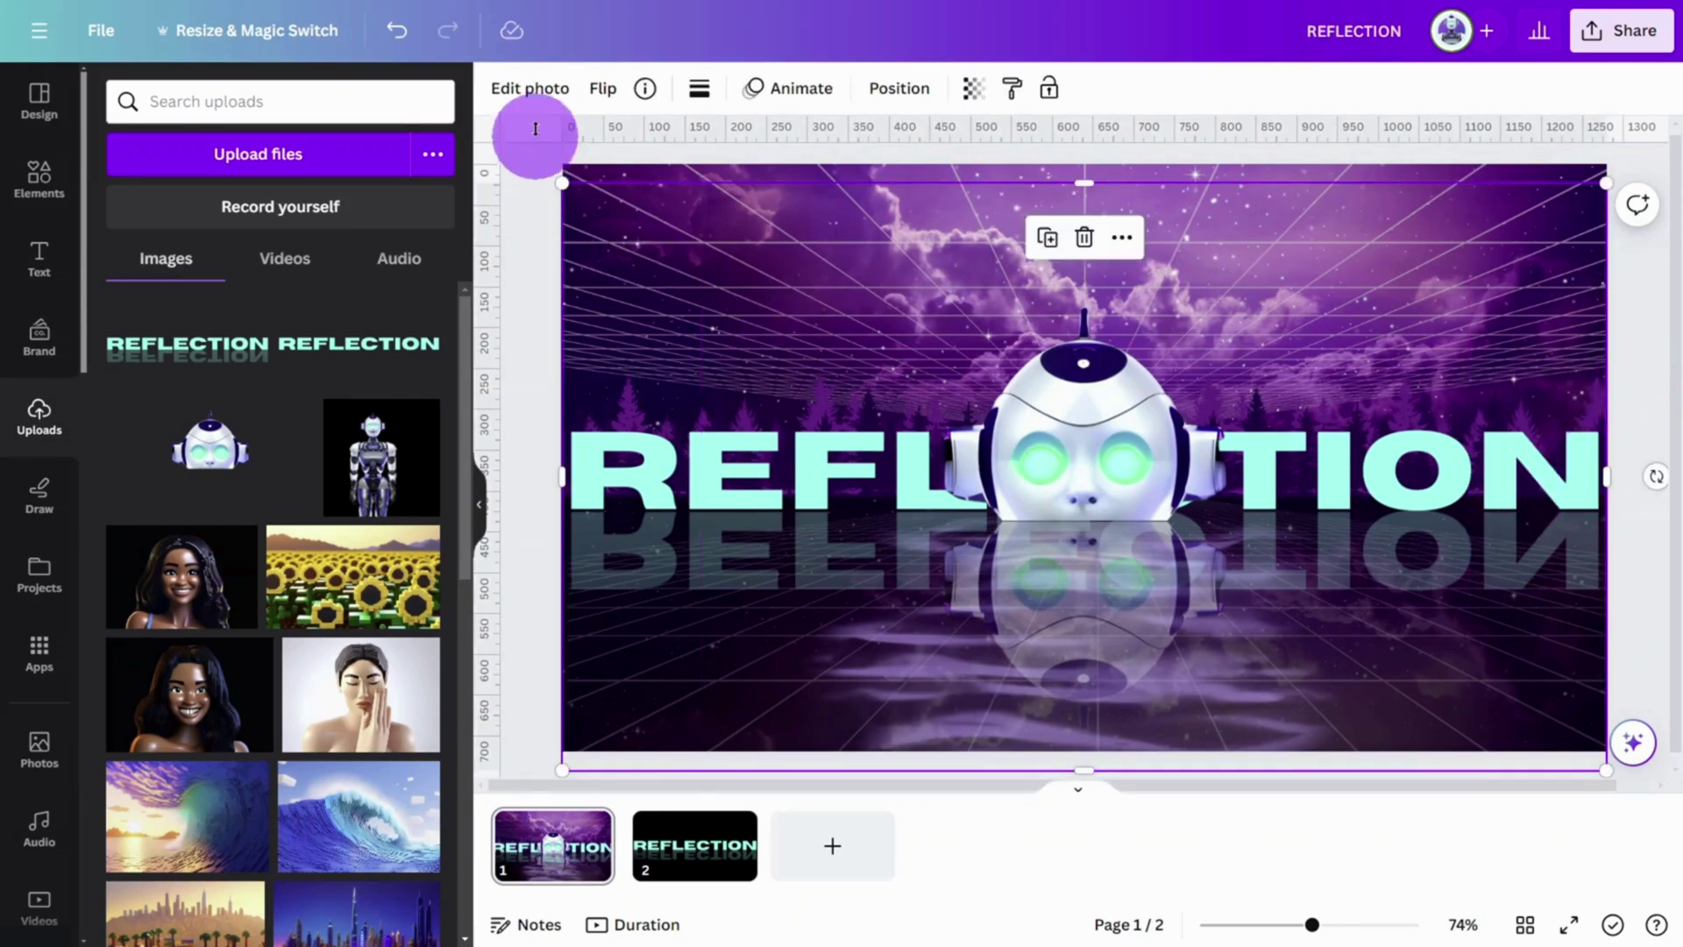
Erase the mirrored REFLECTION's middle letters behind the robot using a larger Magic Eraser brush
left_click(530, 92)
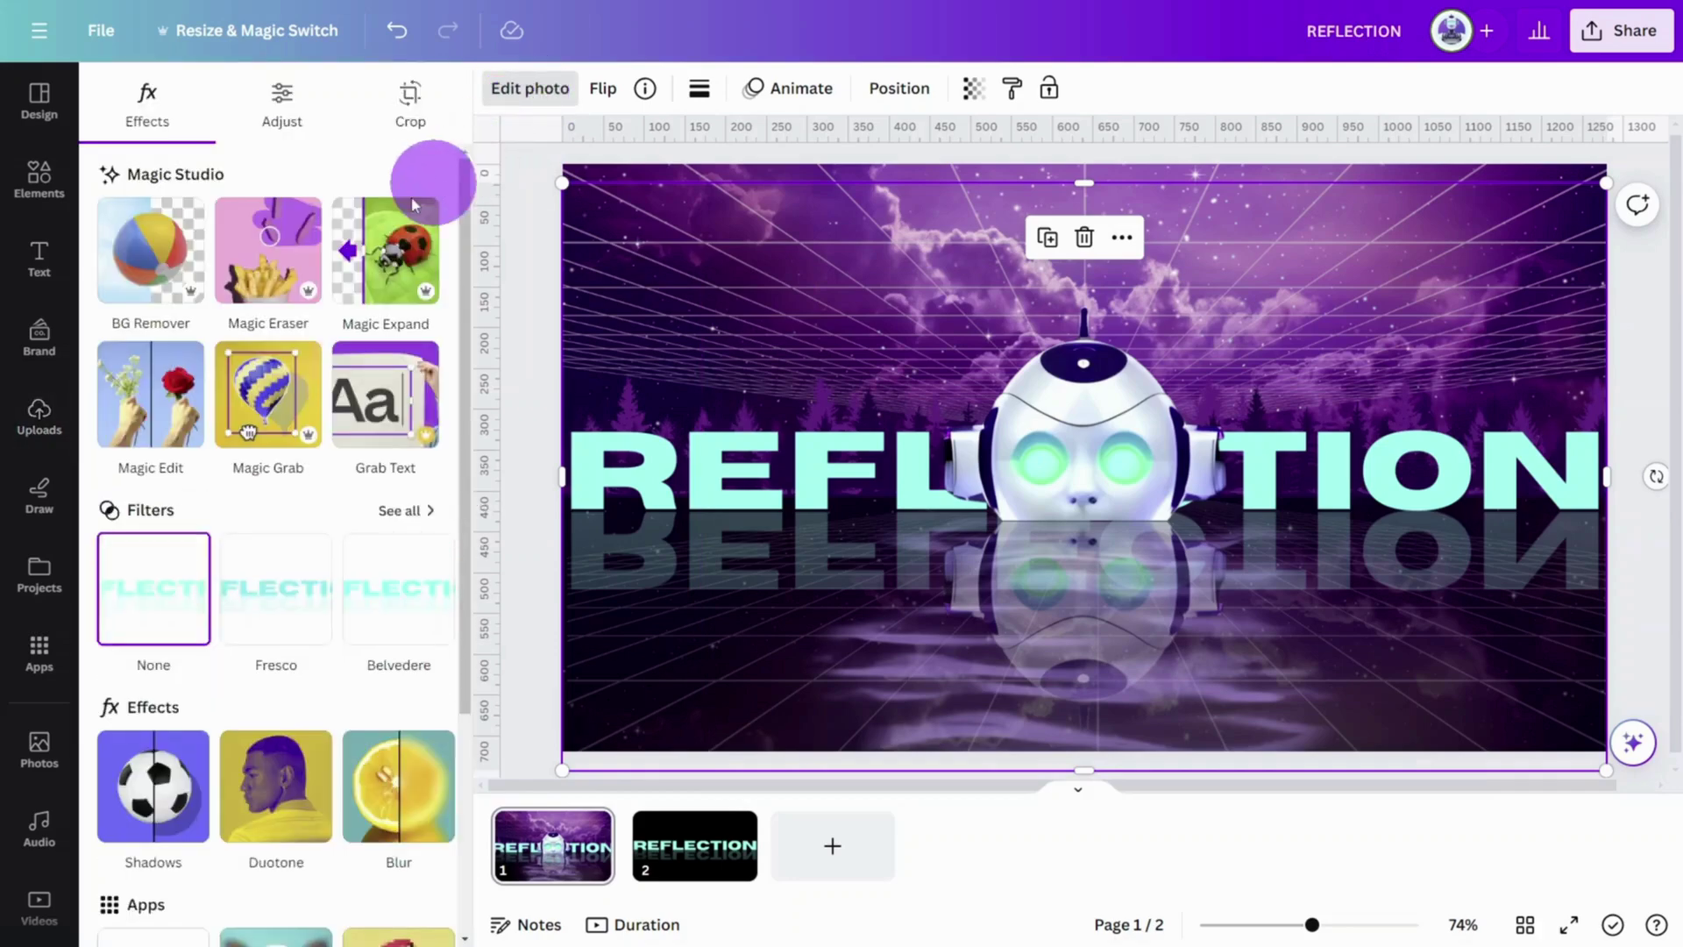
left_click(268, 251)
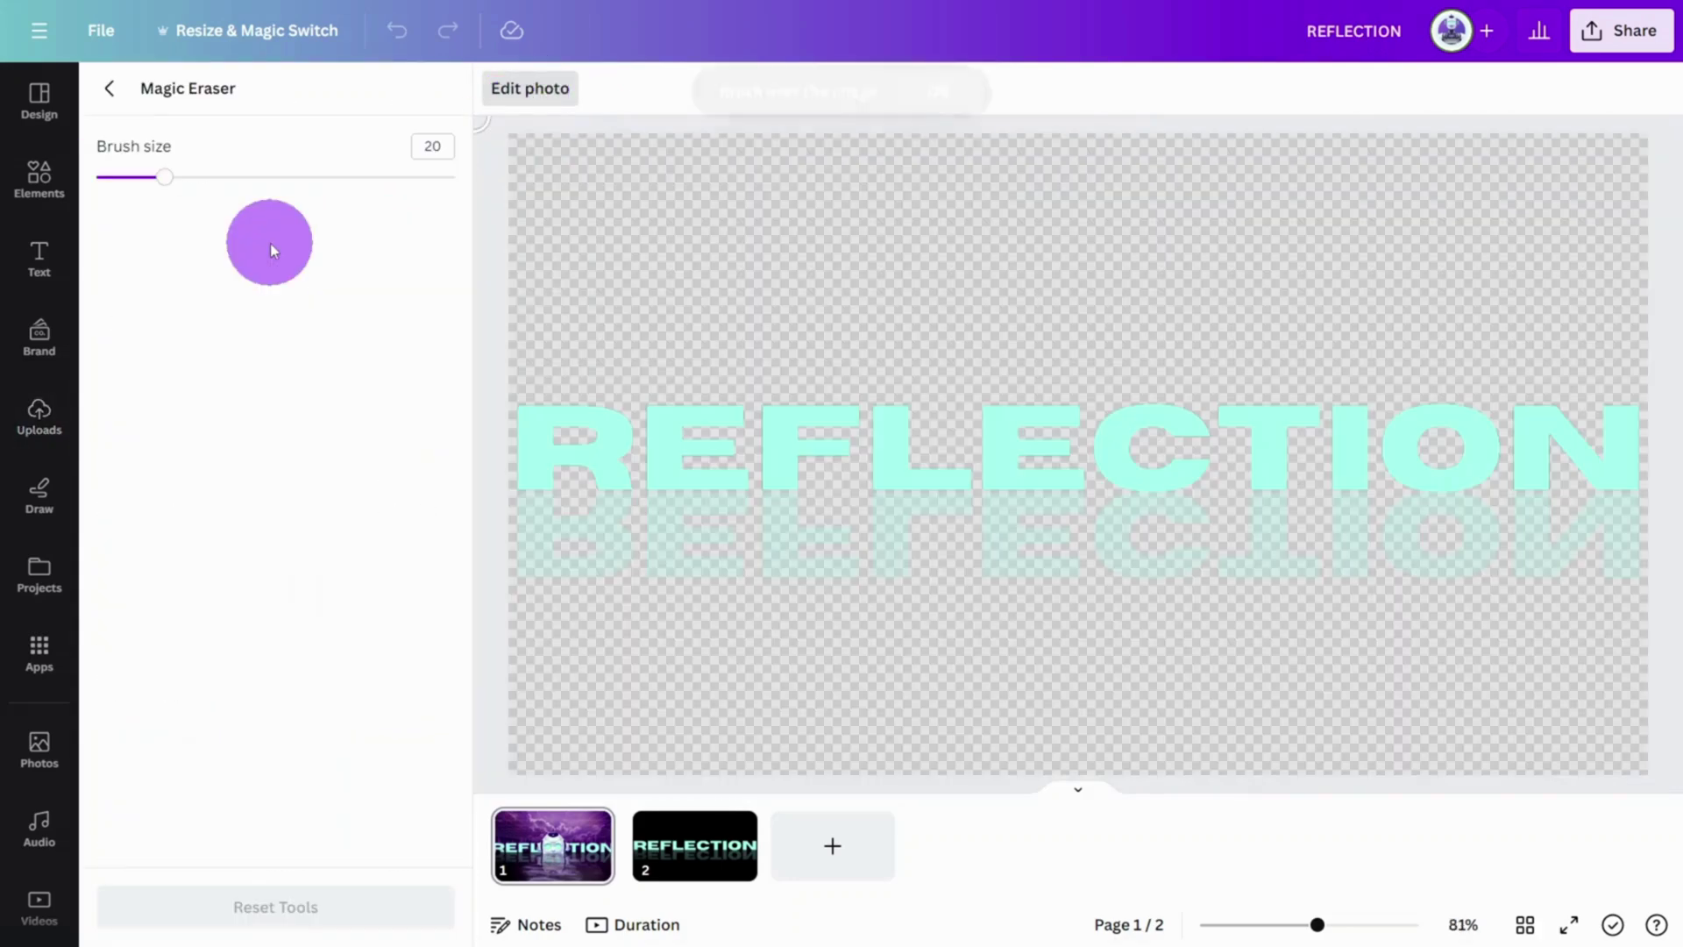
left_click_drag(164, 176, 187, 177)
mouse_move(1003, 589)
left_mouse_down()
mouse_move(997, 528)
mouse_move(1040, 513)
mouse_move(1184, 540)
mouse_move(1090, 543)
mouse_move(1103, 583)
mouse_move(1181, 525)
mouse_move(1066, 503)
left_mouse_up()
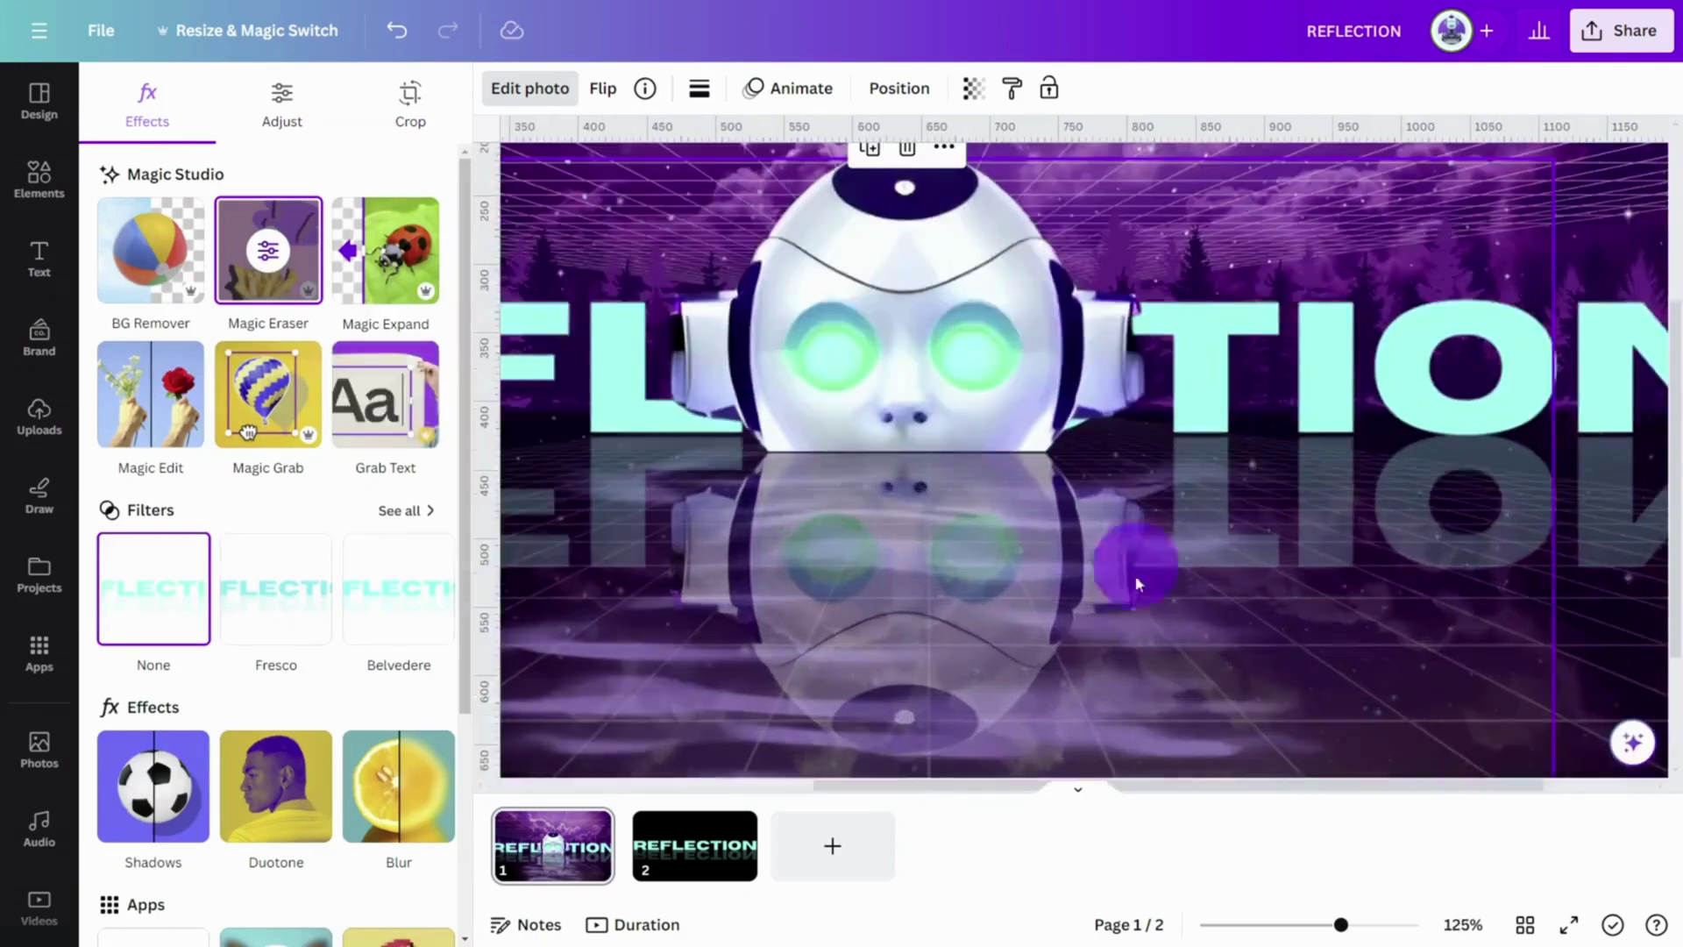
left_click(272, 254)
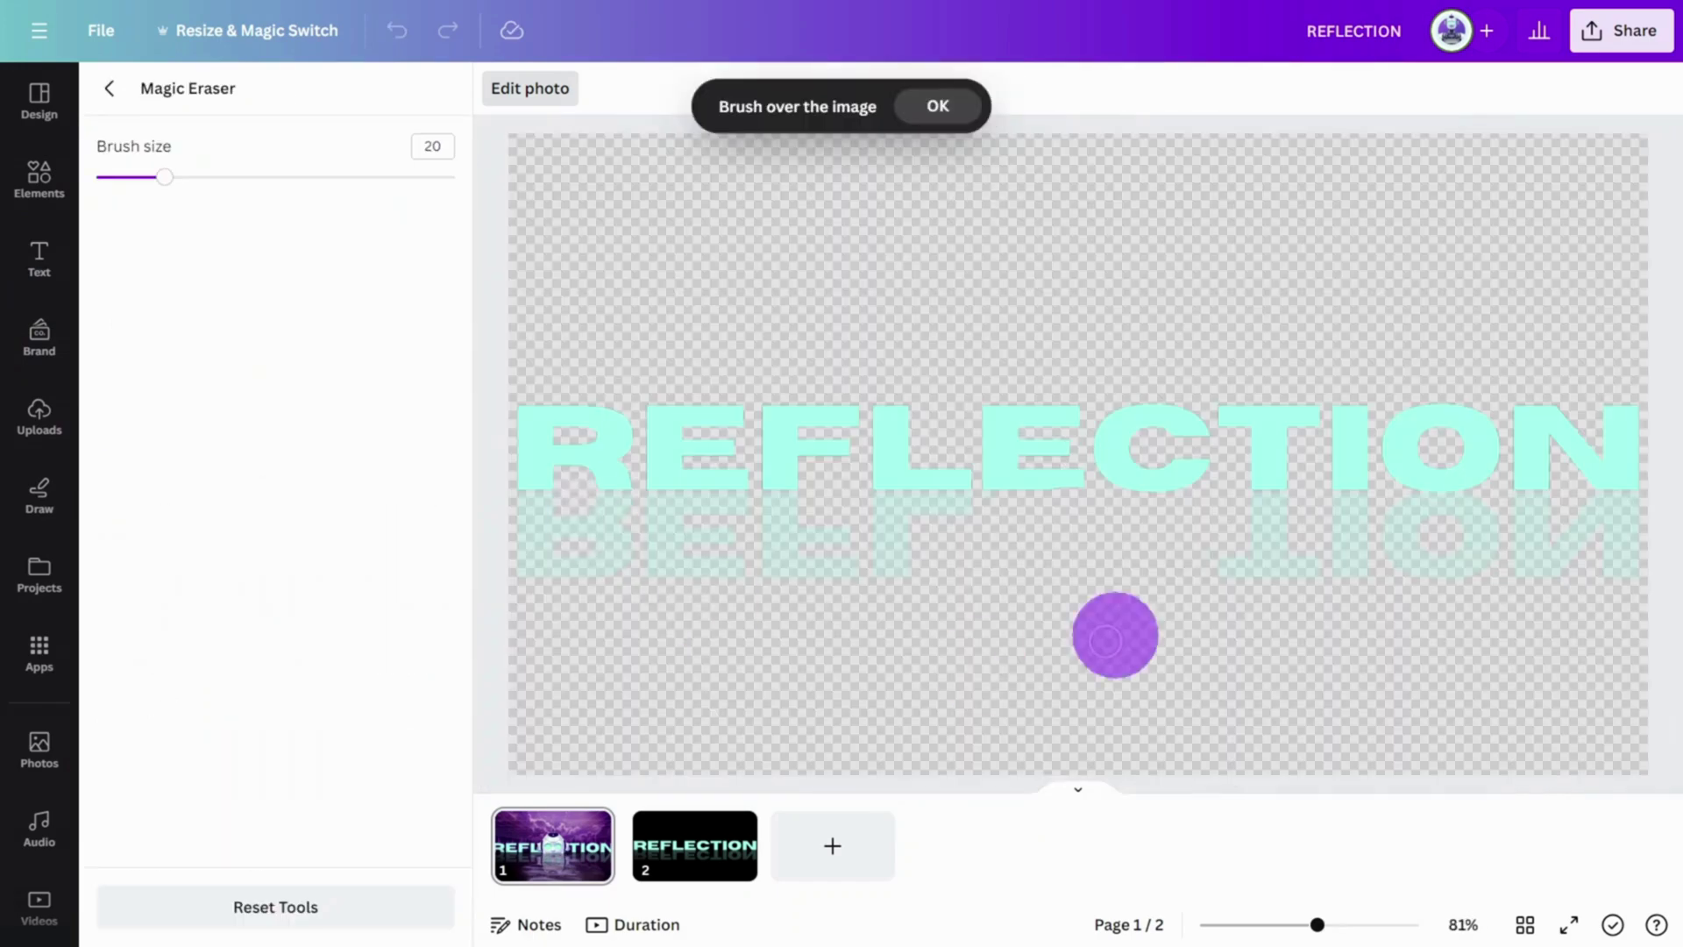
left_click_drag(1212, 586, 1213, 548)
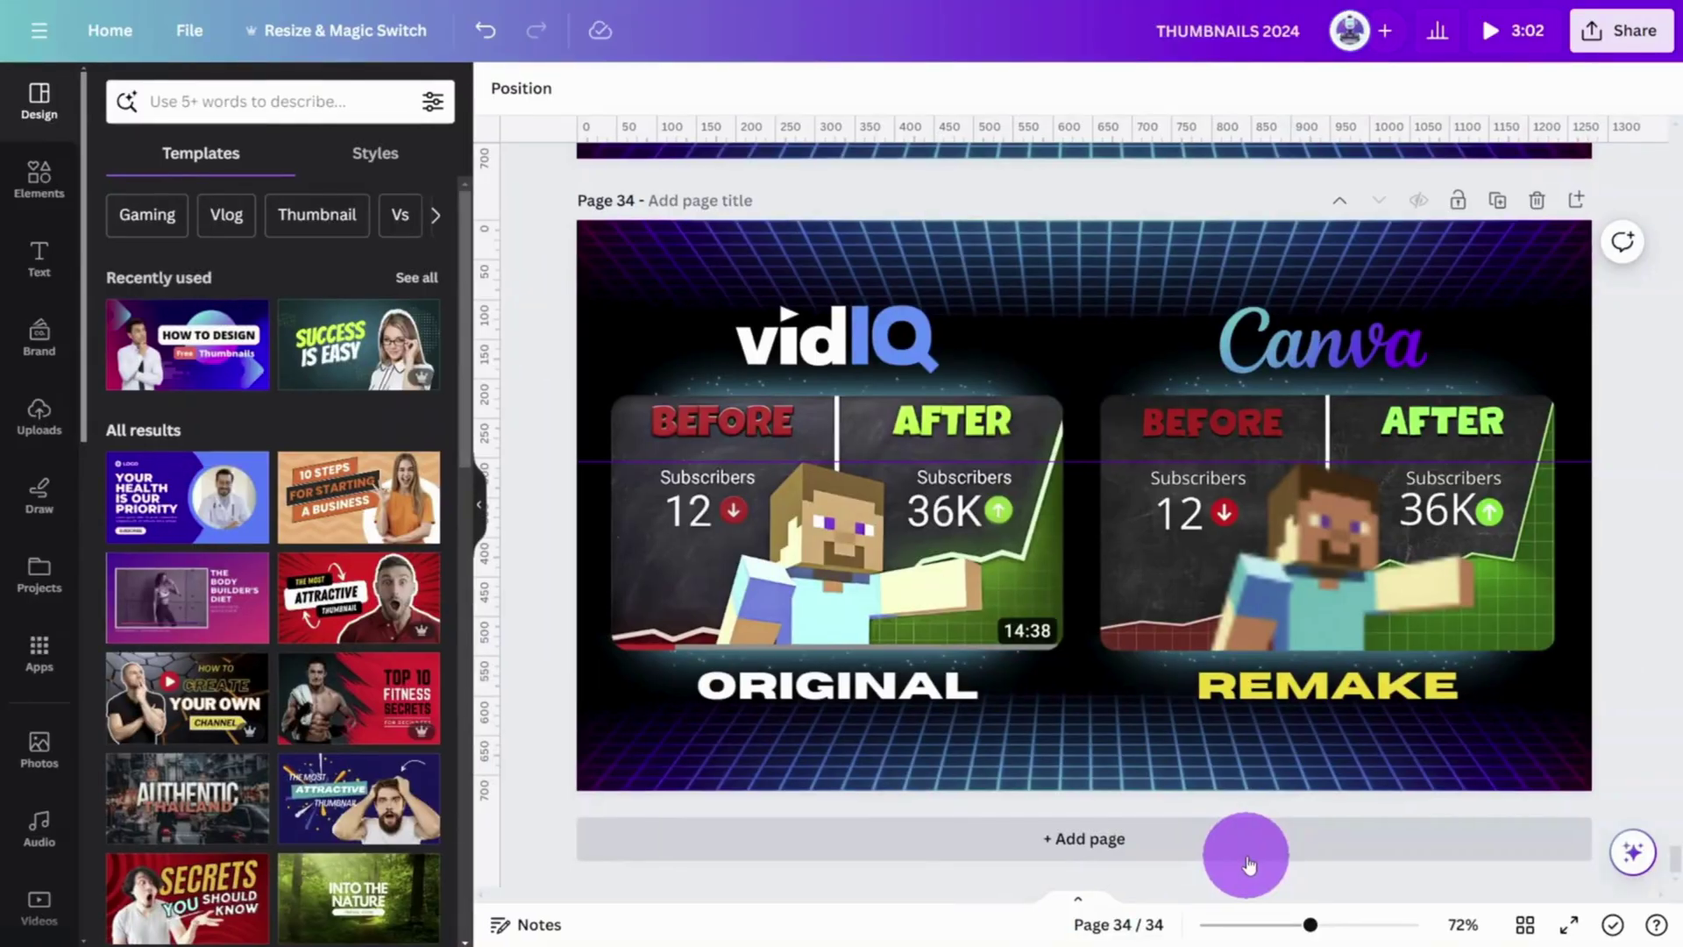
Load IMAGE.png into the Image Upscaler app with the amount kept at 2x
left_click(29, 671)
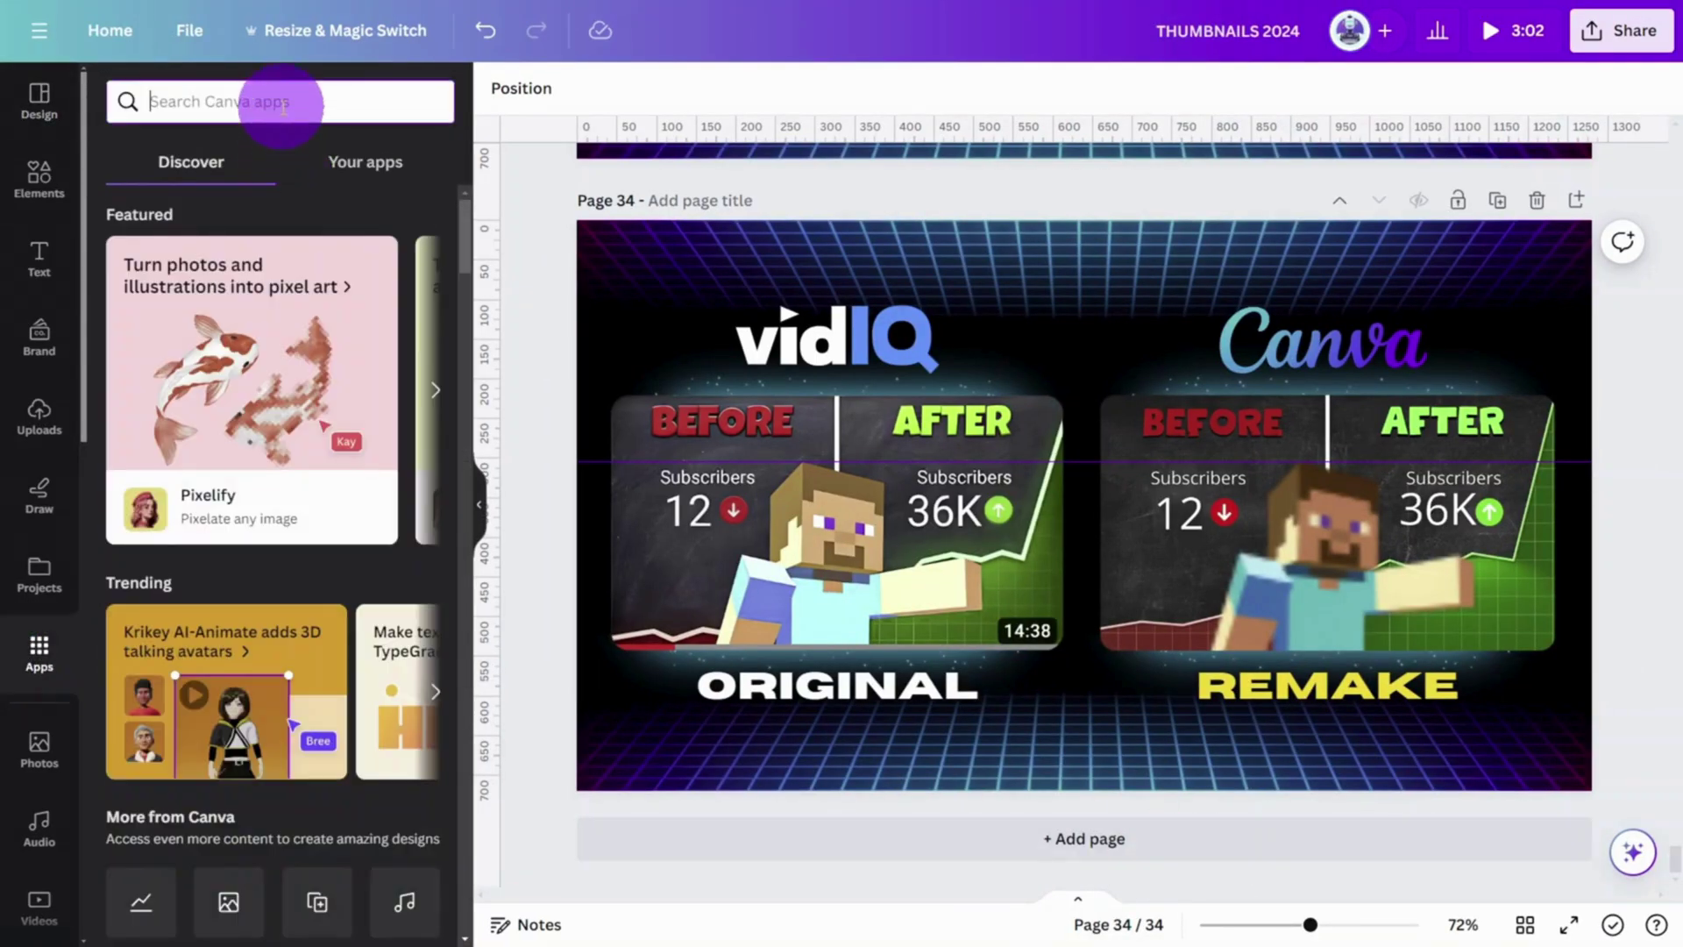
type("IMAGE UPS")
type("CALER")
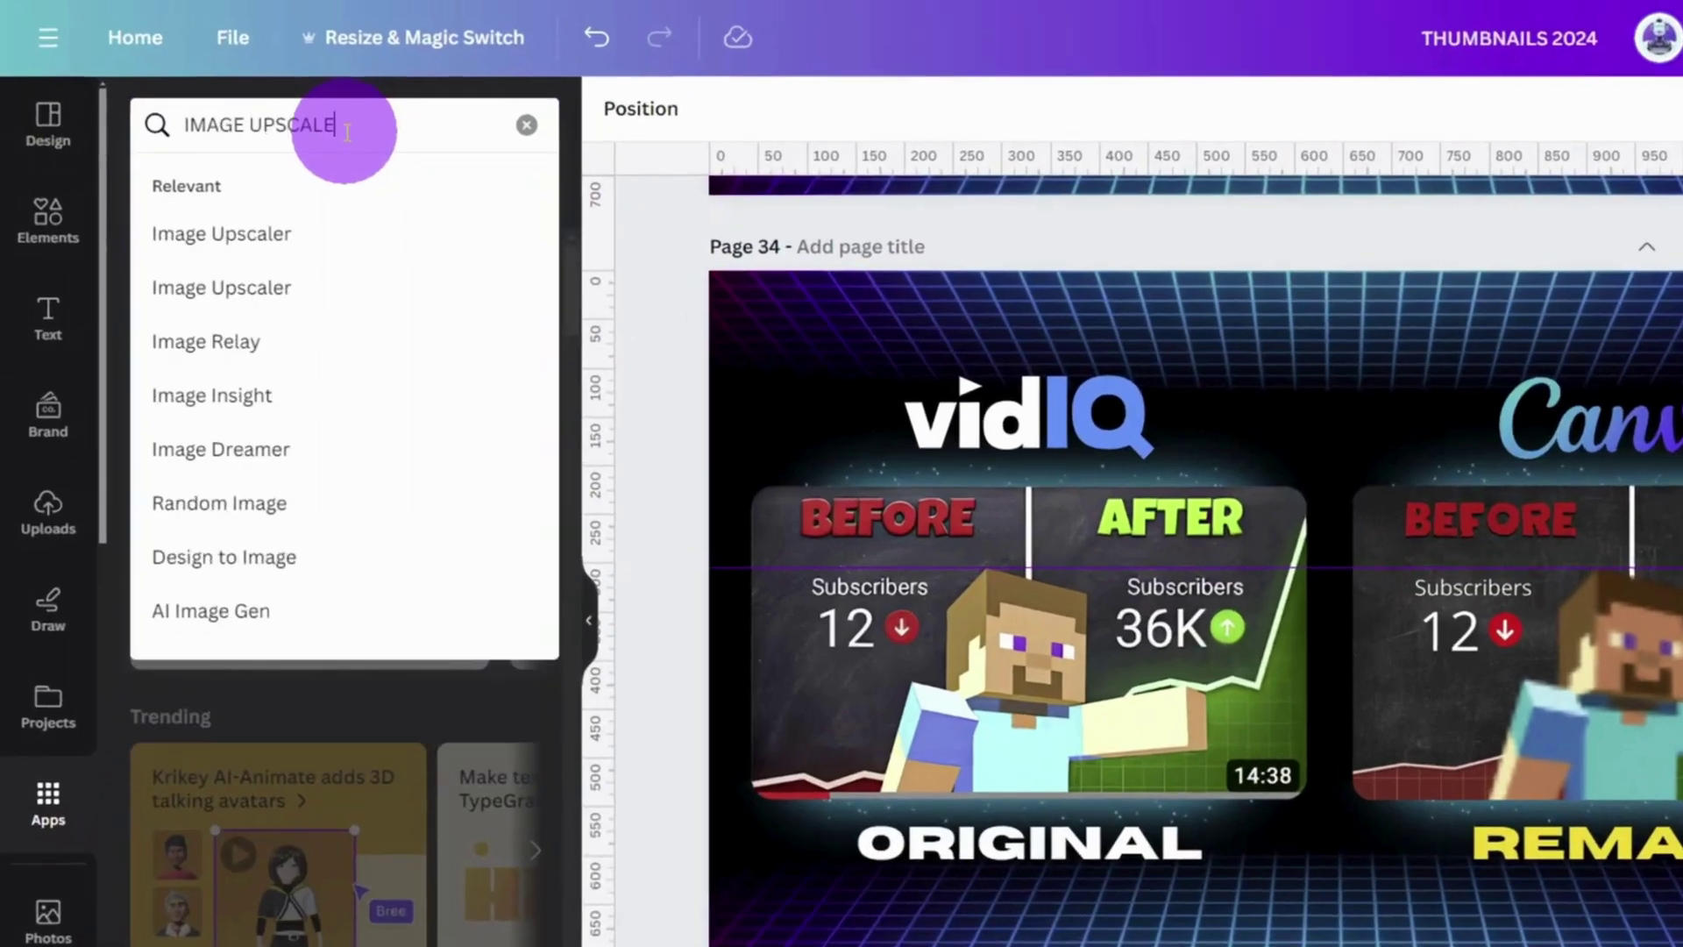
key("Return")
left_click(175, 253)
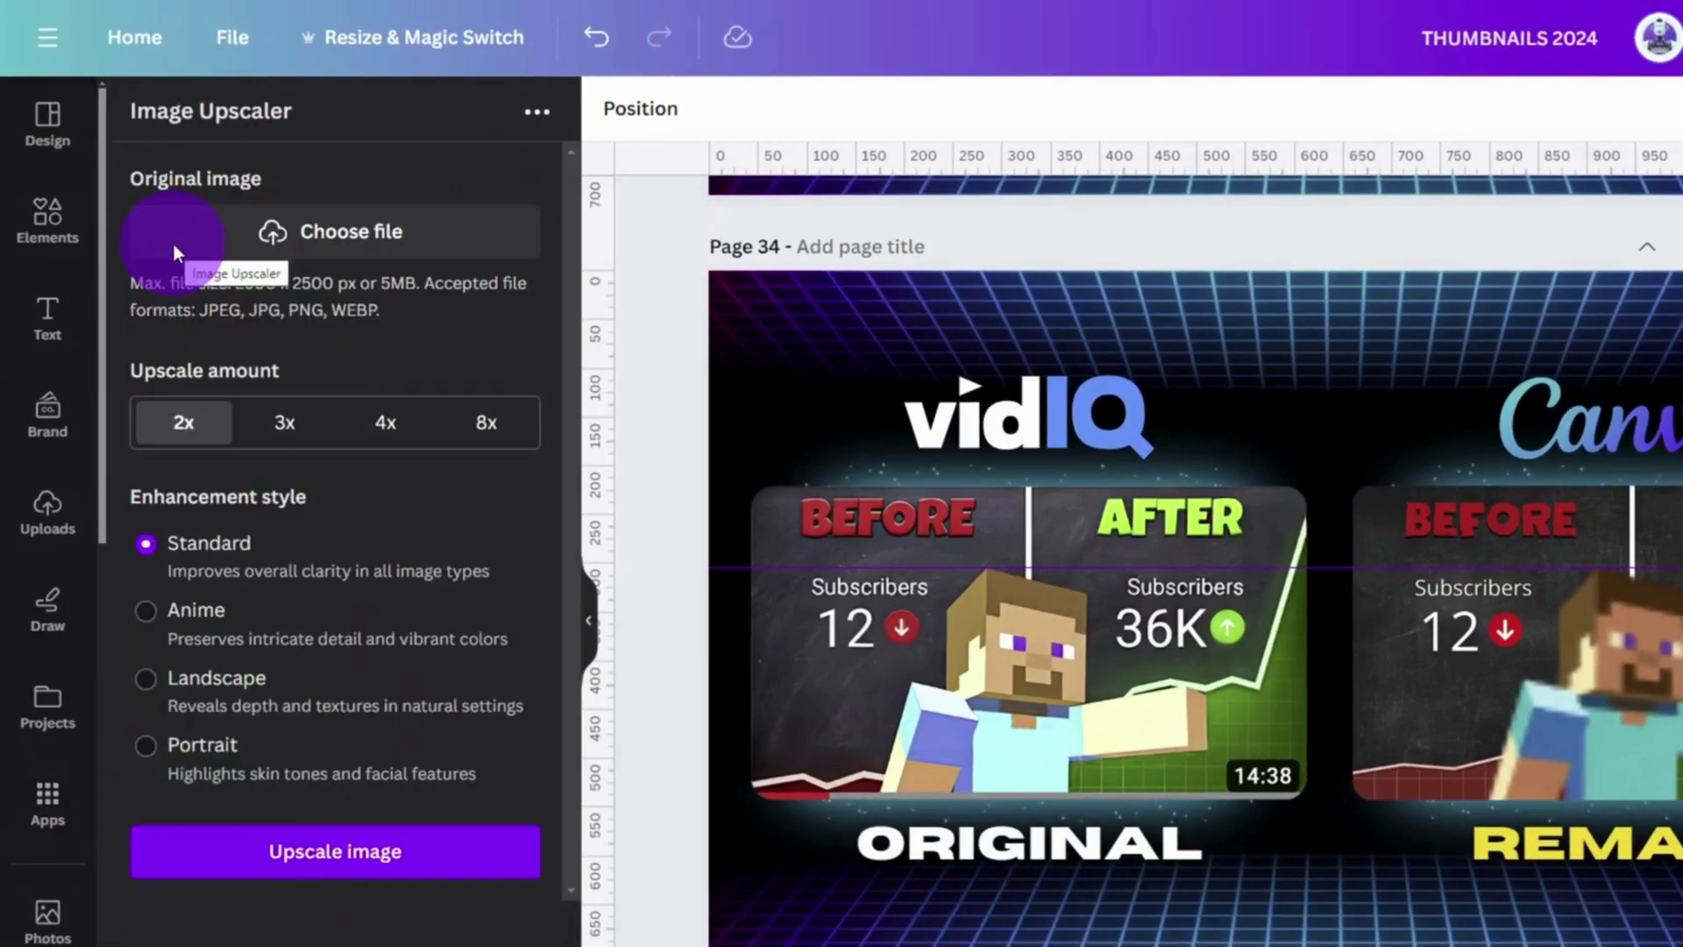
left_click(297, 235)
left_click(199, 226)
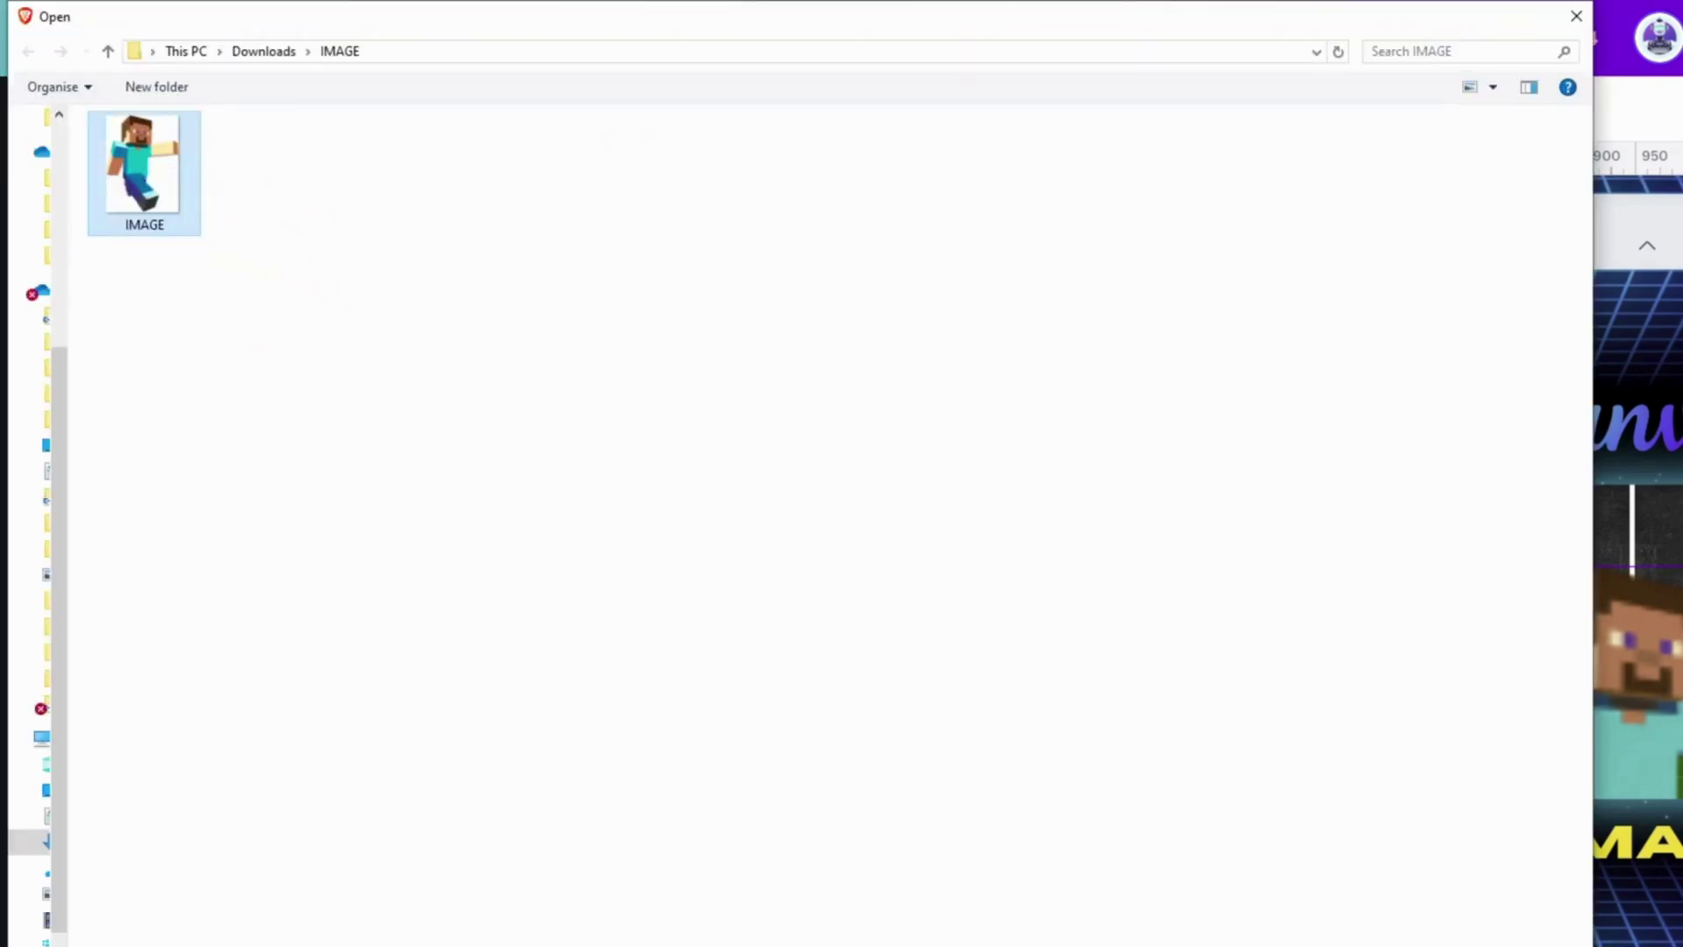
key("Return")
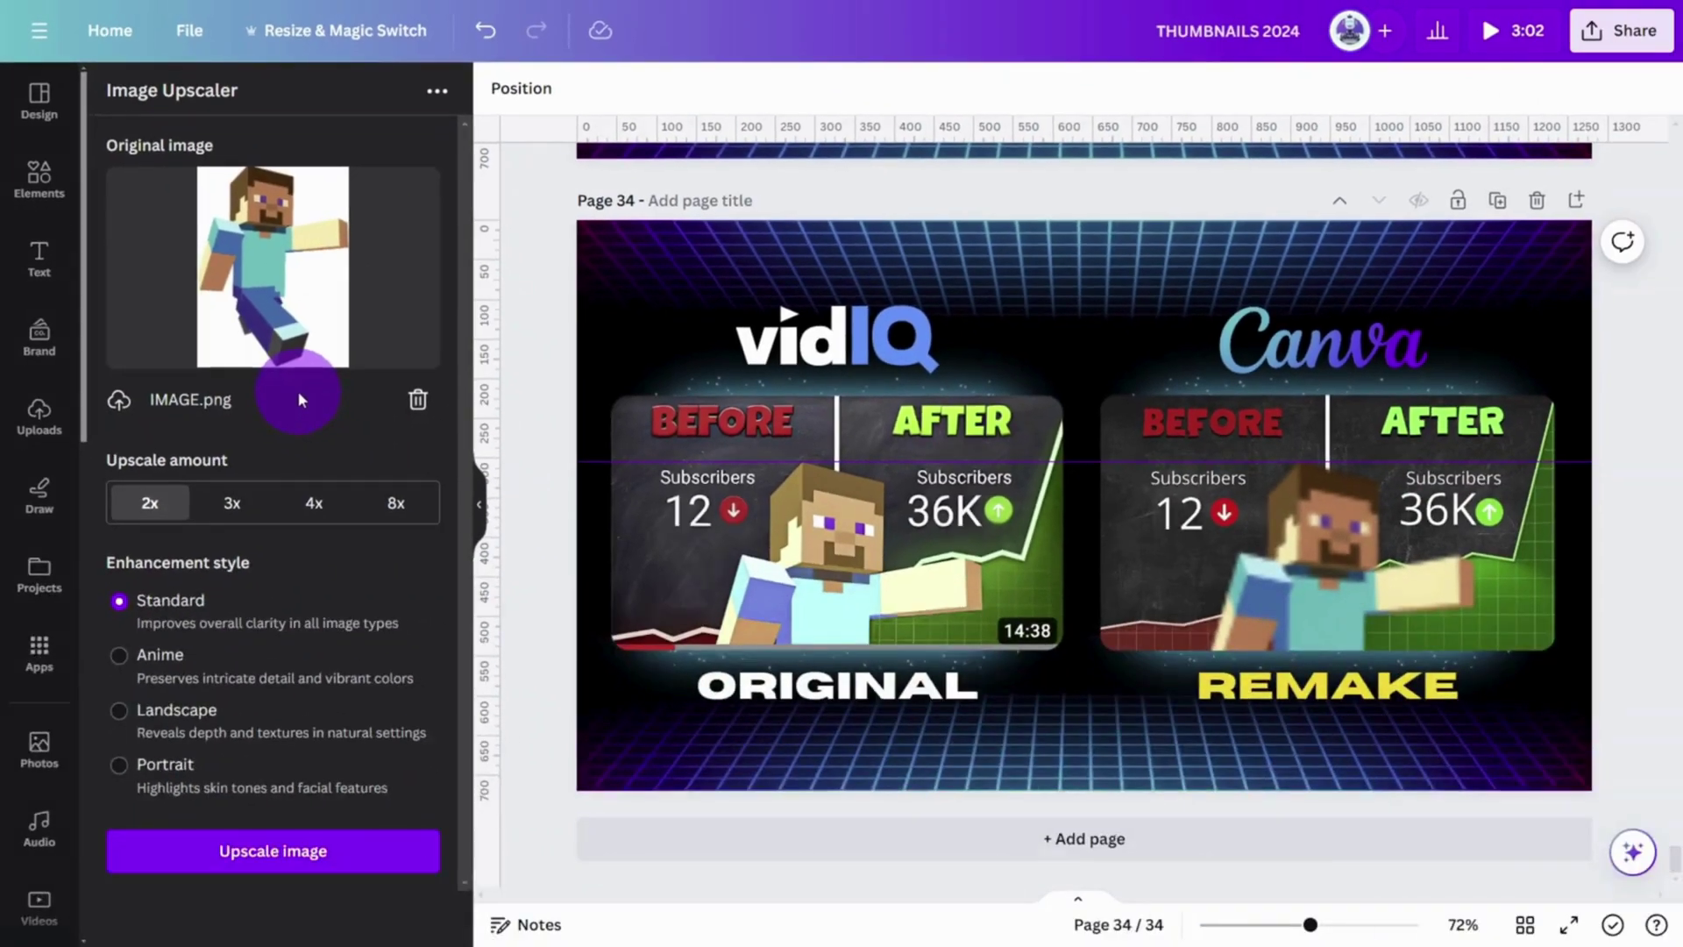
left_click(154, 509)
Upscale the image and place the sharper Steve into the REMAKE card
left_click(331, 852)
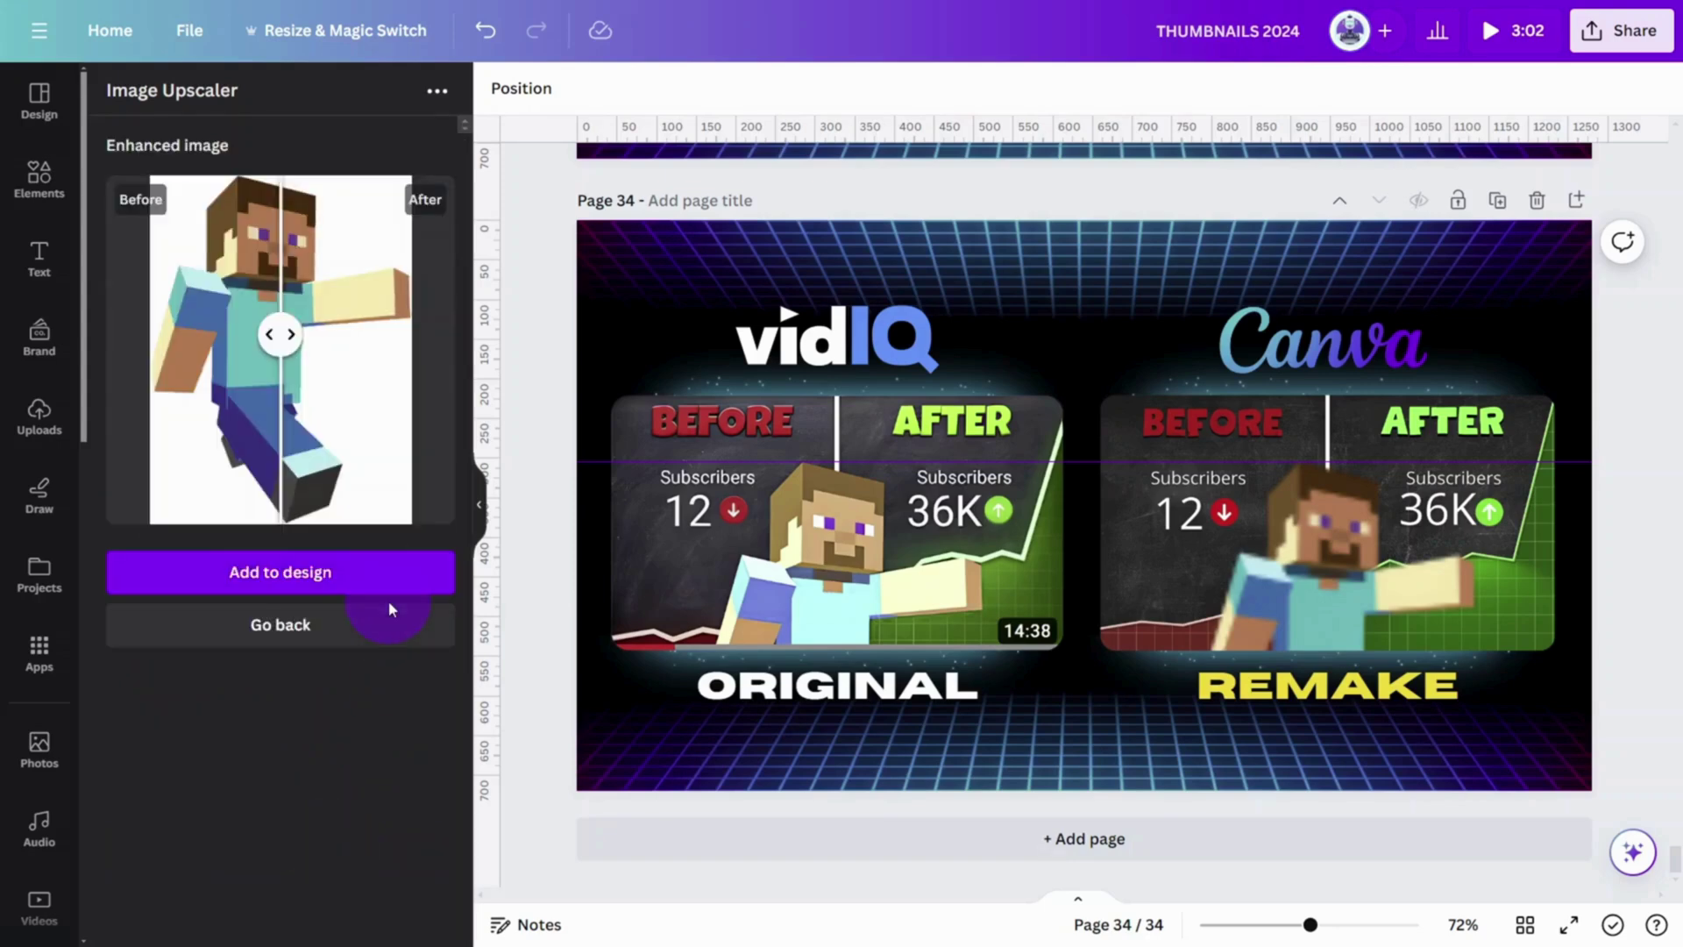
mouse_move(281, 334)
left_mouse_down()
mouse_move(187, 330)
mouse_move(364, 339)
mouse_move(248, 334)
left_mouse_up()
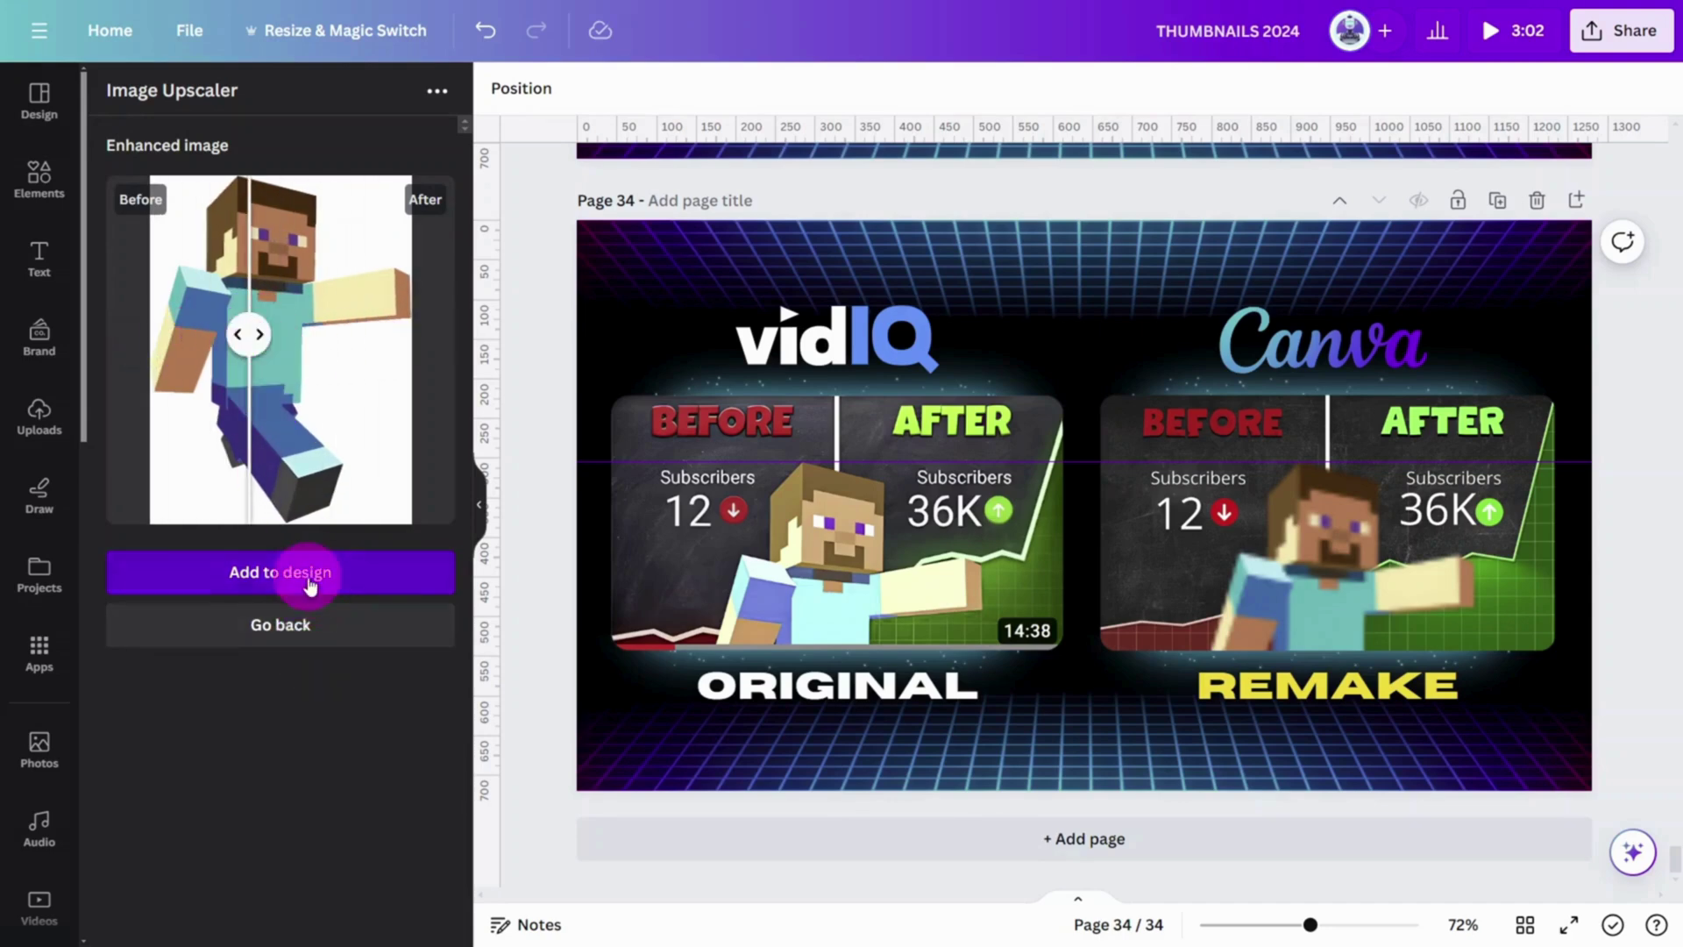
left_click(300, 577)
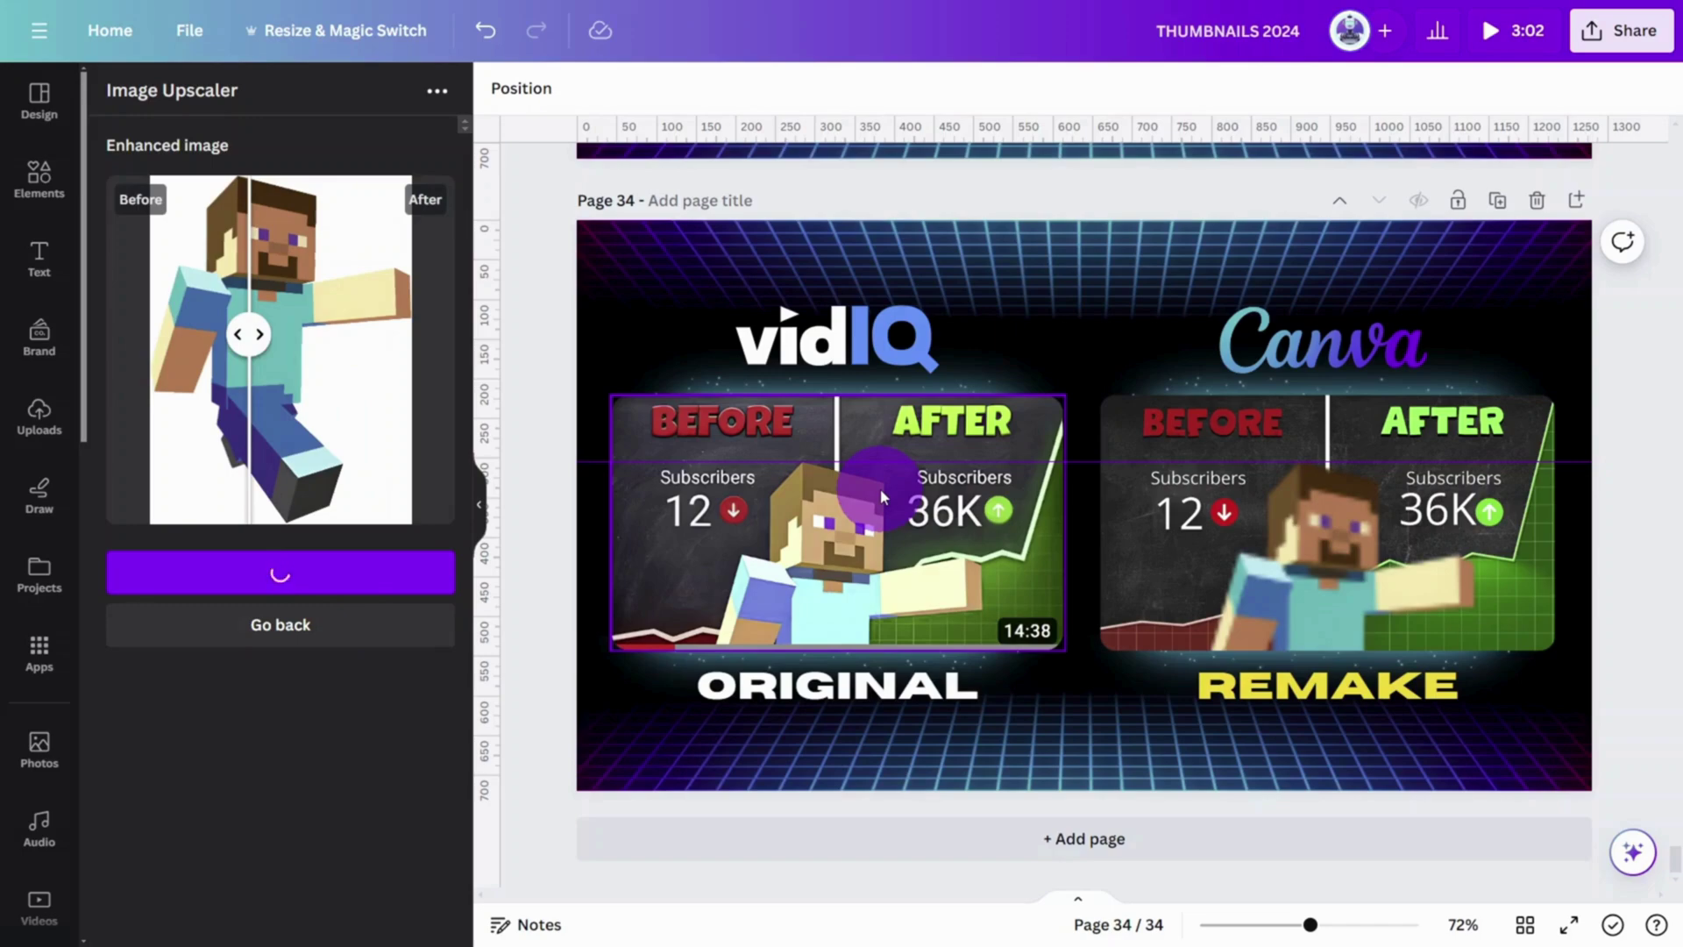
left_click_drag(1179, 551, 1356, 599)
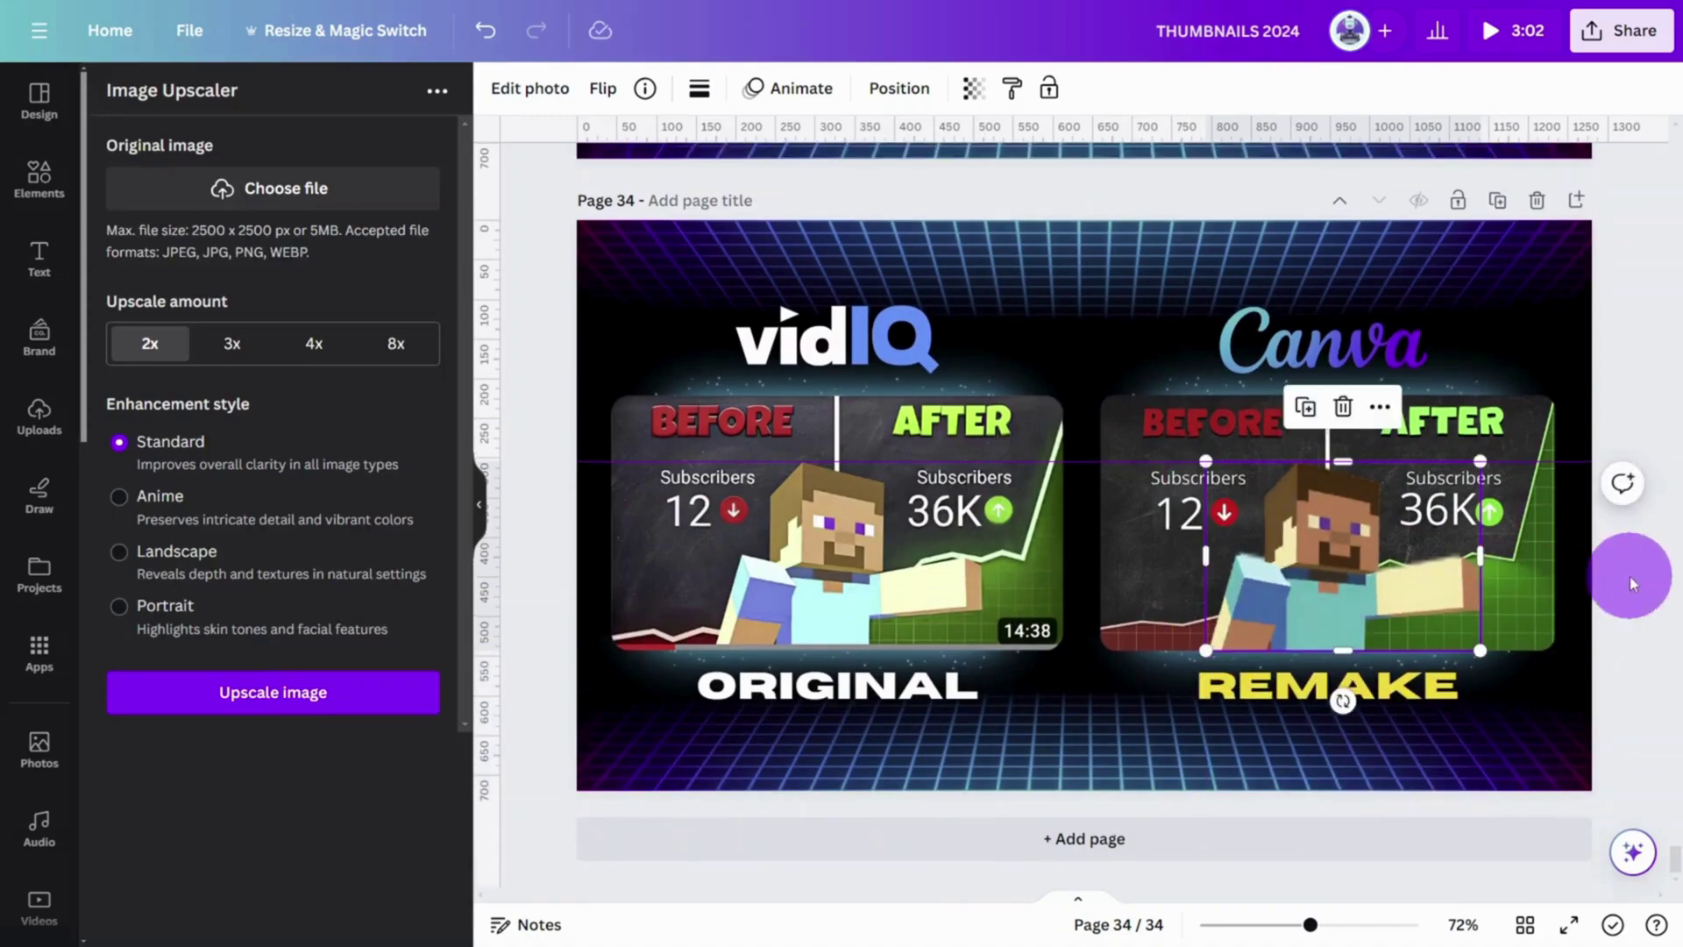
left_click(1622, 491)
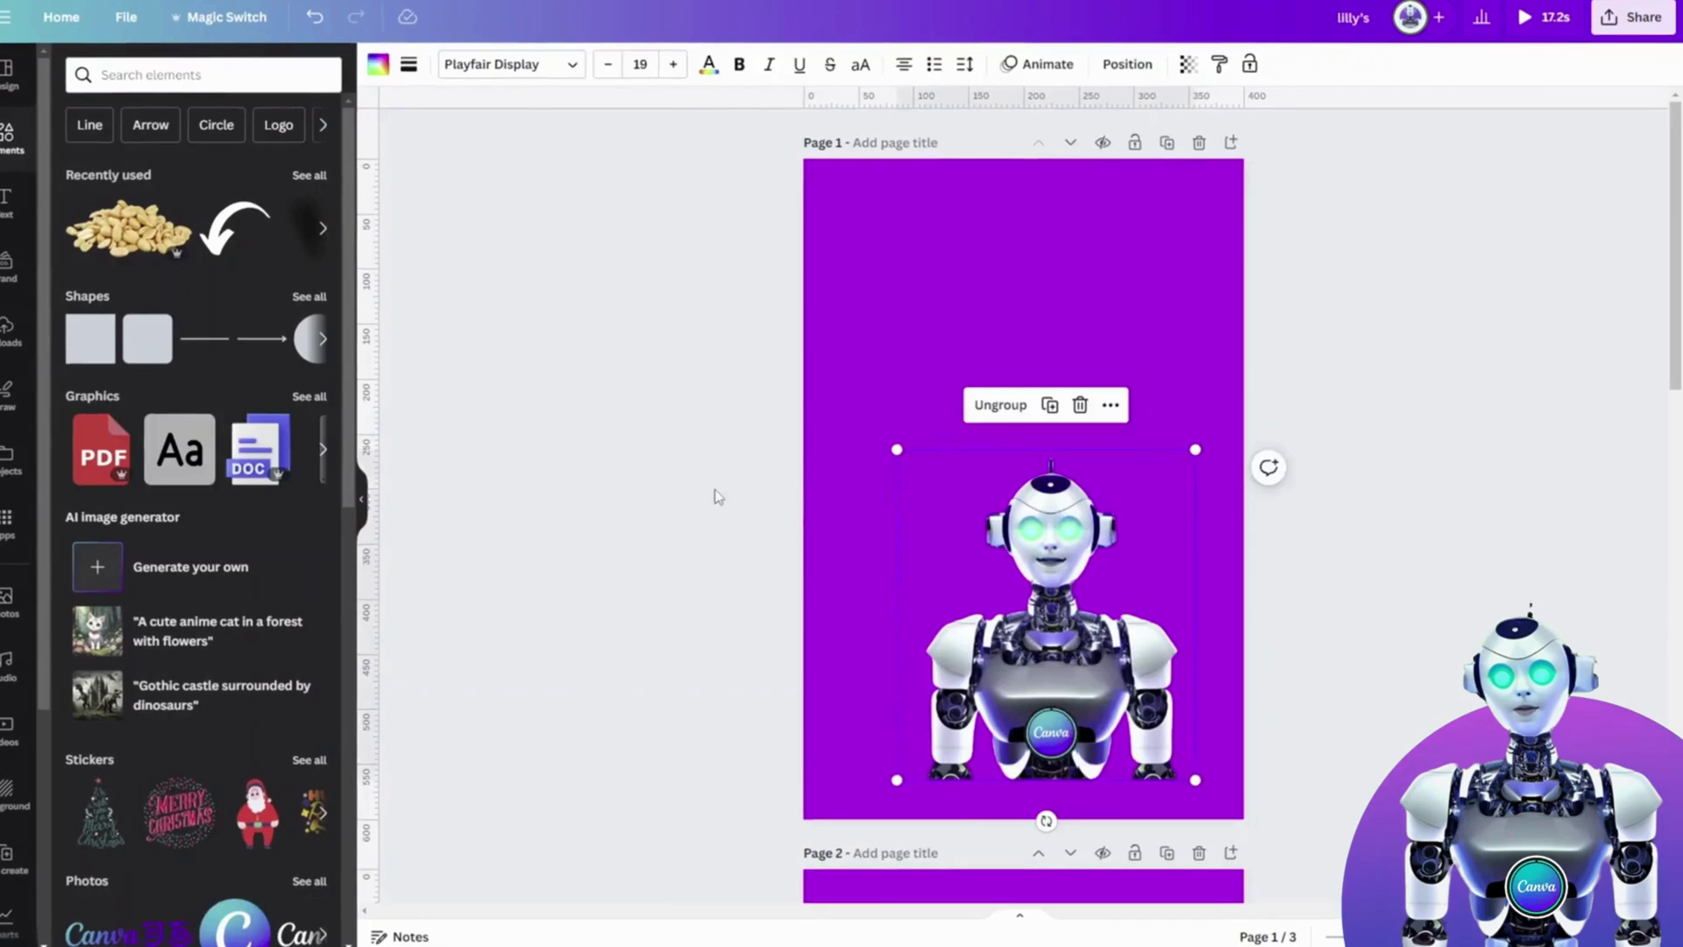
Delete the selected element and move the peanuts to the bottom of the page
key("Delete")
left_click_drag(986, 499, 989, 783)
left_click(684, 526)
Add the FEELIN' CUTE text combination higher up and retype it as LILLY'S NUTS
left_click(3, 263)
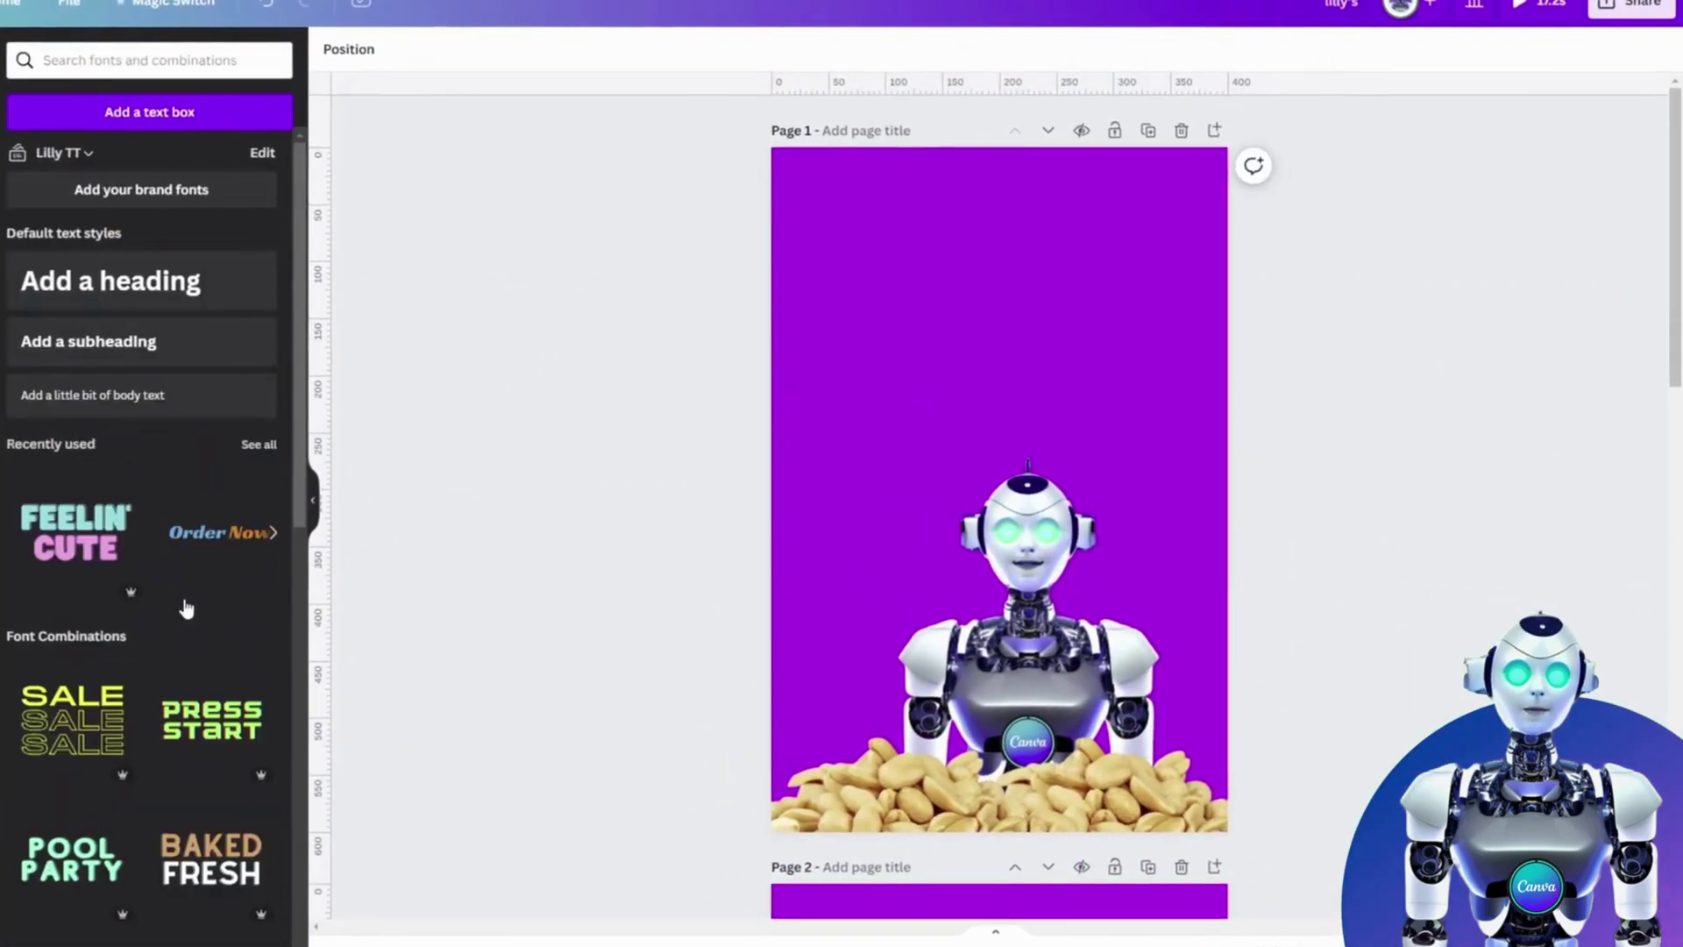
left_click(97, 532)
left_click_drag(990, 491, 966, 335)
double_click(973, 283)
type("LILLY'S NUTS")
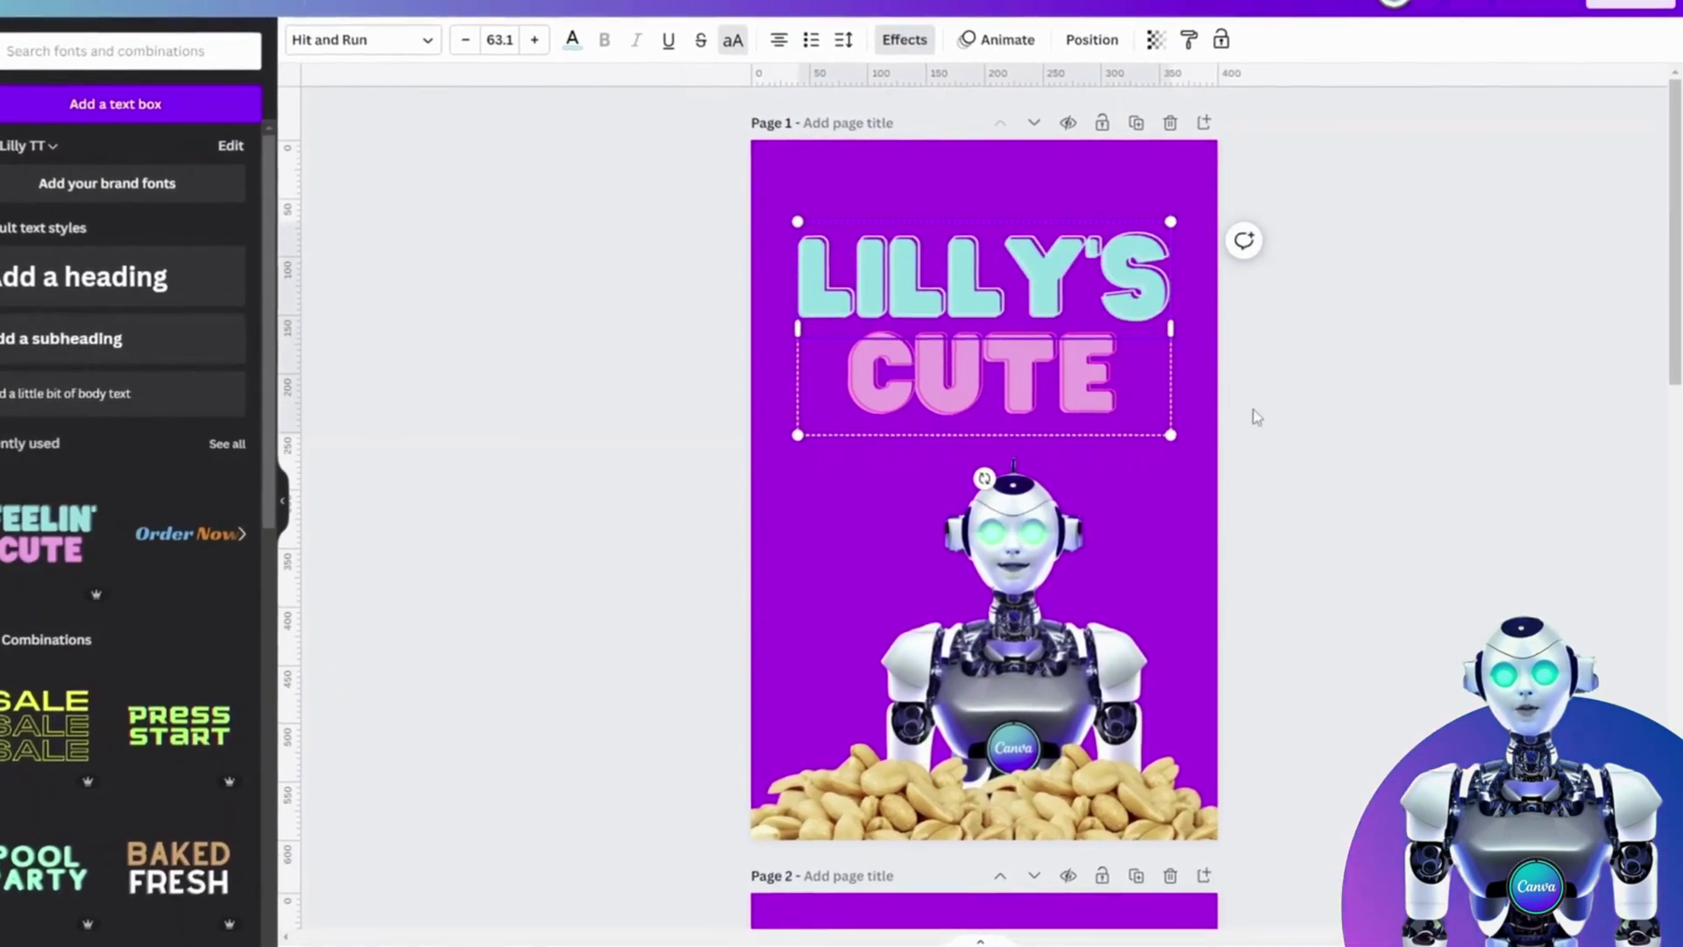
left_click(1349, 491)
Turn an Order Now! text combination into a tilted white 'Delicious' label
left_click(189, 533)
double_click(946, 495)
key("BackSpace")
key("BackSpace")
key("BackSpace")
key("BackSpace")
key("BackSpace")
key("BackSpace")
key("BackSpace")
key("BackSpace")
key("BackSpace")
key("BackSpace")
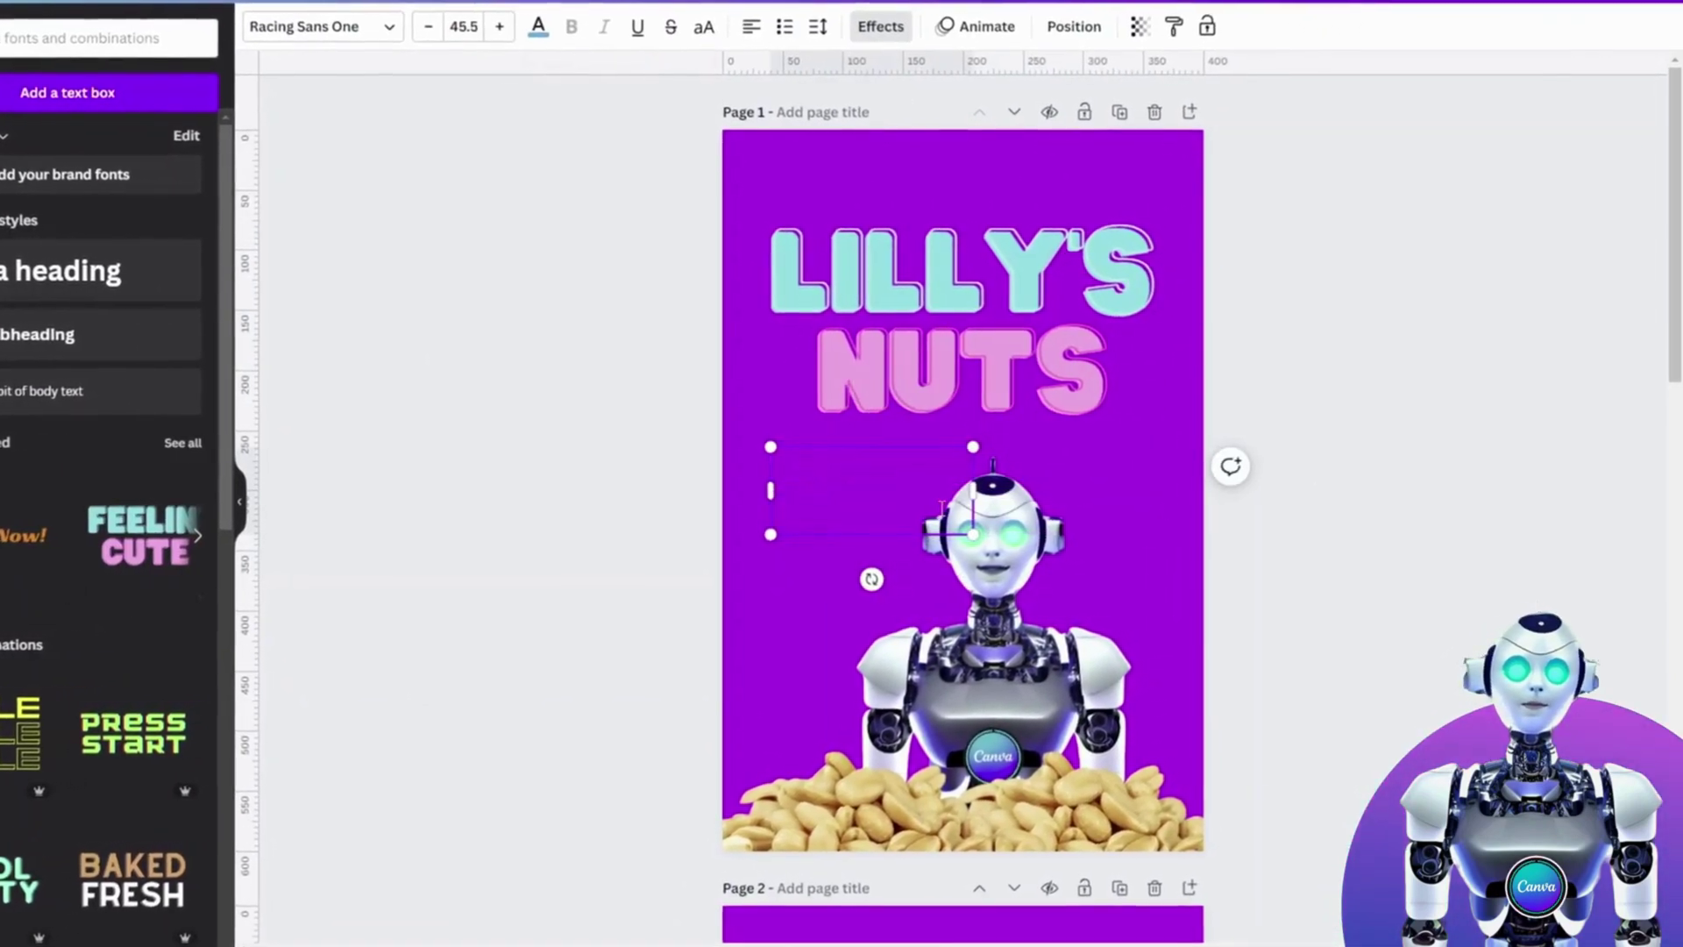
type("Delicious")
left_click_drag(971, 491, 929, 524)
left_click_drag(868, 580, 825, 524)
left_click(513, 17)
left_click(27, 726)
Add a curved white arrow rotated about 53 degrees beside Delicious, pointing at the robot
left_click(439, 526)
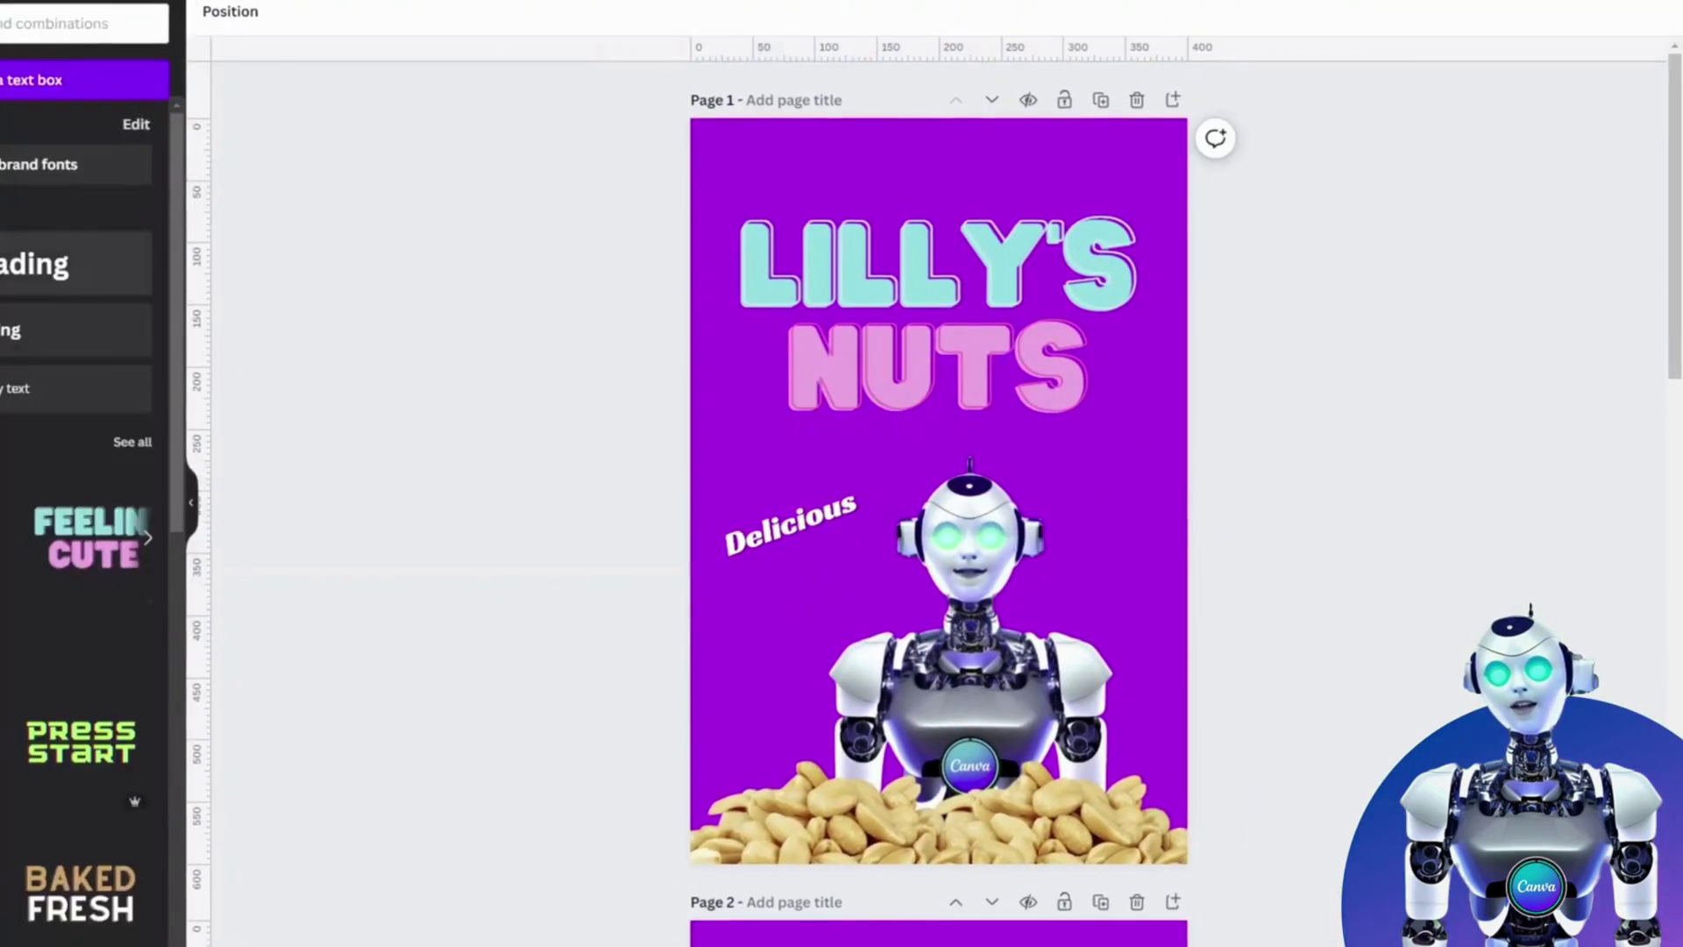
type("arrow")
key("Return")
left_click(100, 368)
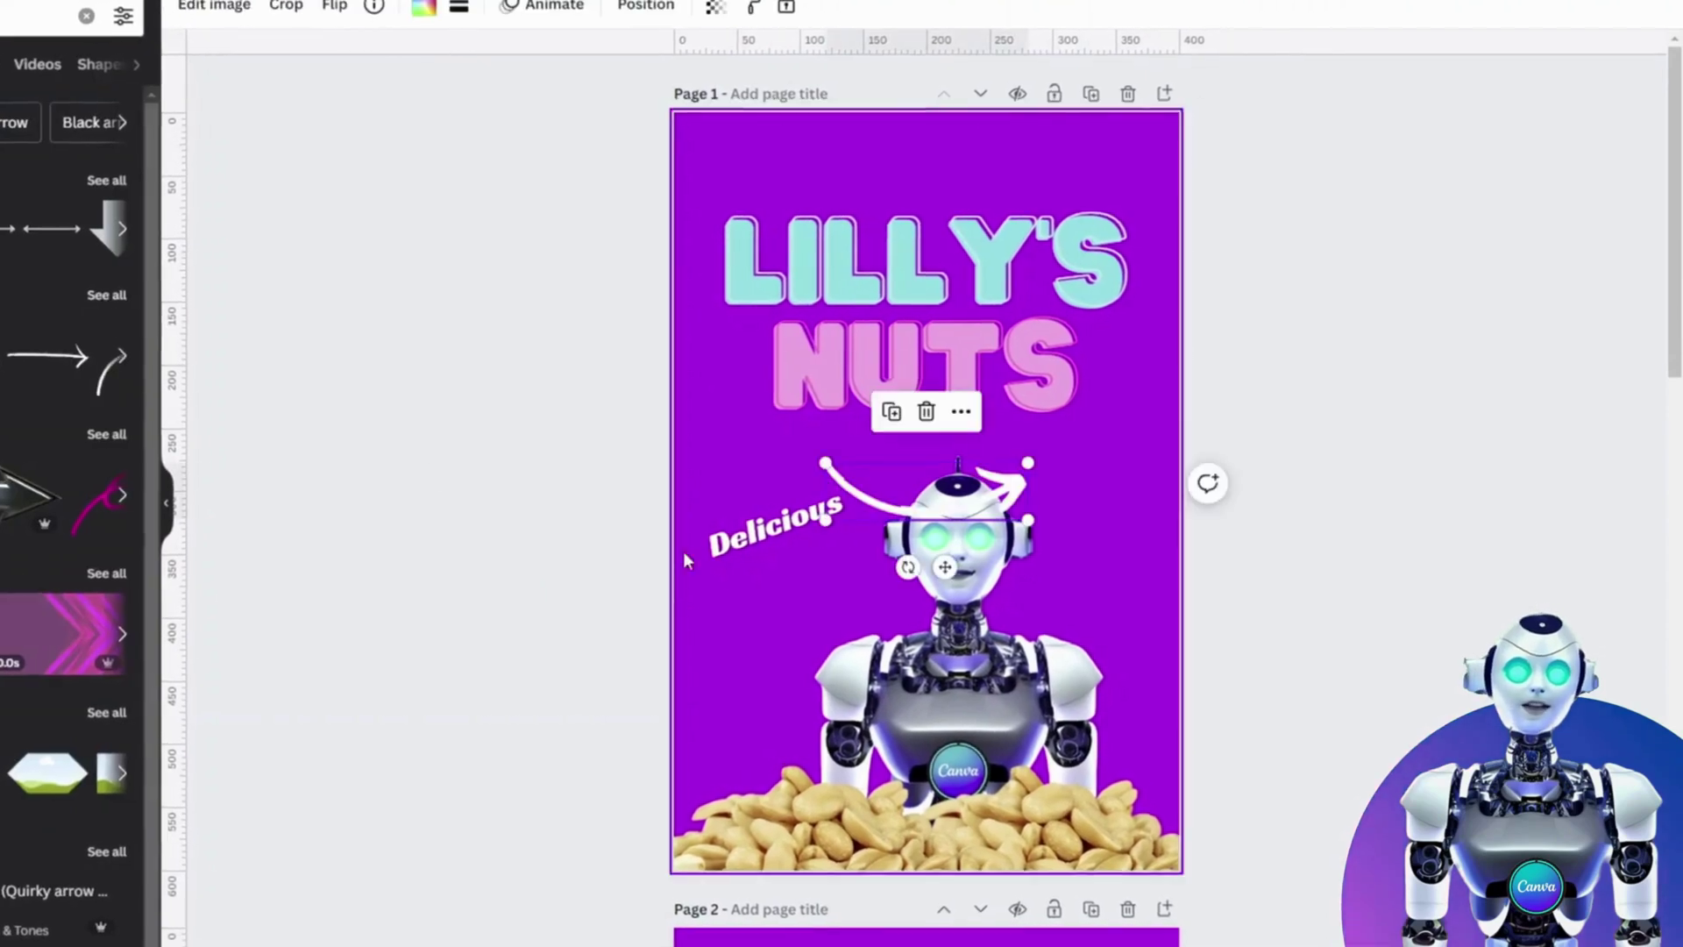
left_click_drag(675, 544, 793, 565)
left_click_drag(929, 491, 772, 640)
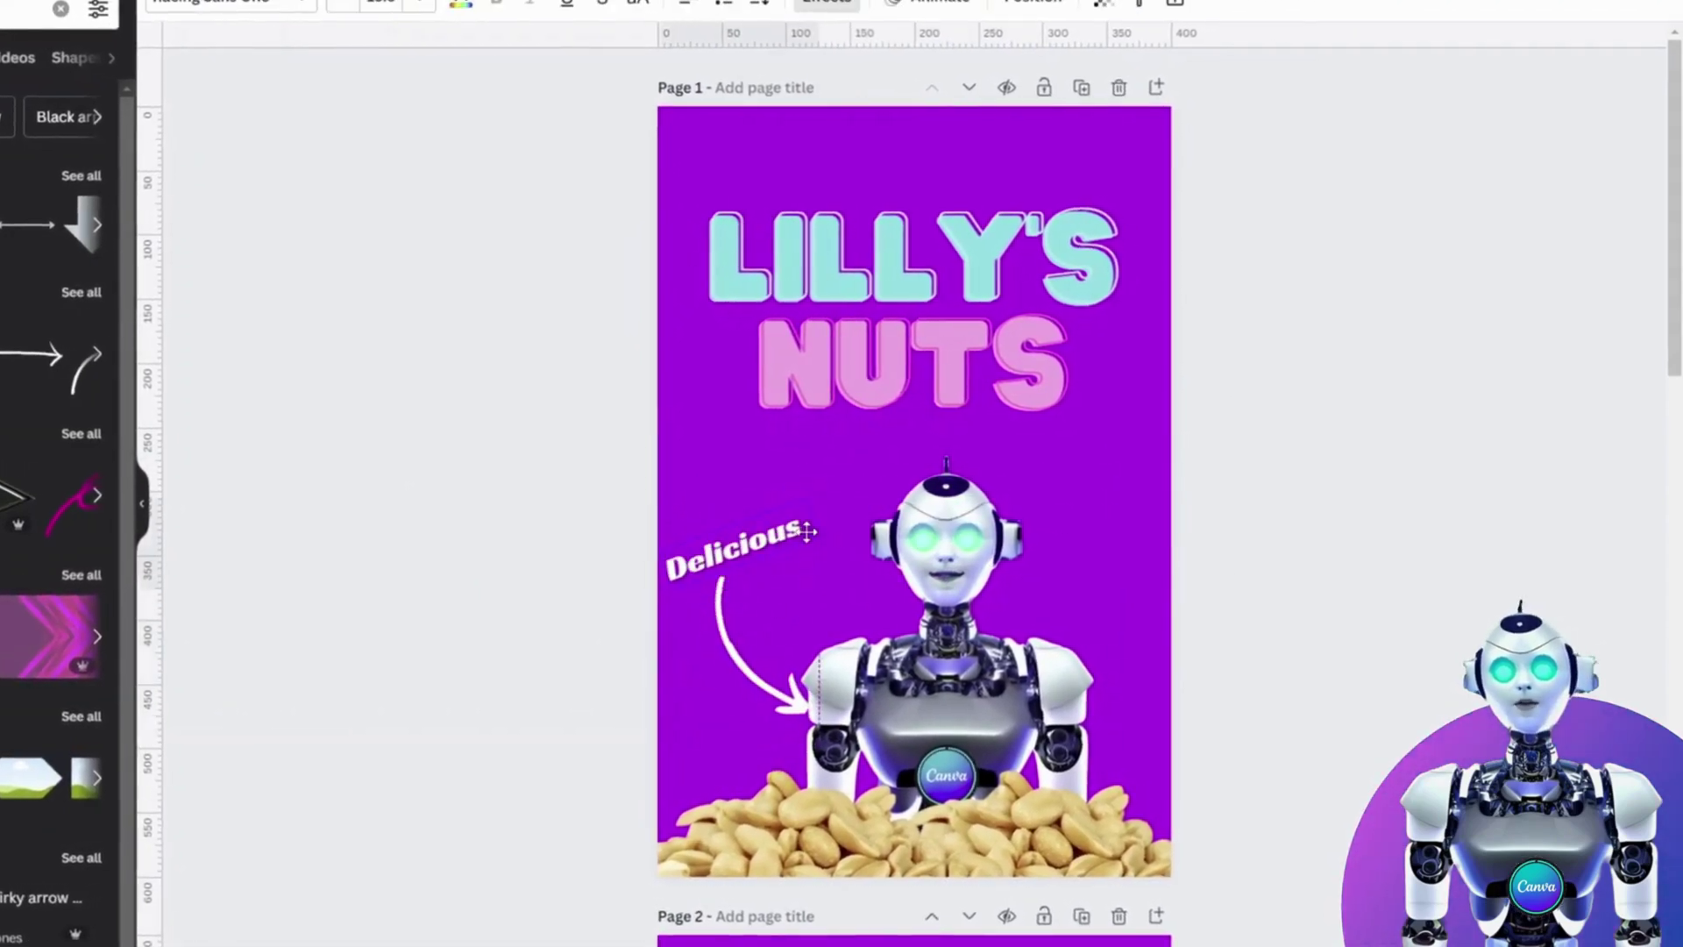
key("Escape")
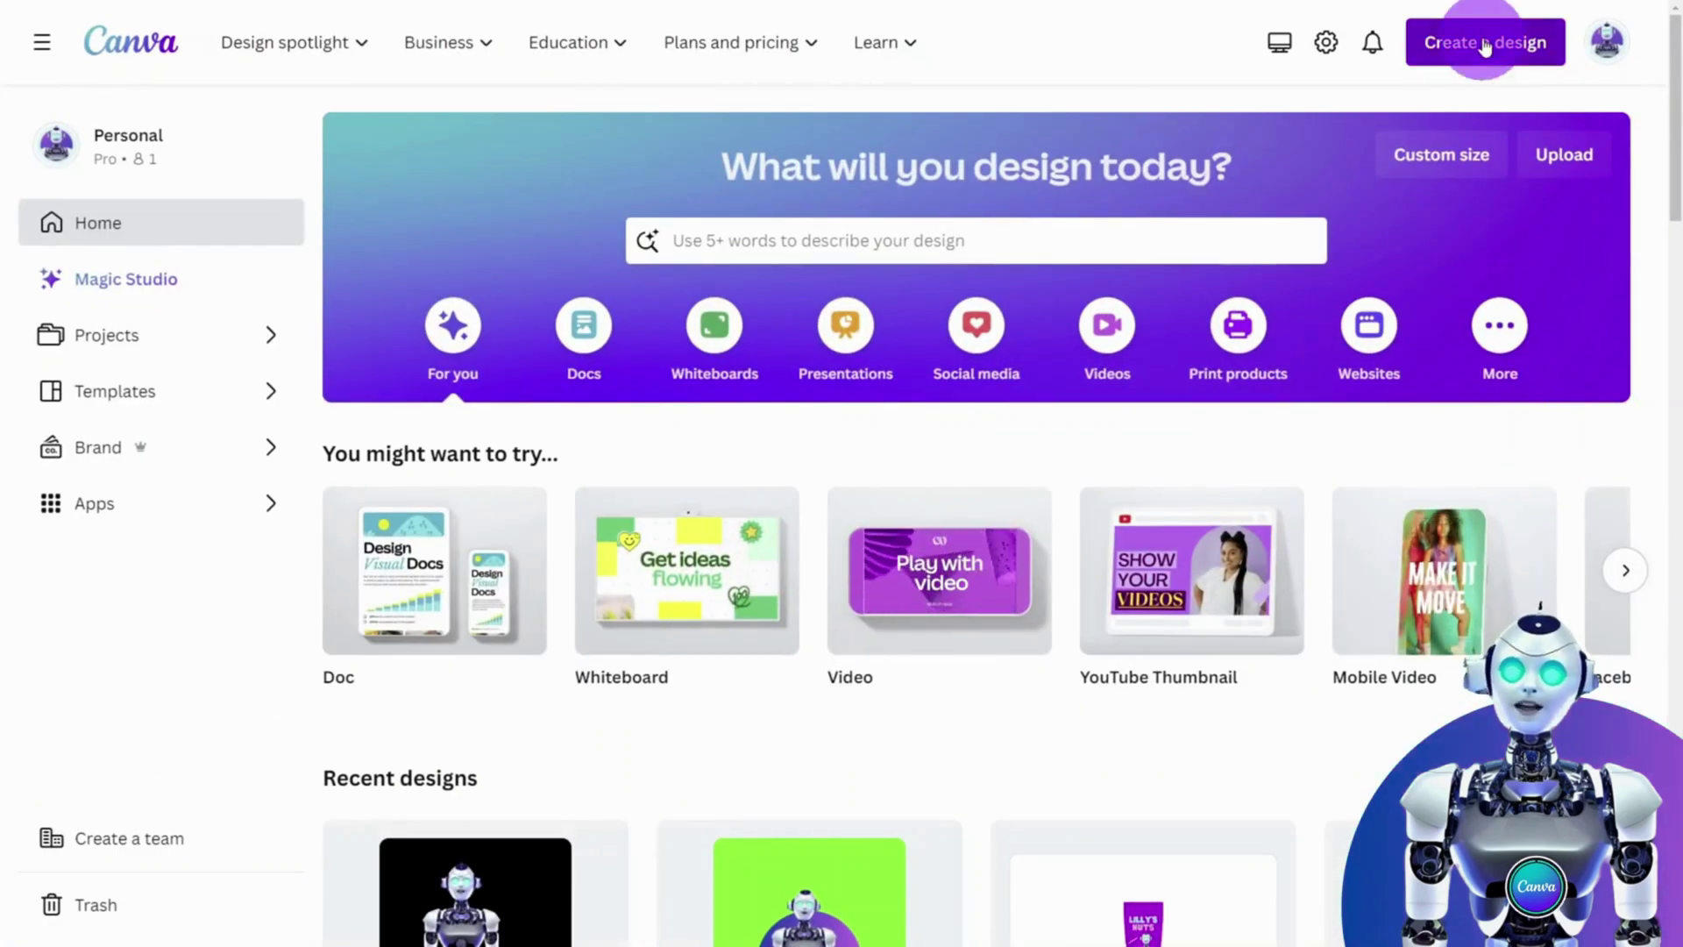
Create a new blank 16:9 presentation
left_click(1483, 44)
type("presenta")
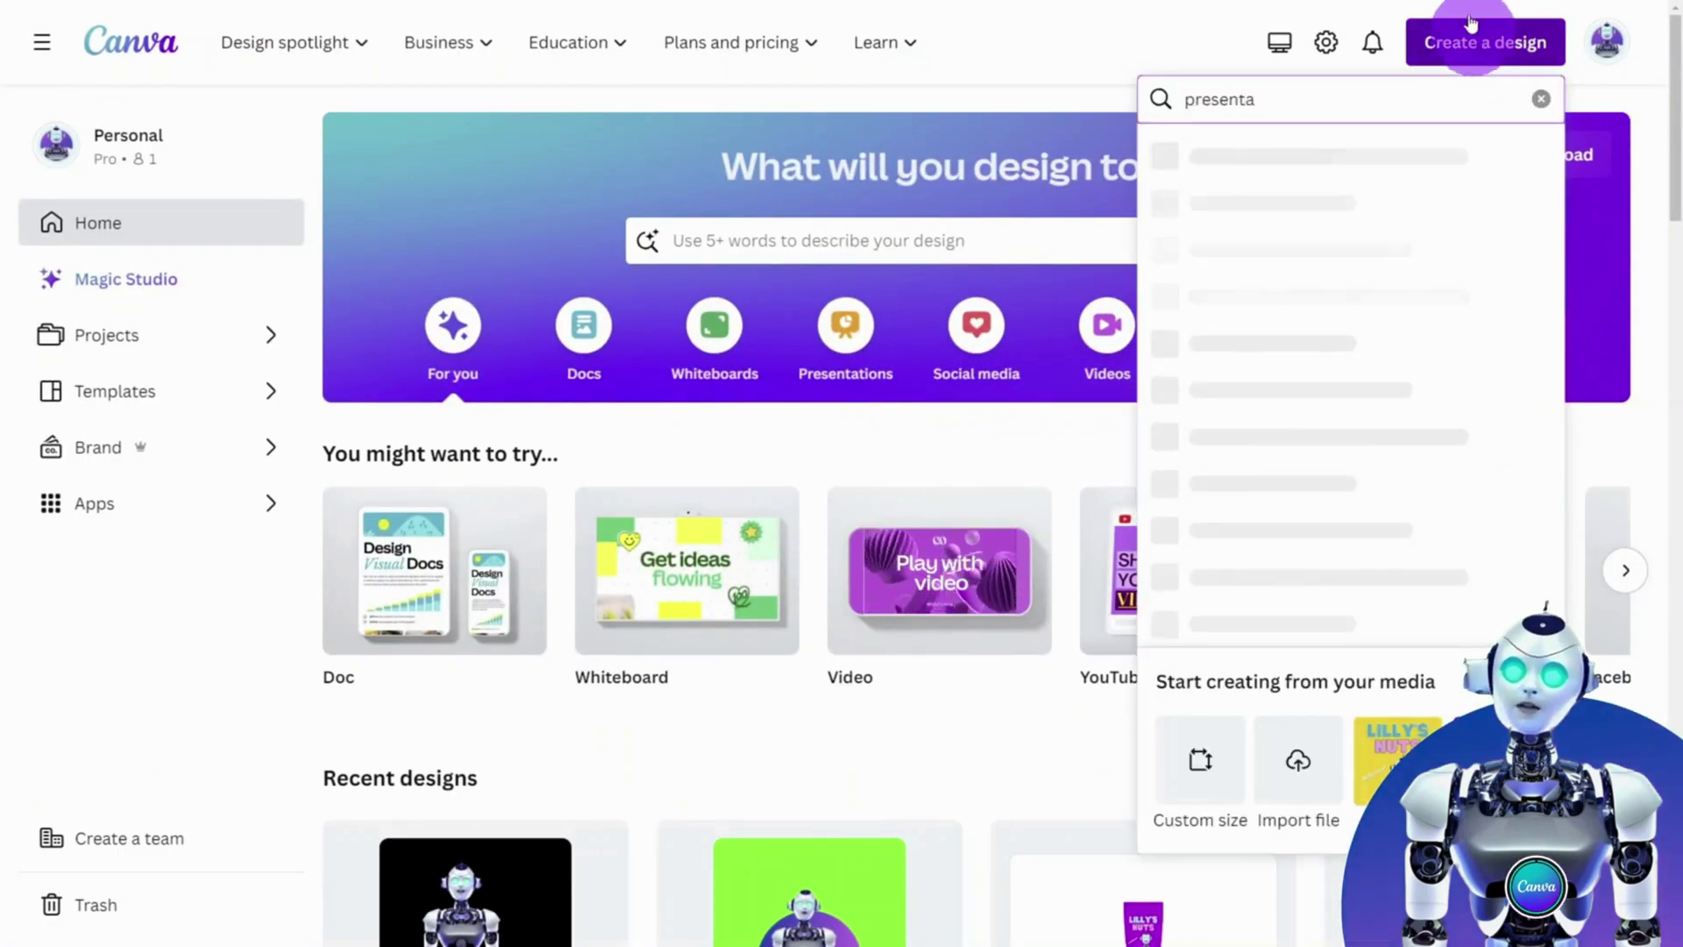
left_click(1345, 153)
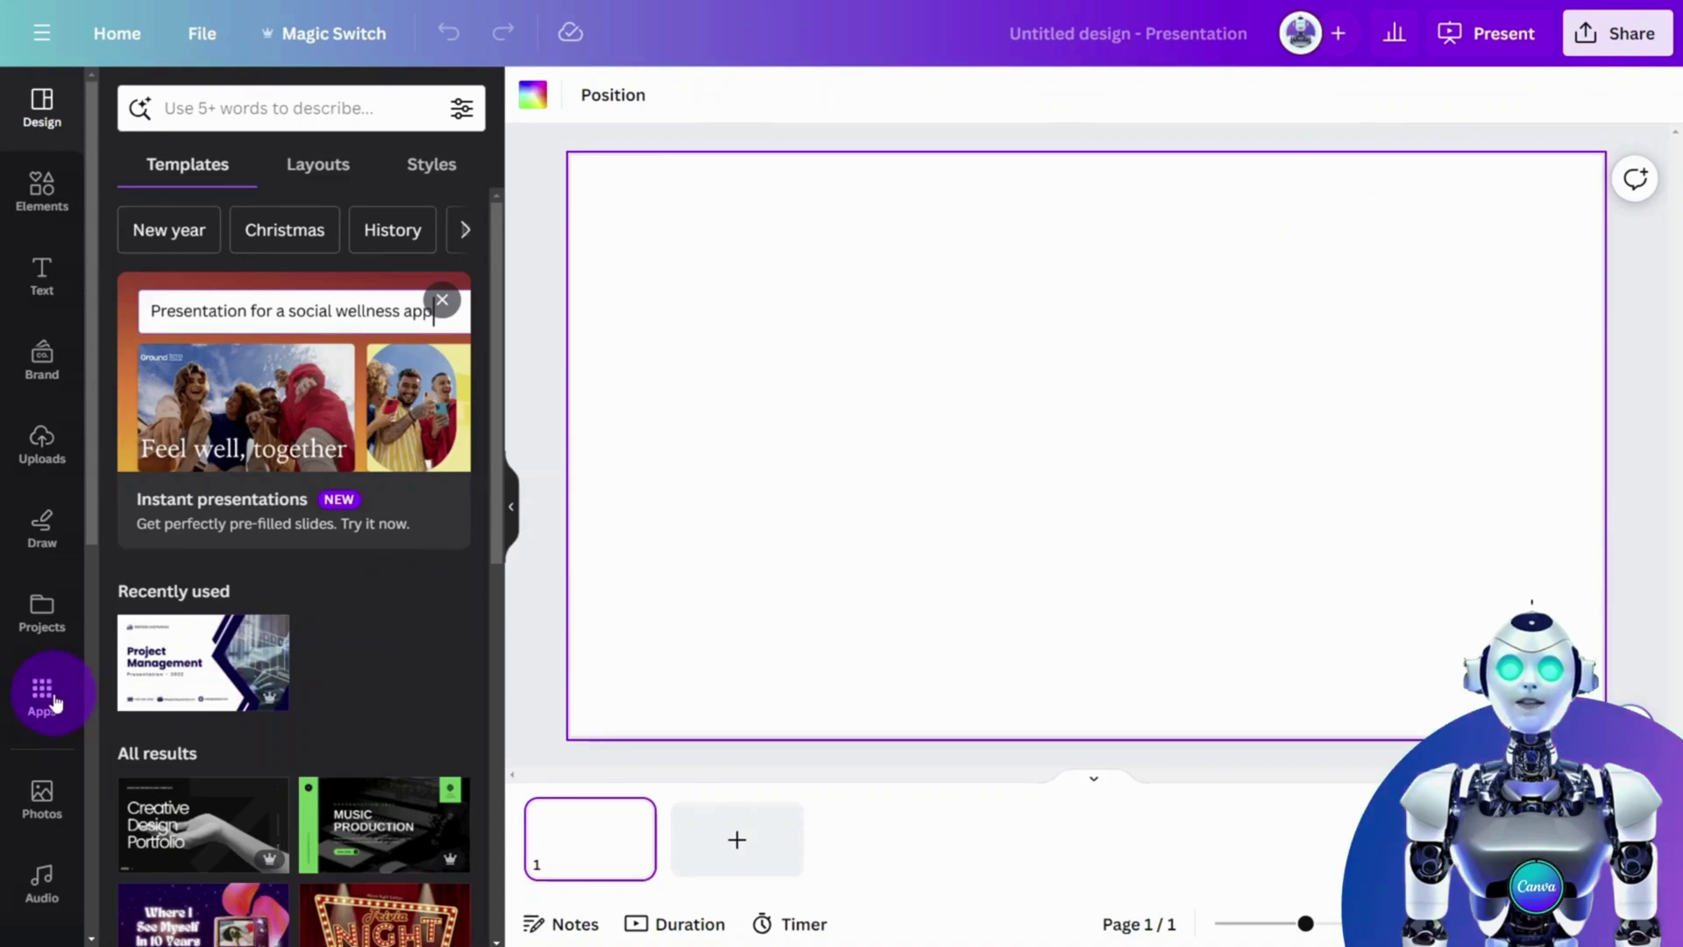
Open the Mockups app and show all its Packaging mockups
left_click(55, 701)
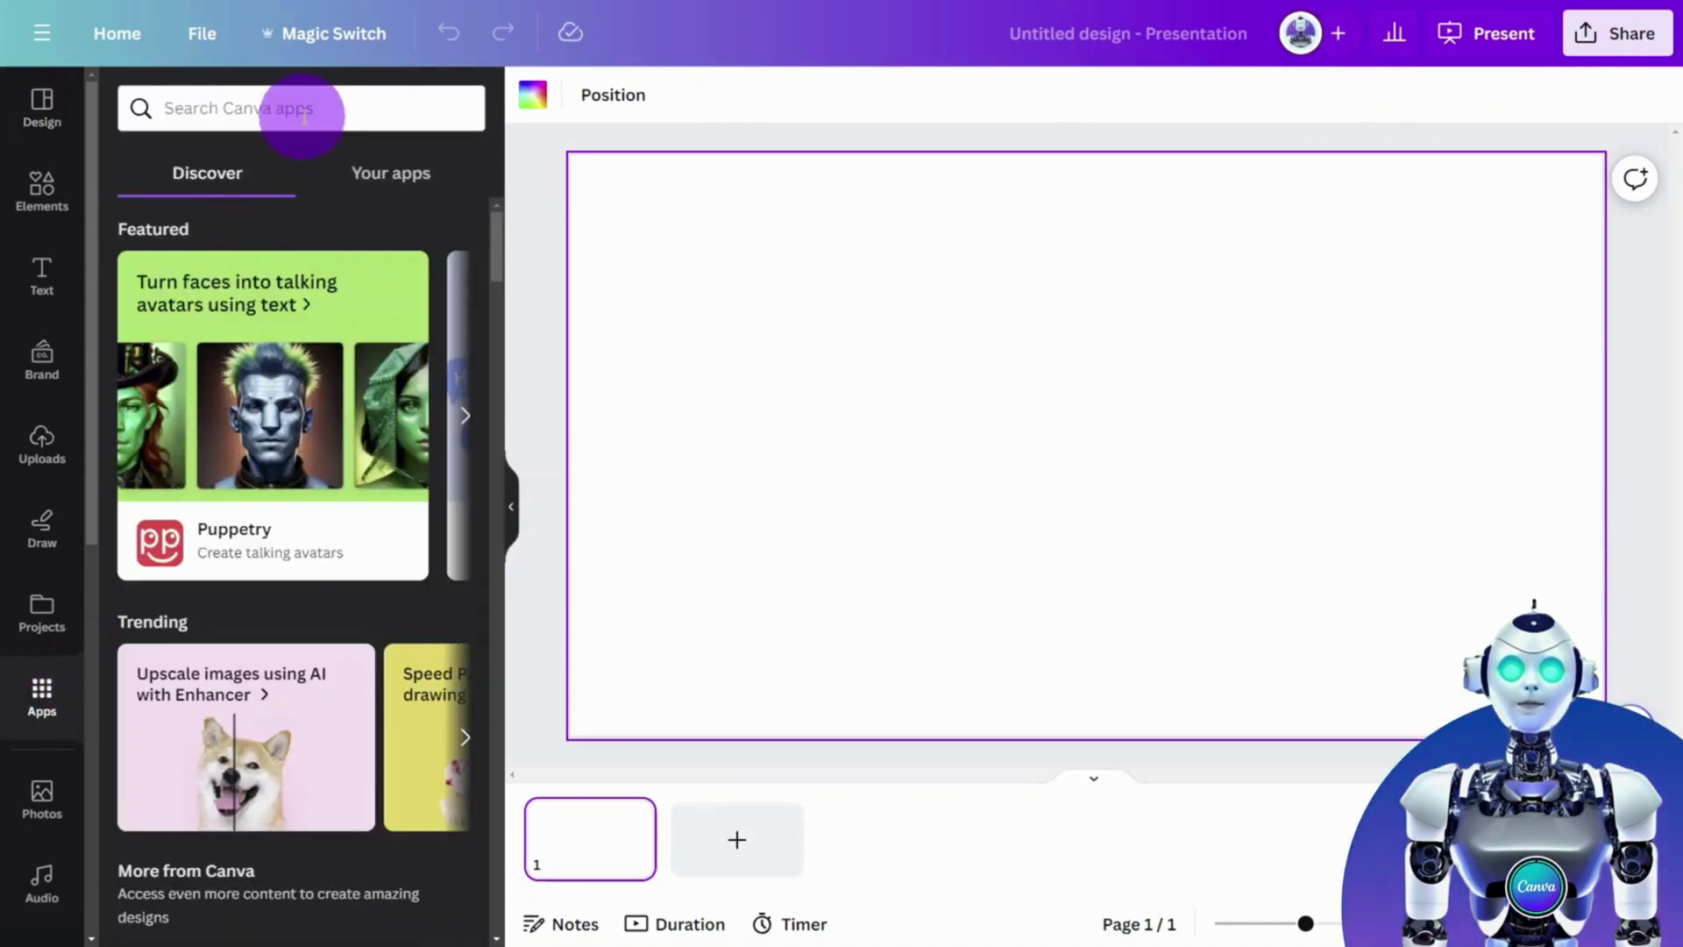
left_click(304, 116)
type("mockups")
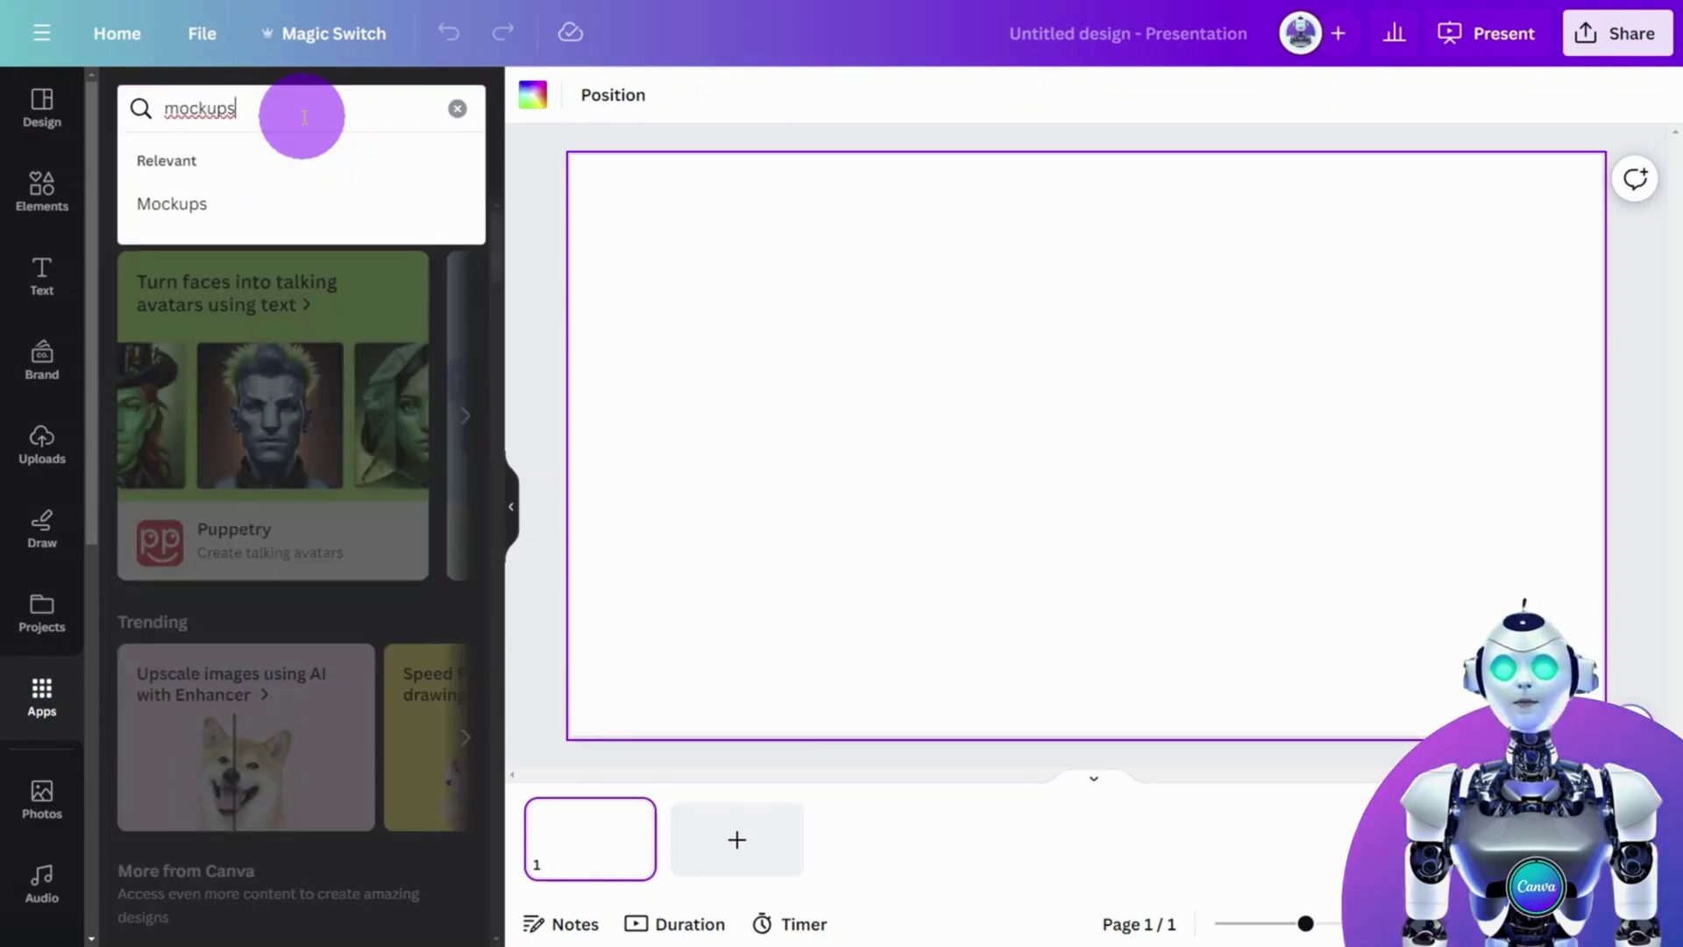
key("Return")
left_click(153, 222)
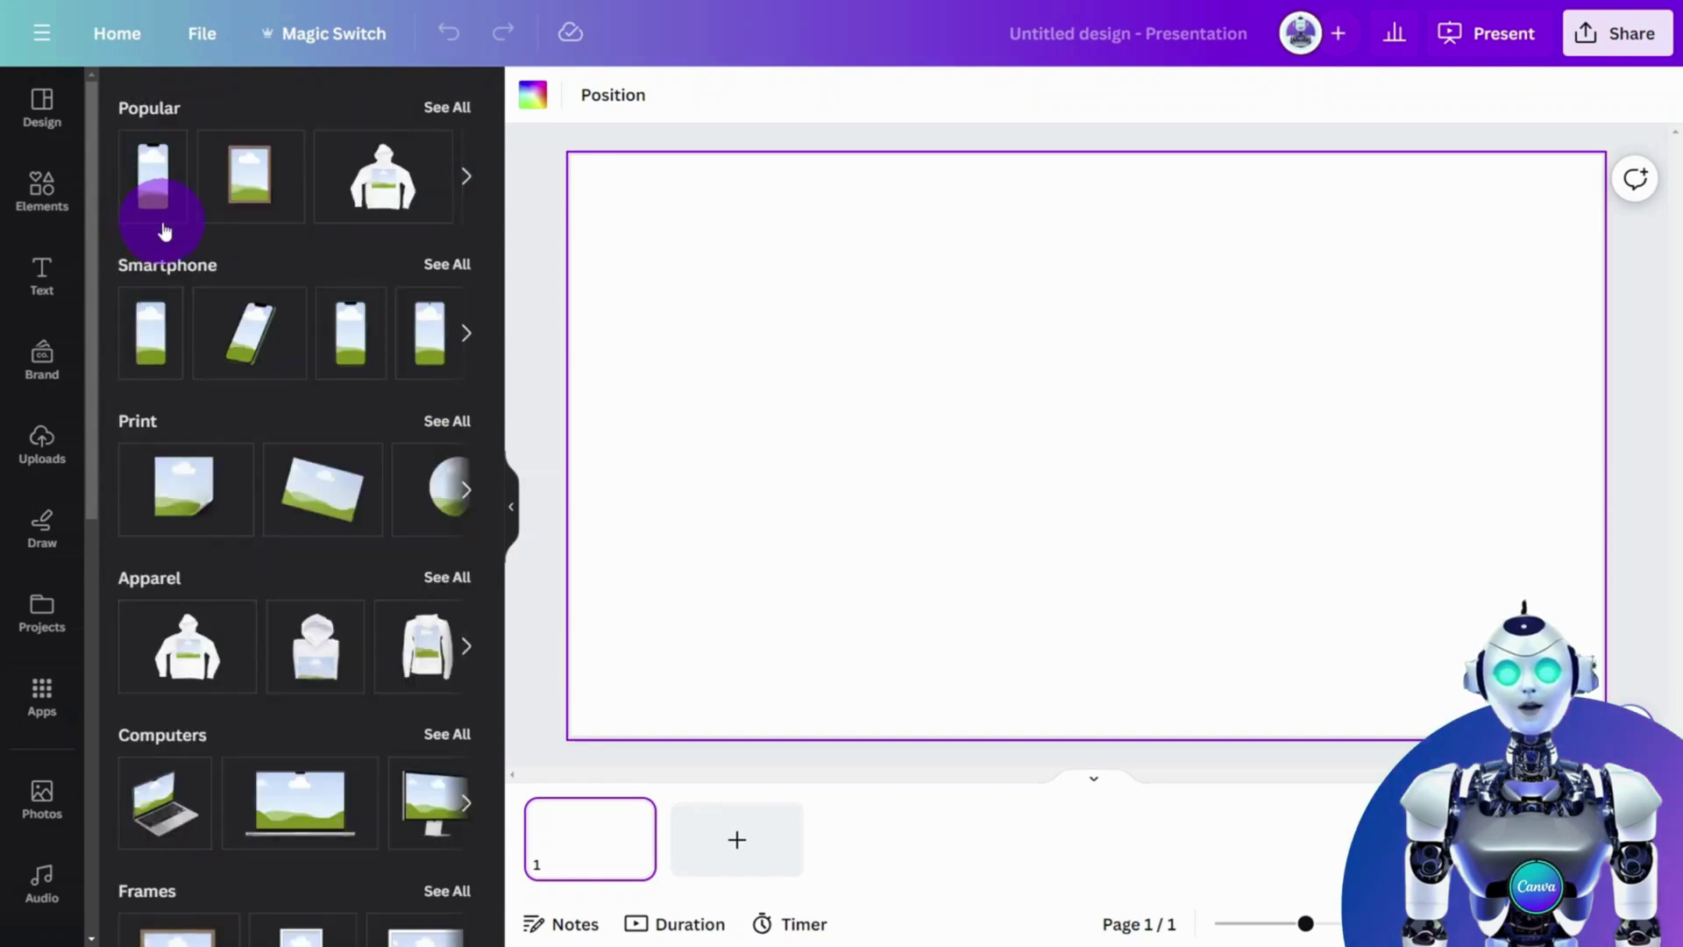
scroll(165, 230, "down", 4)
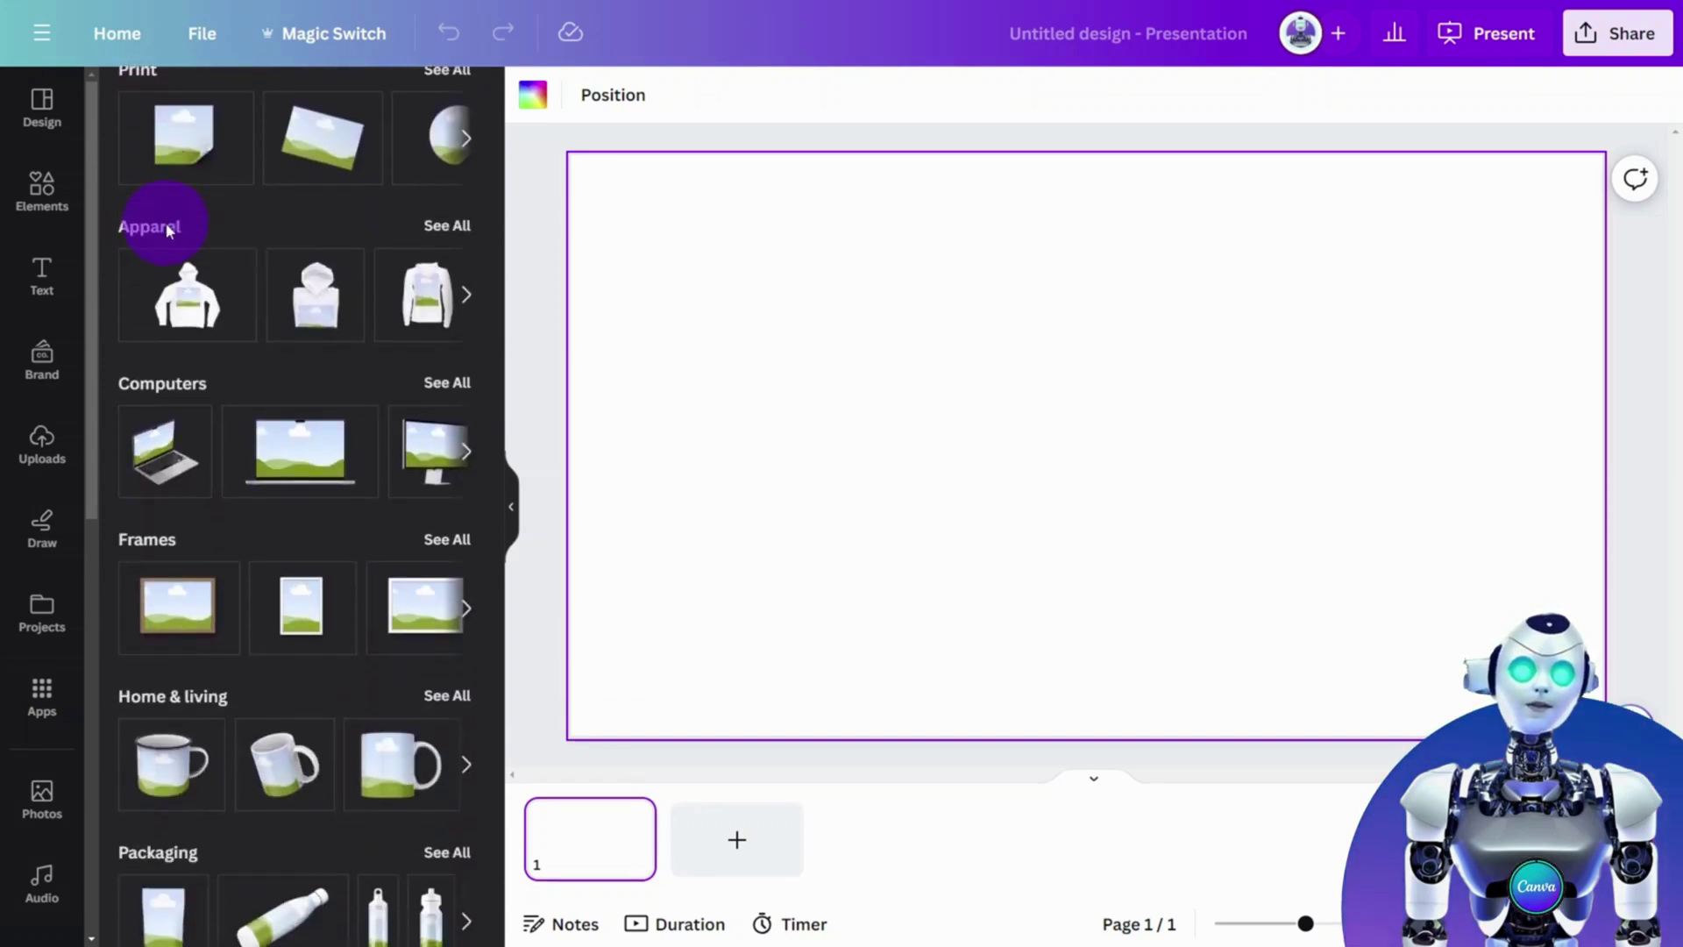
scroll(168, 230, "down", 4)
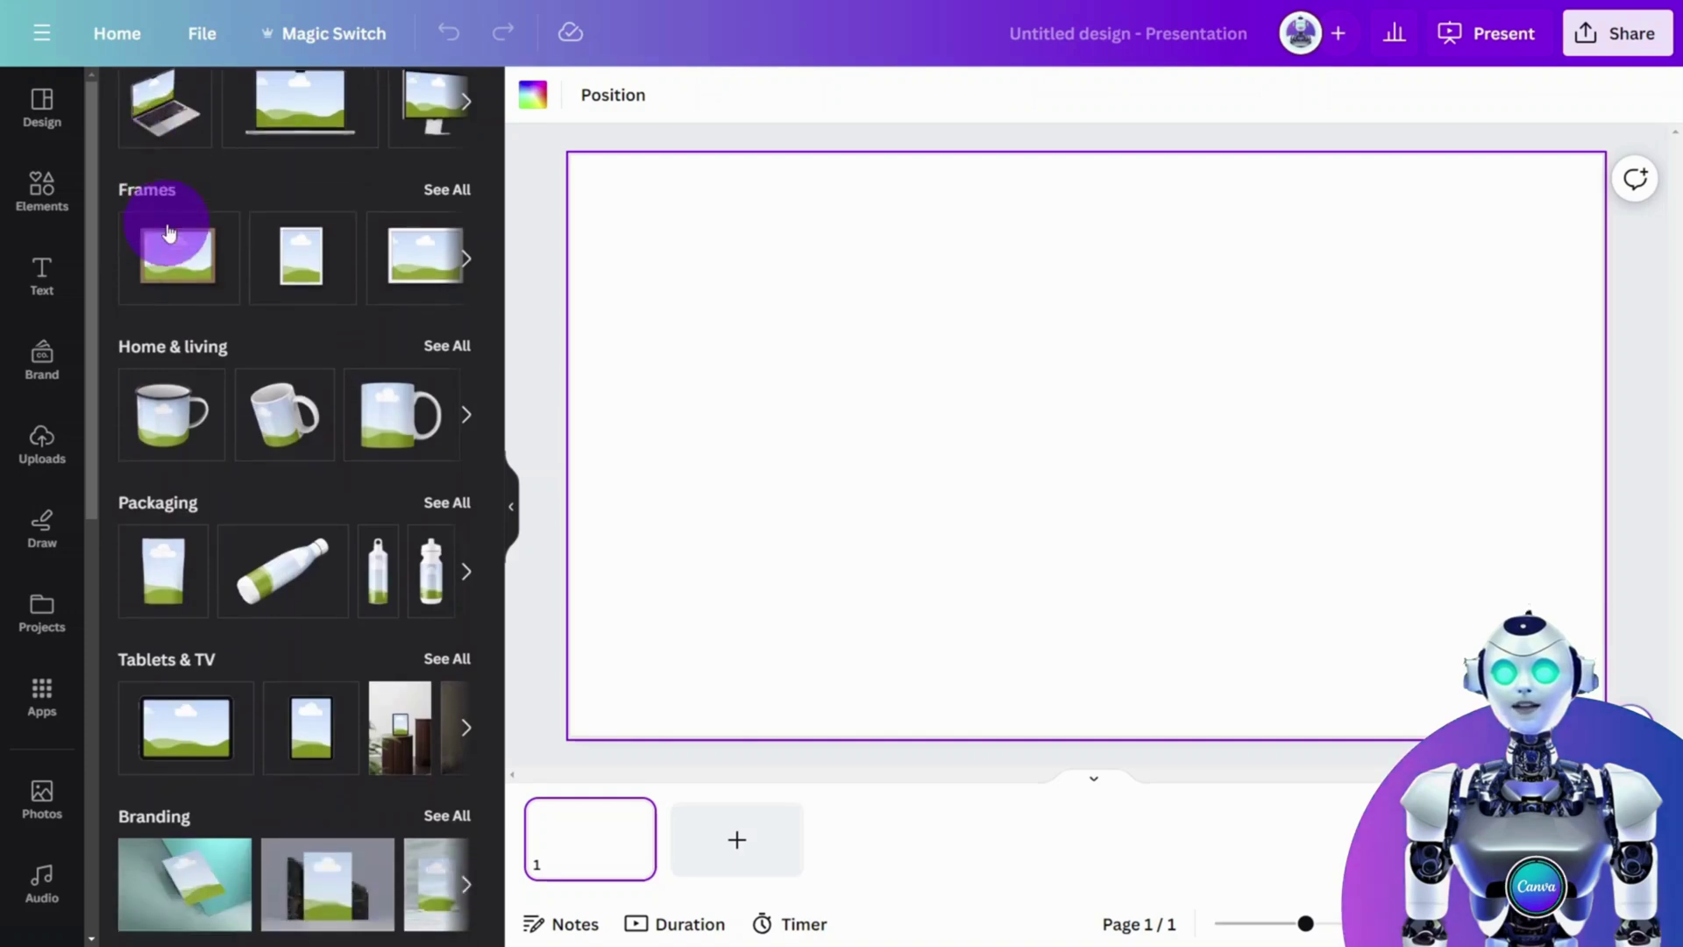
scroll(169, 232, "down", 2)
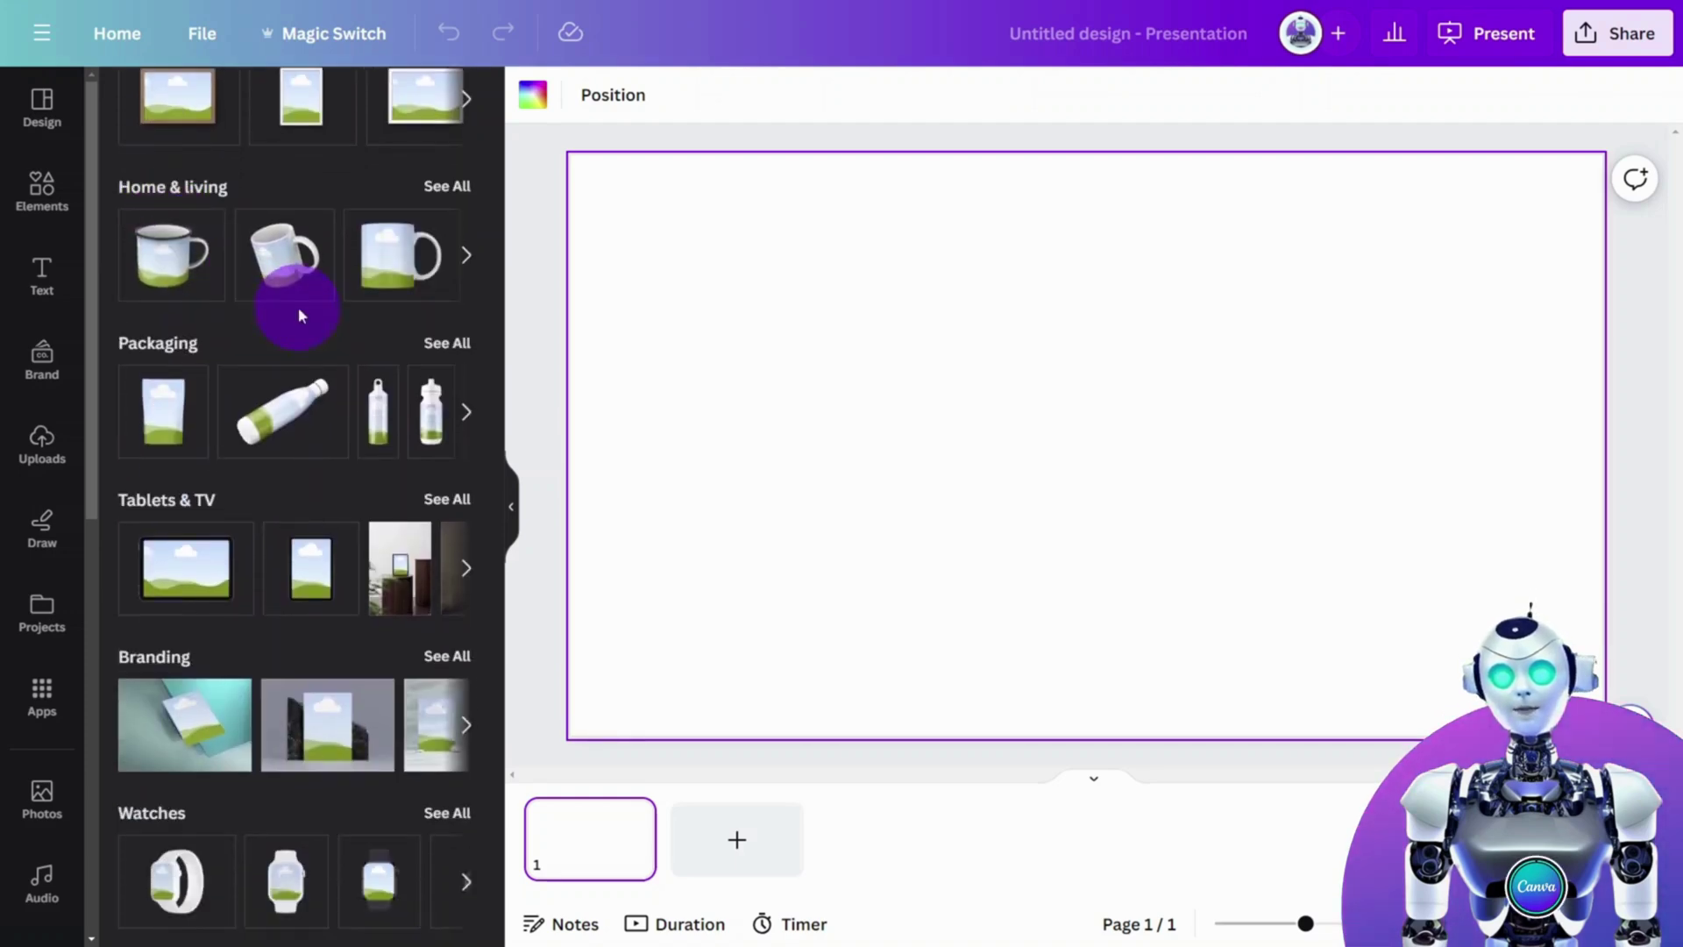
left_click(433, 345)
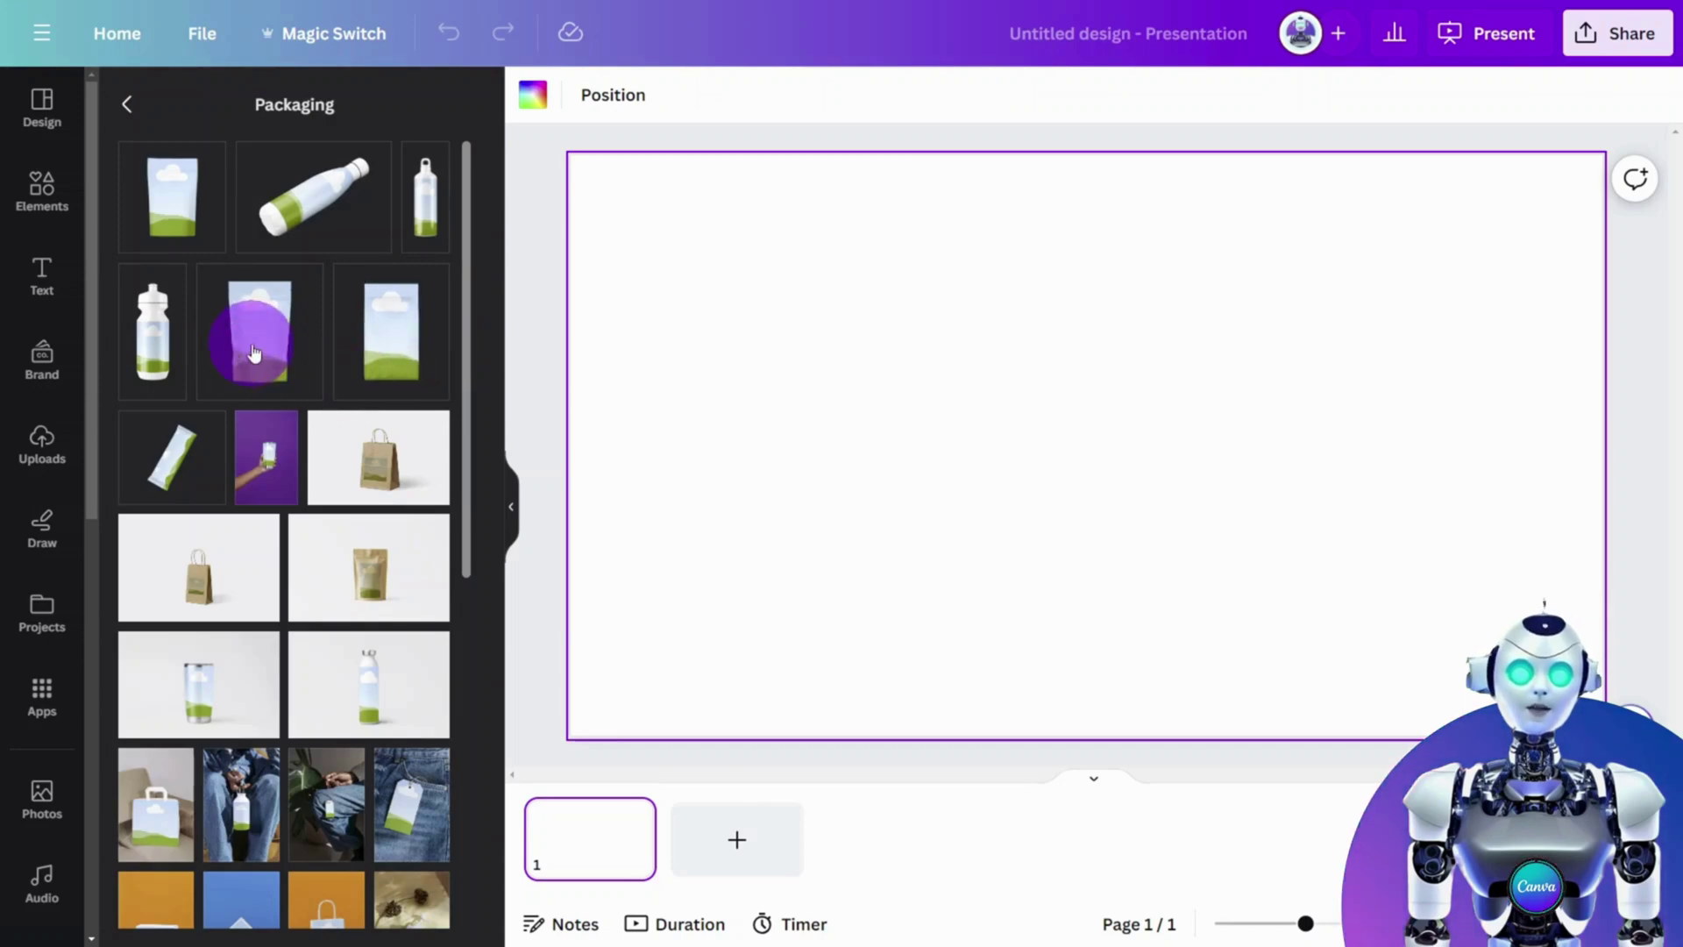
Add a pouch mockup and drop the uploaded Lilly's Nuts image onto it
left_click(253, 349)
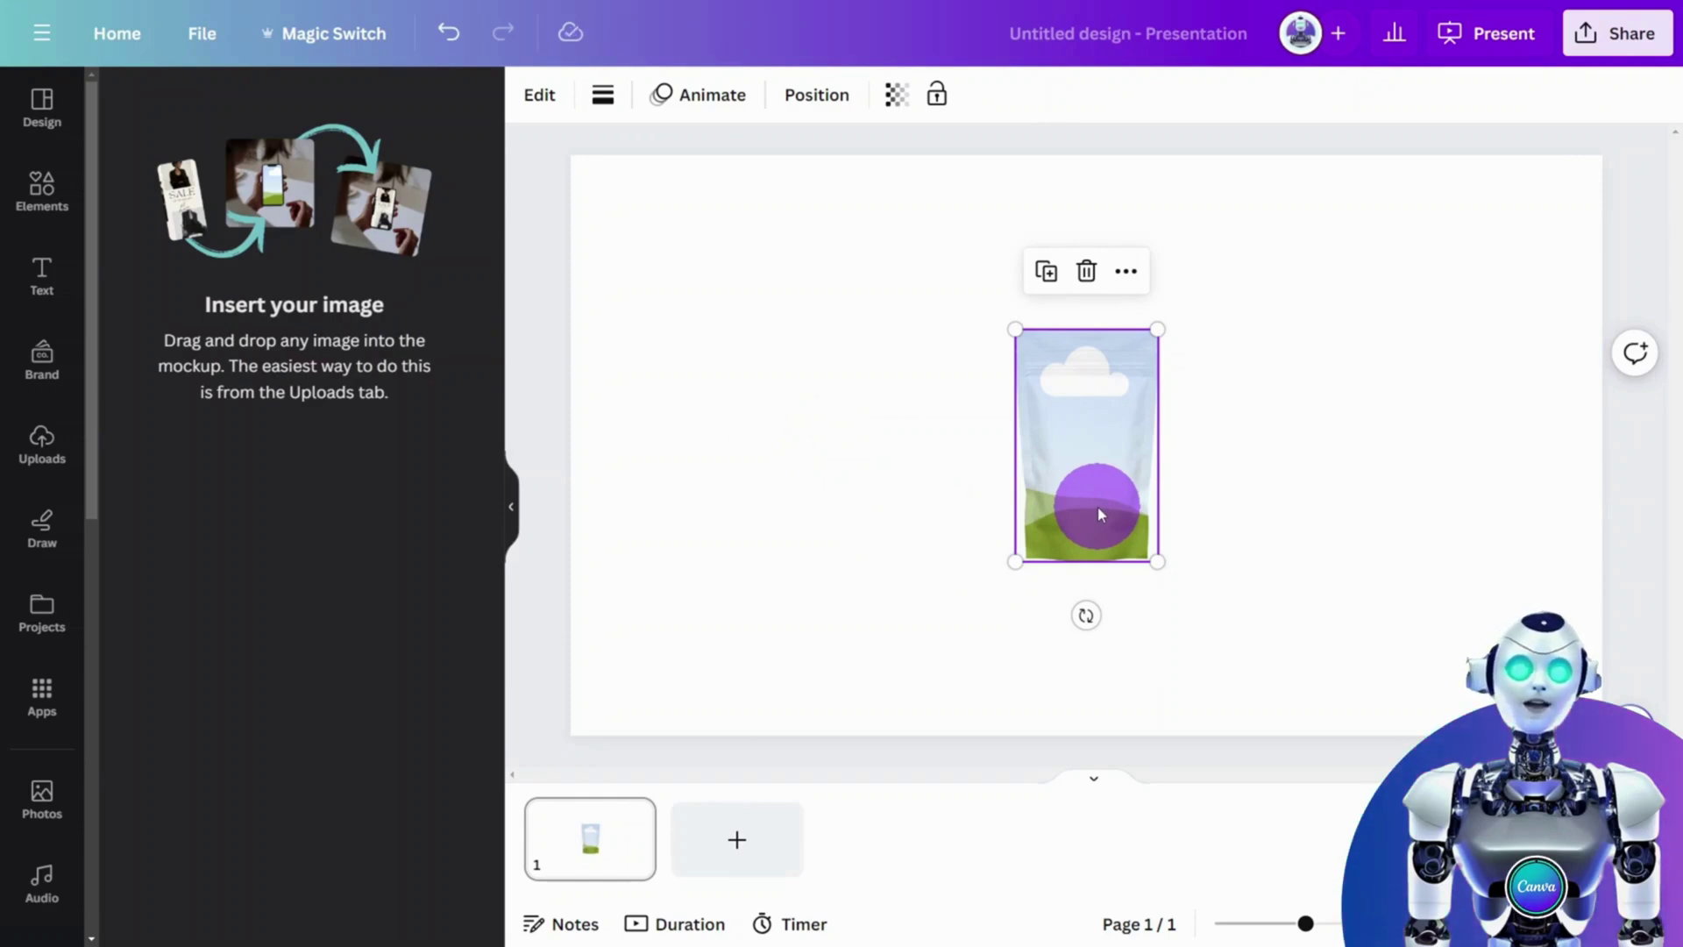
left_click(59, 458)
left_click_drag(236, 373, 1032, 451)
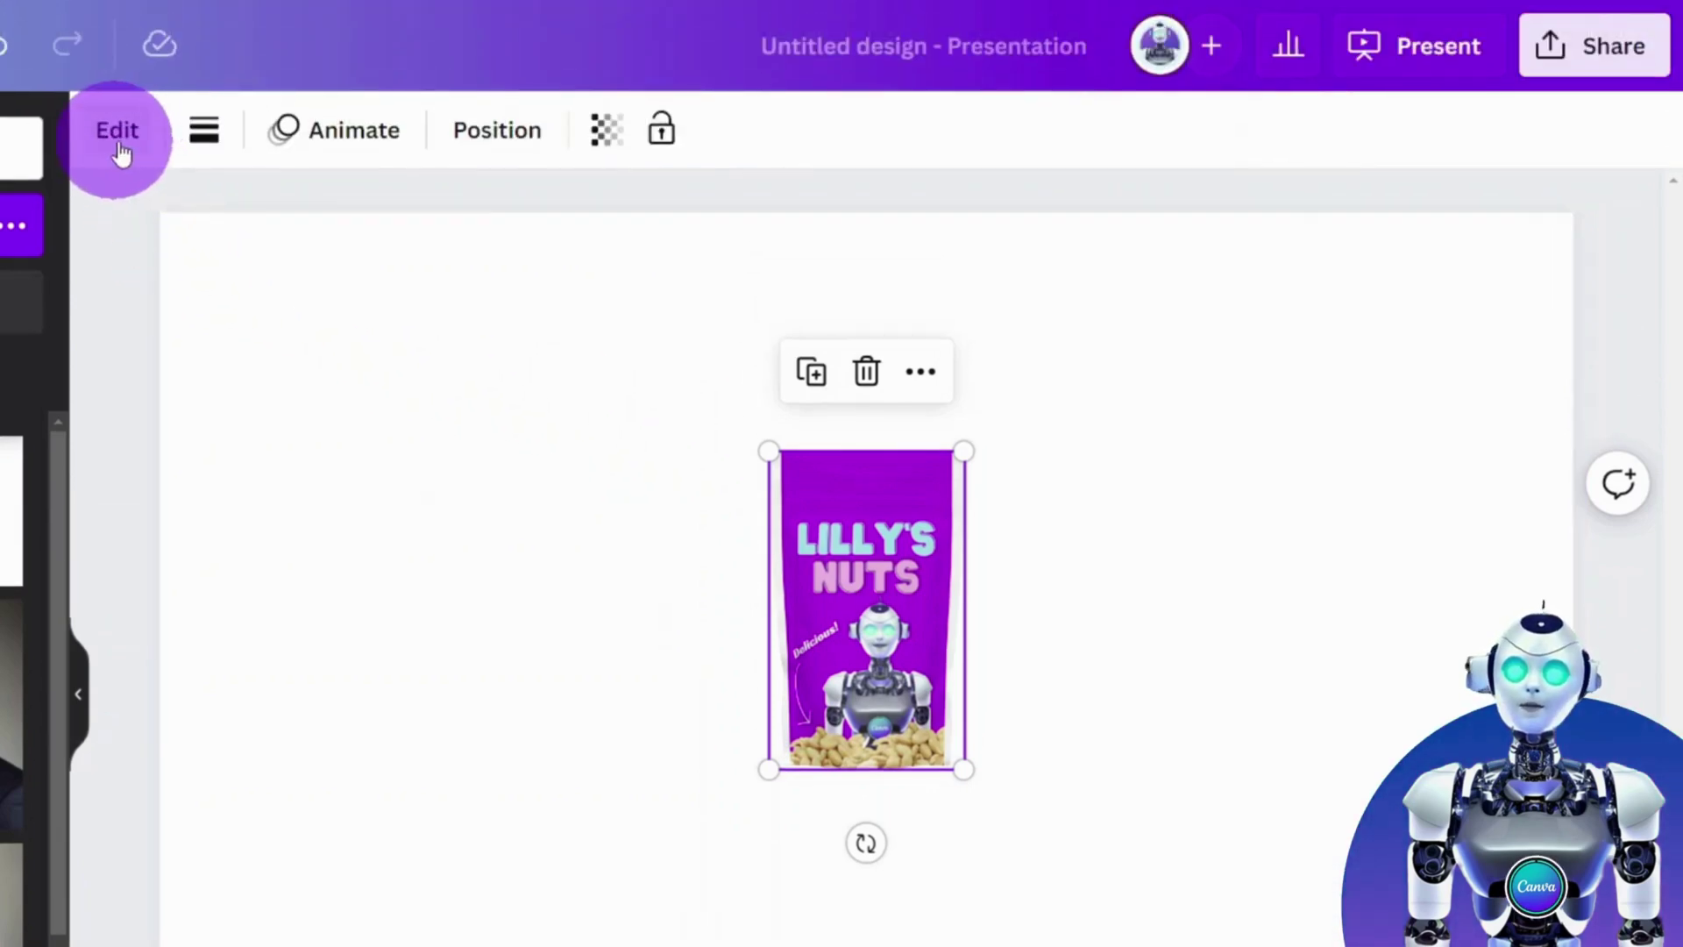
Enlarge and shift the mockup's image crop, apply it, and resize the pouch to full page height
left_click(121, 144)
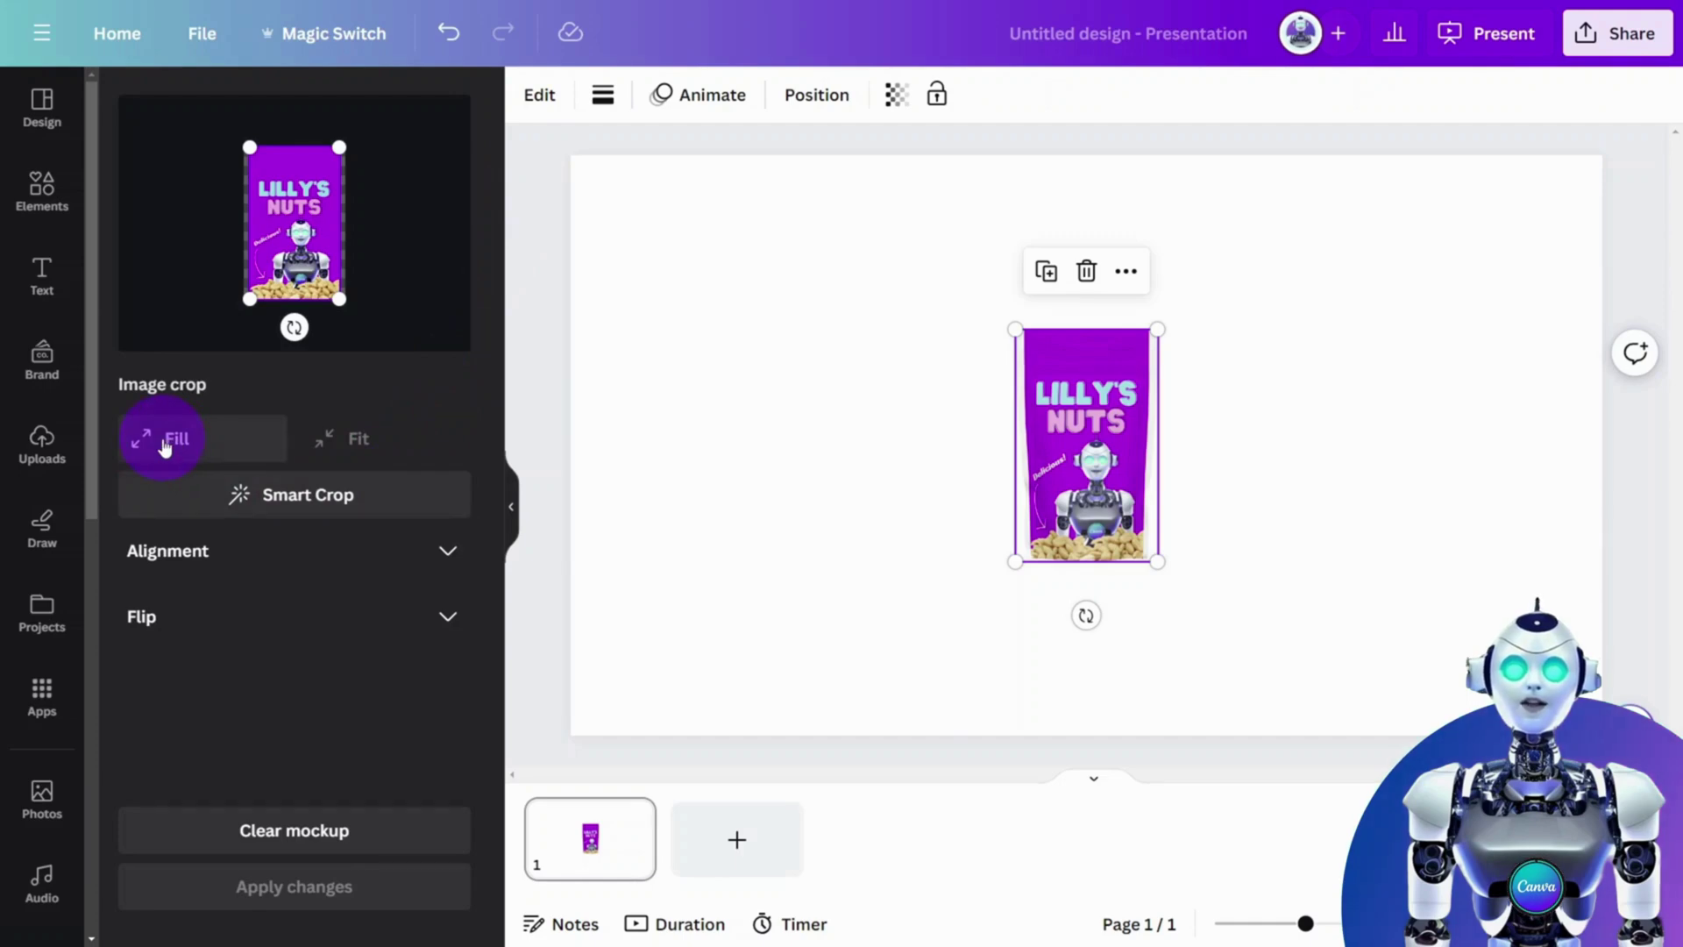
left_click_drag(336, 304, 345, 313)
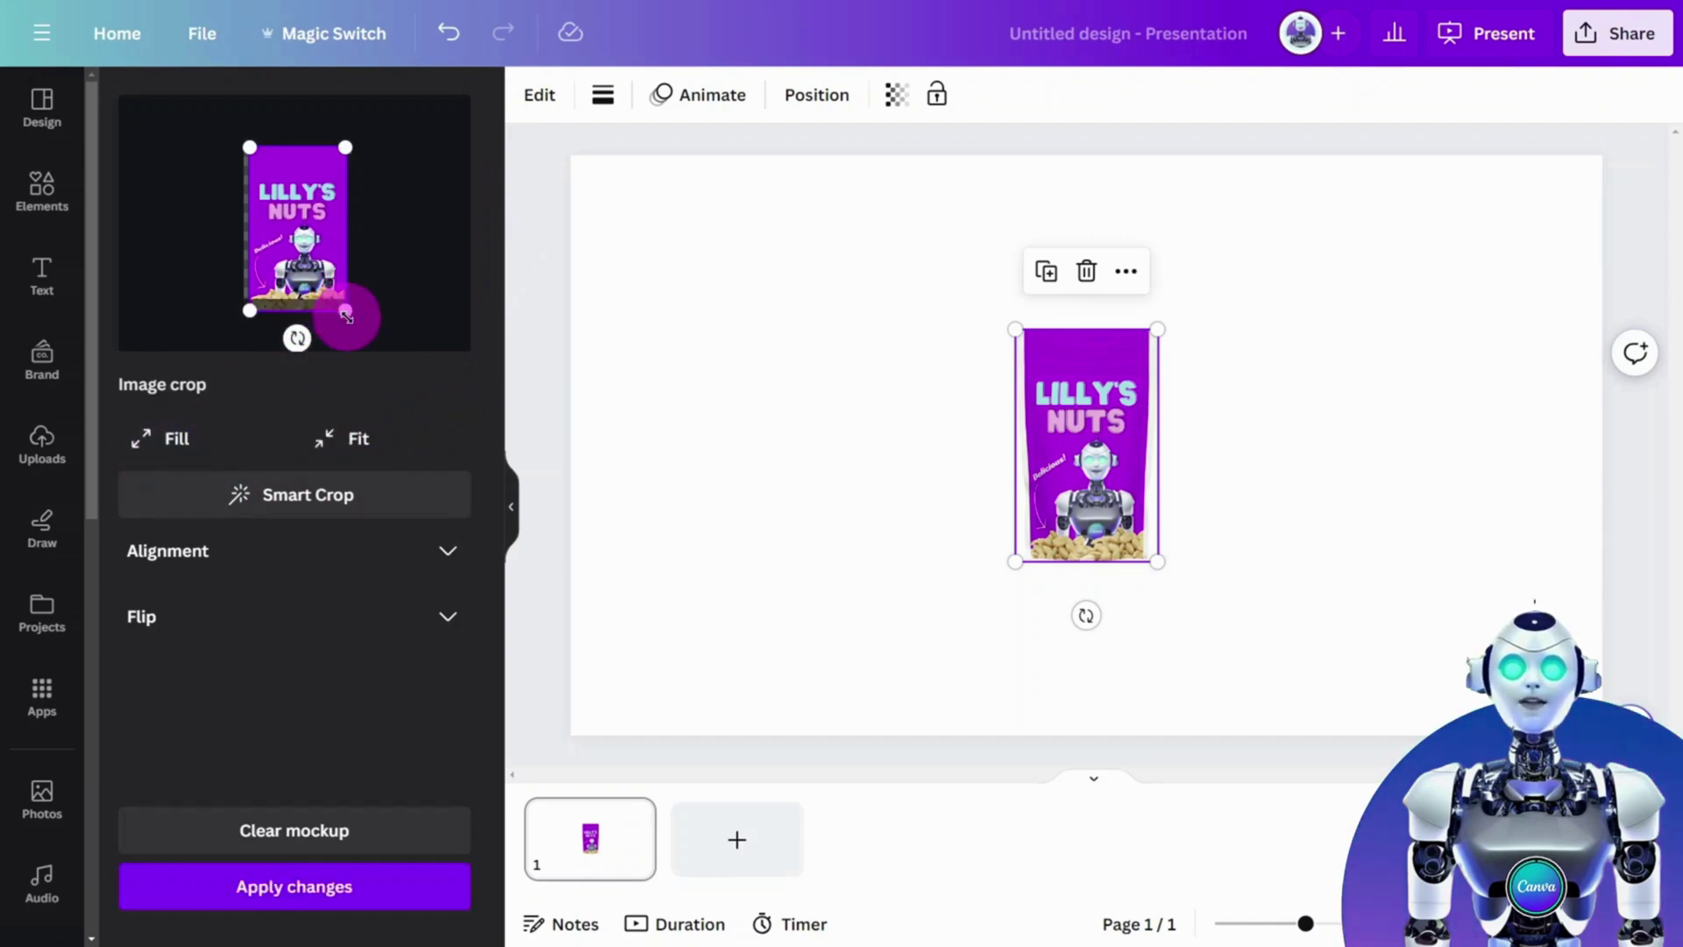
left_click(262, 191)
left_click_drag(250, 150, 243, 137)
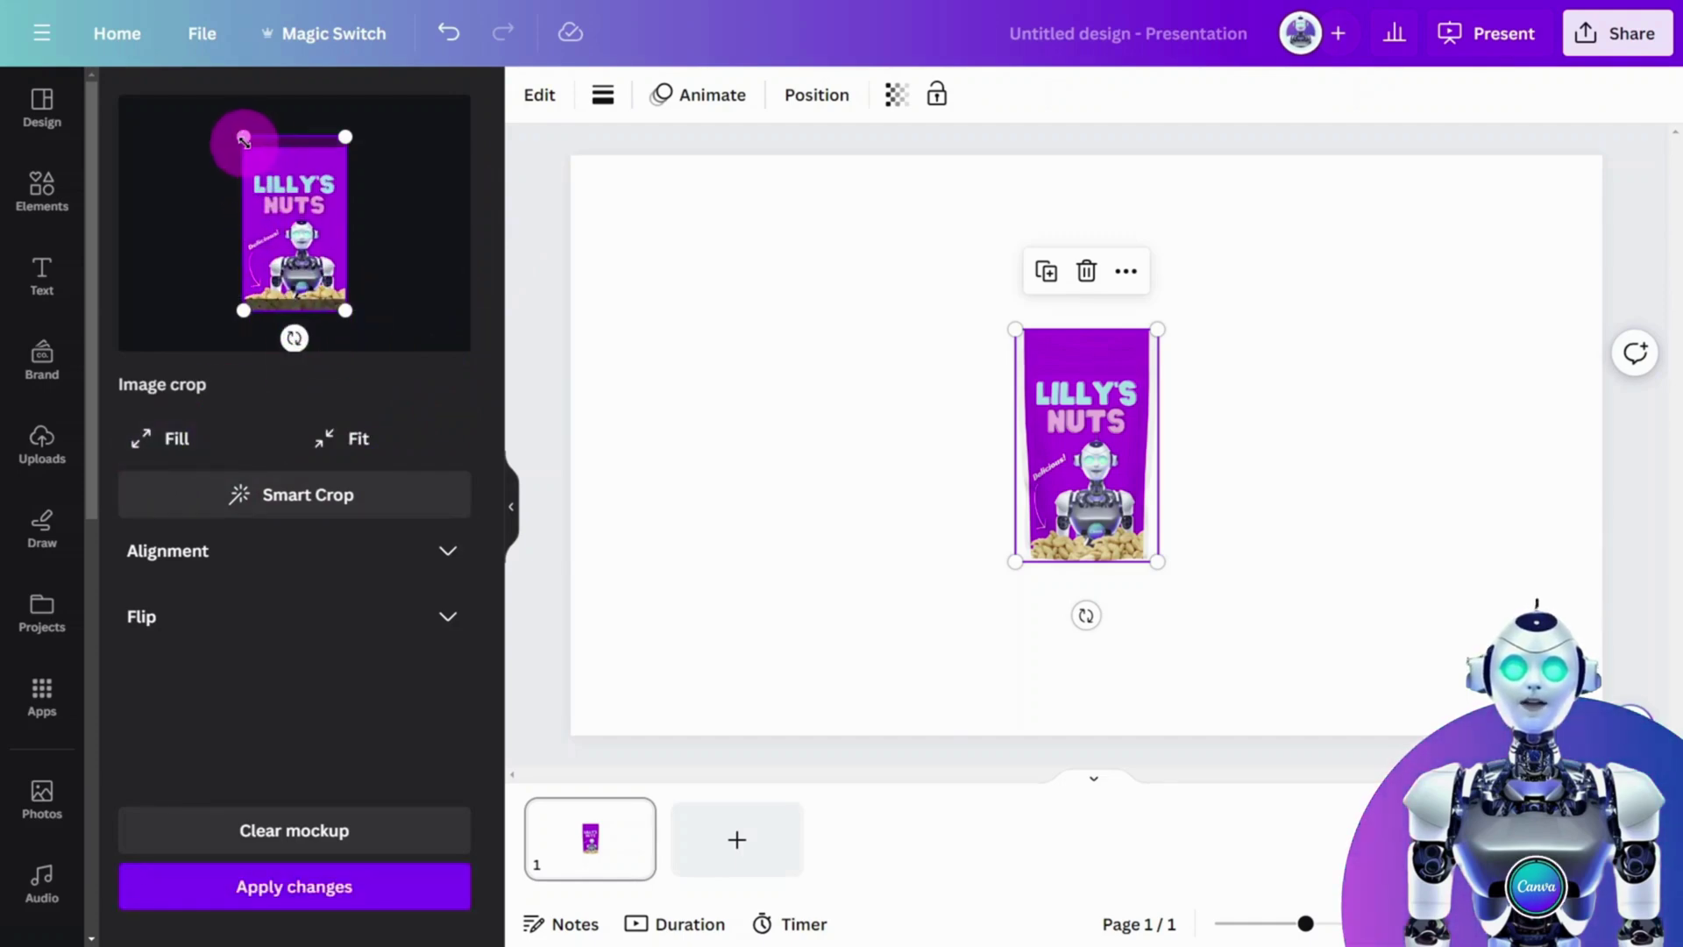
left_click(290, 887)
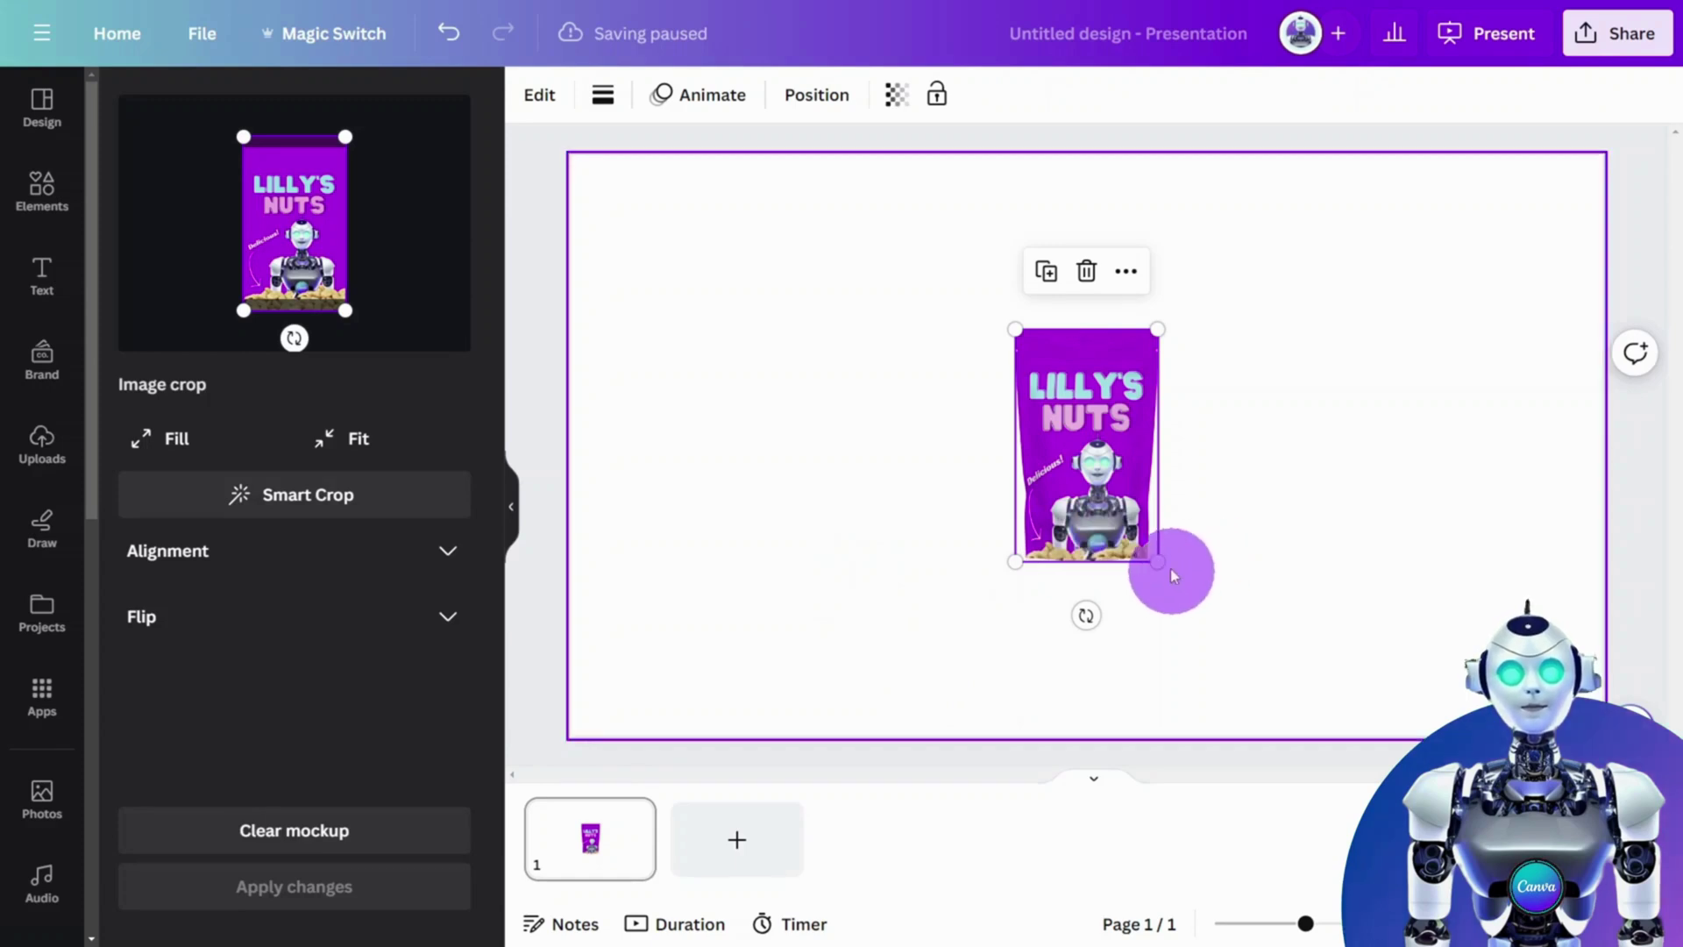
left_click_drag(1158, 561, 1275, 714)
left_click(1396, 615)
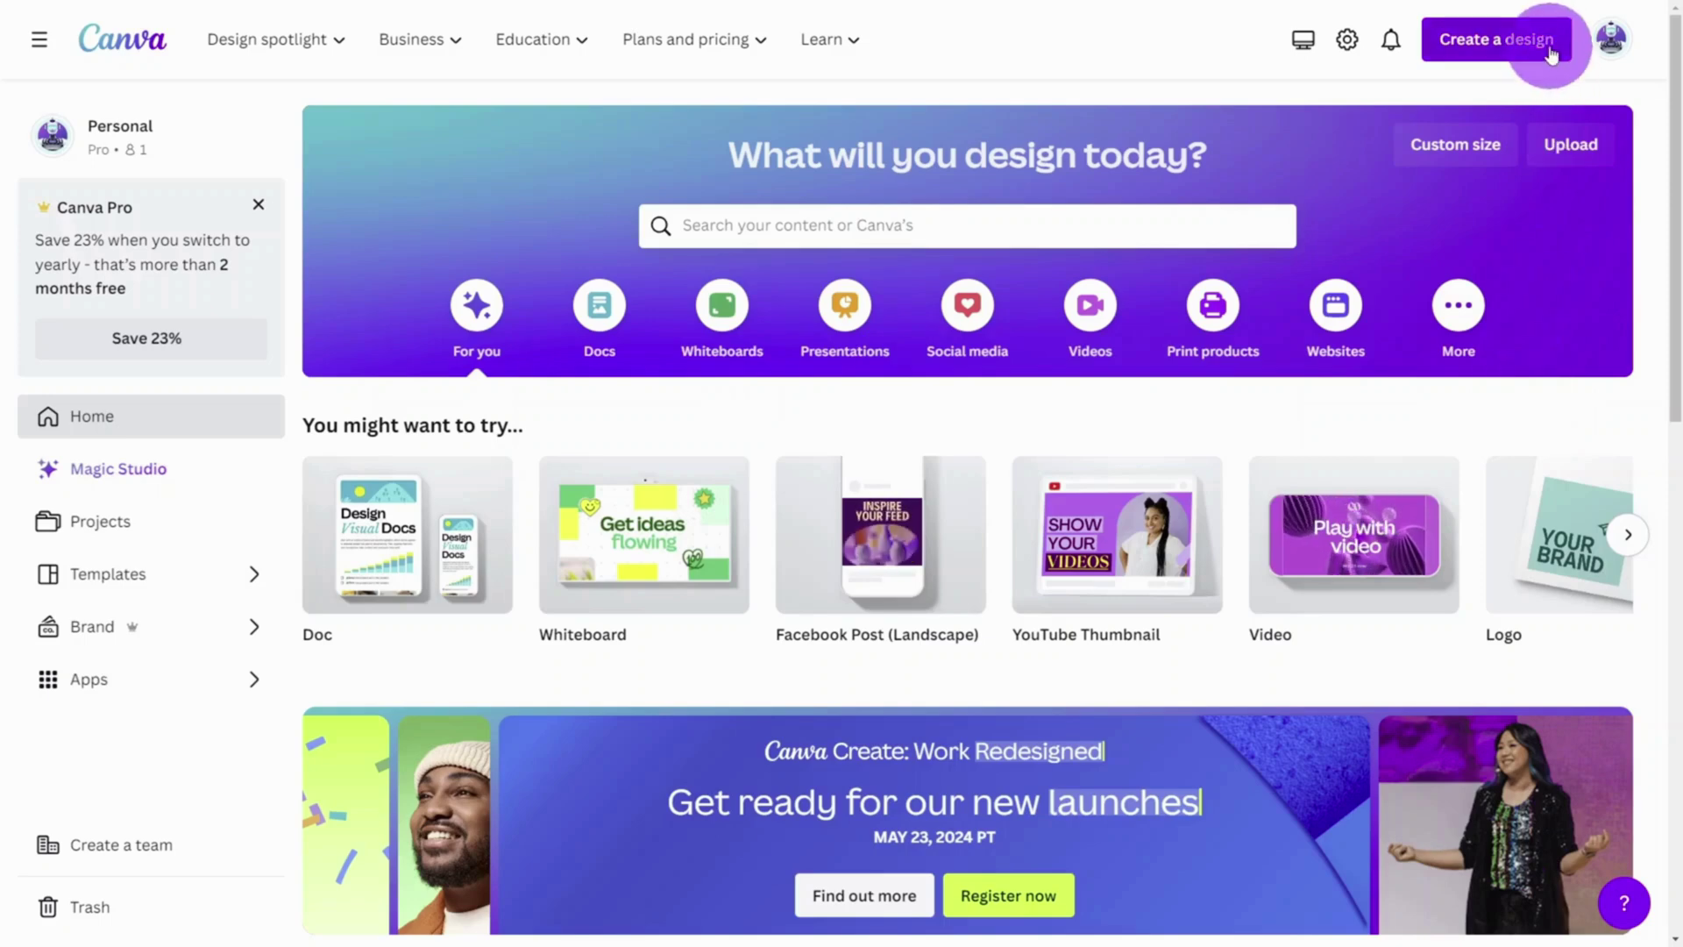
Create a YouTube Thumbnail and fill it with a dark neon photo from a 'grid' search
left_click(1549, 53)
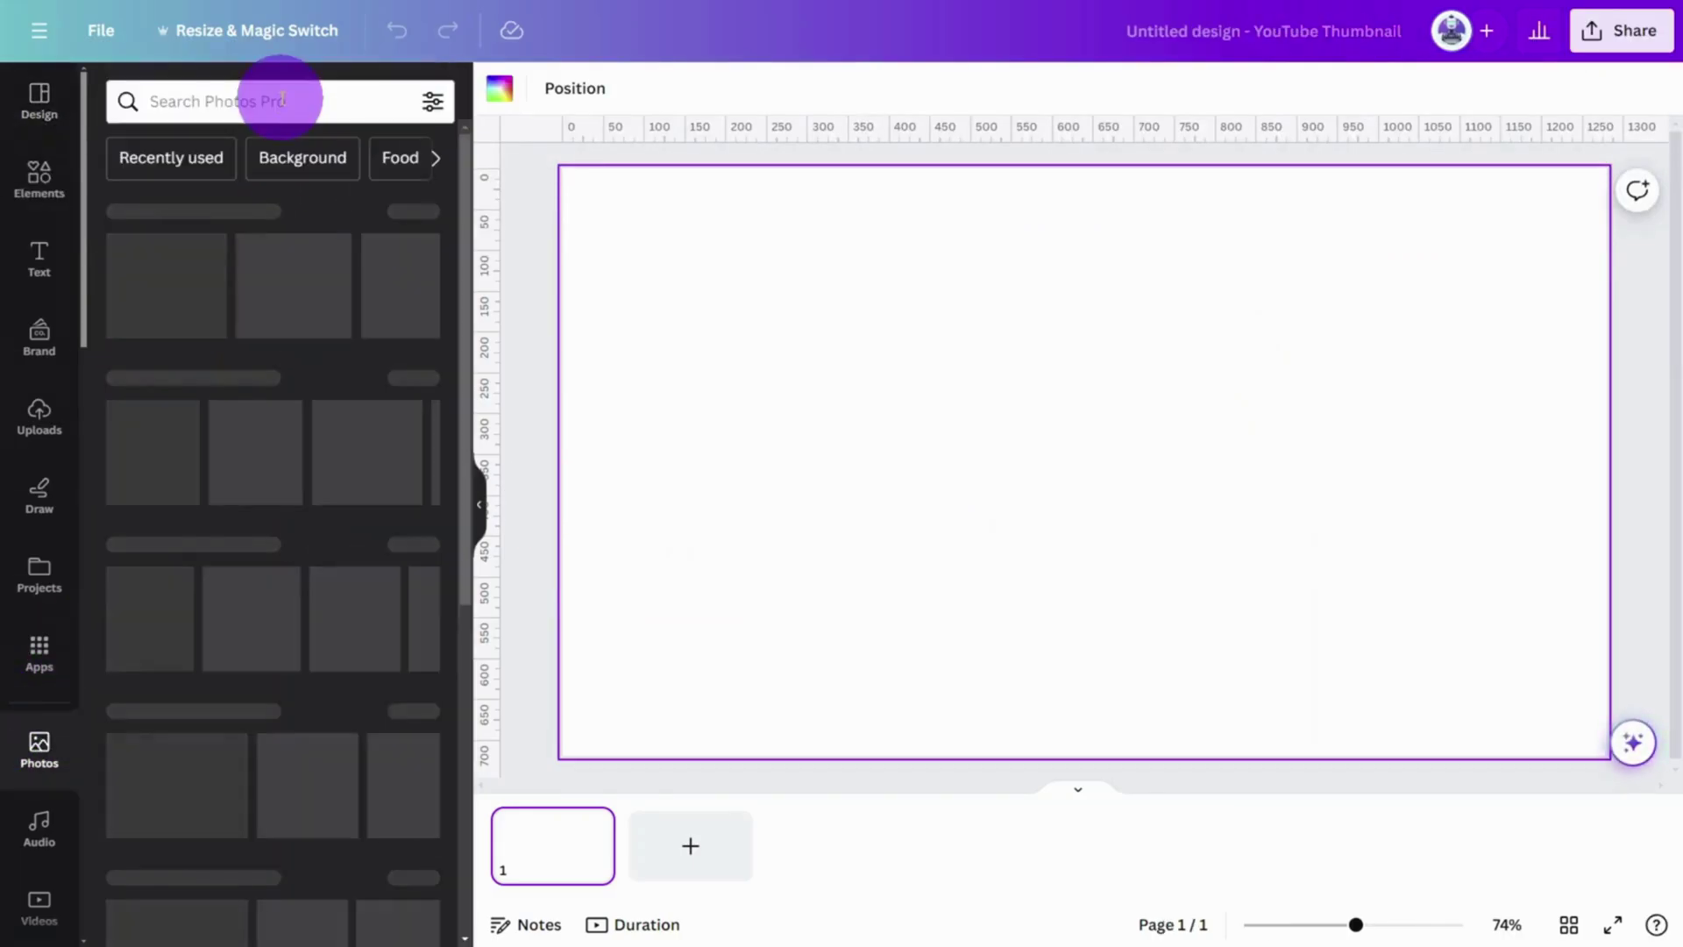
left_click(273, 103)
type("grid")
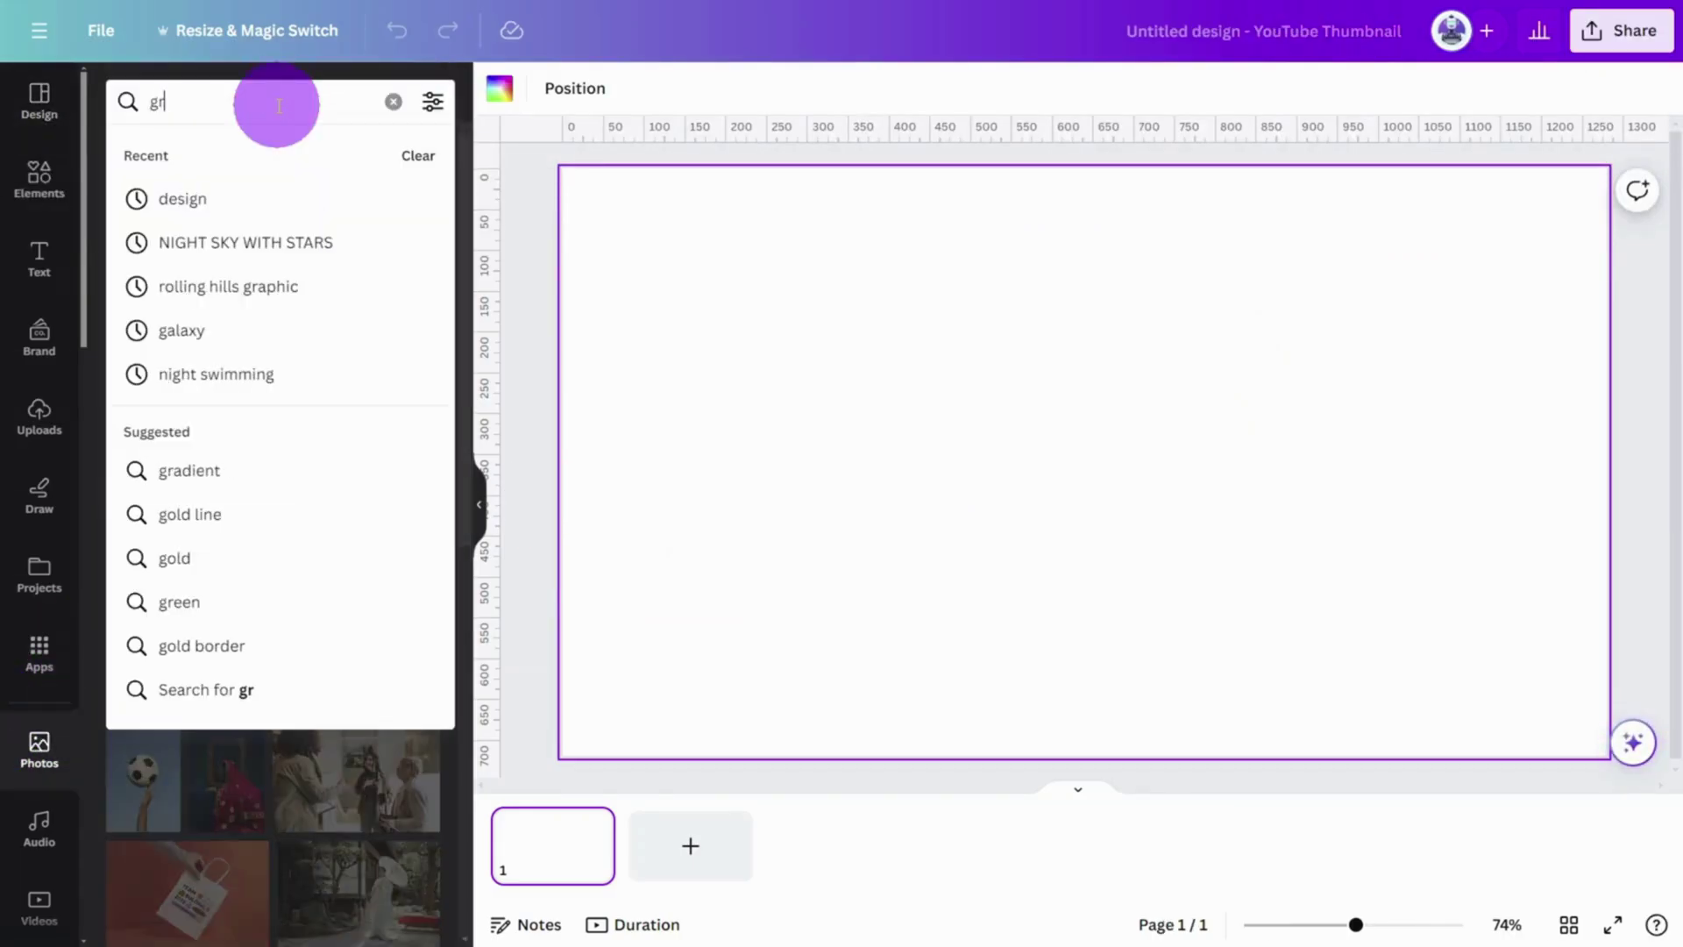
key("Return")
scroll(274, 271, "down", 6)
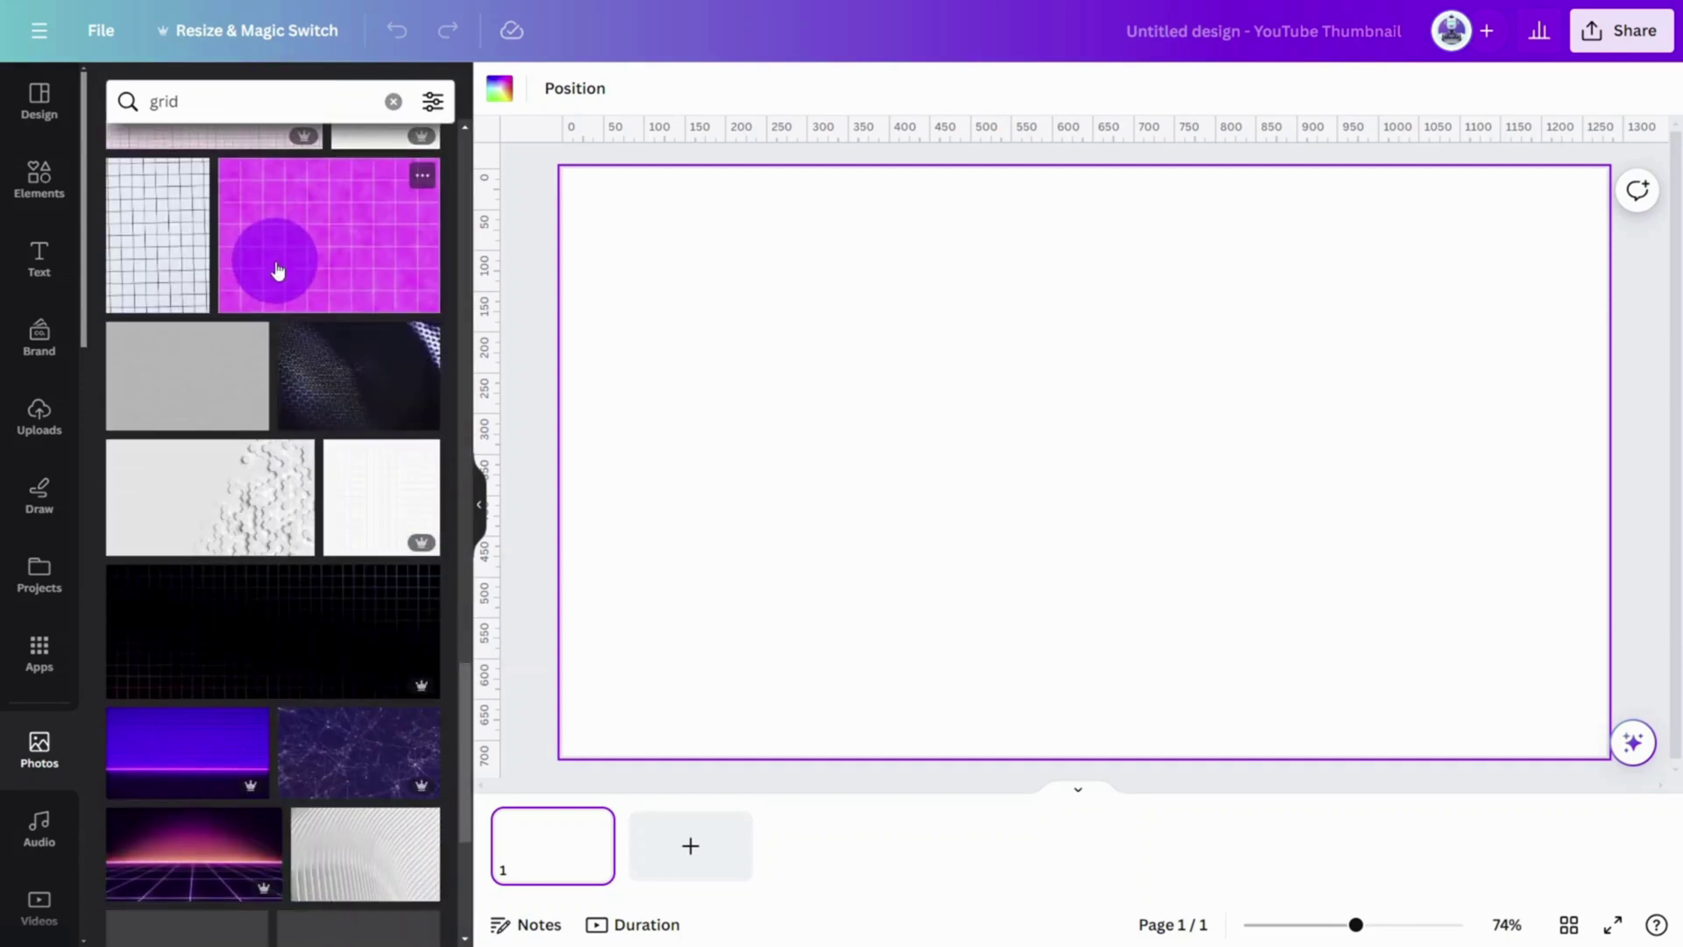
left_click_drag(274, 379, 564, 300)
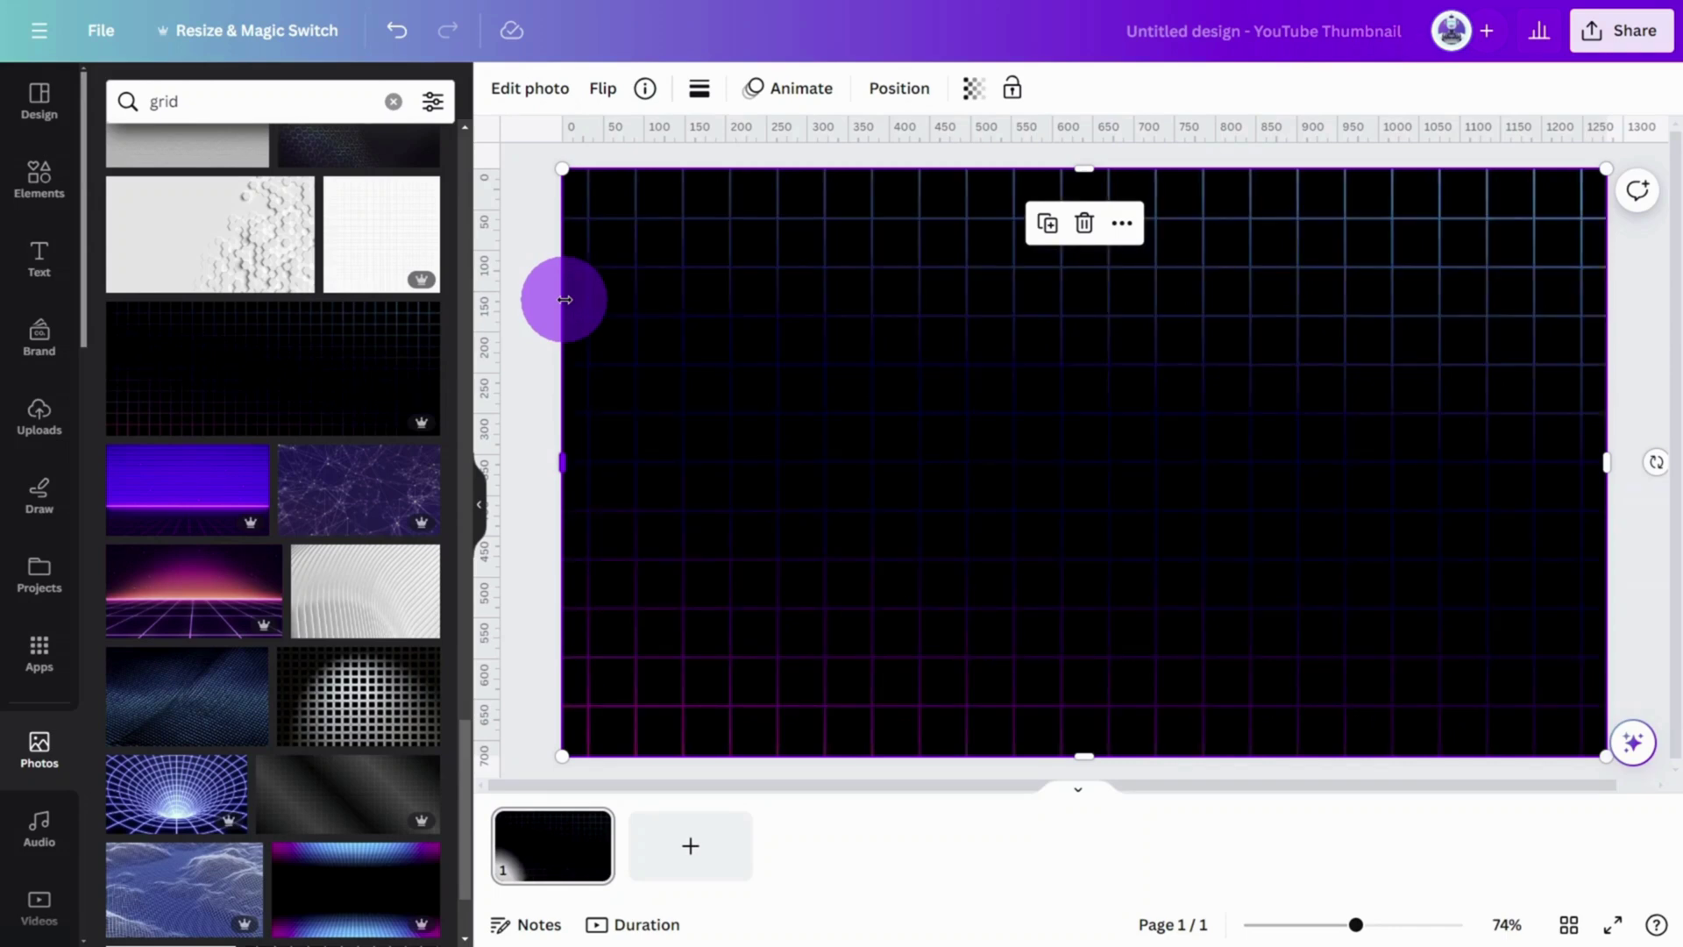
Add a heading reading YOU NEED THESE, narrowed to wrap onto two lines
left_click(54, 275)
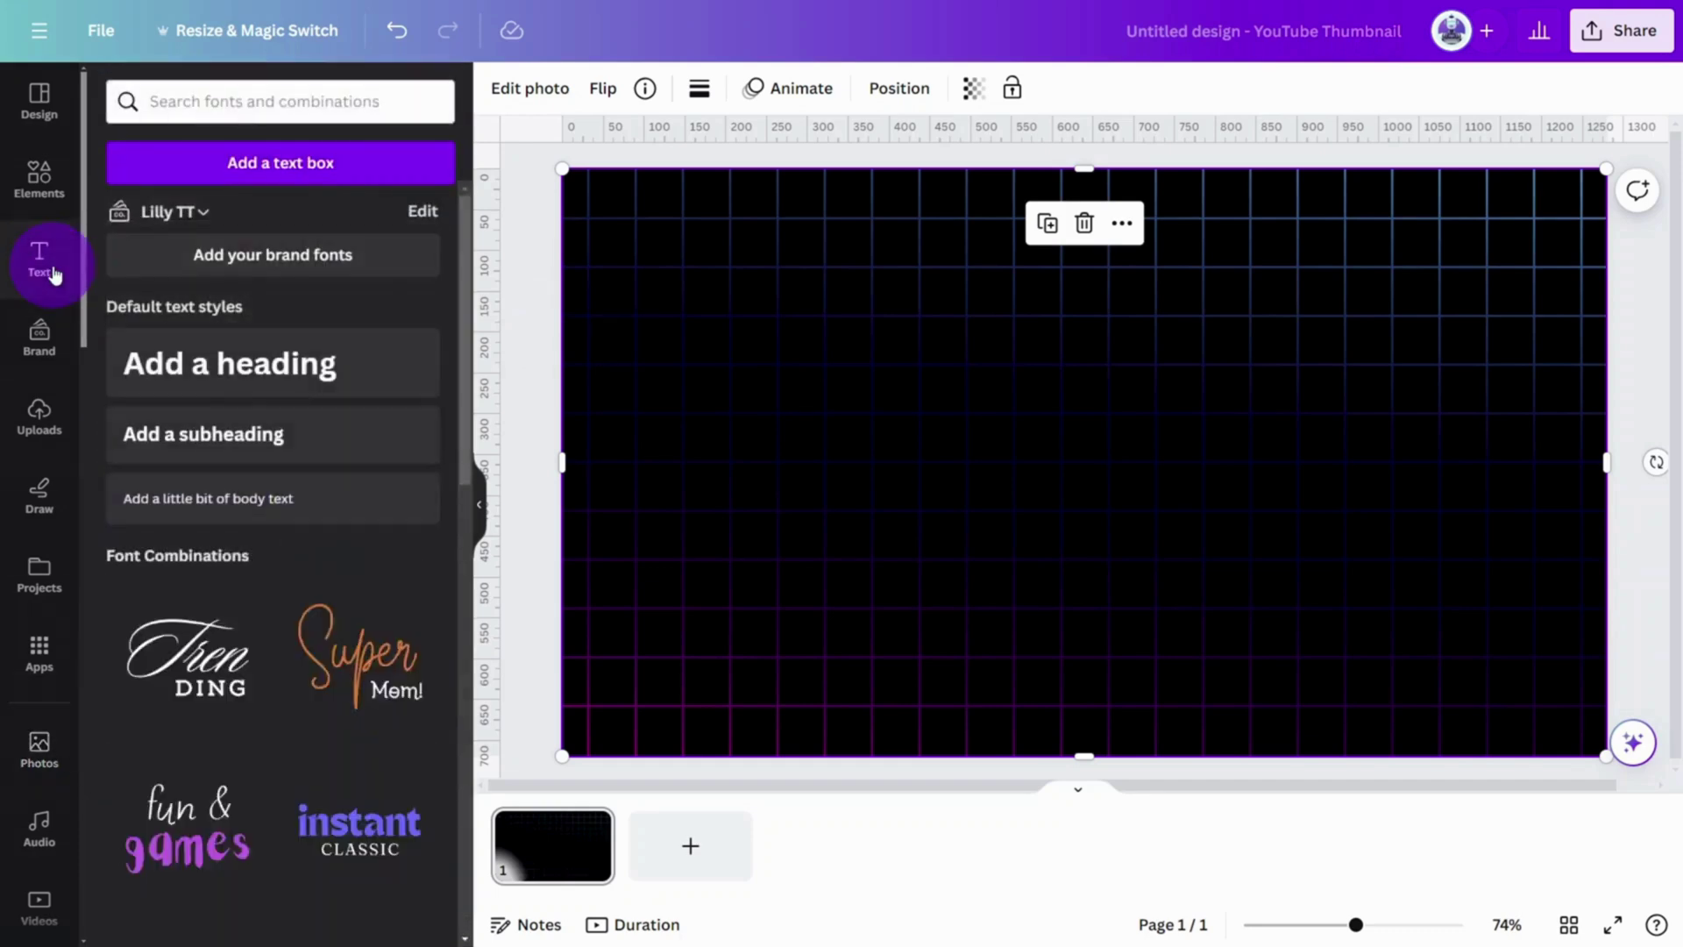
left_click(173, 361)
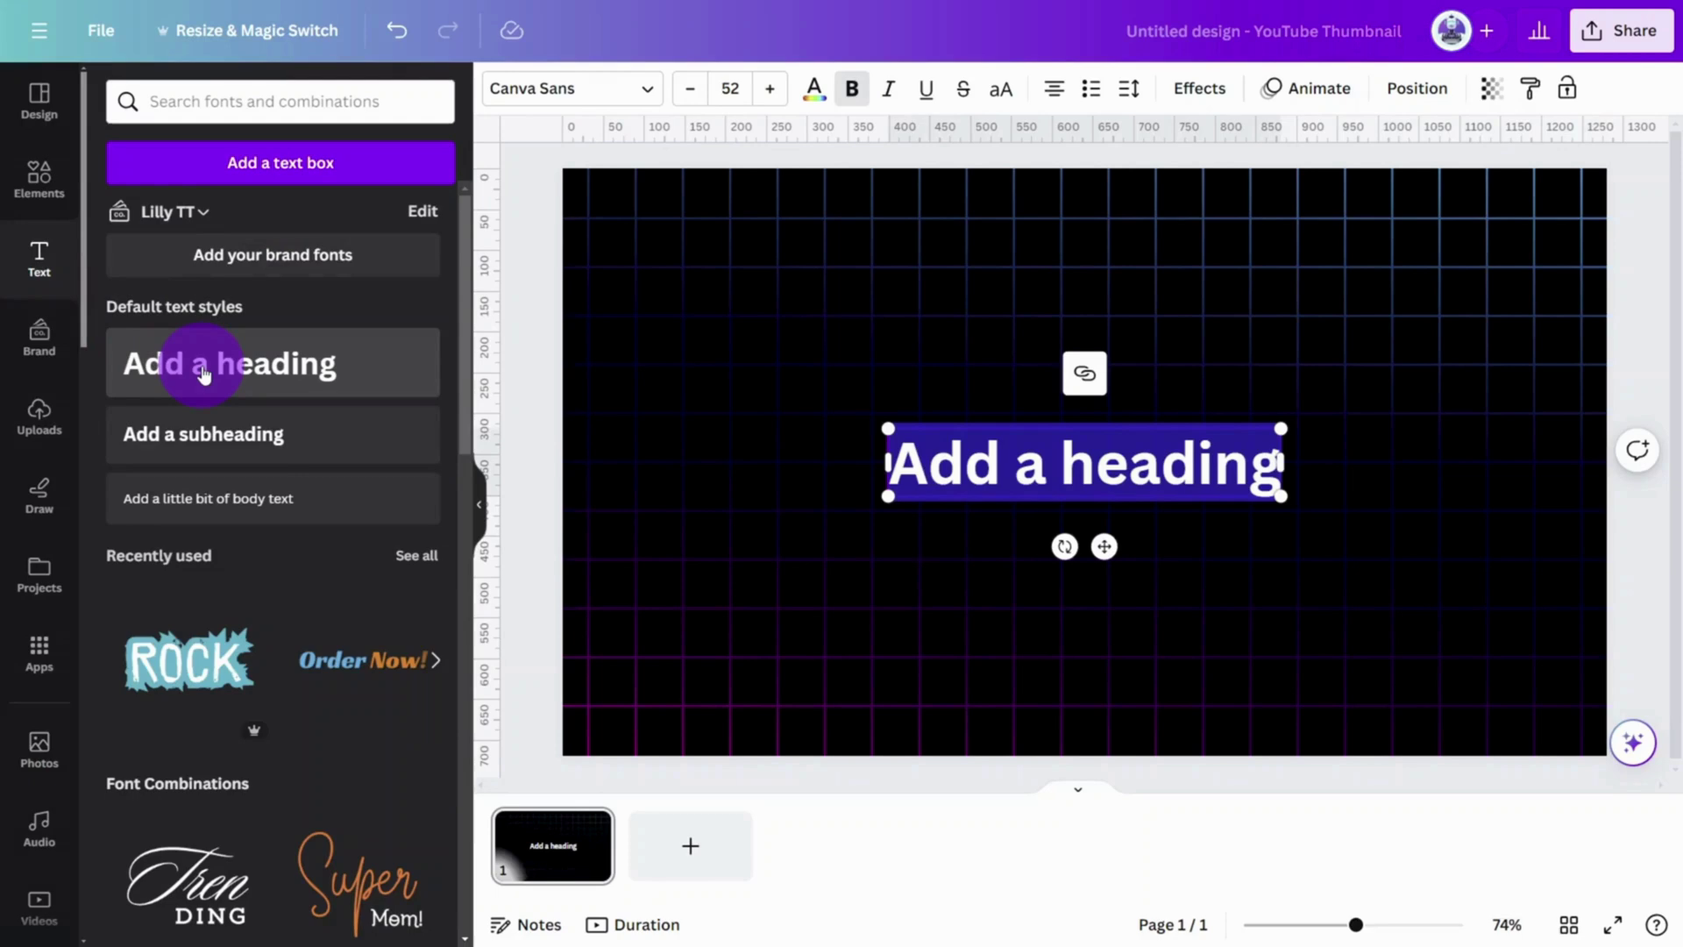
type("YOU NEED THESE")
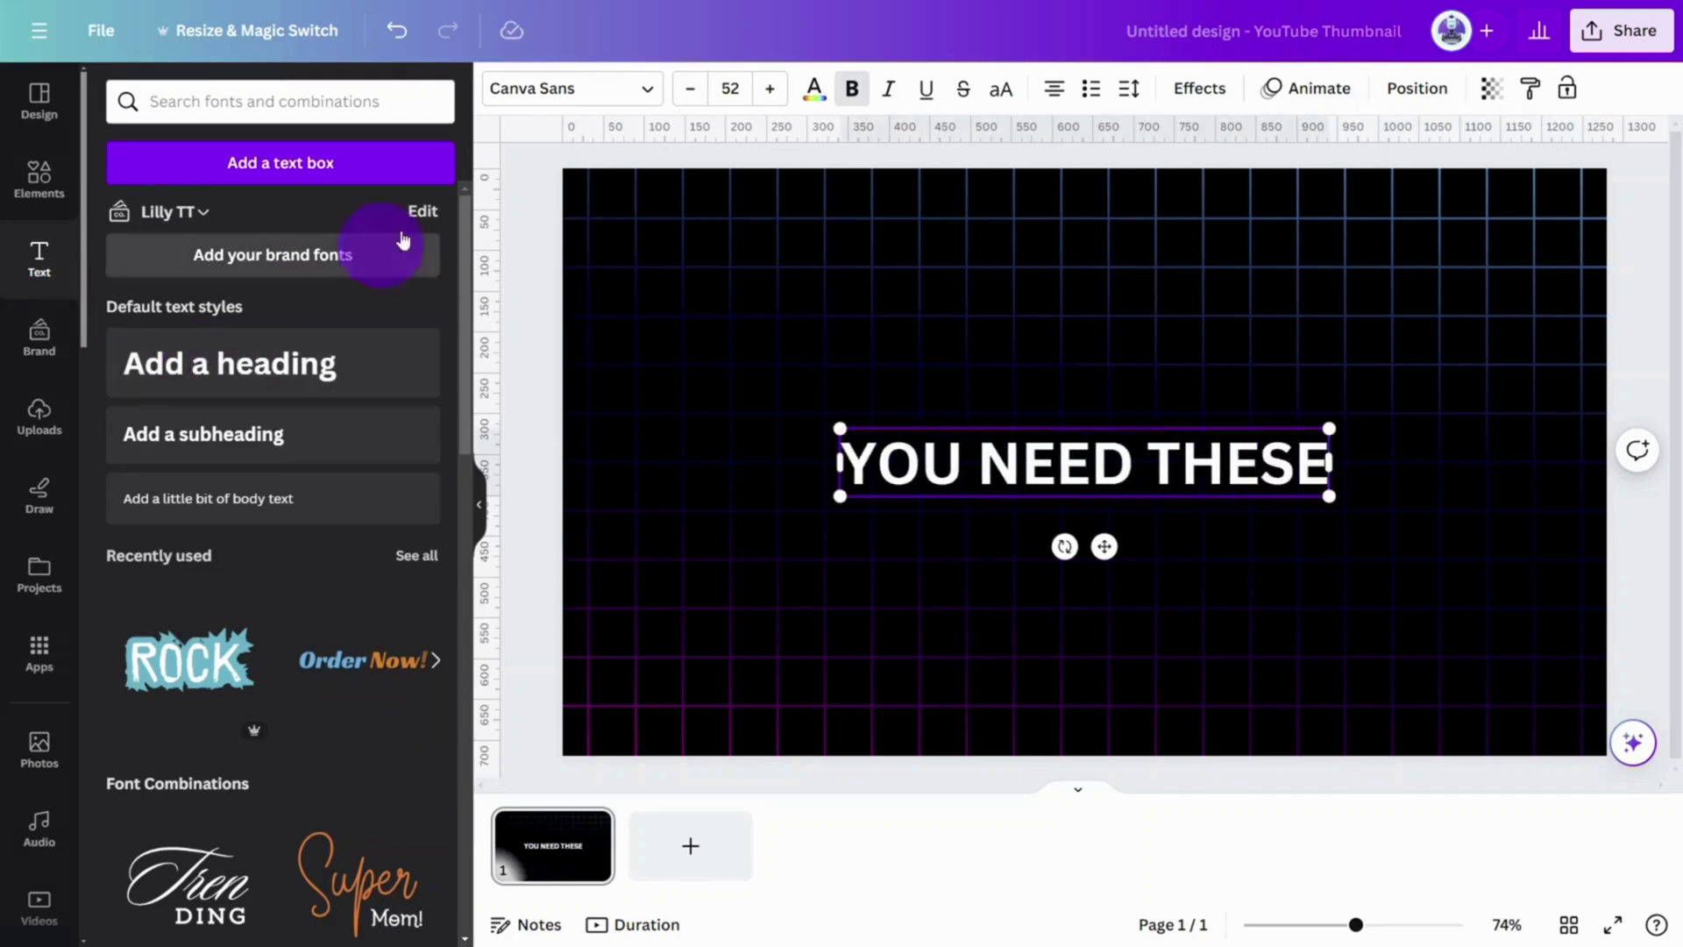
left_click_drag(1333, 501, 1134, 501)
Set the heading's font to Anton
left_click(613, 104)
left_click(263, 166)
type("ANTON")
left_click(263, 263)
Colour the heading with the custom yellow #F6F300
left_click(813, 87)
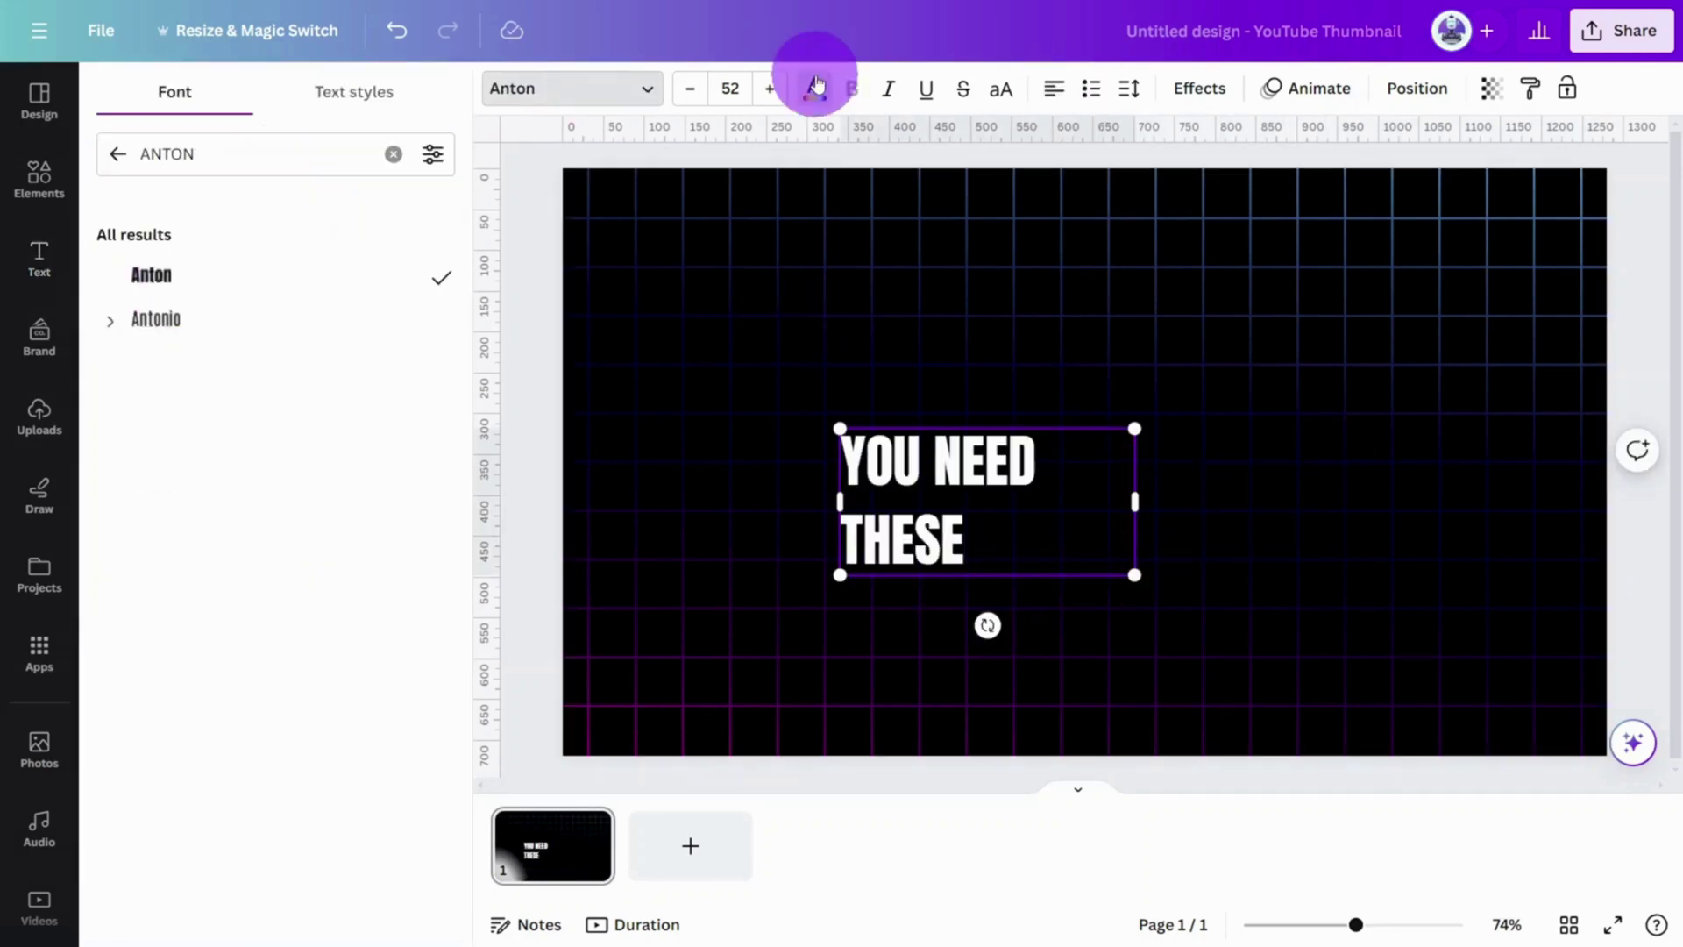
left_click(119, 221)
left_click(395, 300)
left_click(186, 229)
left_click(175, 443)
type("#FEF300")
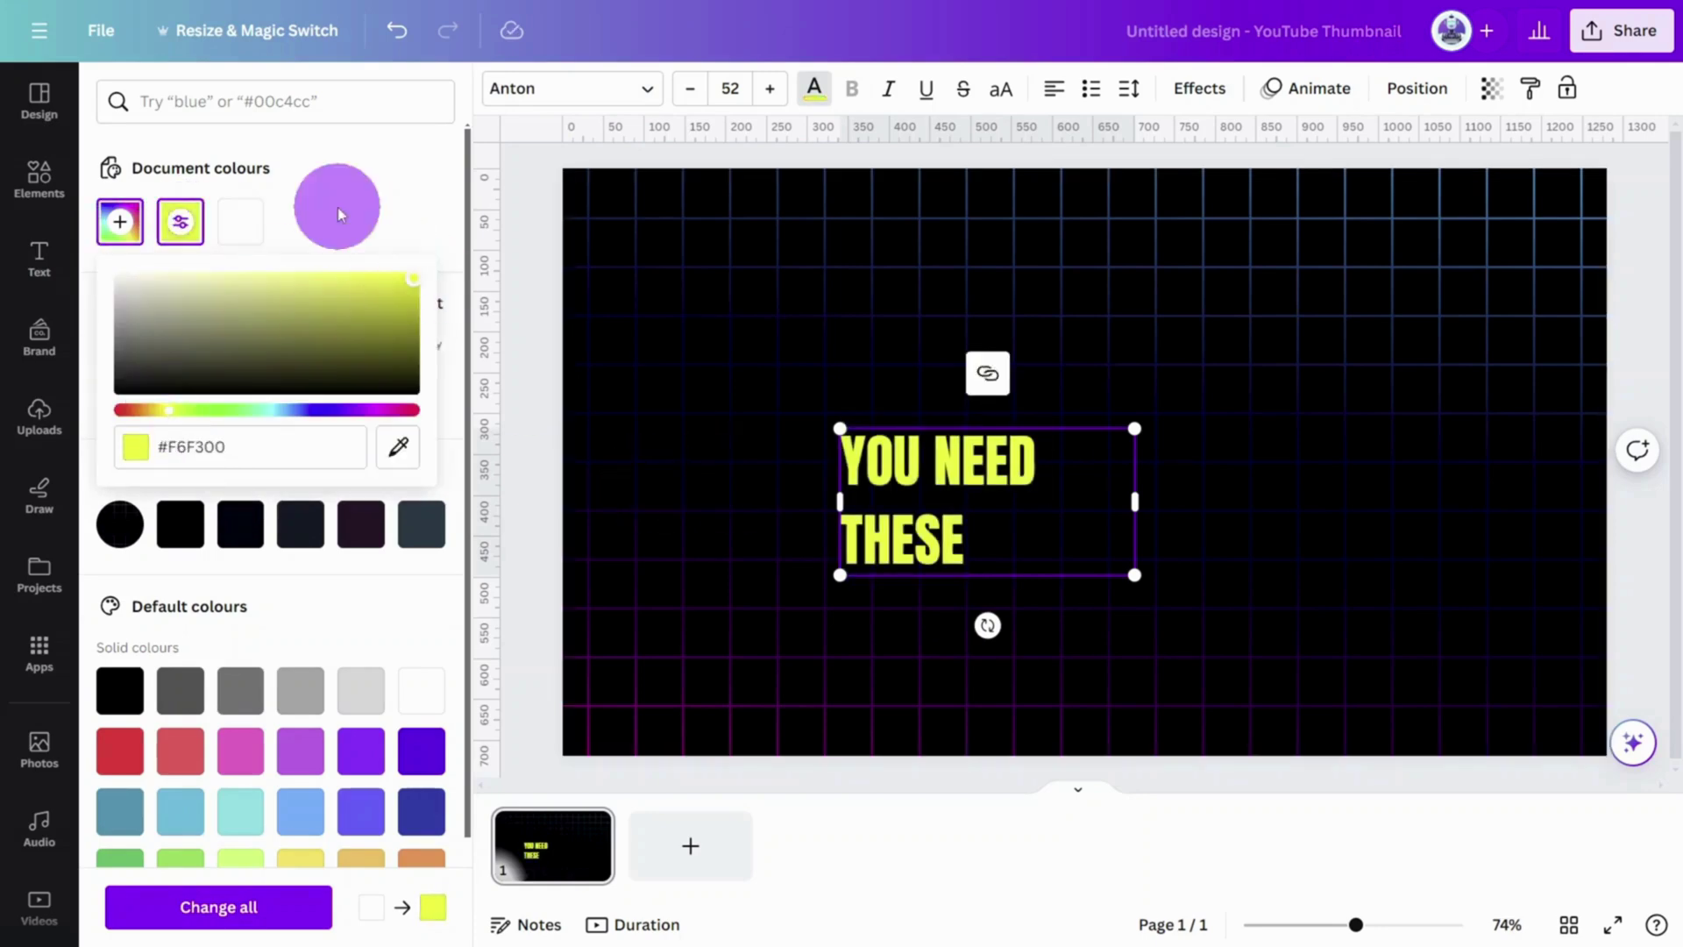
left_click(890, 564)
Enlarge the heading, move it to the right, and select TRUST ME to recolour it
left_click_drag(890, 563, 1304, 535)
left_click_drag(1253, 547, 1057, 720)
left_click_drag(1634, 518, 1449, 643)
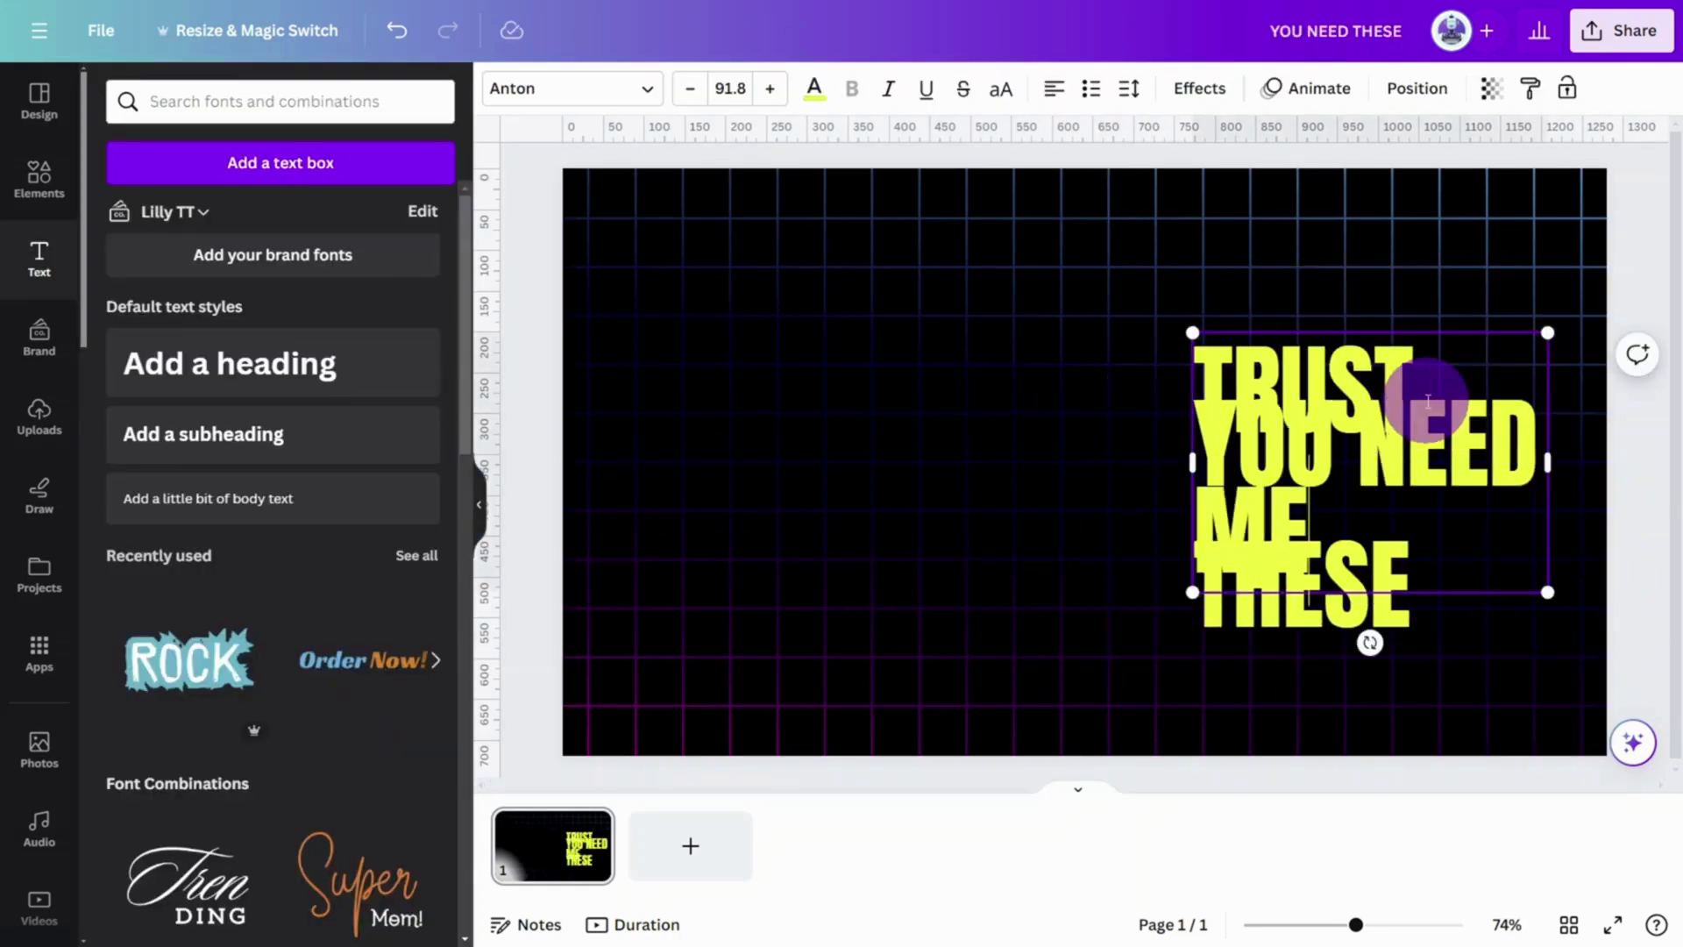
left_click(1271, 373)
left_click(814, 87)
Tighten the line spacing of the 'YOU NEED THESE' heading
left_click(1127, 87)
mouse_move(1227, 236)
left_mouse_down()
mouse_move(1187, 237)
mouse_move(1206, 237)
left_mouse_up()
left_click(1068, 454)
Search Photos for 'ROBOTIC HAND ISOLATED' and add the robotic arm photo
left_click(39, 755)
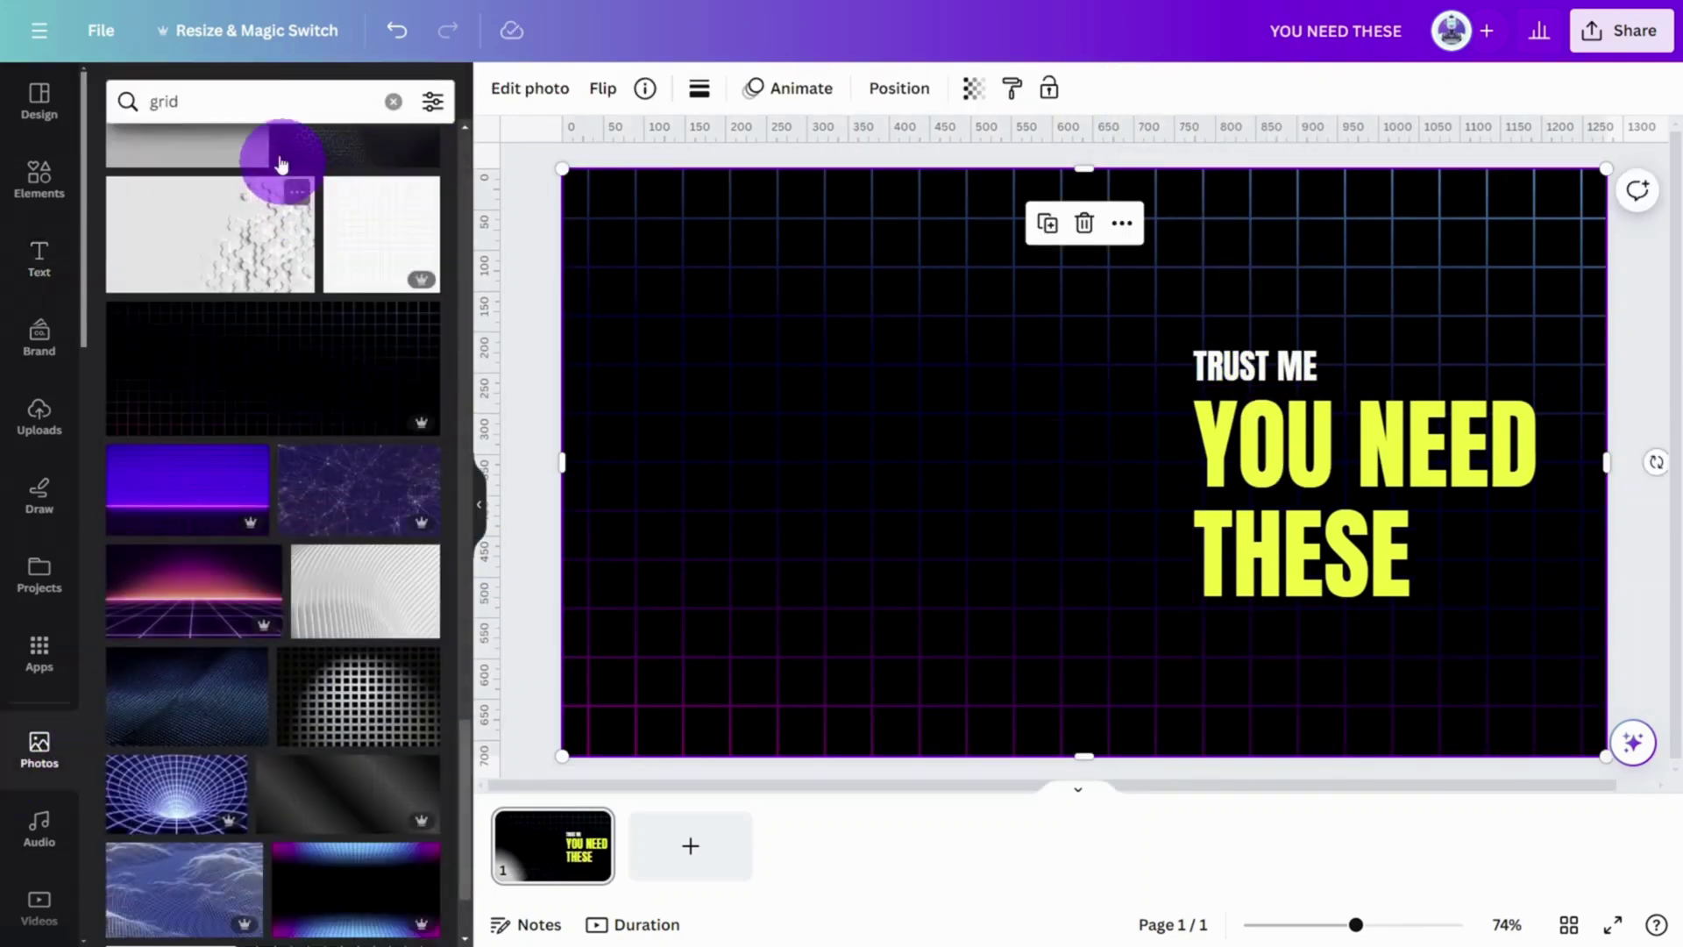
left_click(248, 104)
left_click(390, 102)
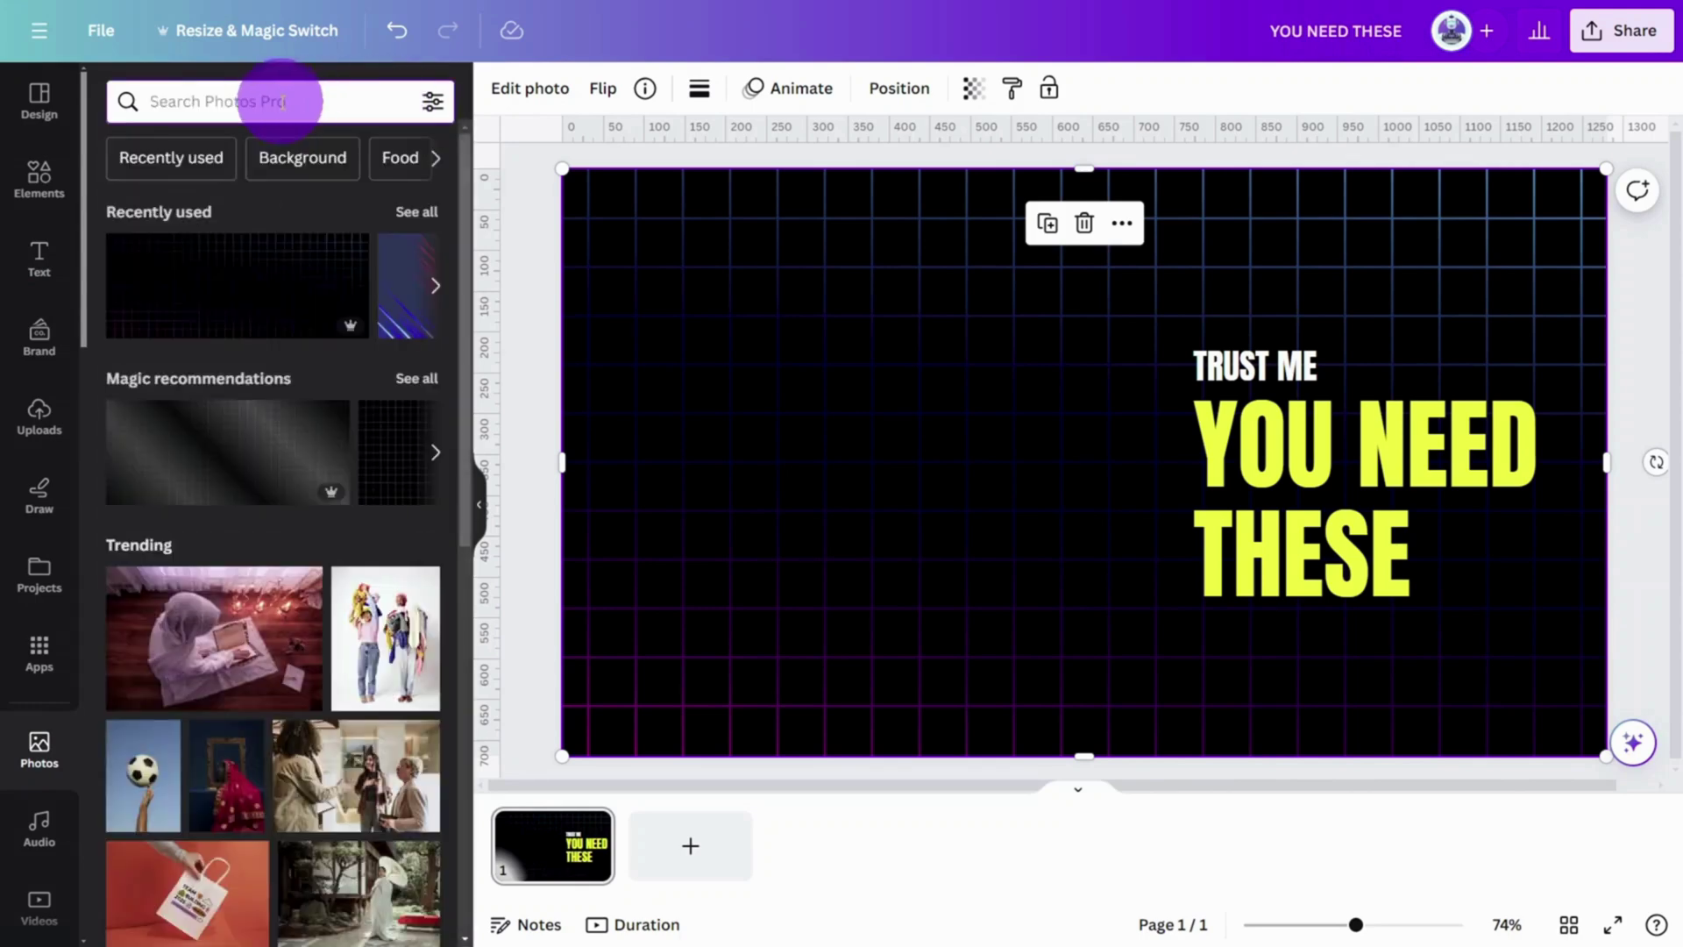
type("ROBOTIC HAND ISOLATED")
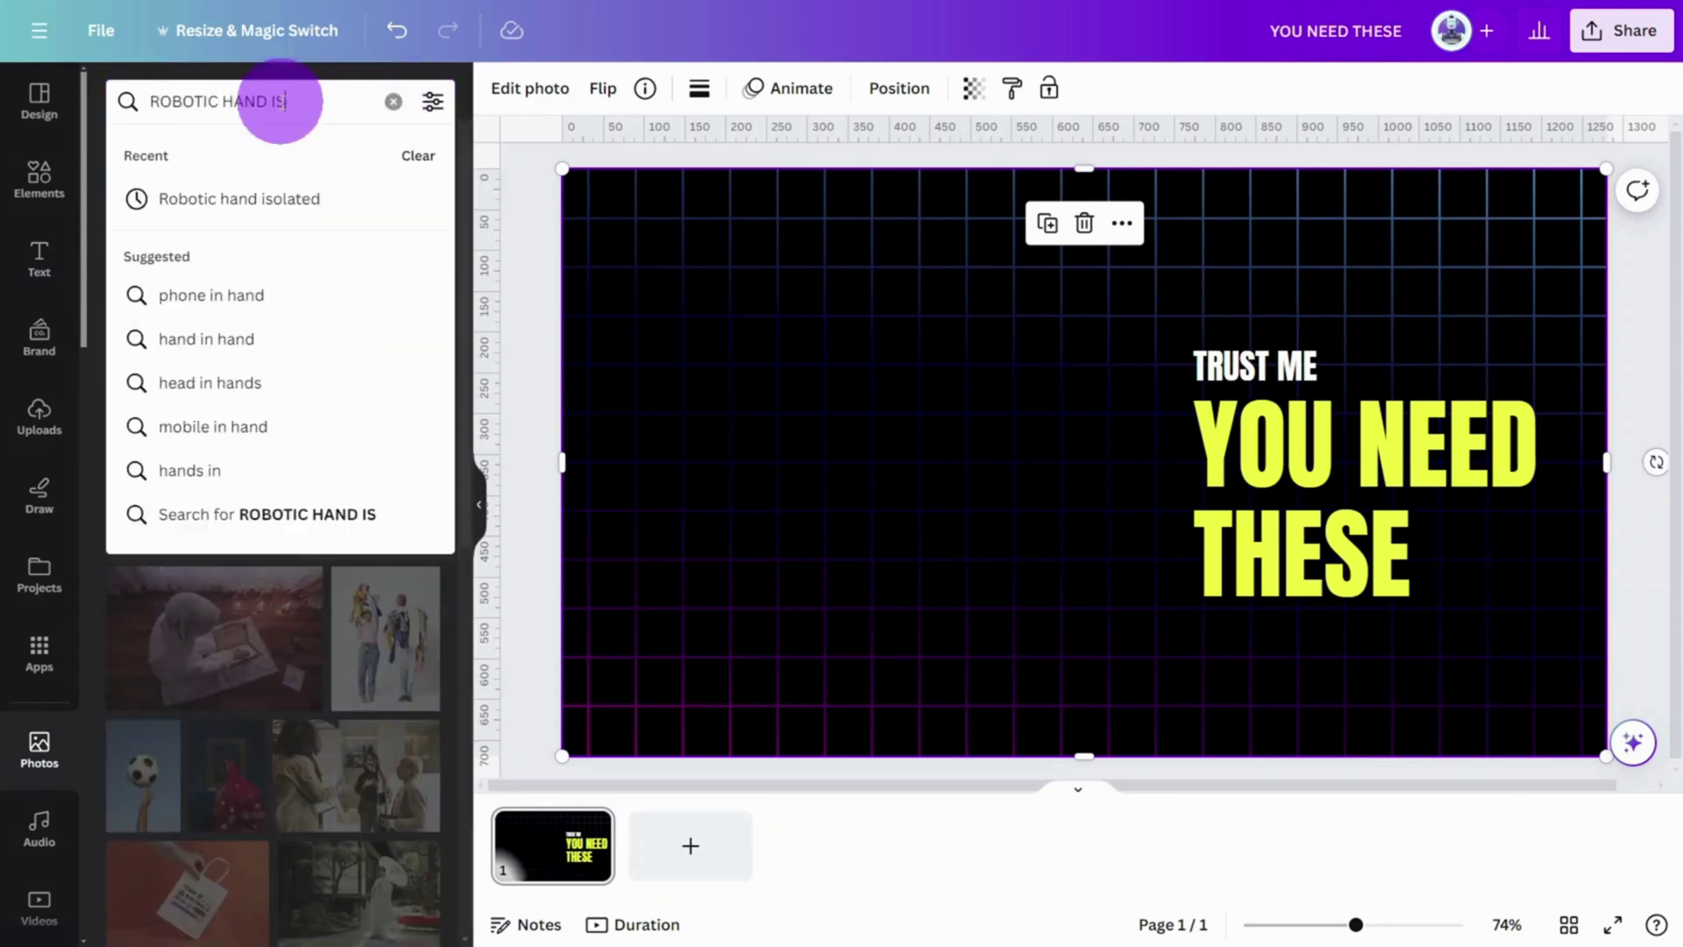
key("Return")
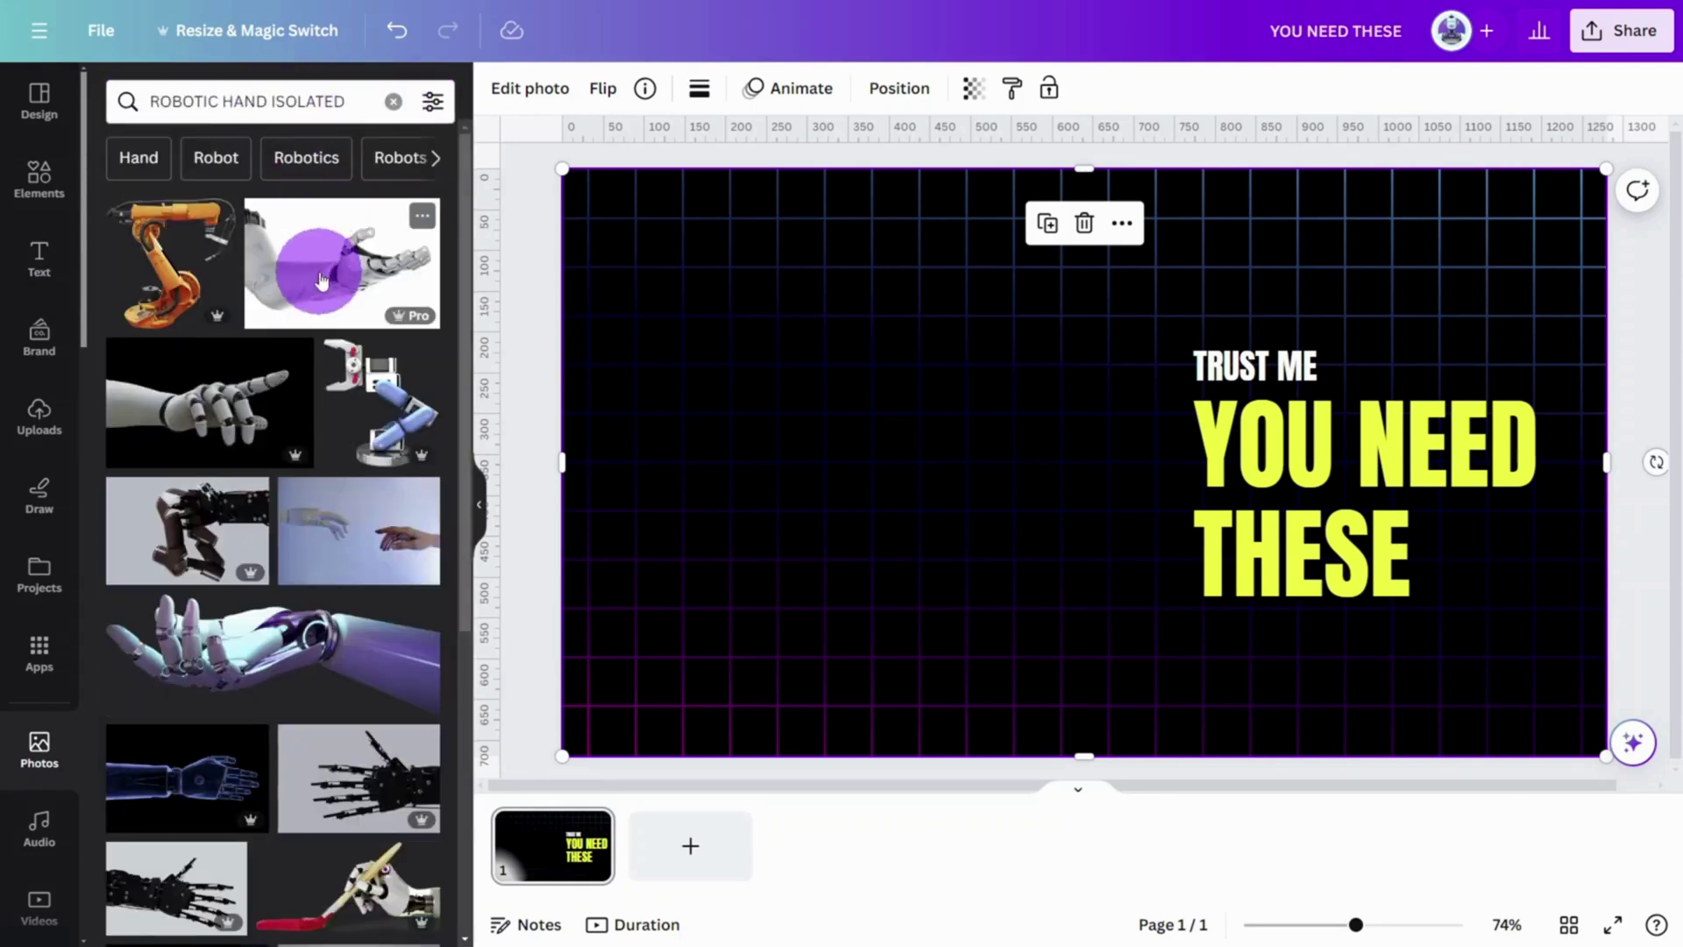
left_click(321, 280)
Remove the robotic arm's white background, shrink it, and move it to the bottom-left corner
left_click(524, 87)
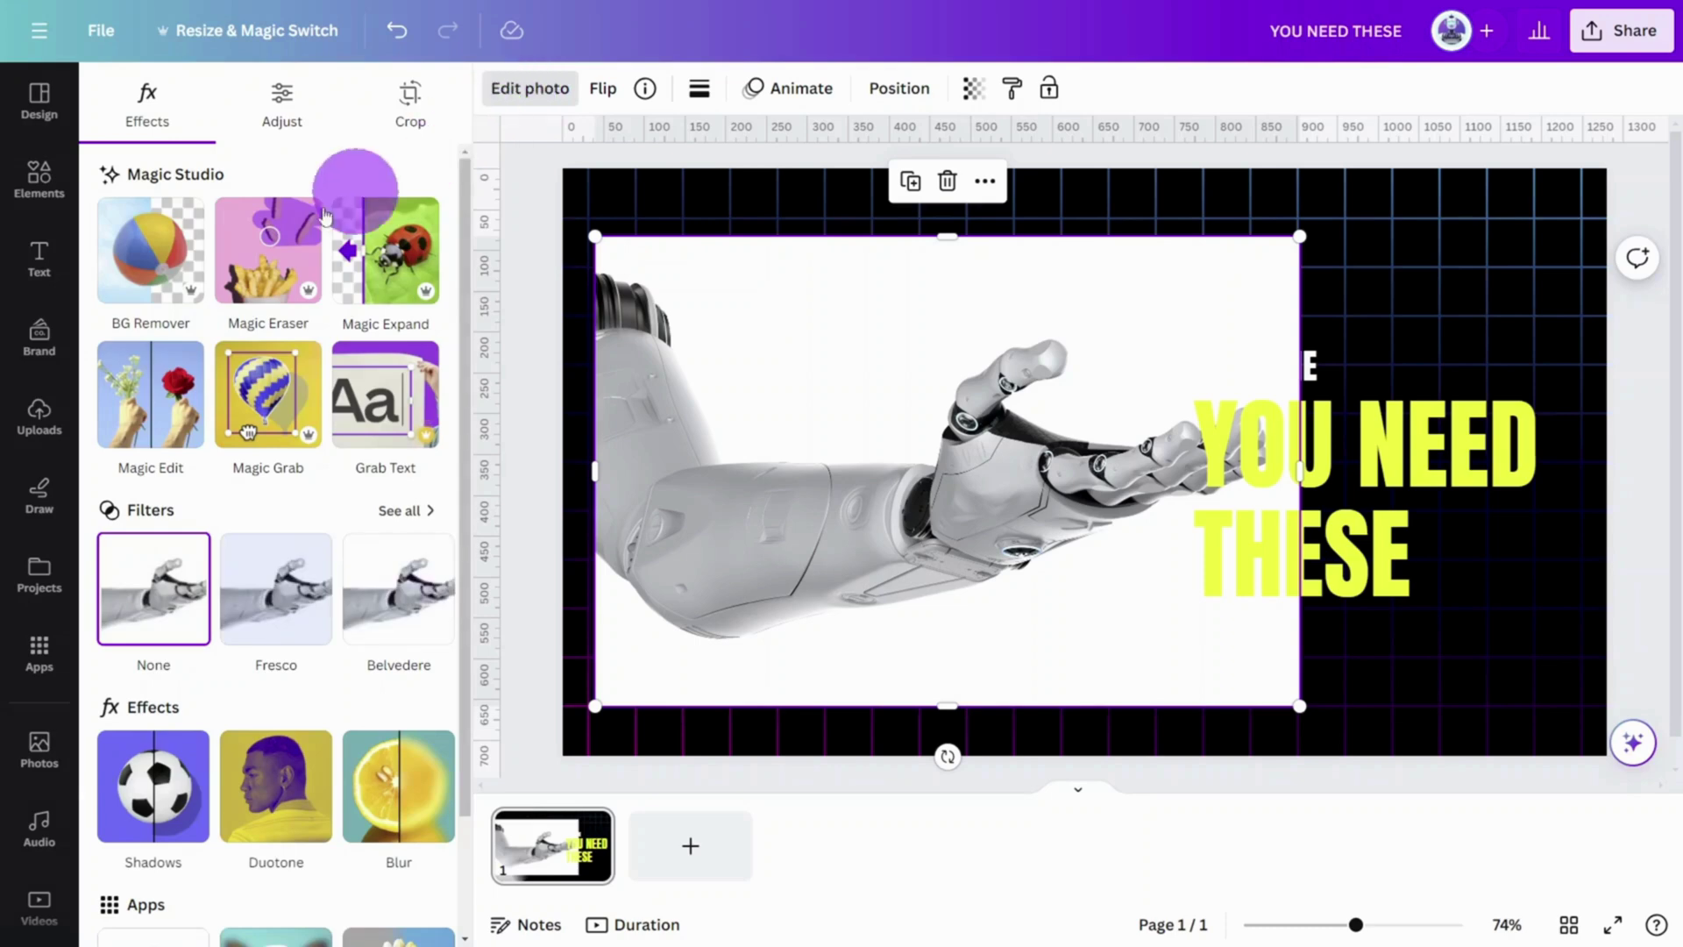
left_click(154, 261)
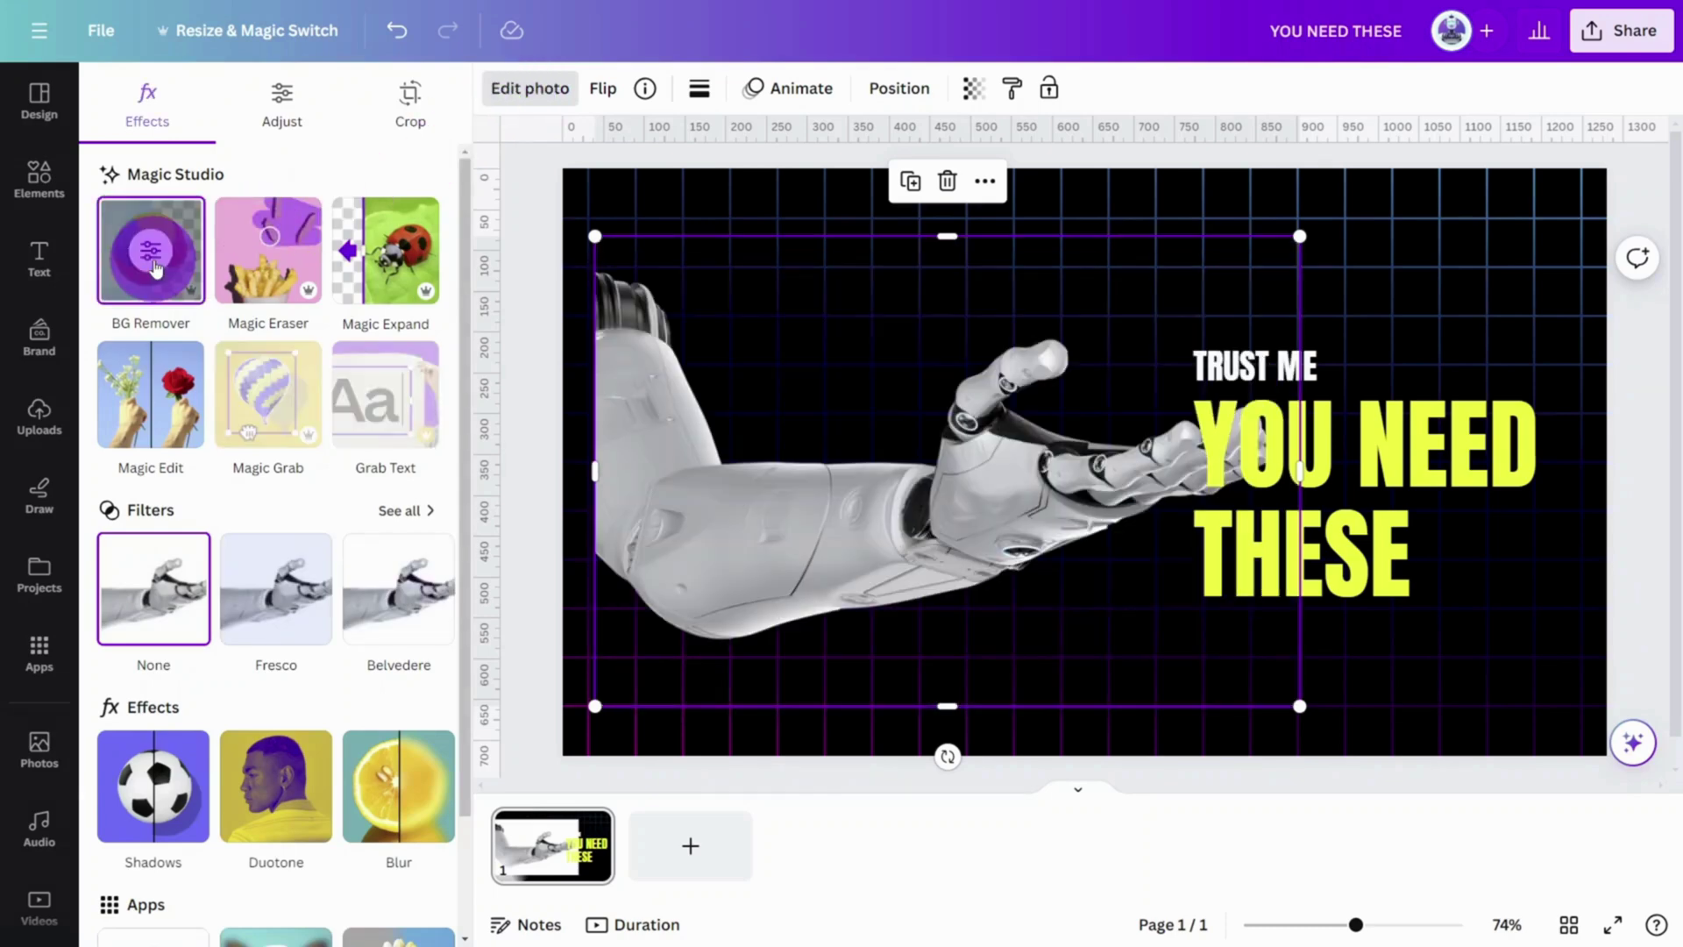
left_click_drag(1299, 236, 1172, 282)
left_click_drag(964, 455, 876, 561)
Place uploaded candy, blue-layers (171×171), butterfly, CRAFT and shoe icons across the page
left_click(40, 412)
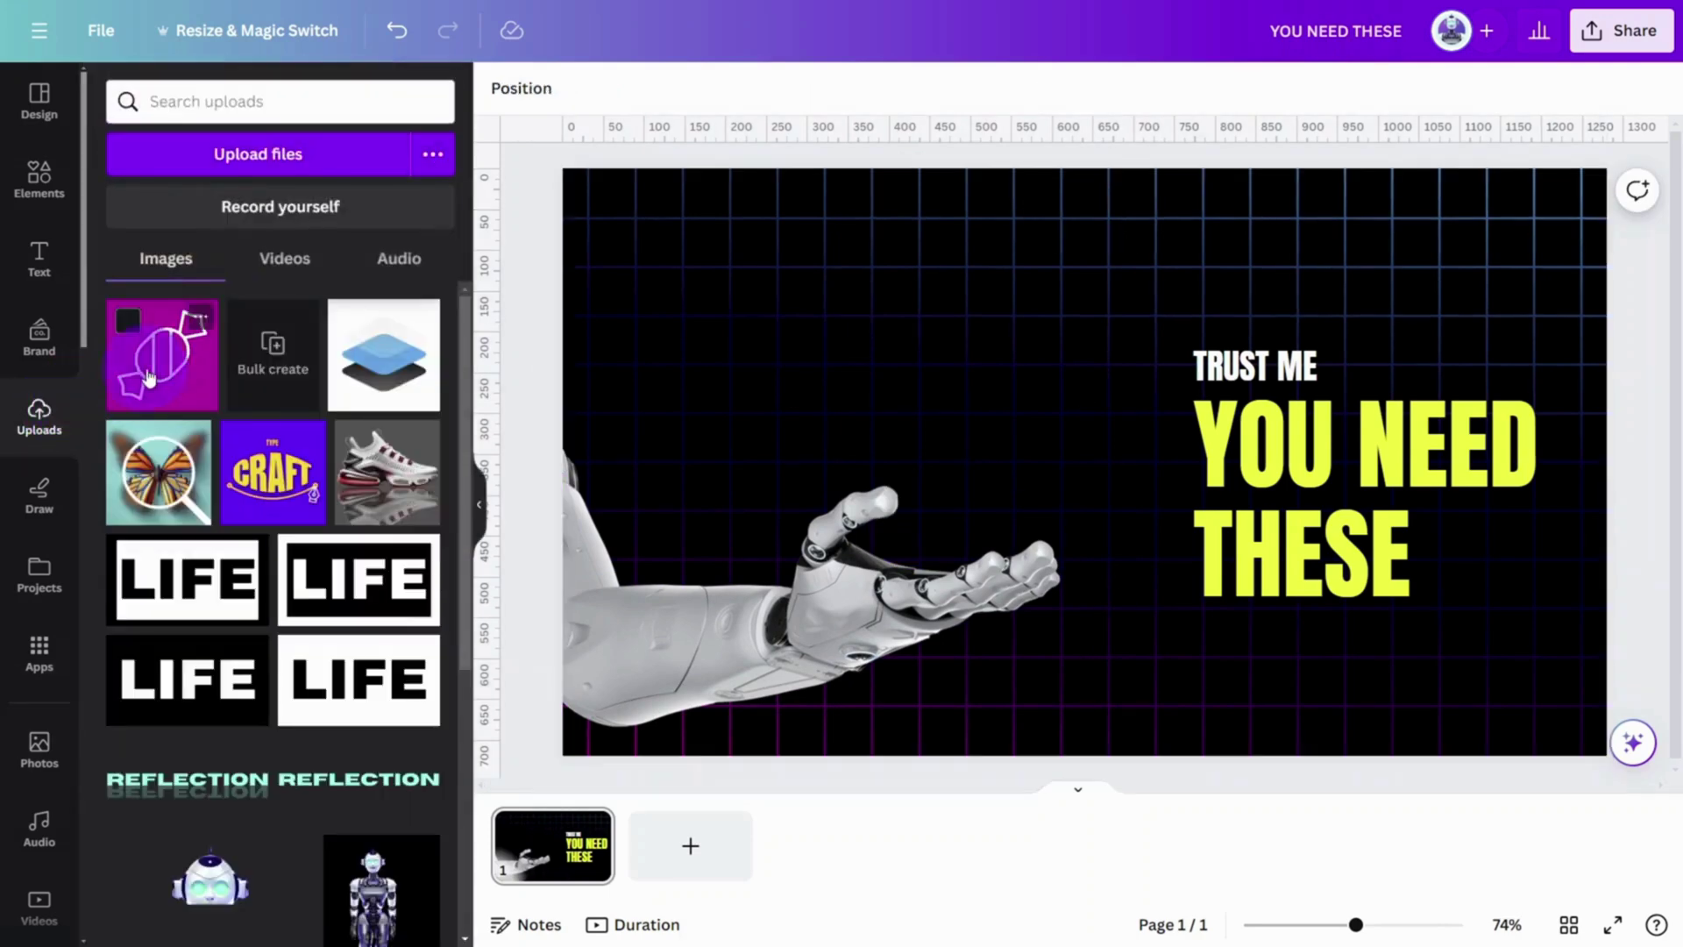
left_click_drag(162, 355, 973, 294)
left_click_drag(383, 355, 1277, 263)
left_click_drag(1076, 454, 1103, 428)
left_click_drag(159, 471, 1152, 473)
left_click_drag(273, 472, 1048, 627)
left_click_drag(386, 471, 1143, 657)
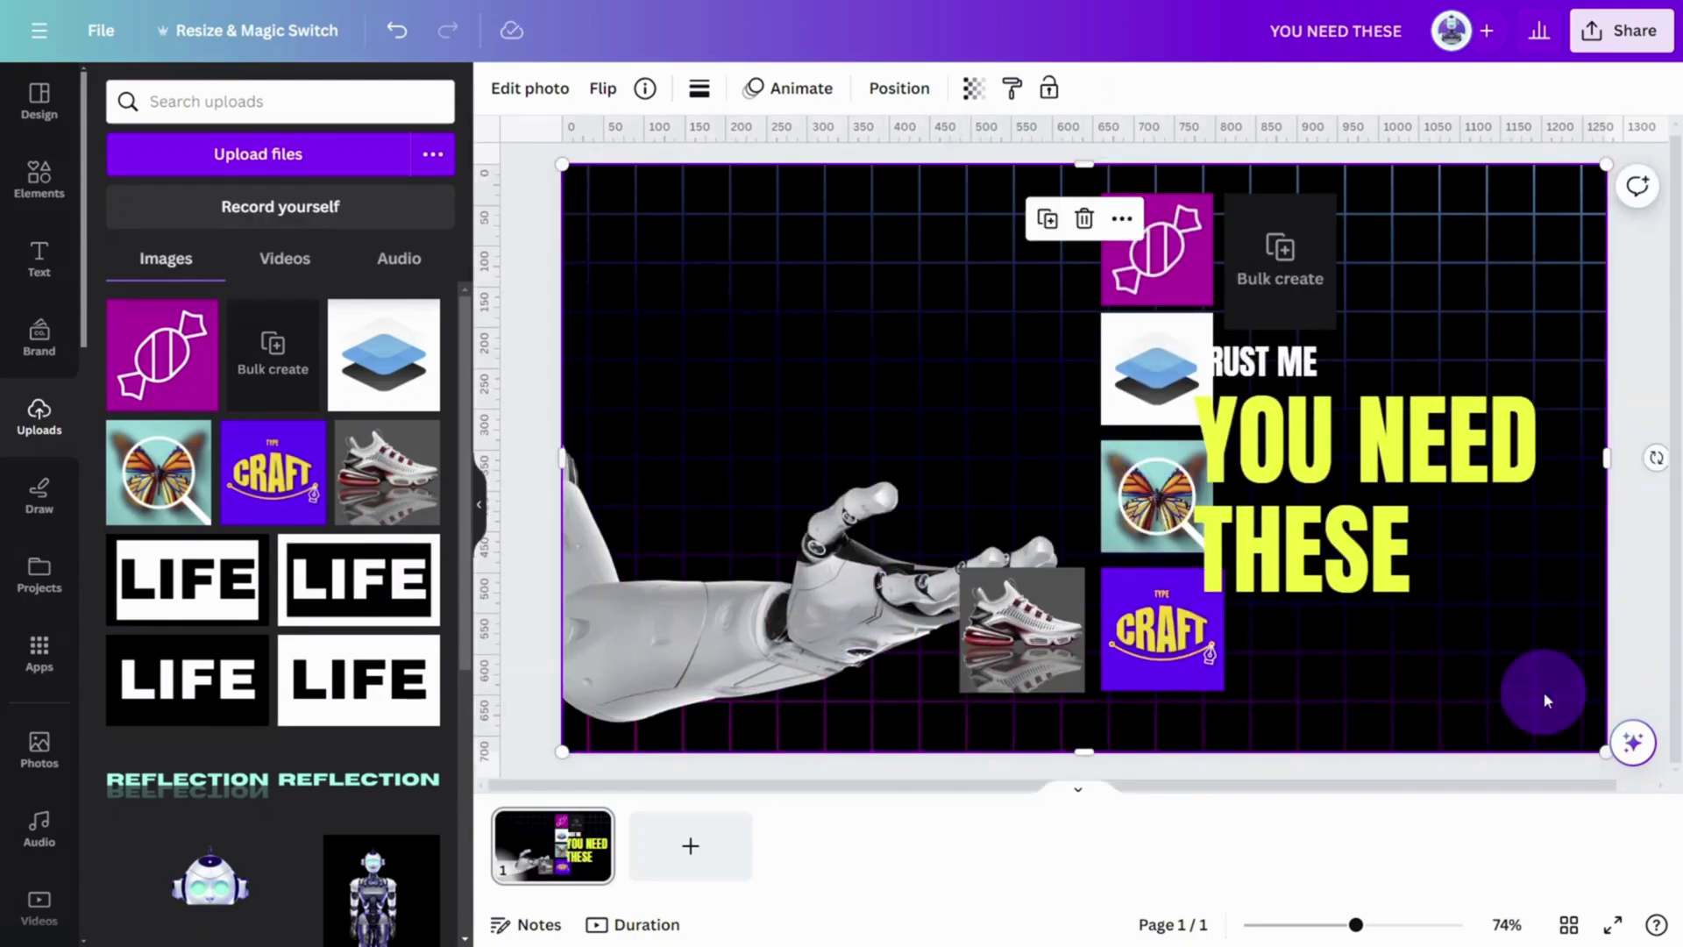
left_click(1634, 420)
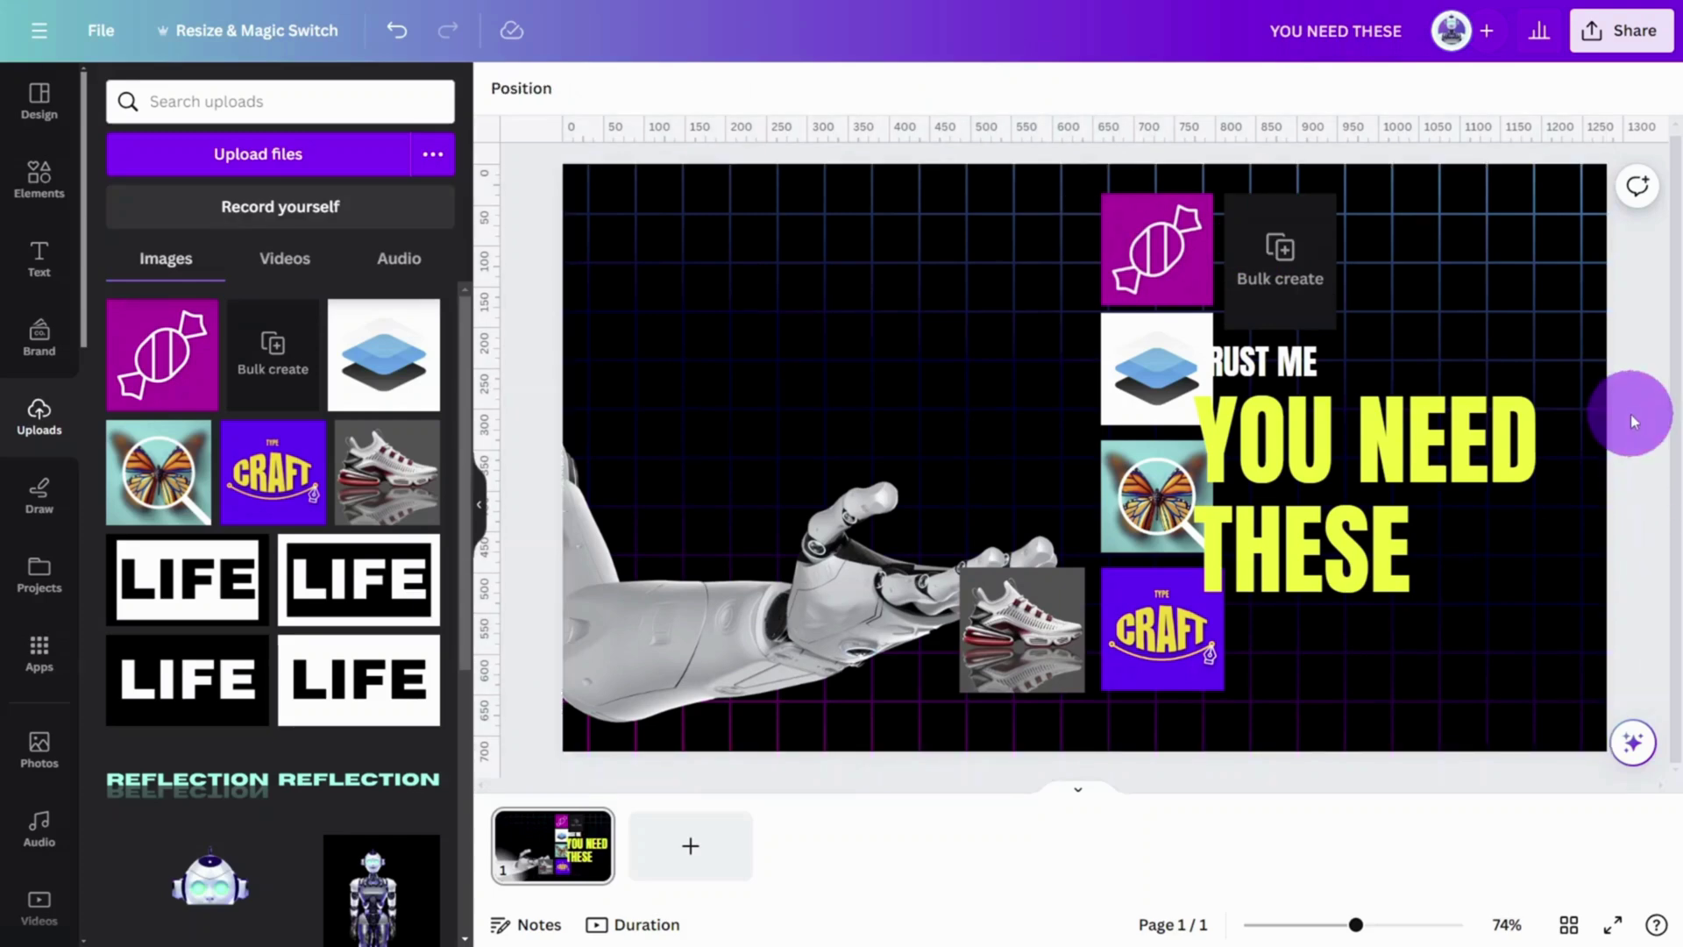
Skew the candy tile to -27 horizontal in the Skew Image app and add it to the design
left_click(39, 650)
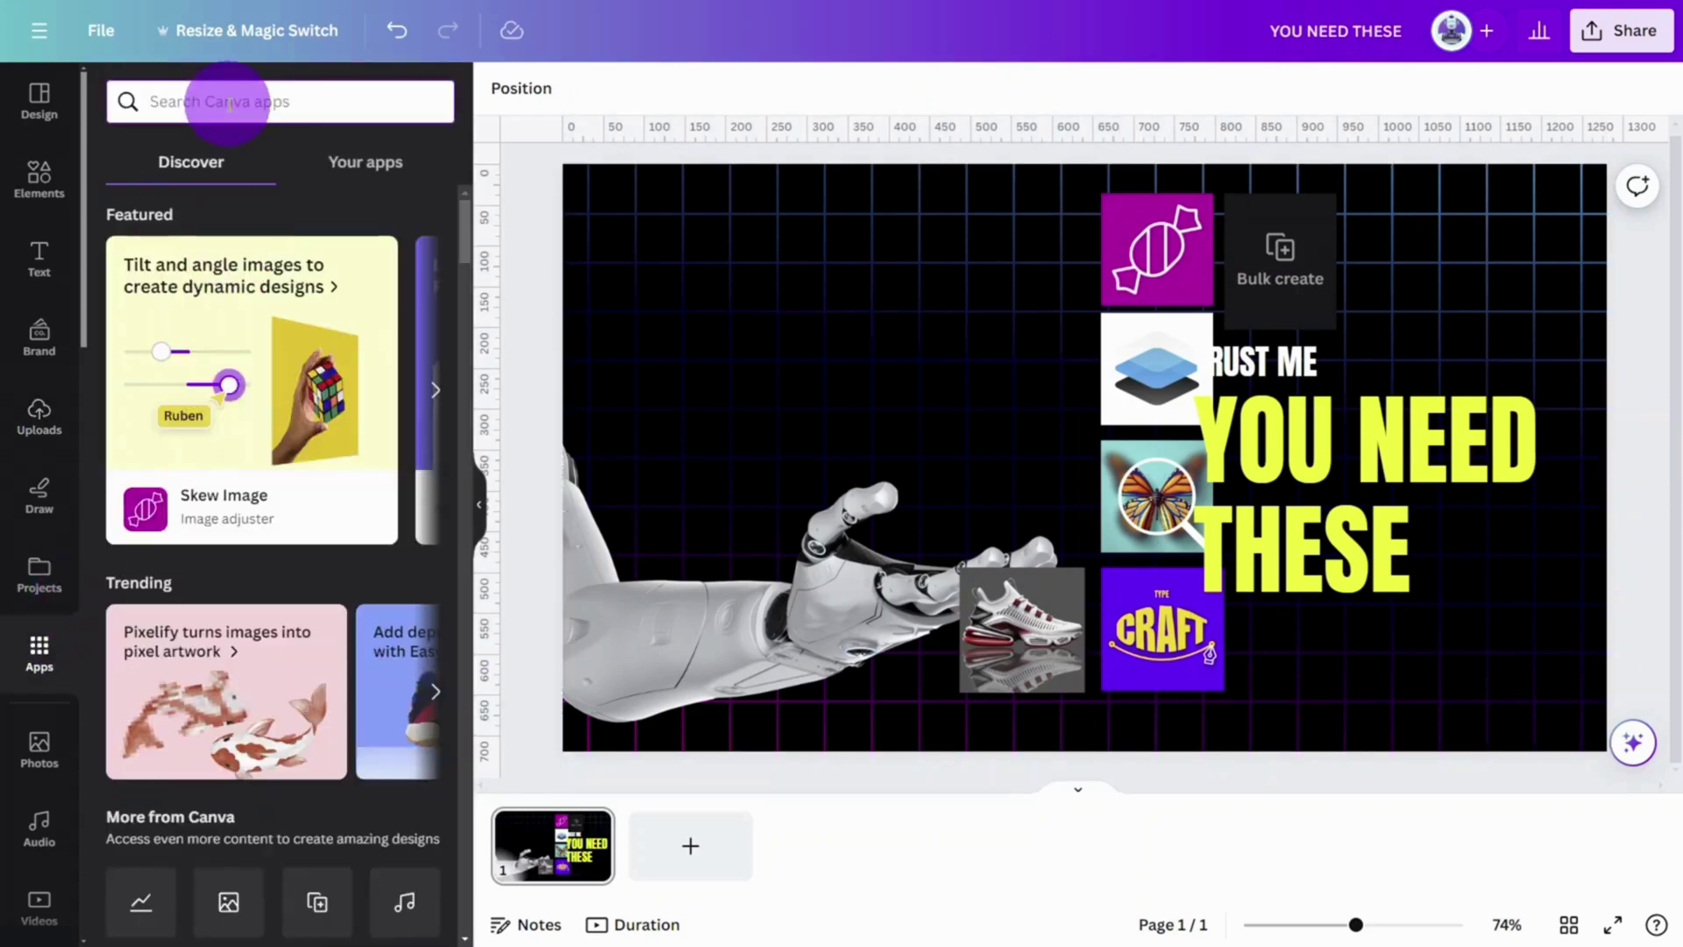
left_click(230, 103)
type("SKEW IMAGE")
key("Return")
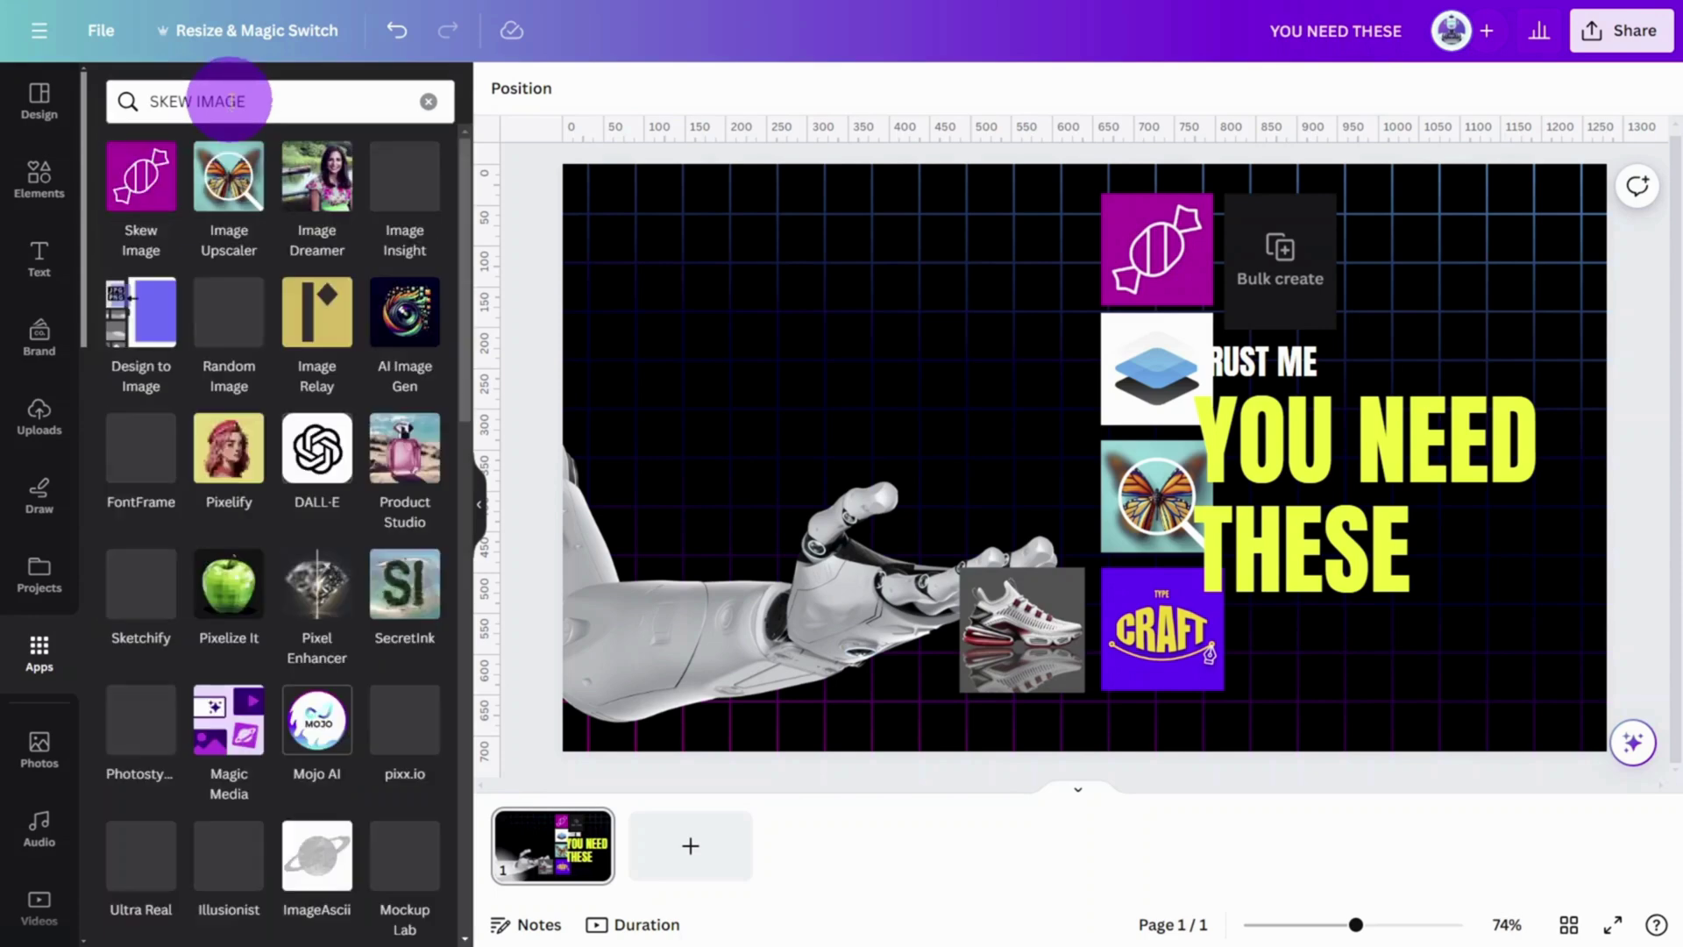
left_click(157, 184)
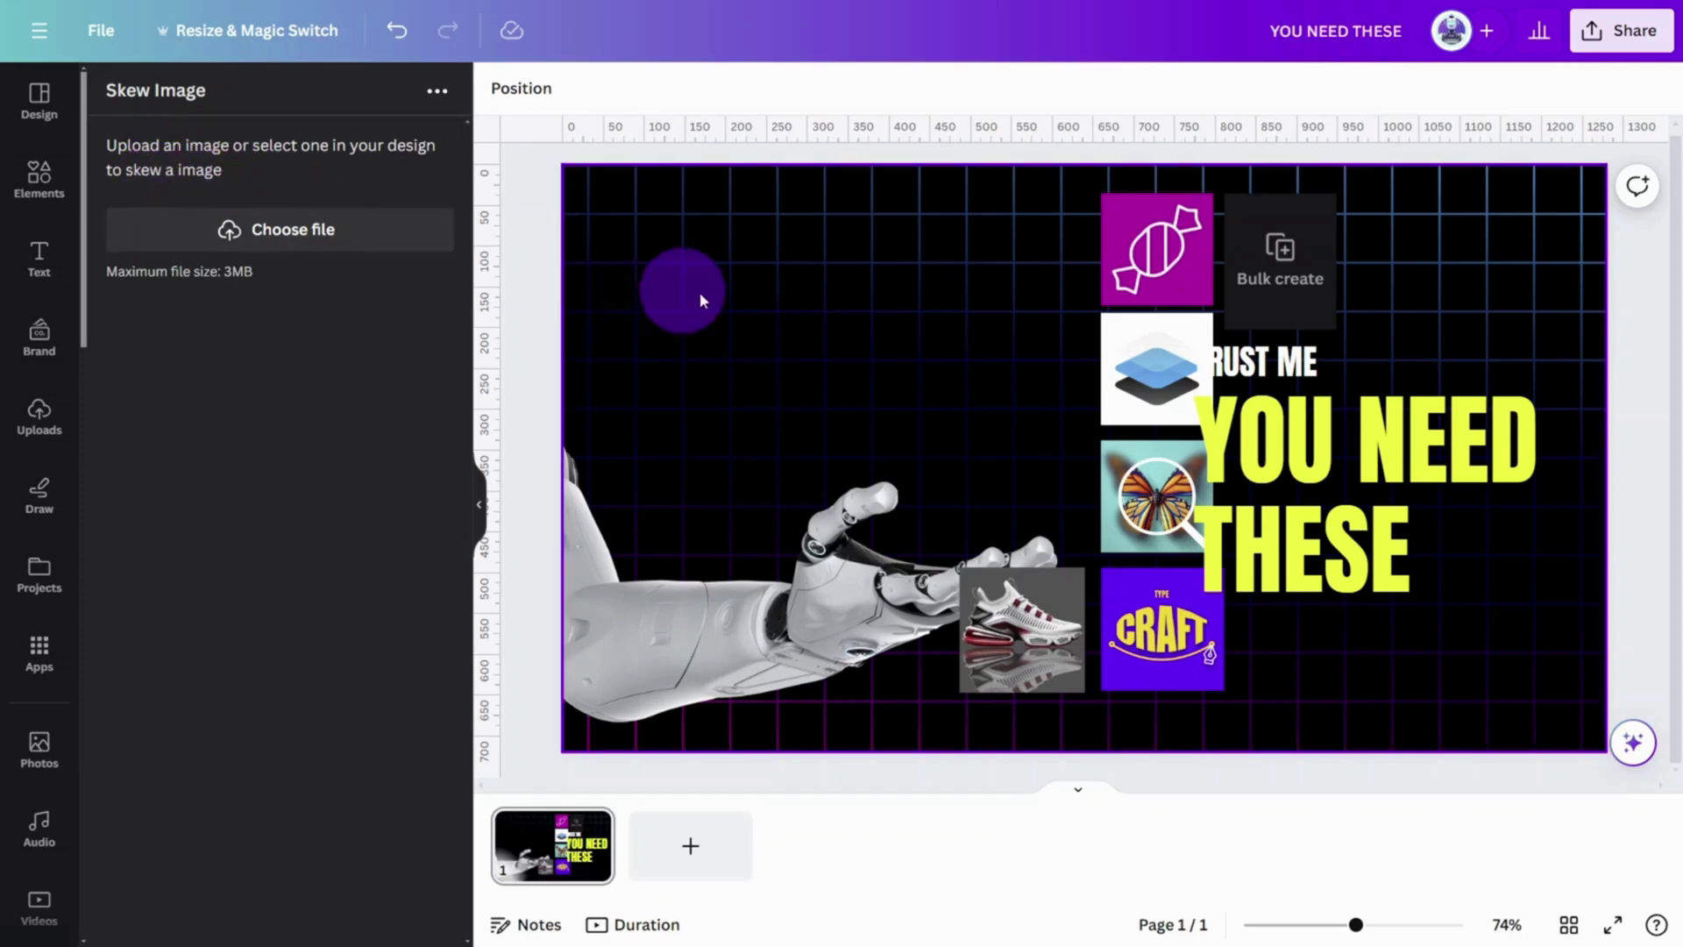
left_click(1145, 267)
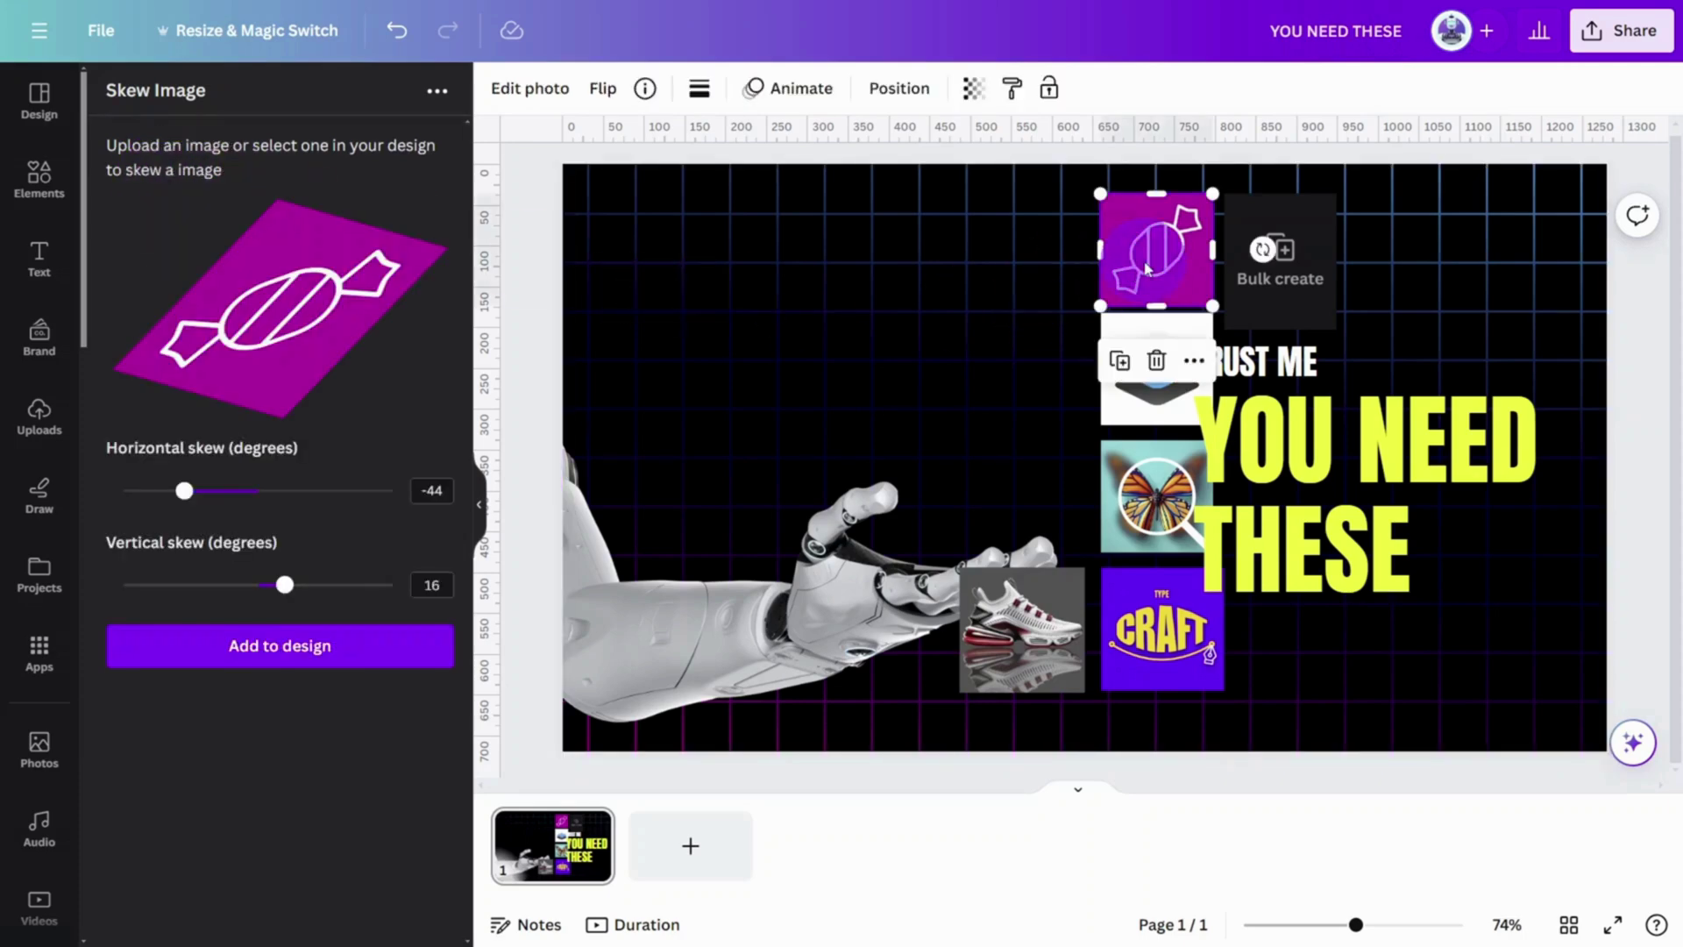
mouse_move(197, 507)
left_mouse_down()
mouse_move(325, 492)
mouse_move(213, 497)
left_mouse_up()
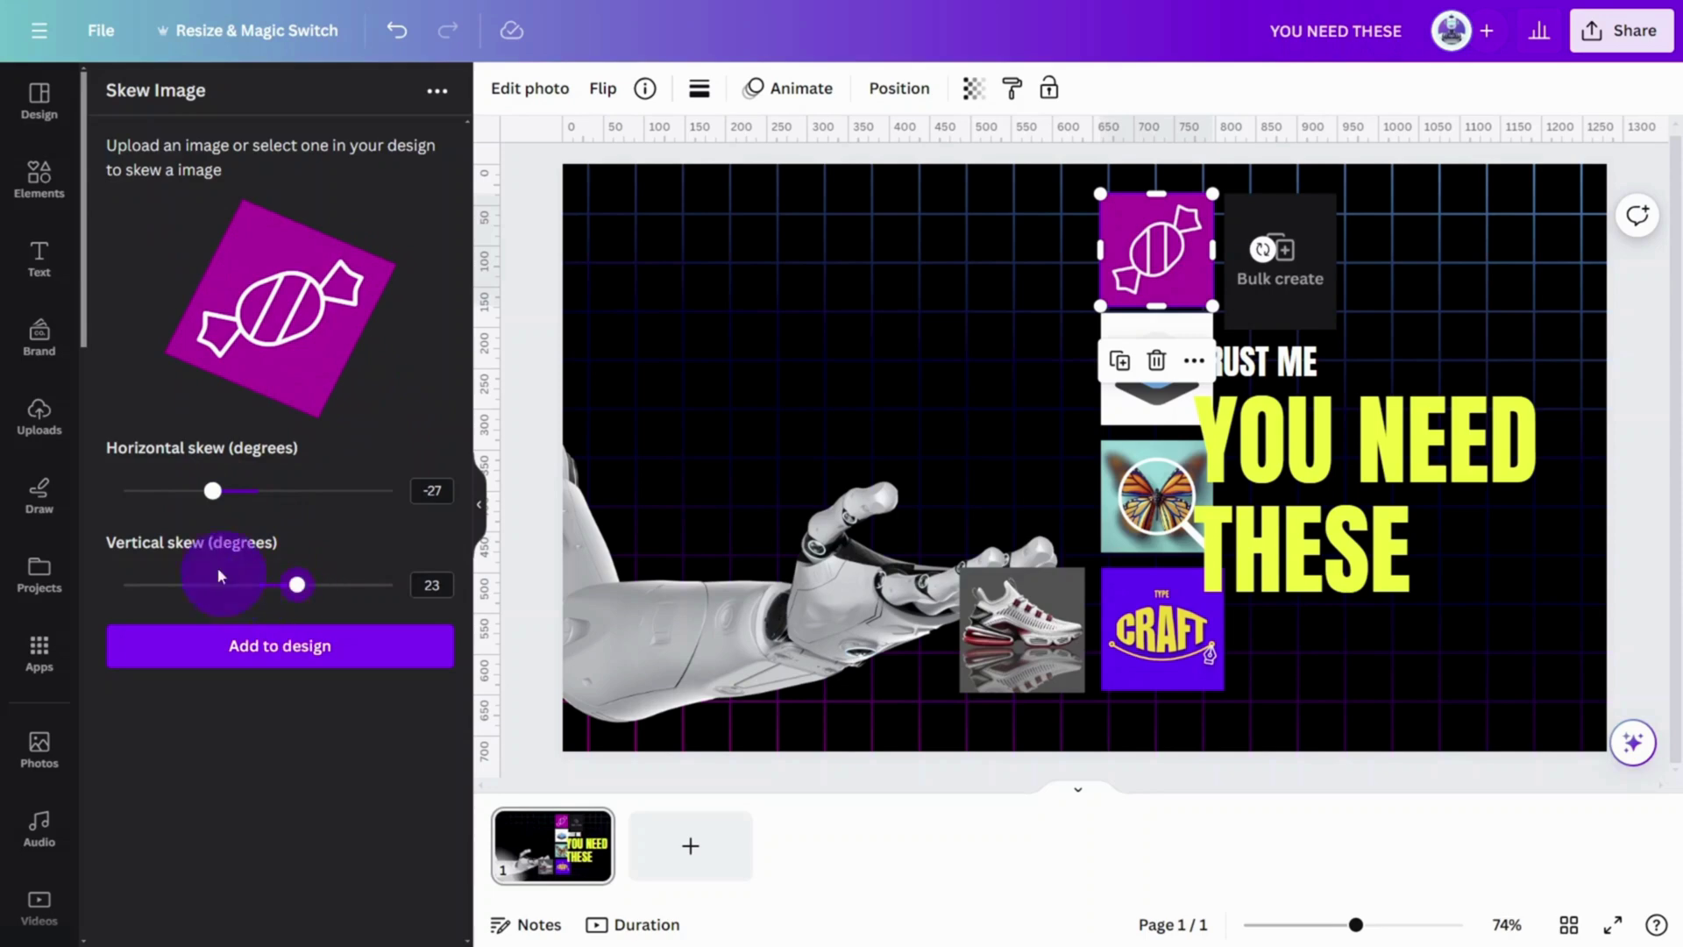
left_click(266, 654)
Shrink the skewed candy copy, move it up-left, and delete the original candy tile
left_click_drag(1034, 463, 879, 349)
left_click_drag(1046, 449, 949, 366)
left_click(1130, 283)
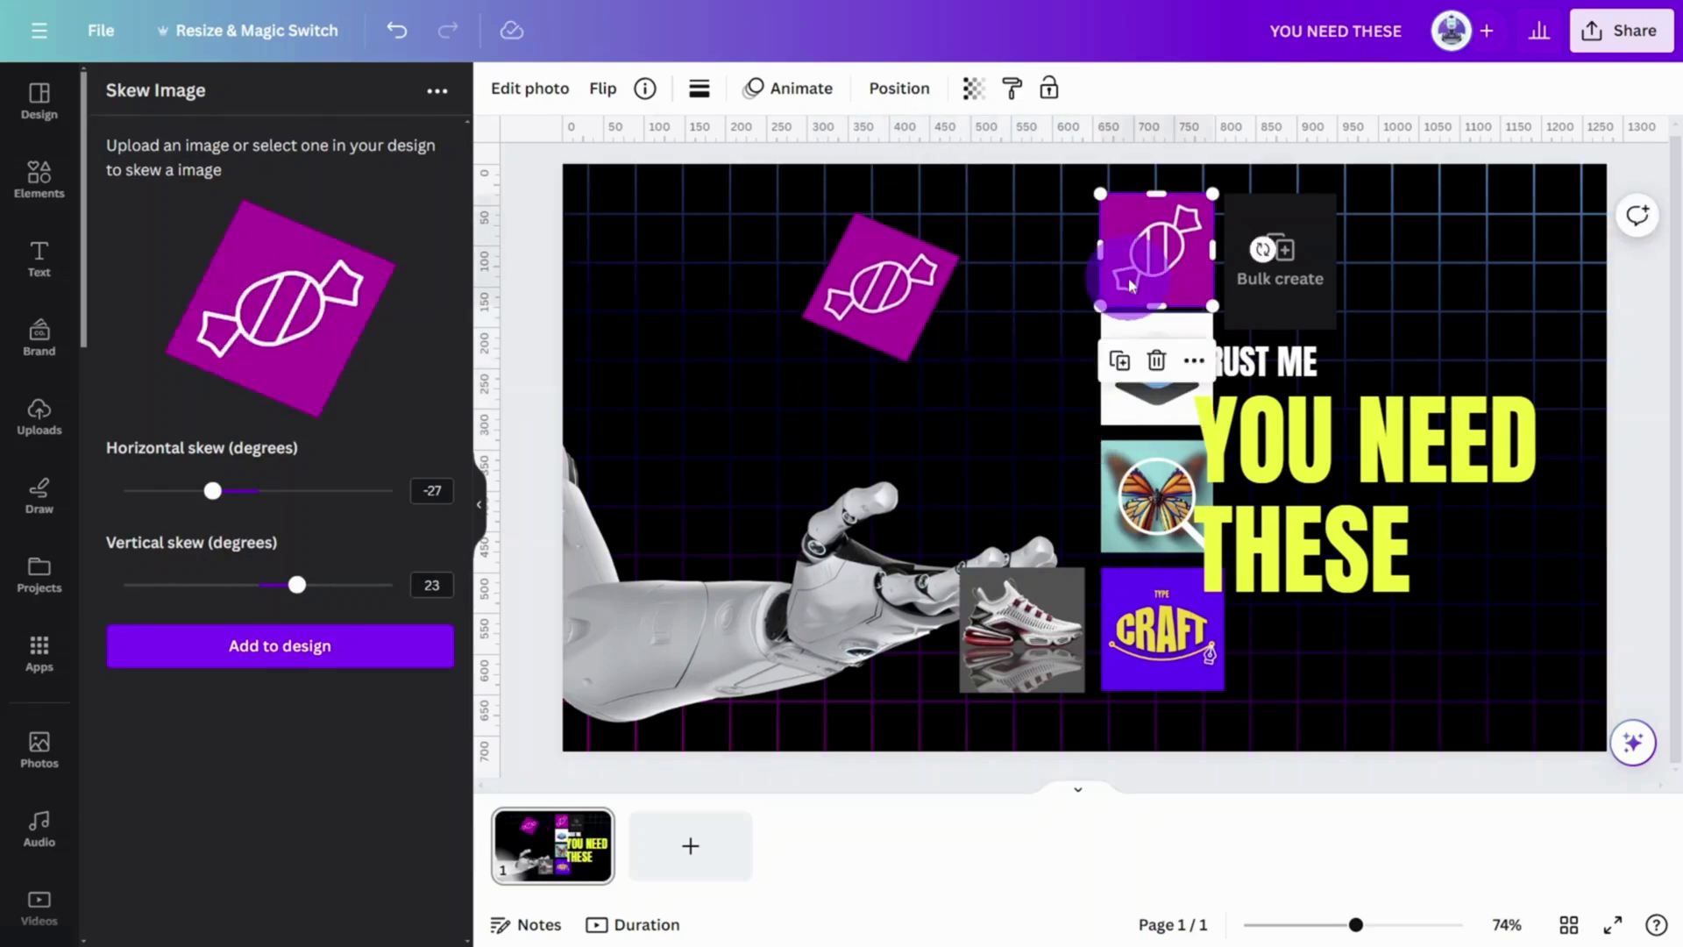
key("Delete")
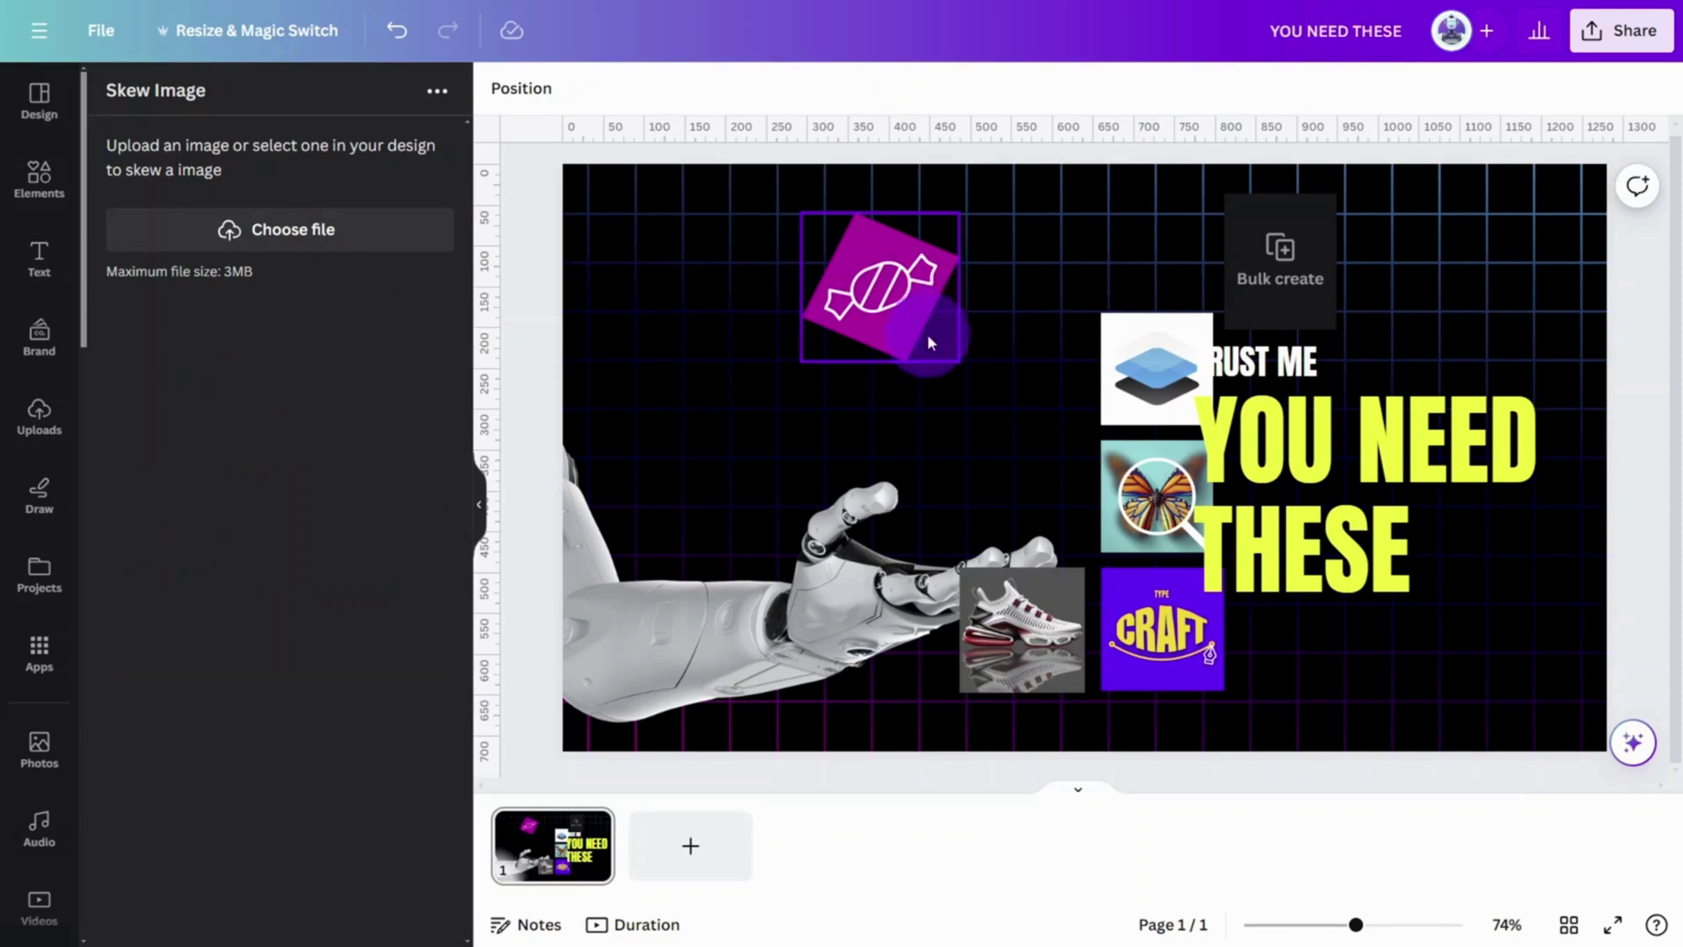
Nudge the skewed candy right and give it a Glow shadow coloured magenta #FF00B8
left_click_drag(886, 323, 953, 321)
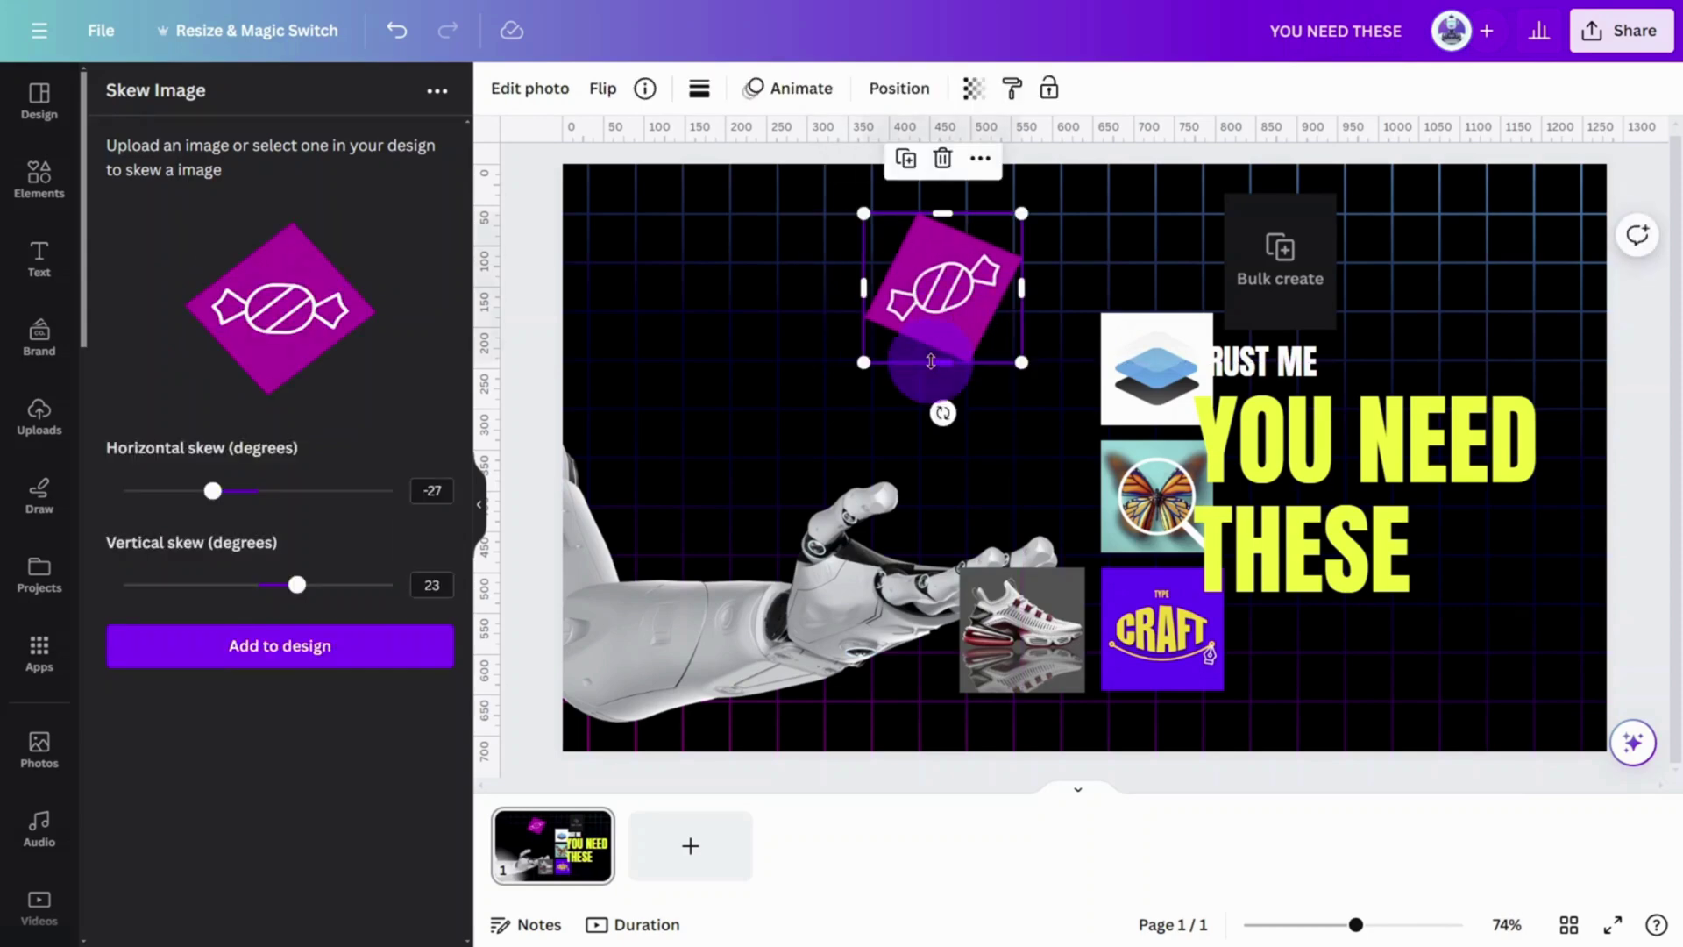
left_click(545, 91)
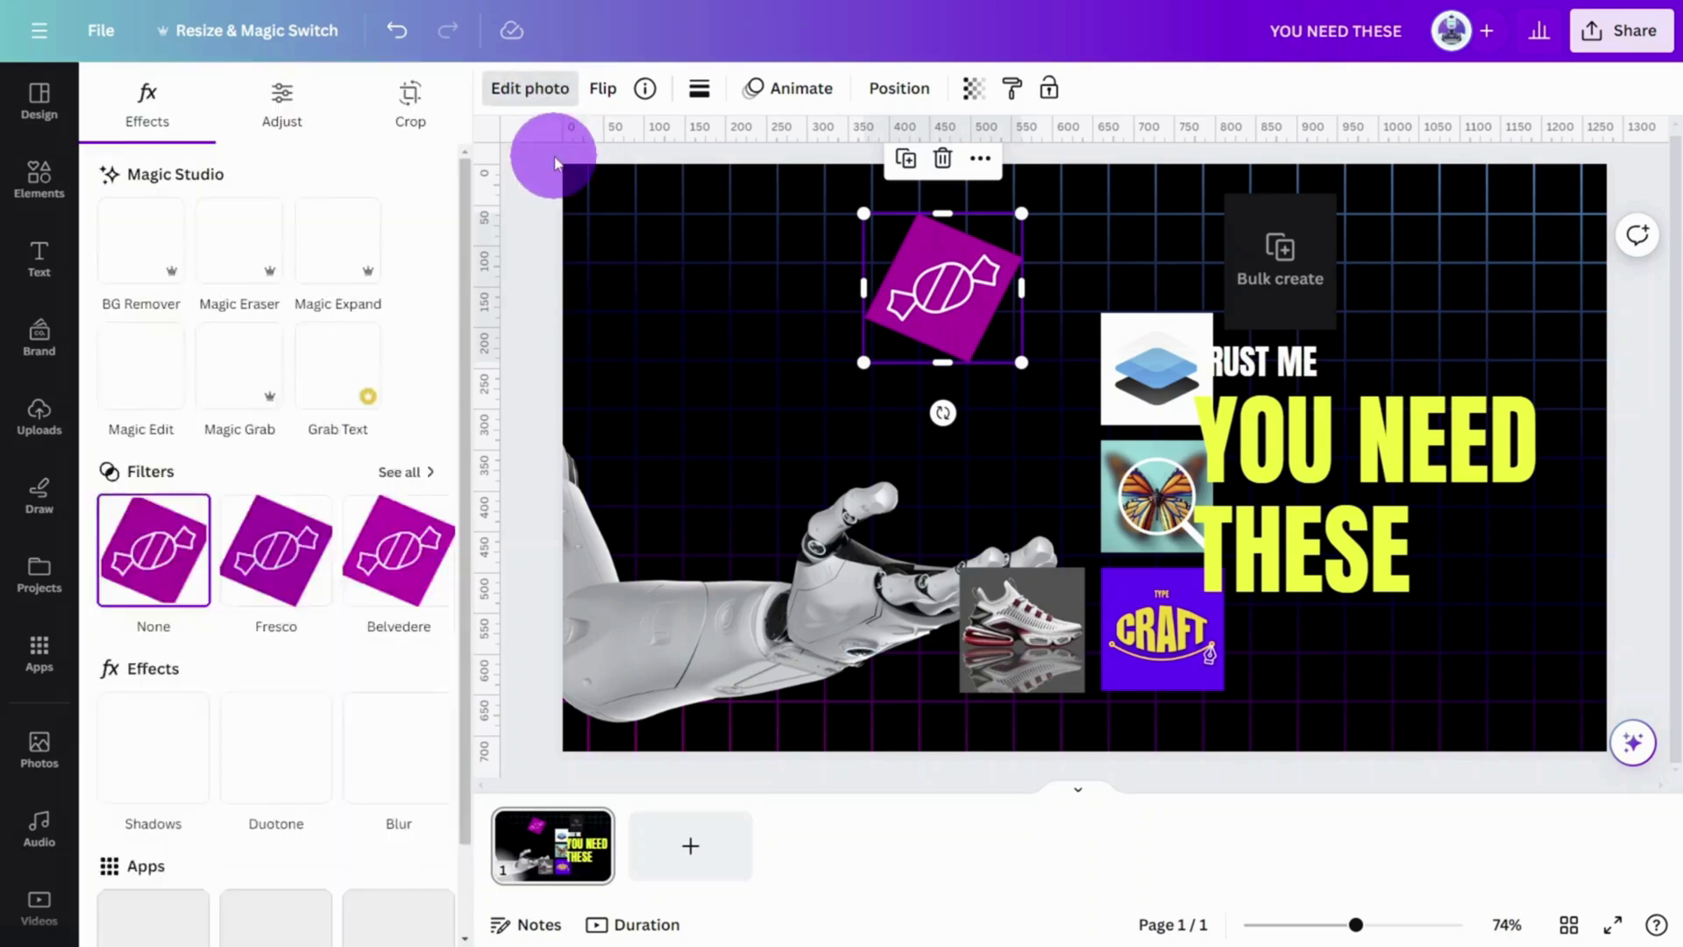
scroll(215, 526, "down", 2)
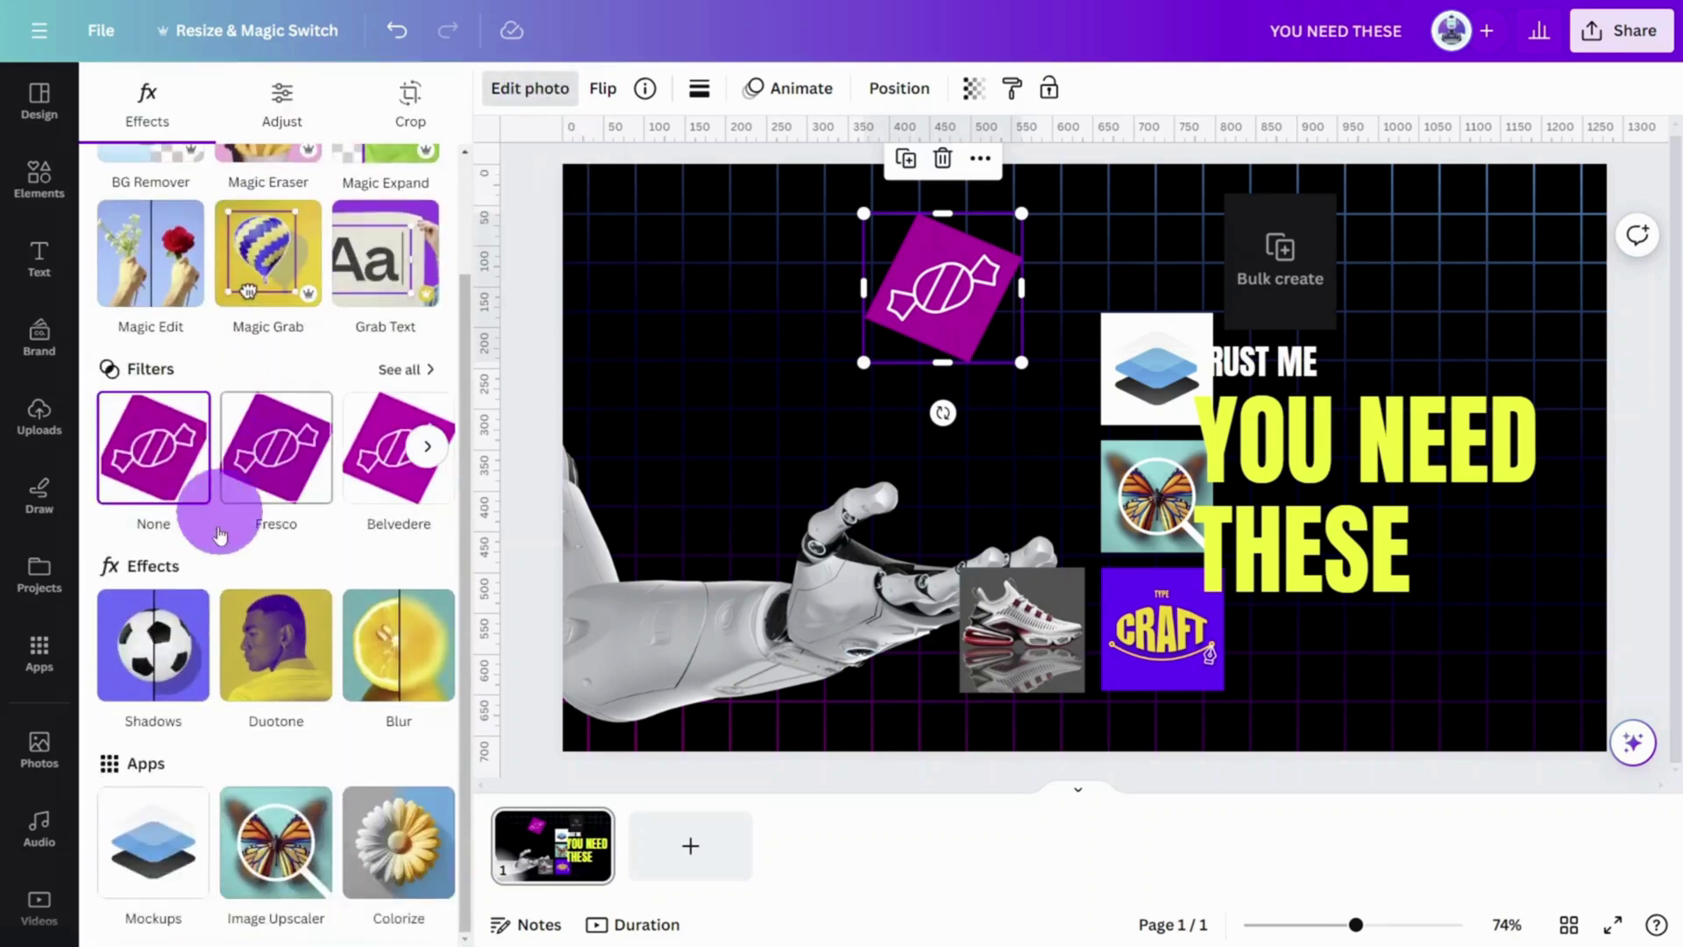
left_click(151, 639)
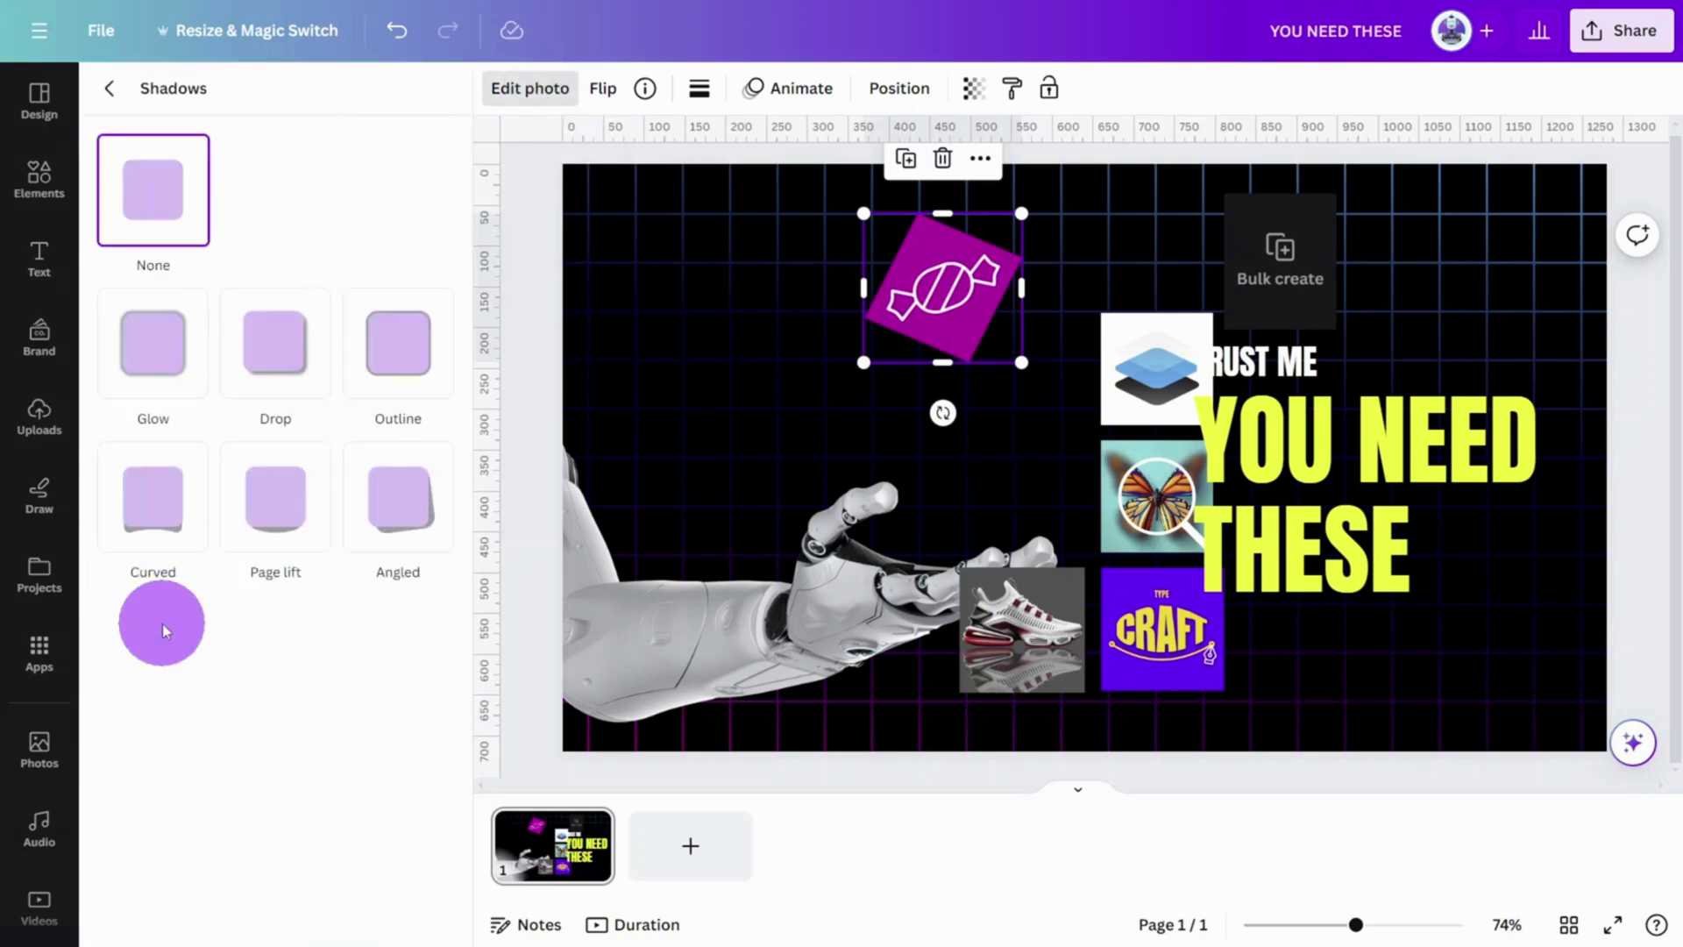
left_click(147, 349)
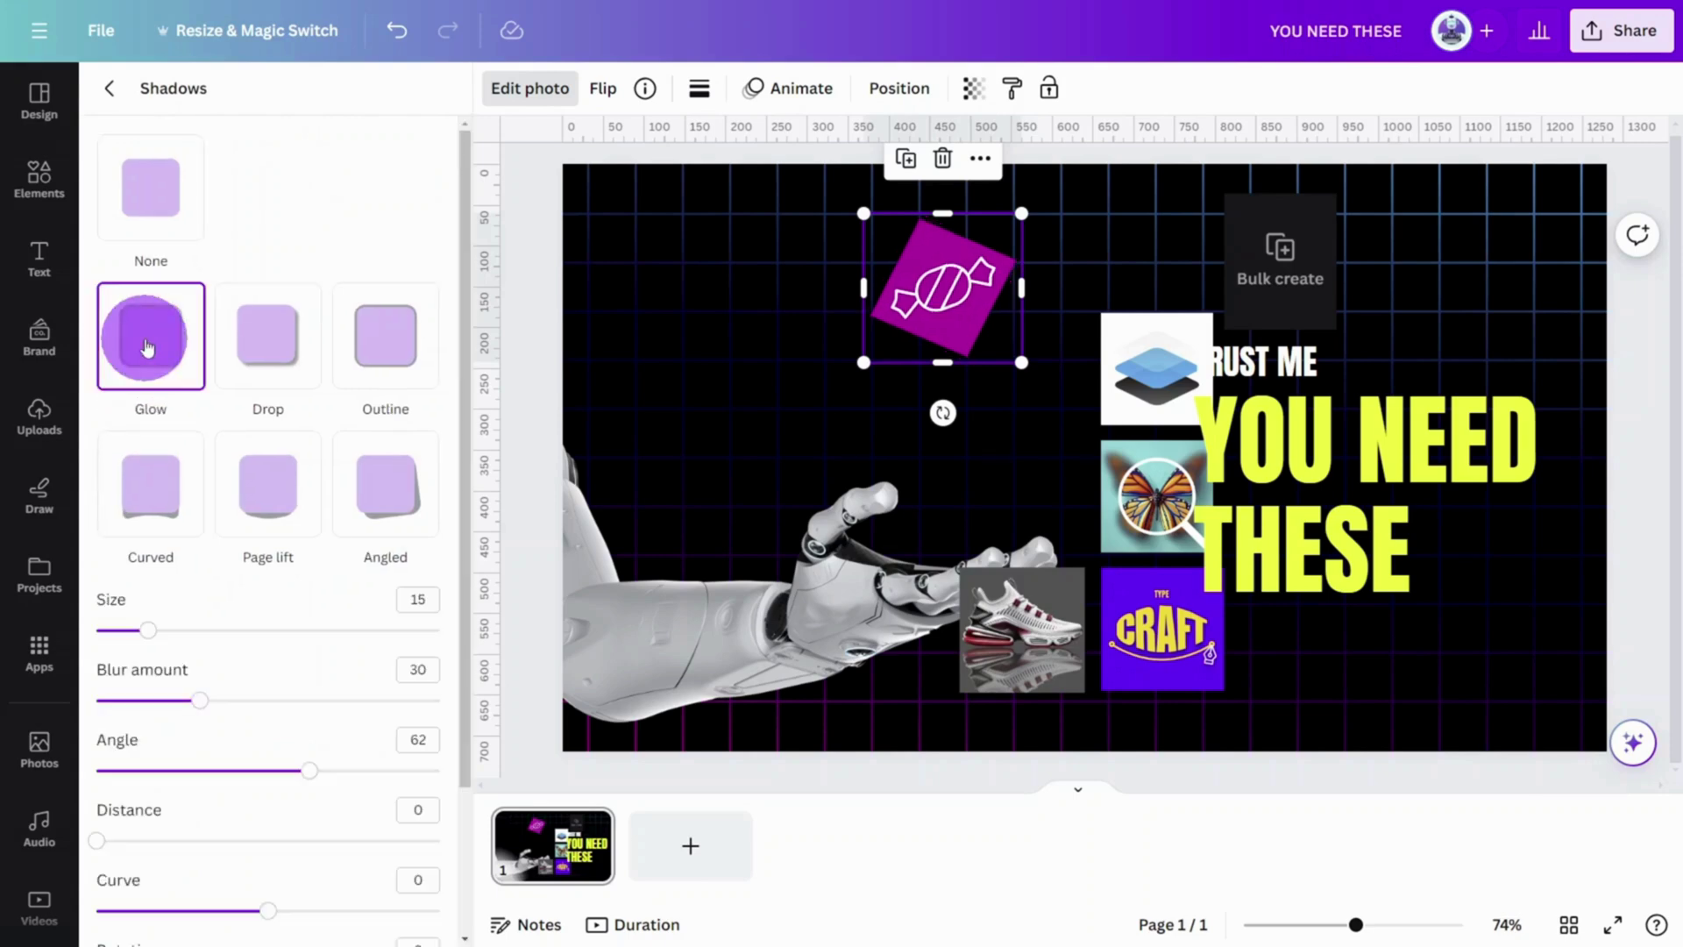
scroll(166, 438, "down", 3)
left_click(193, 544)
left_click(422, 840)
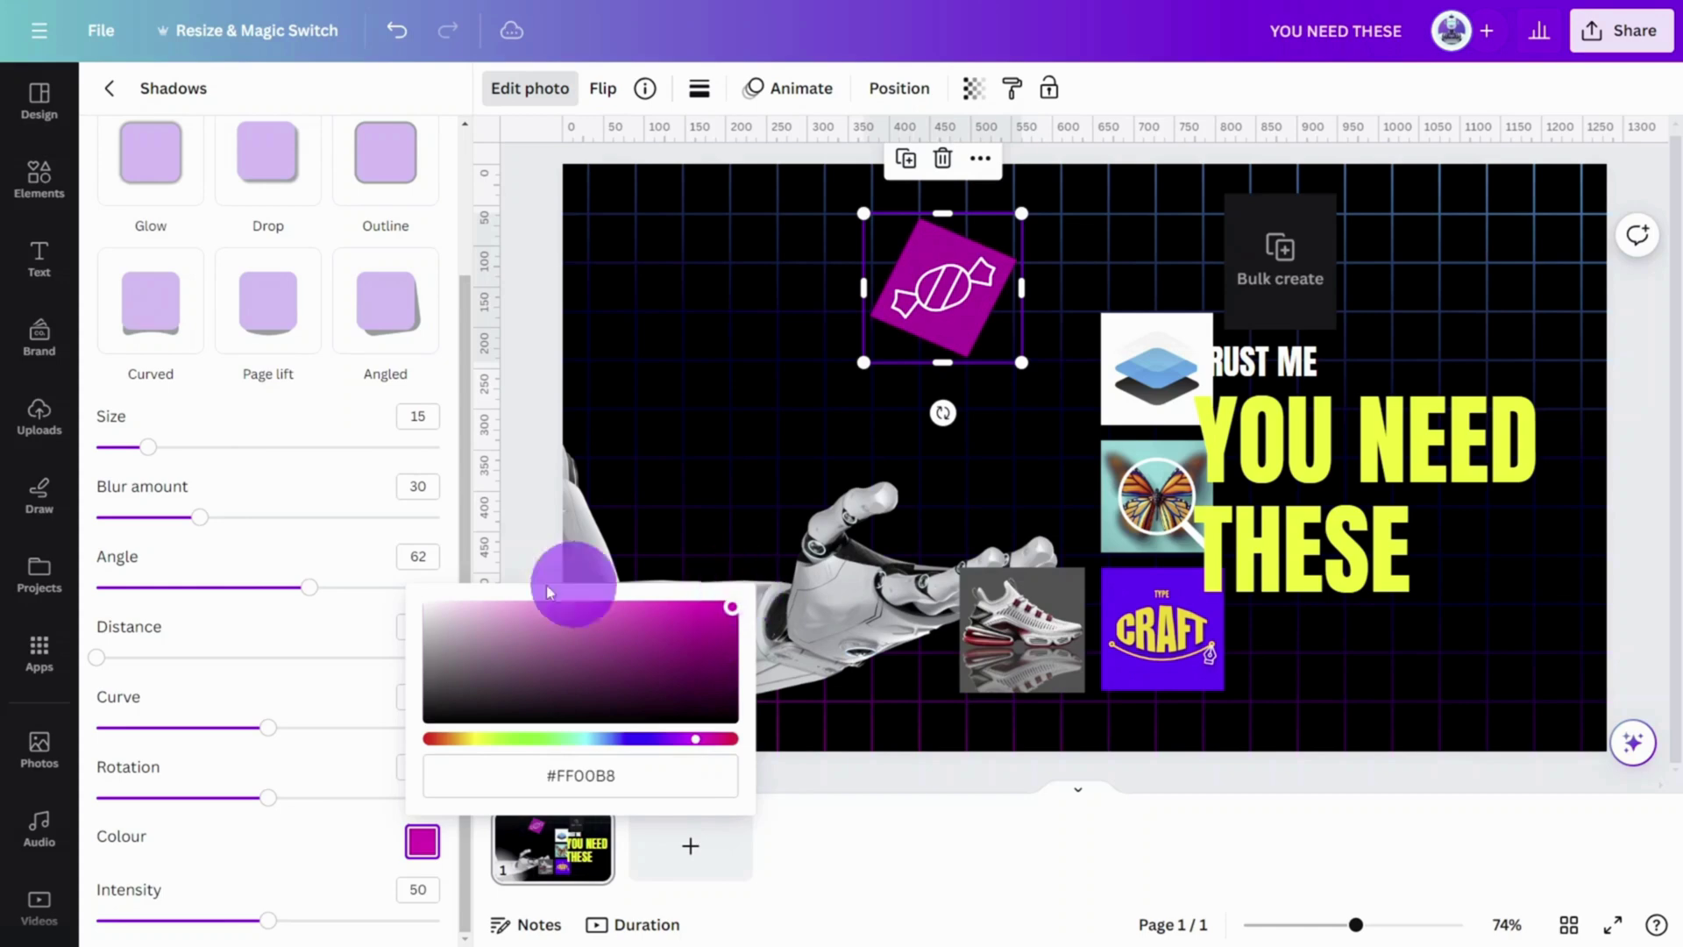
left_click(104, 657)
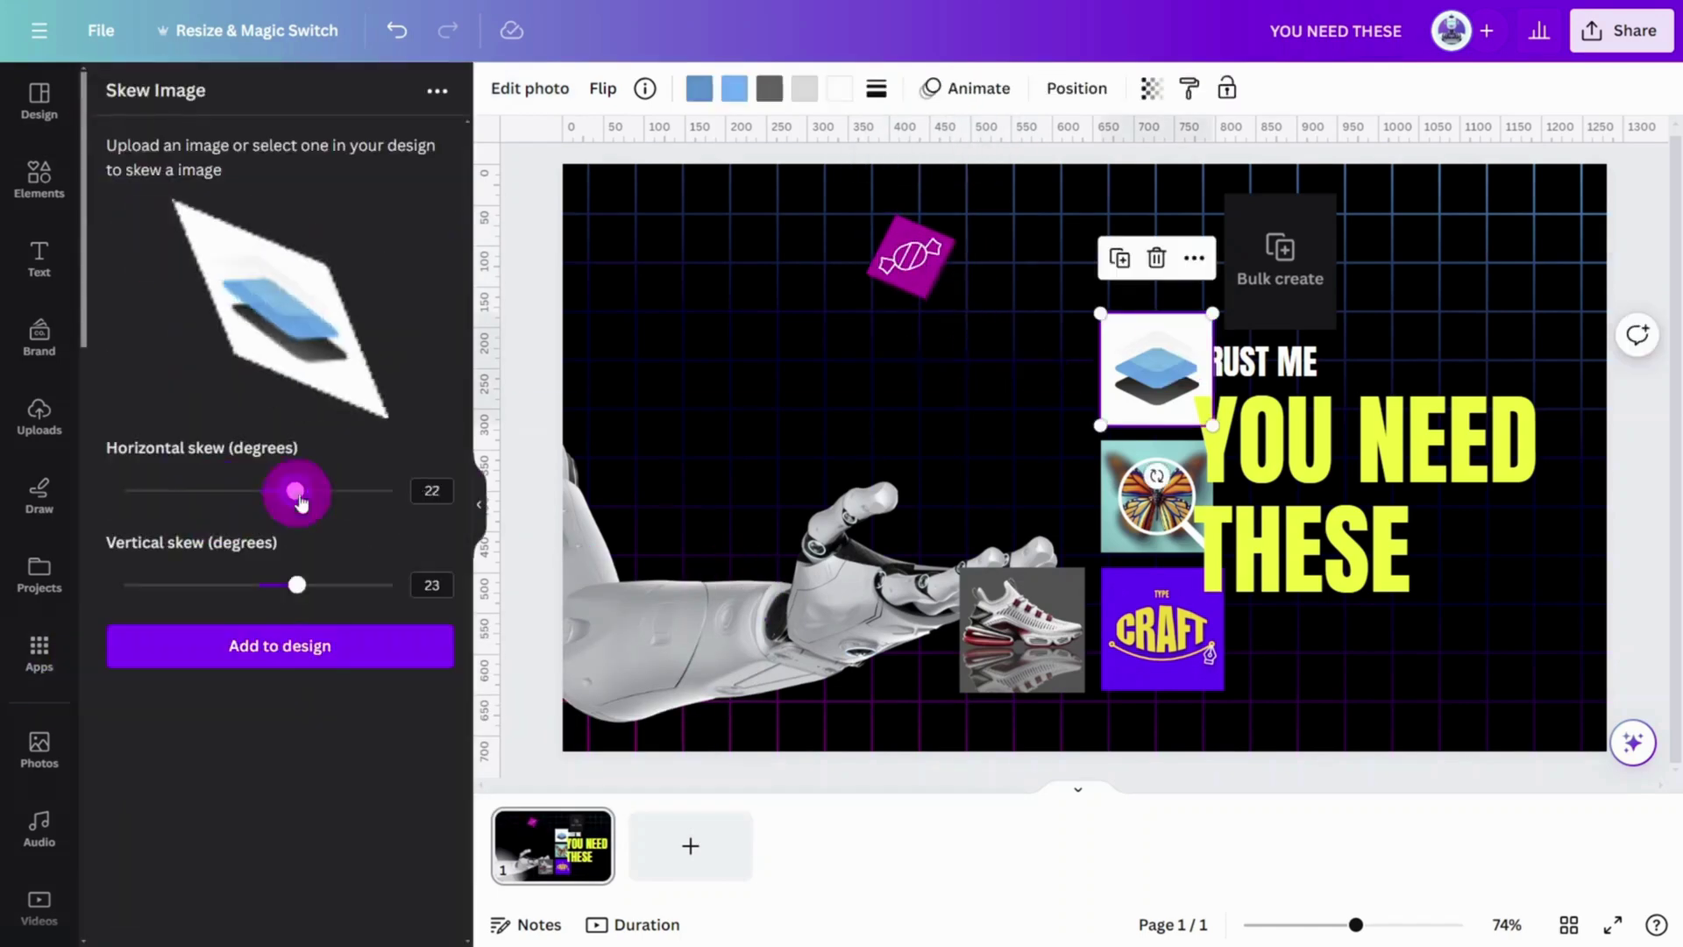
Skew the layers and sneaker tiles and place the skewed butterfly tile beside CRAFT
left_click(151, 791)
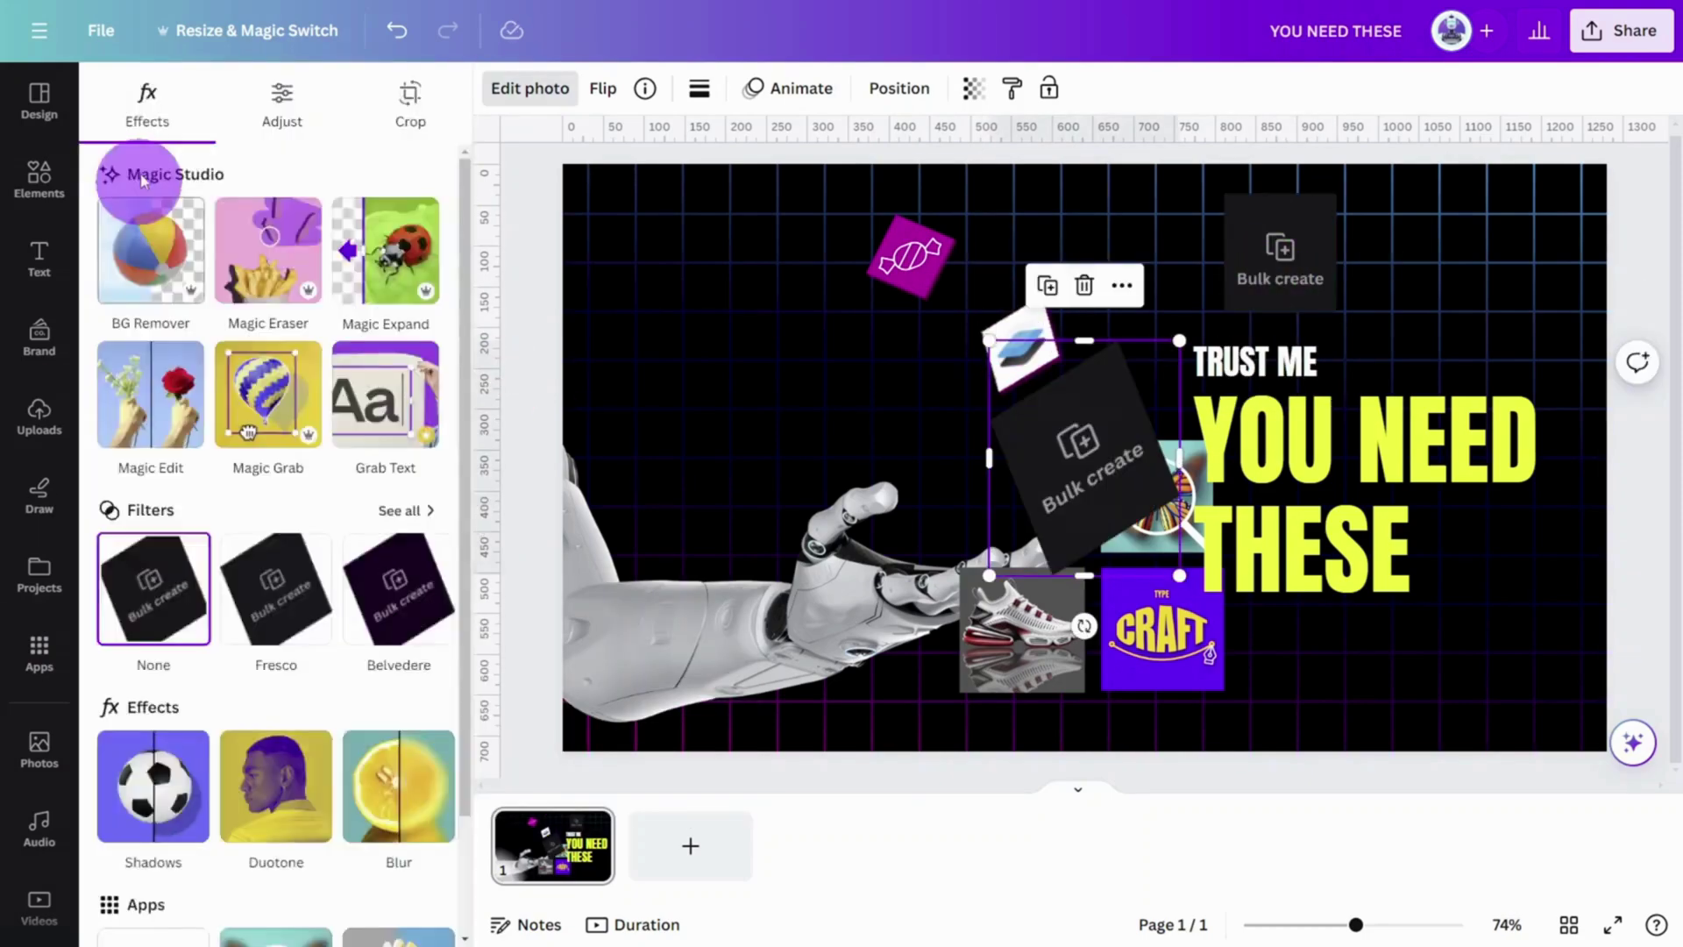
left_click(204, 585)
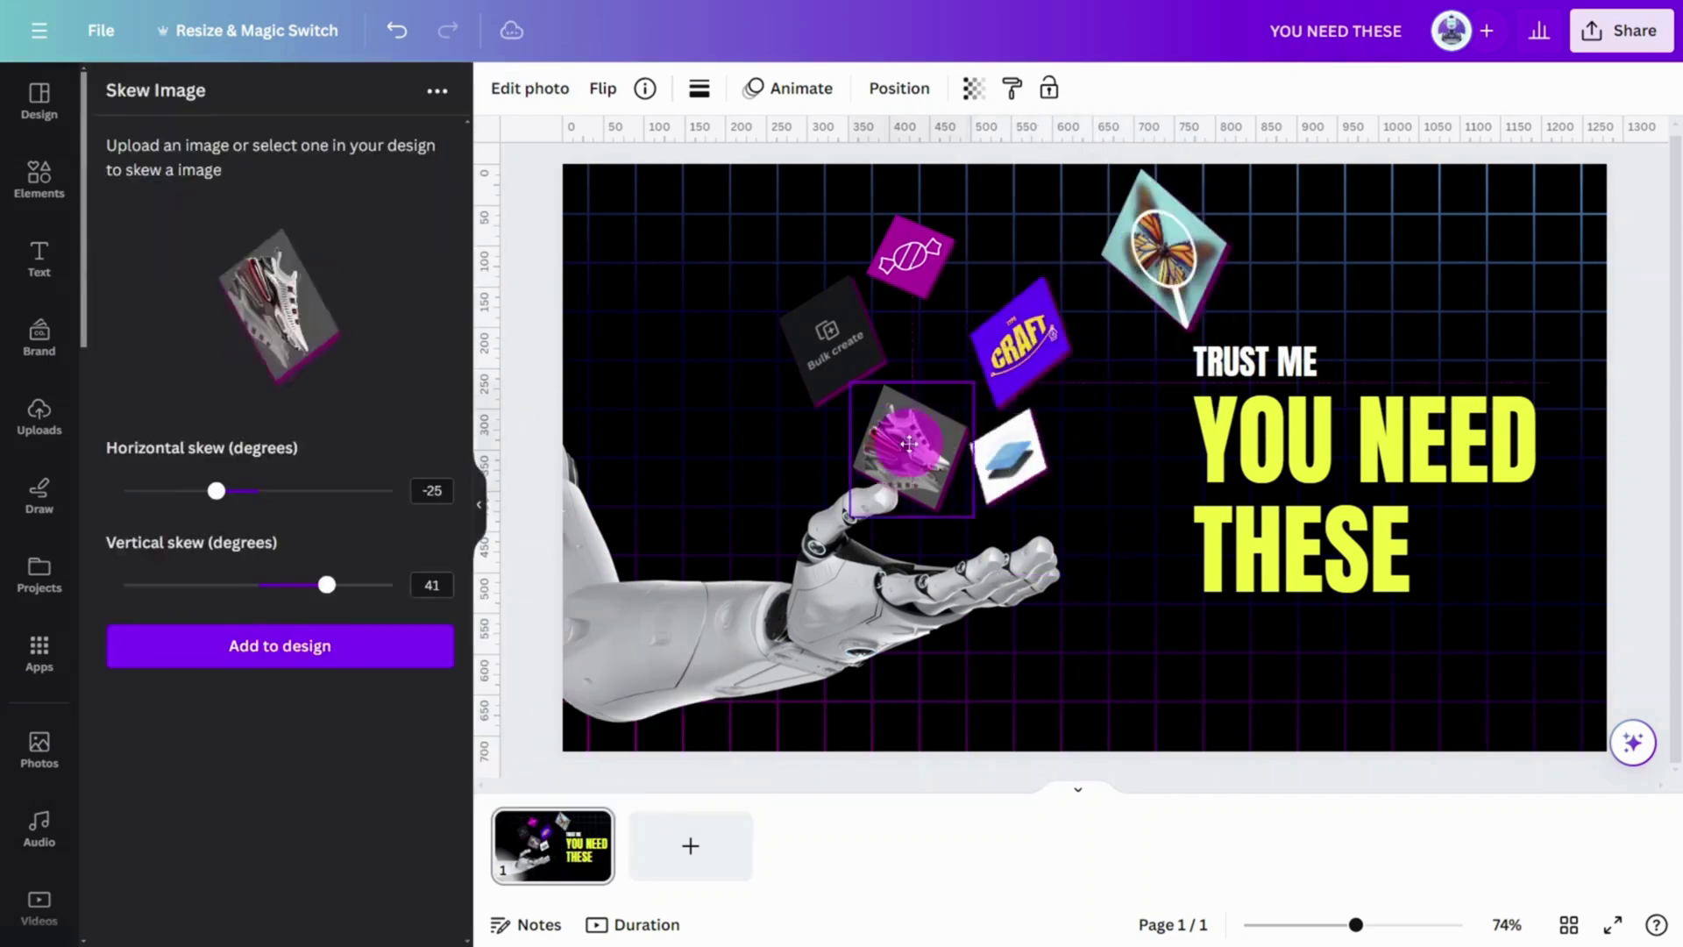
left_click_drag(1128, 245, 911, 355)
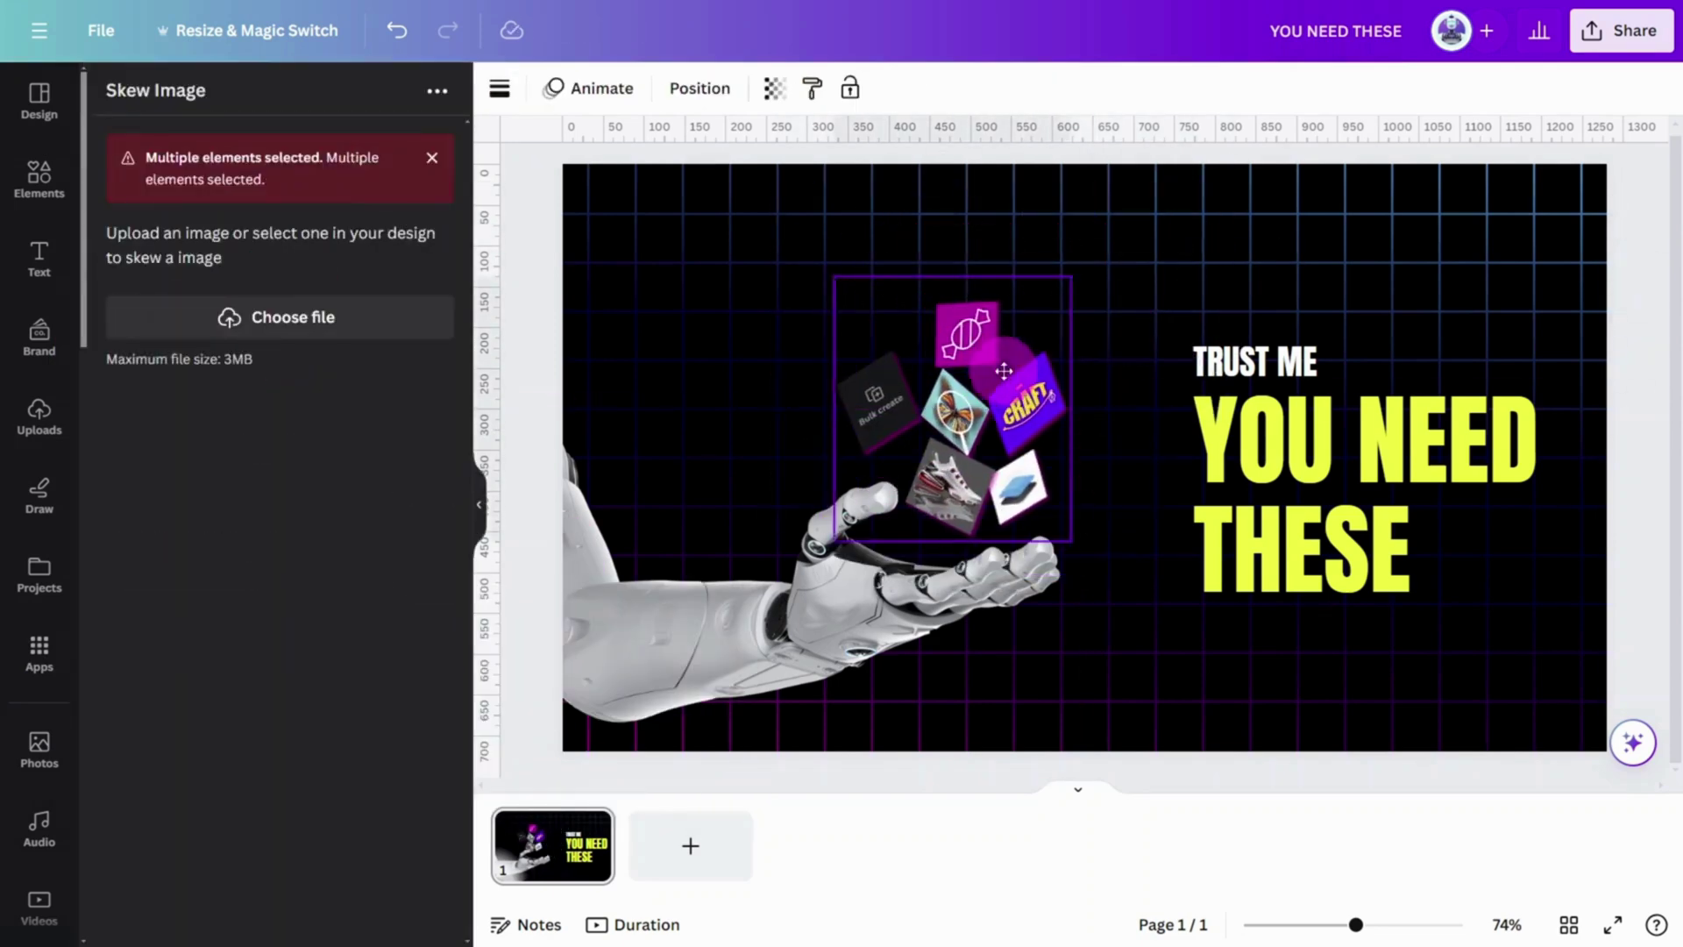
Enlarge the grouped icon cluster floating above the robot hand's palm
left_click(1118, 455)
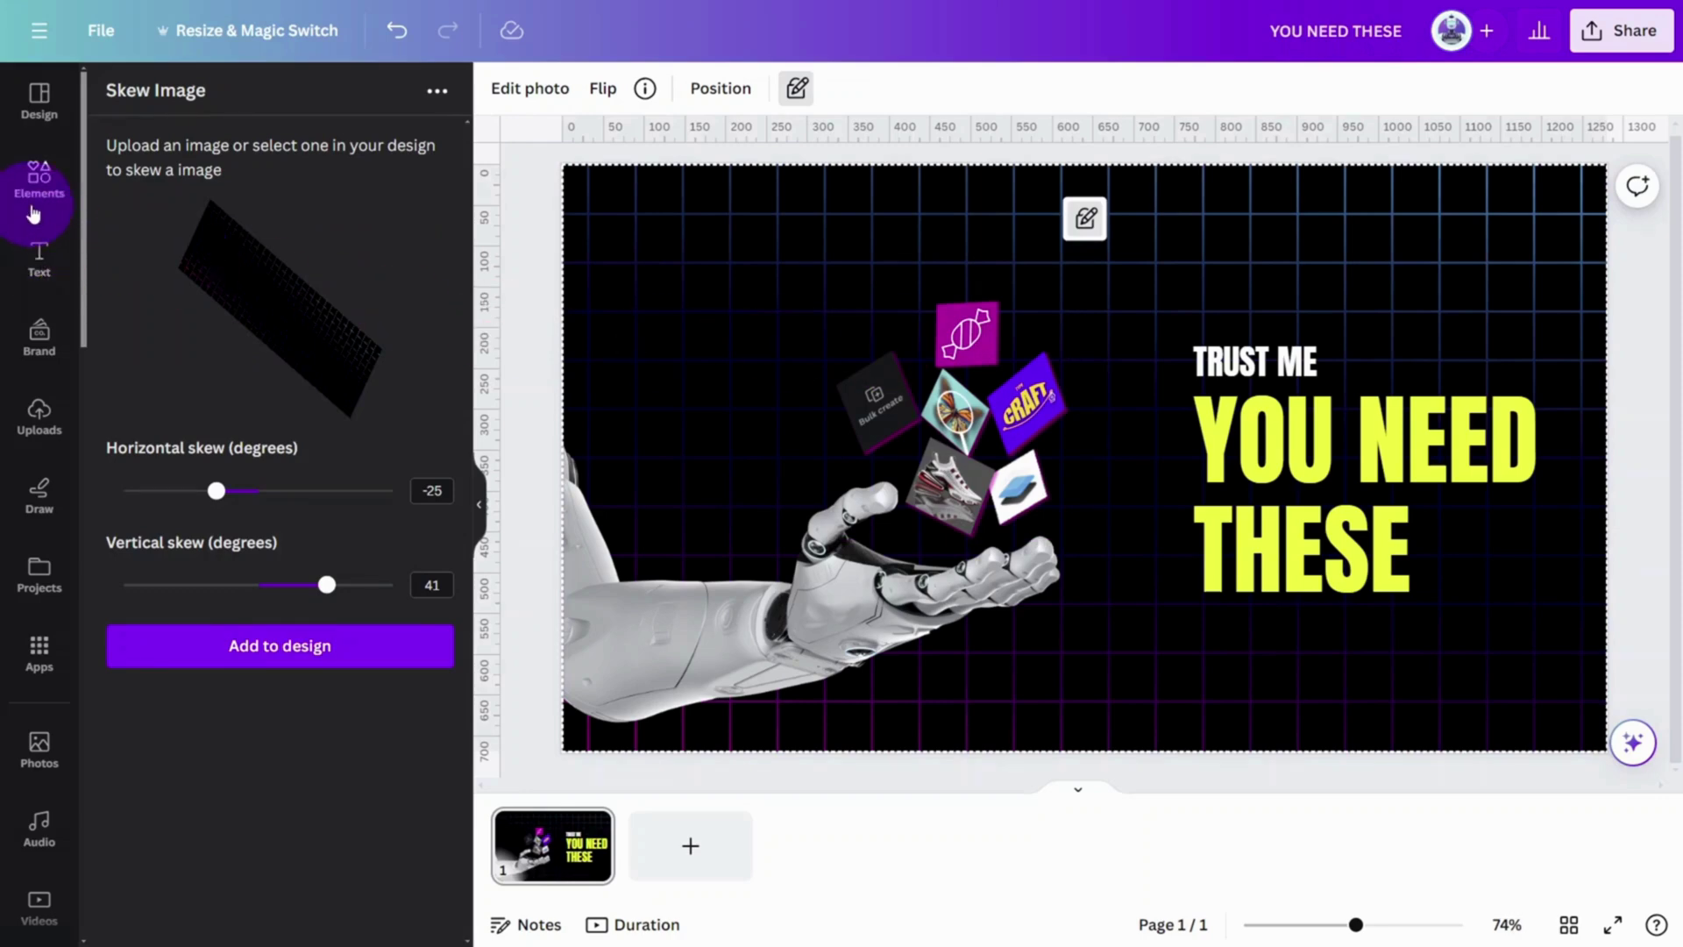
left_click(949, 777)
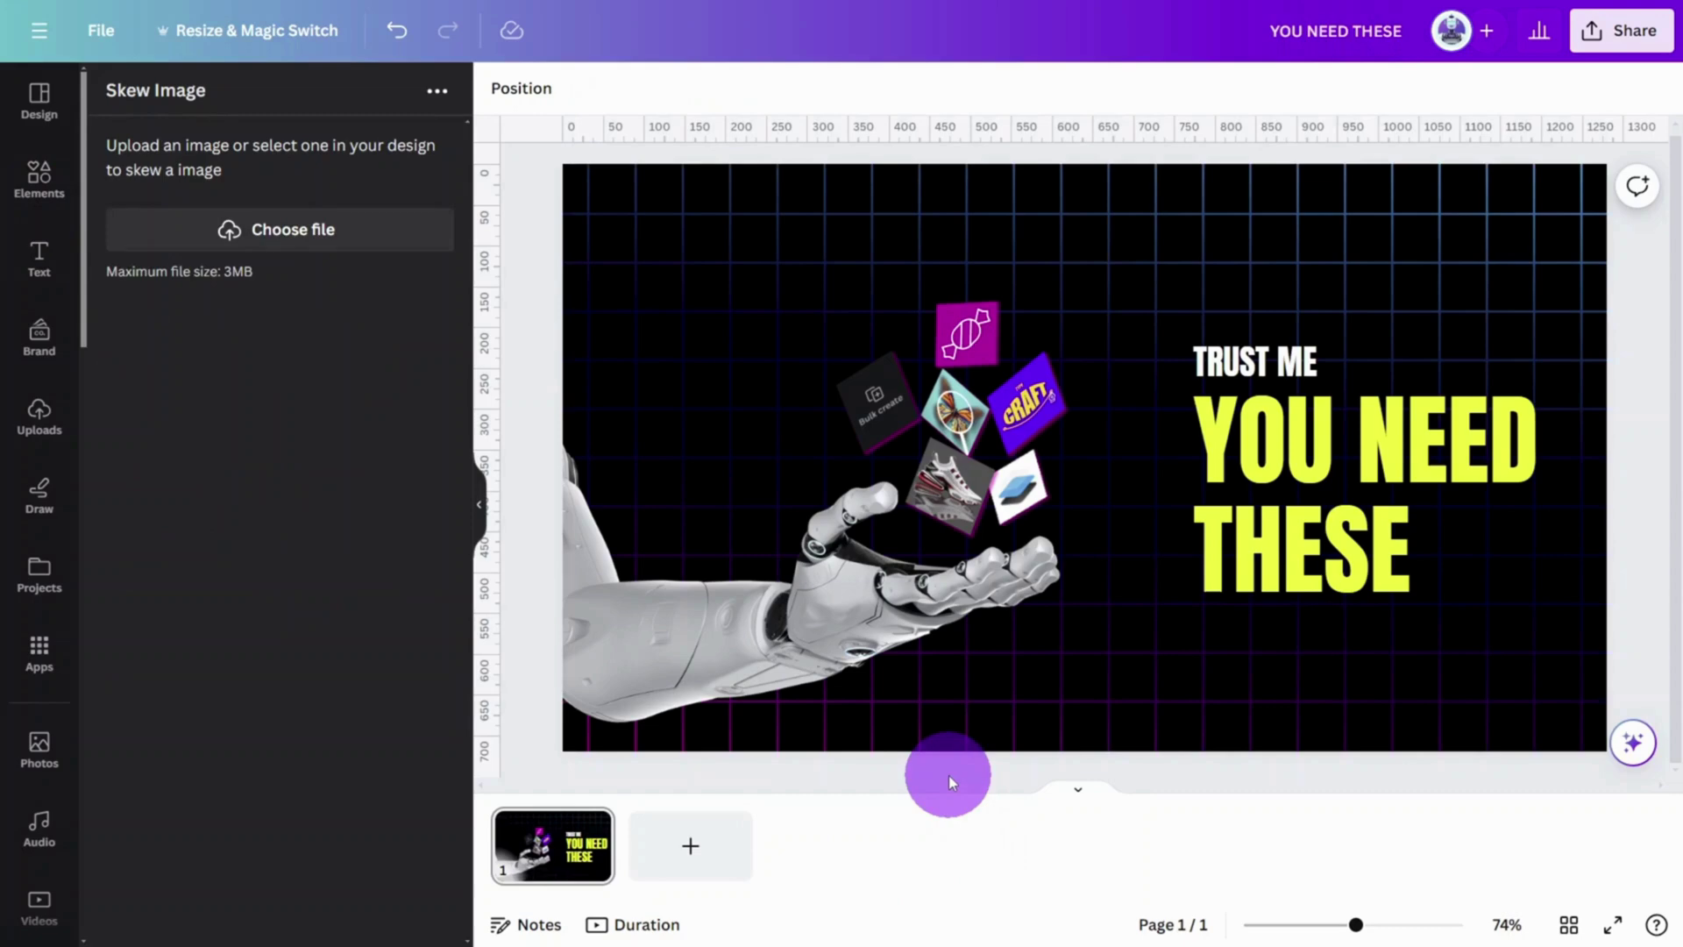
left_click(948, 396)
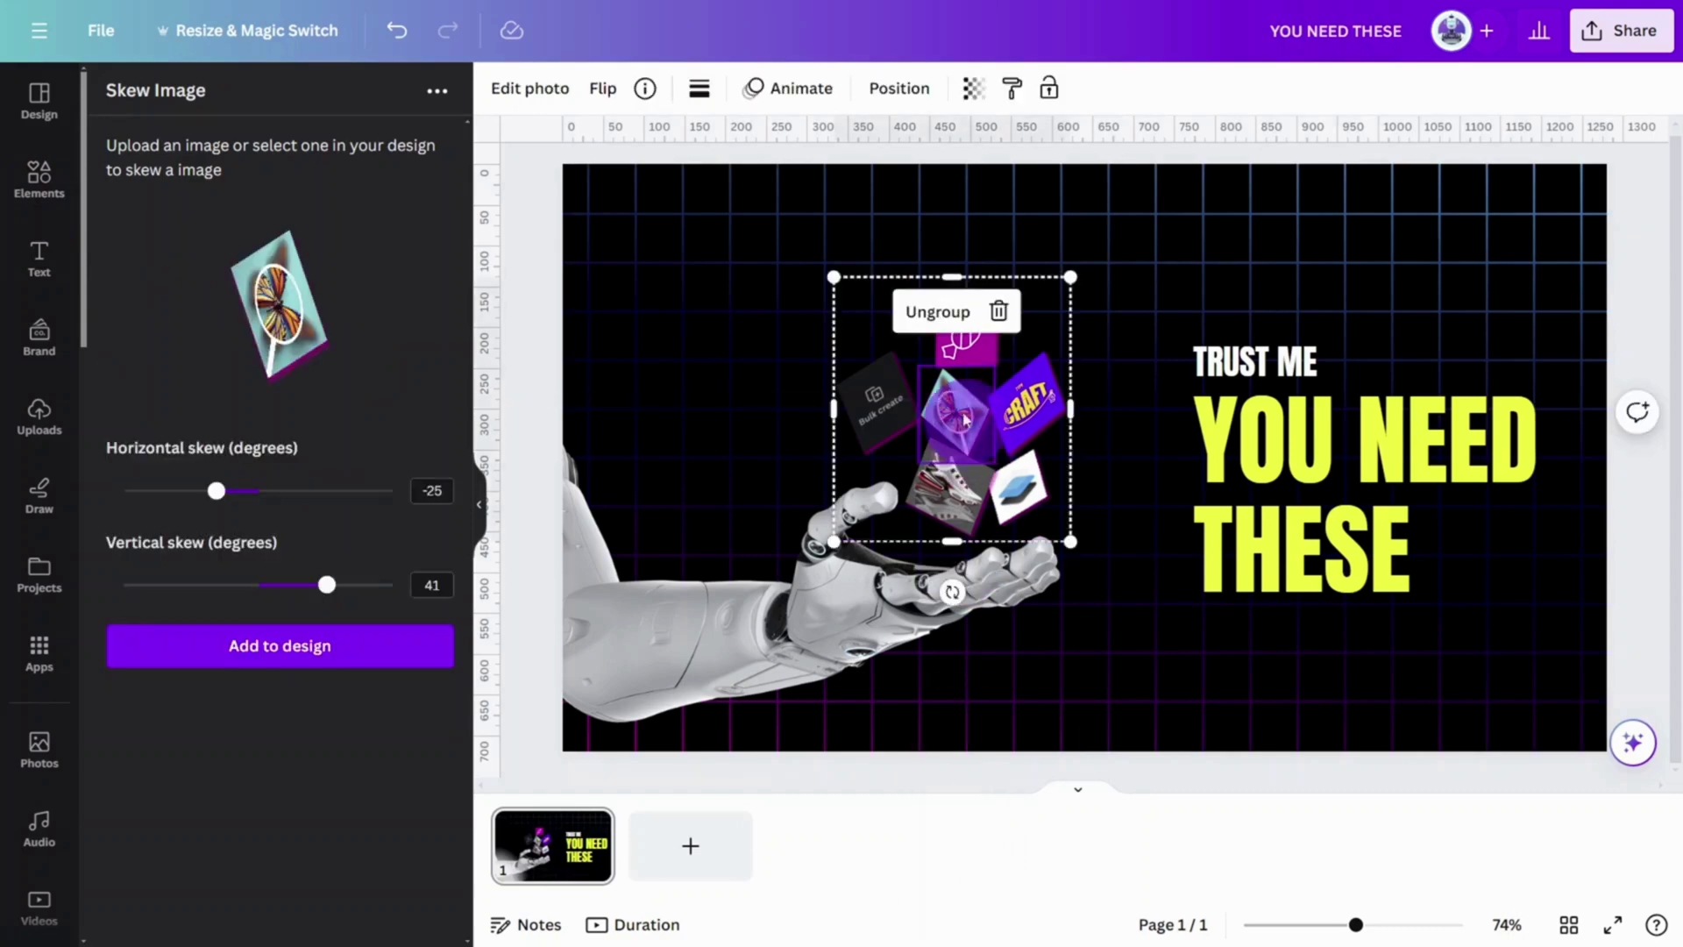
left_click_drag(836, 277, 824, 265)
left_click(1007, 778)
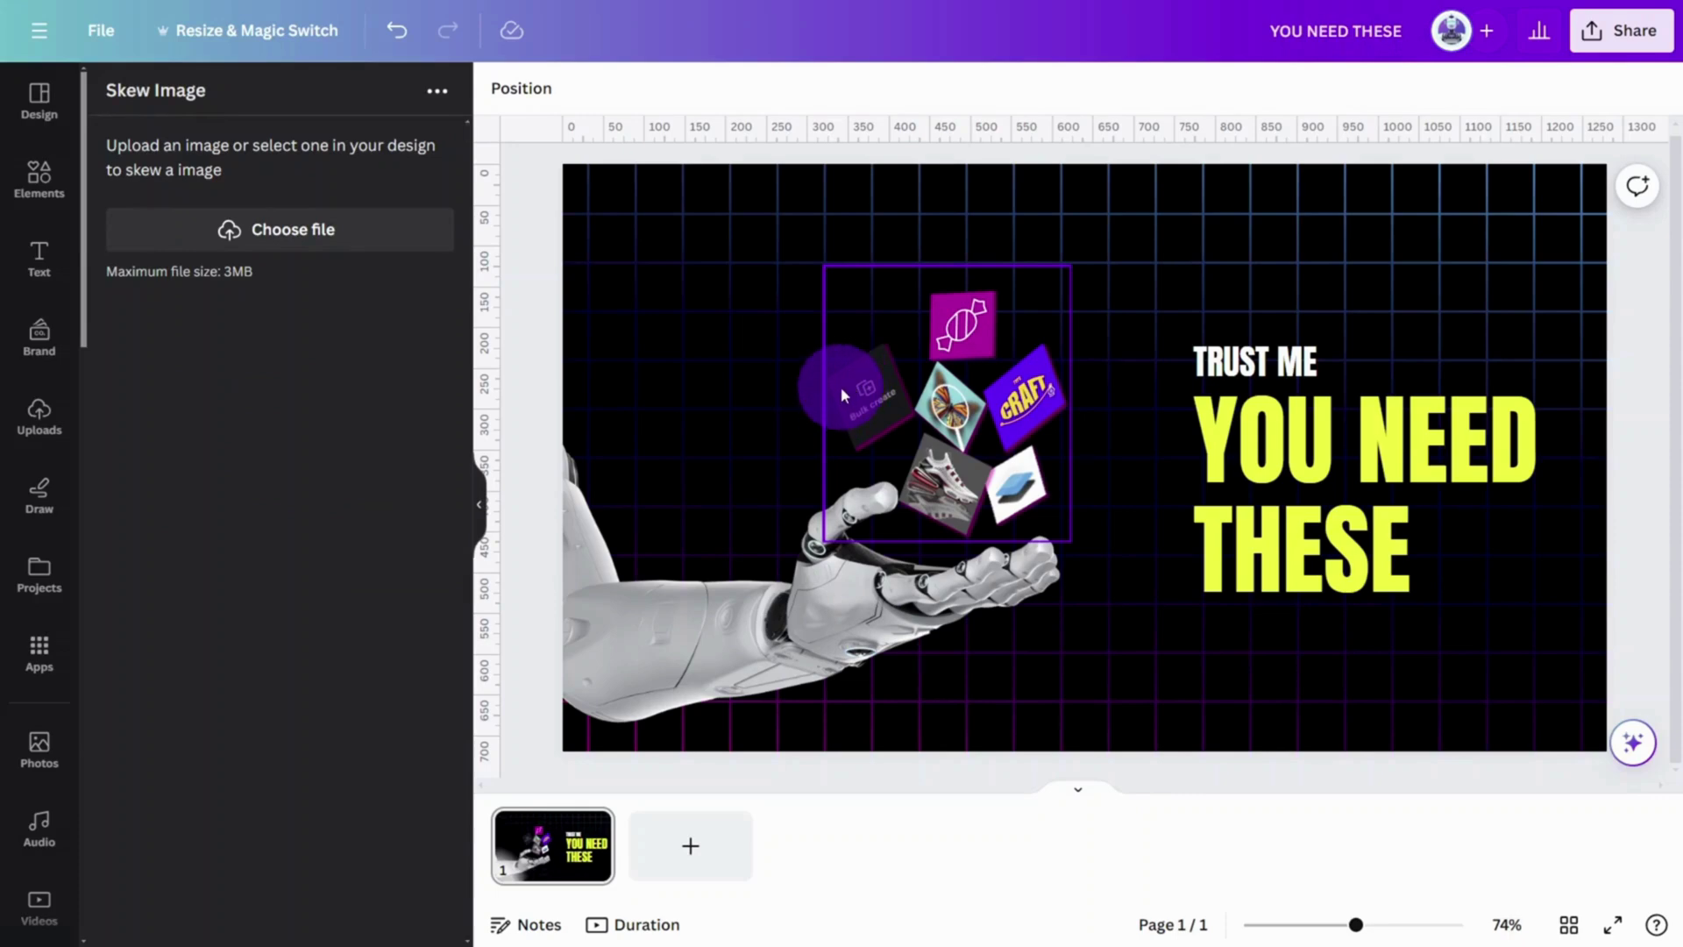
Add a 'BLUE GLOW' element, enlarge it, and centre it on the icon cluster
left_click(39, 175)
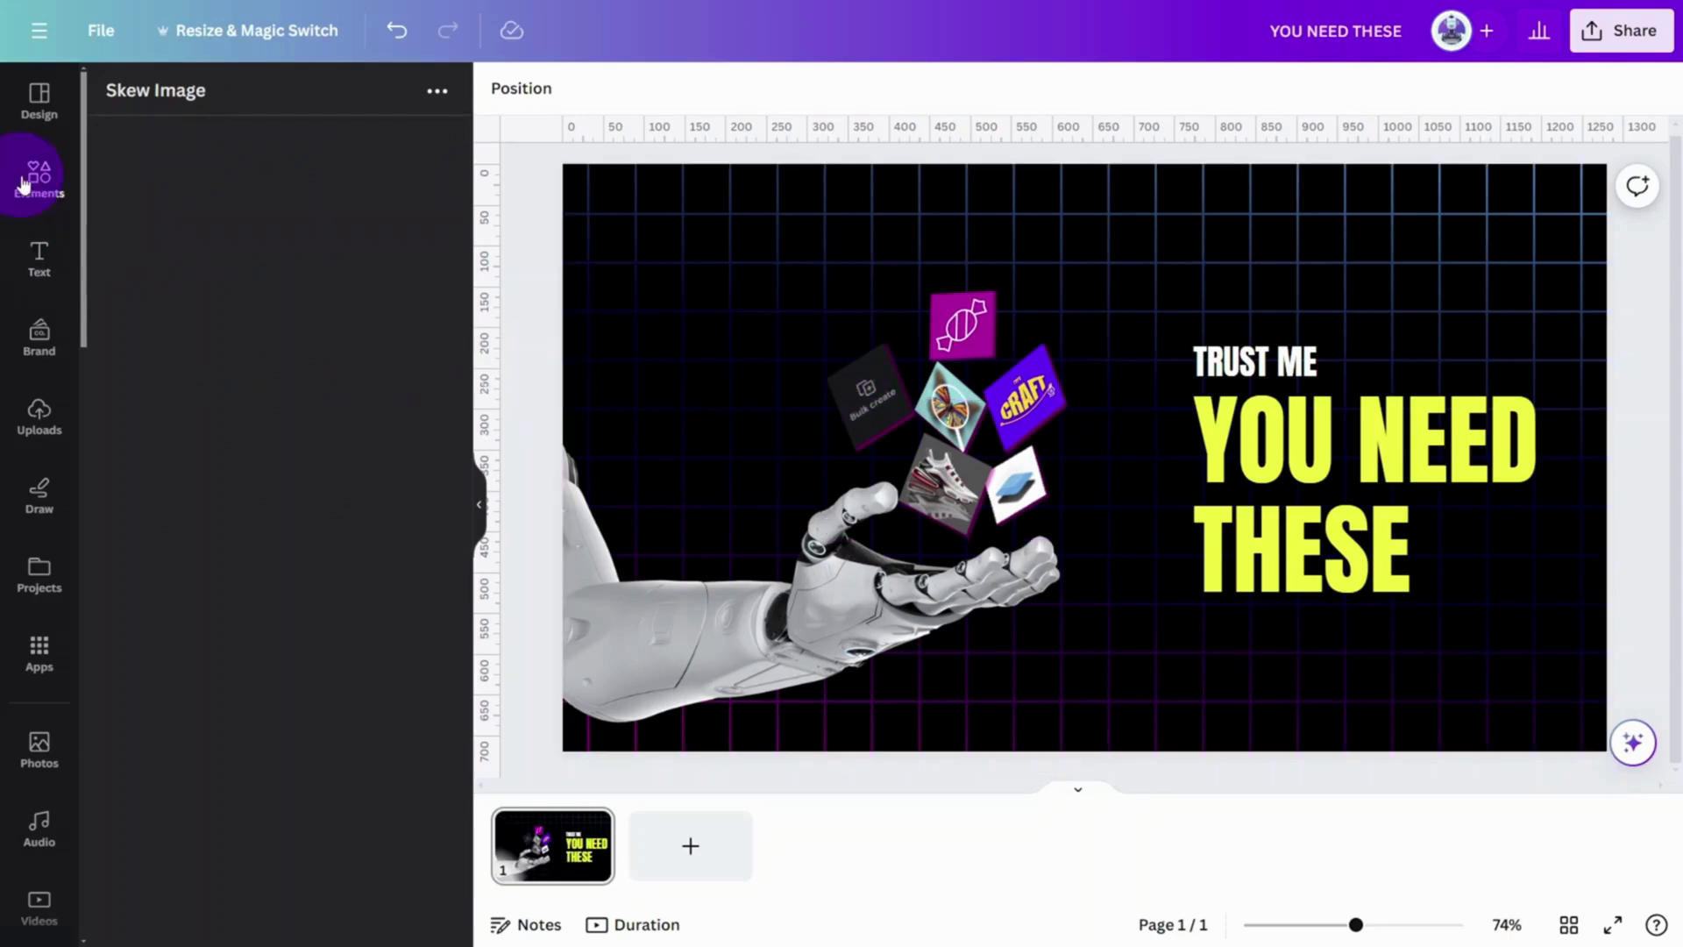
left_click(192, 102)
type("BLUE GLOW")
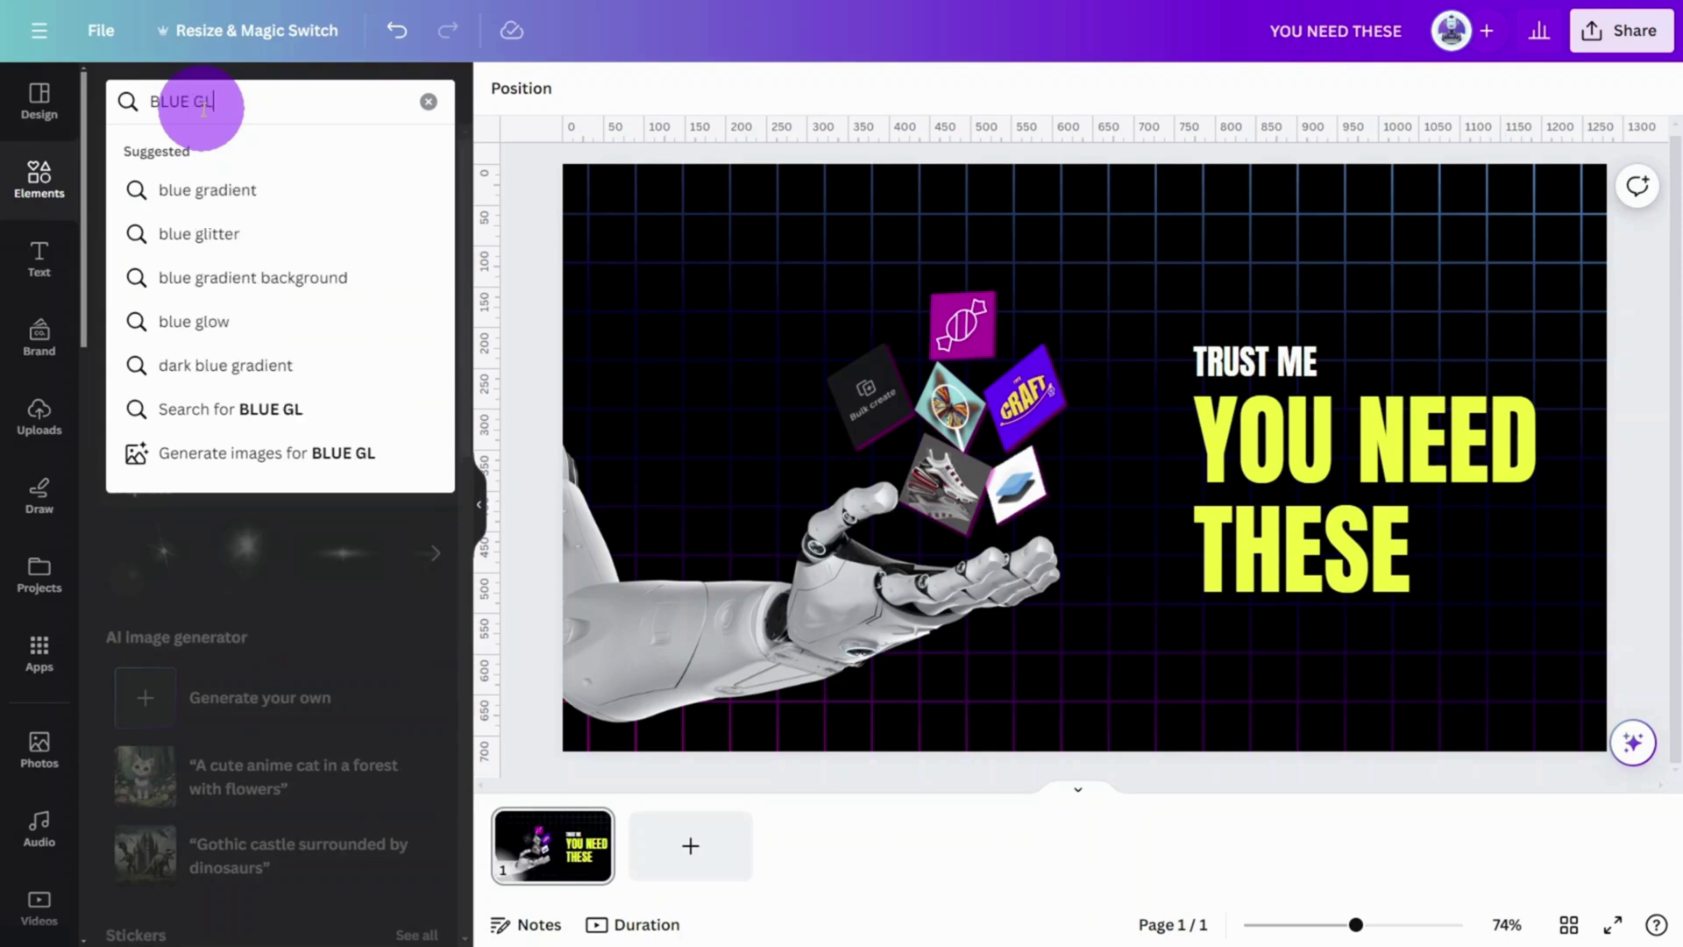
key("Return")
left_click(245, 338)
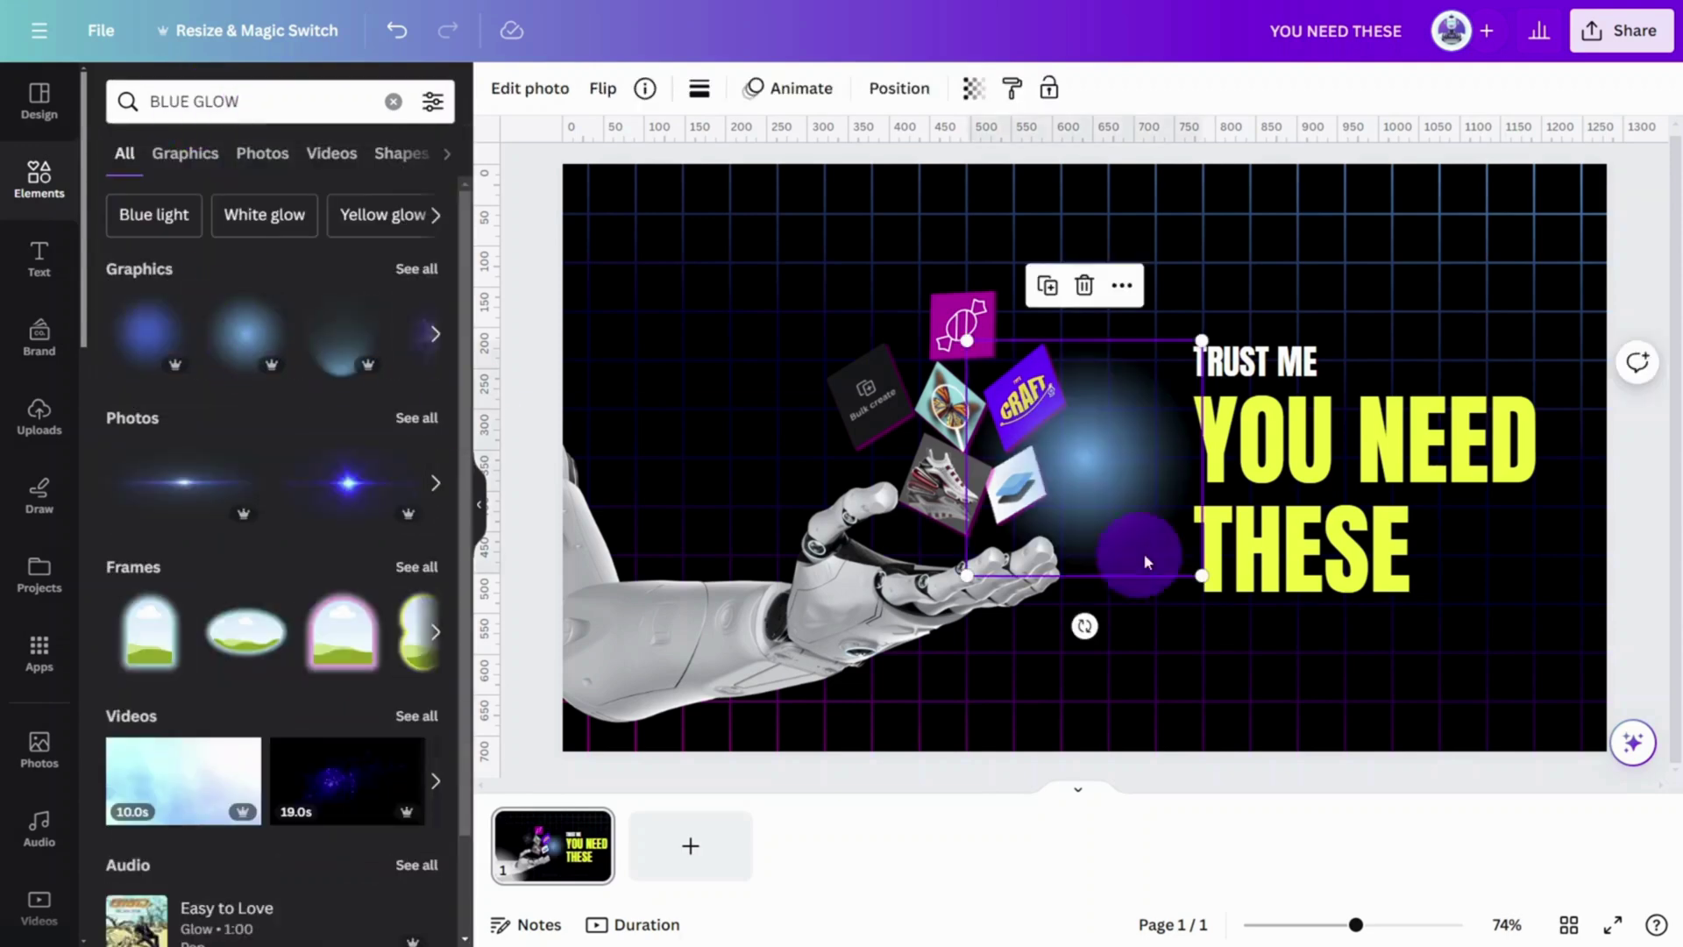
left_click_drag(1144, 538, 973, 467)
left_click_drag(1059, 554, 1120, 620)
left_click_drag(981, 484, 944, 453)
Move the blue glow beneath the icon group in the Layers list
left_click(900, 88)
left_click(377, 94)
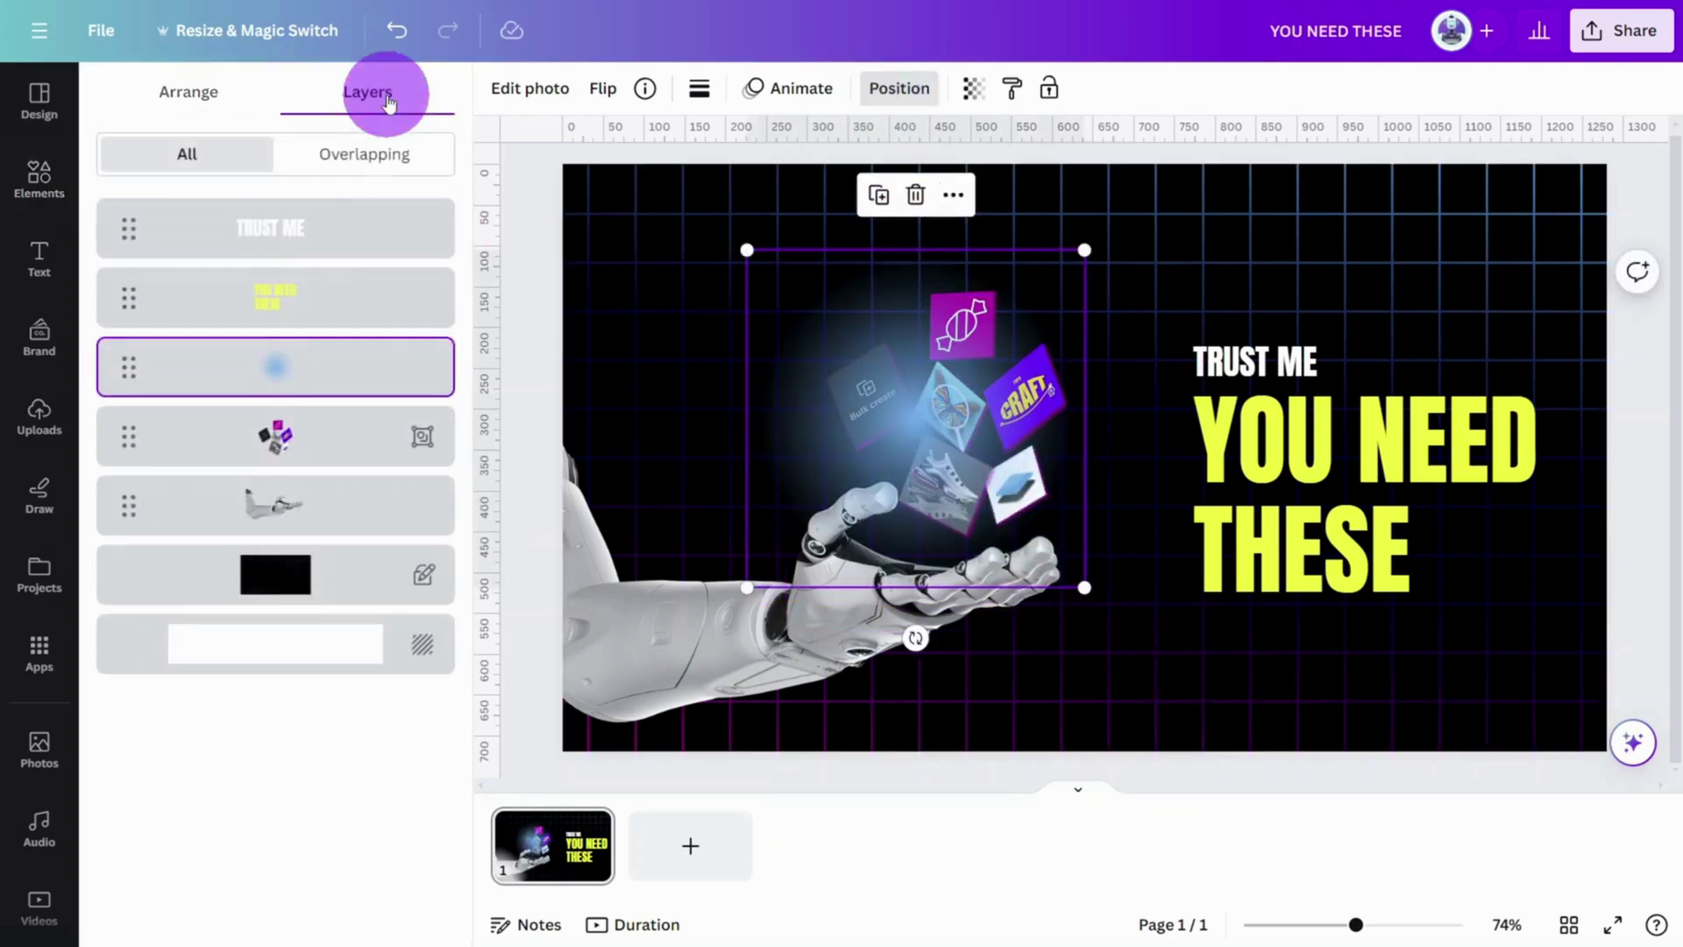
left_click_drag(327, 385, 331, 470)
left_click(1630, 443)
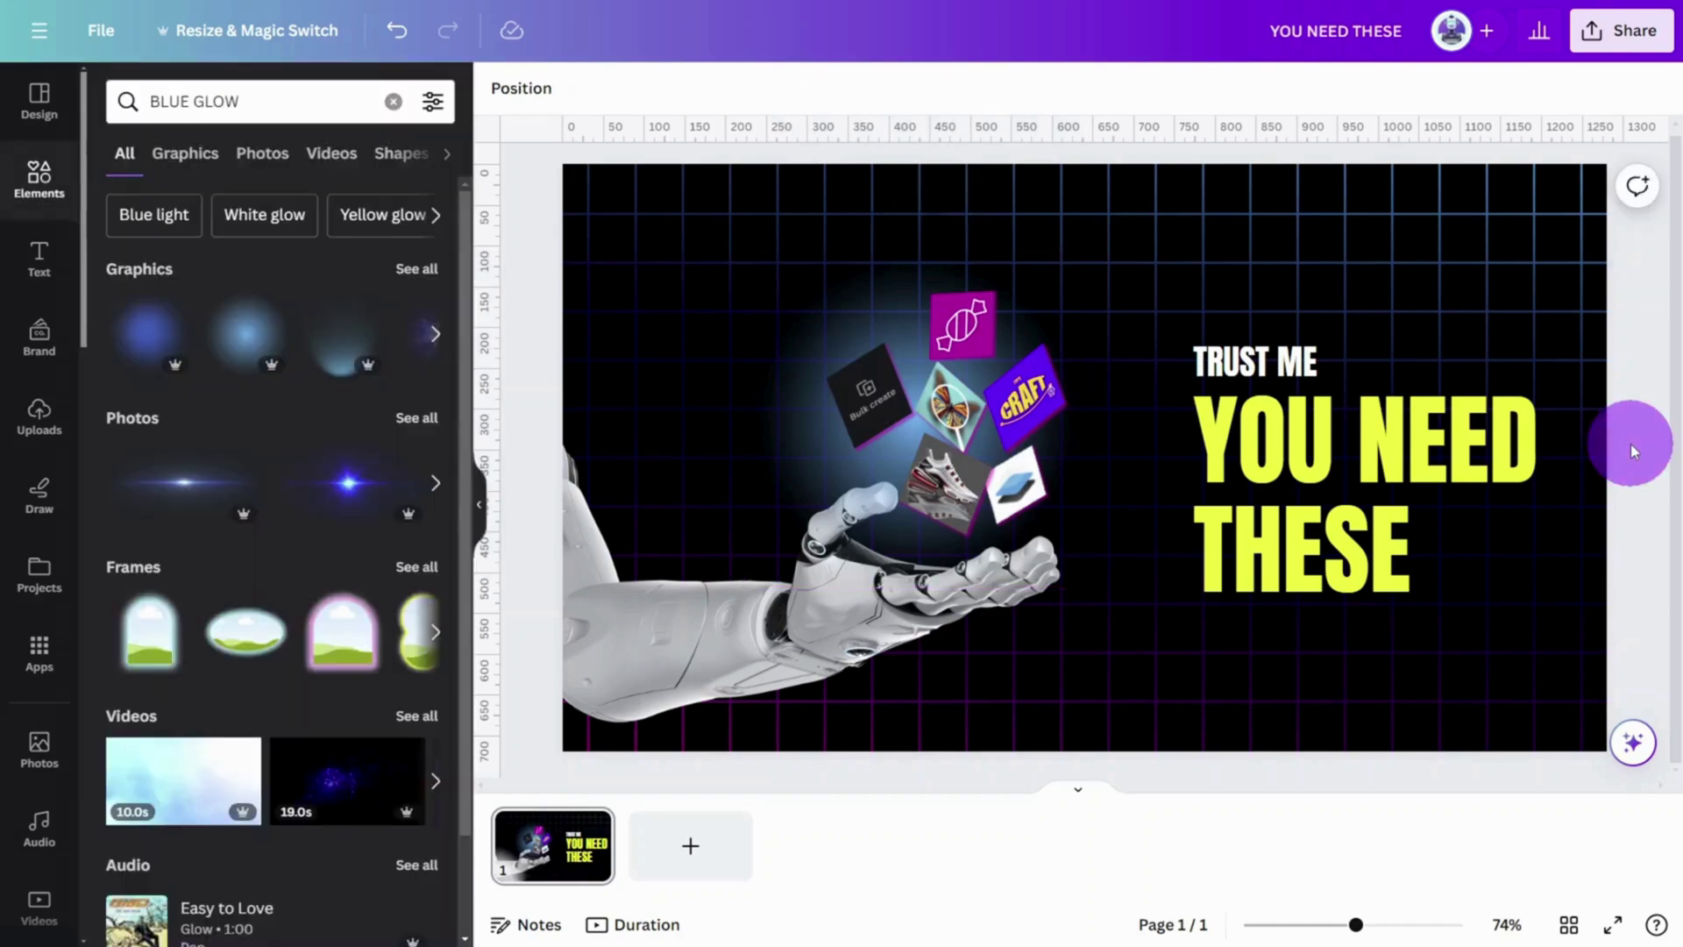